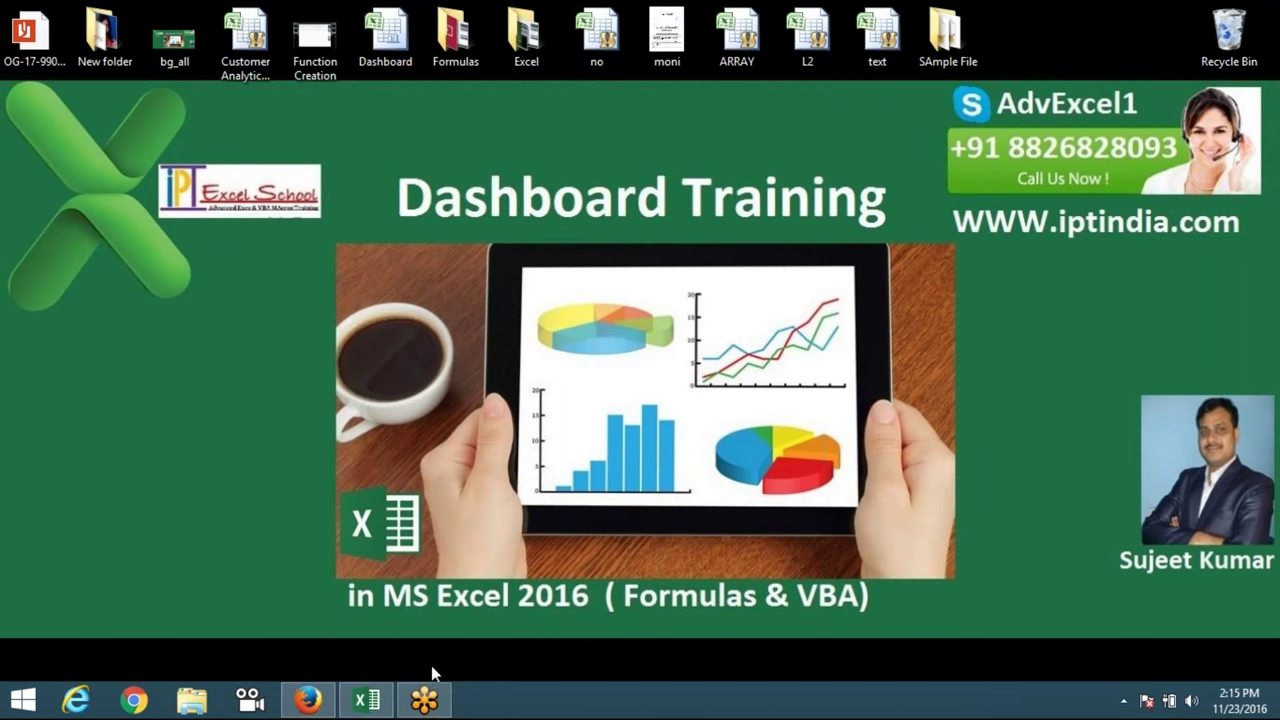
Restore the Book2 Excel window from the taskbar.
{"action": "left_click", "coordinate": [369, 703]}
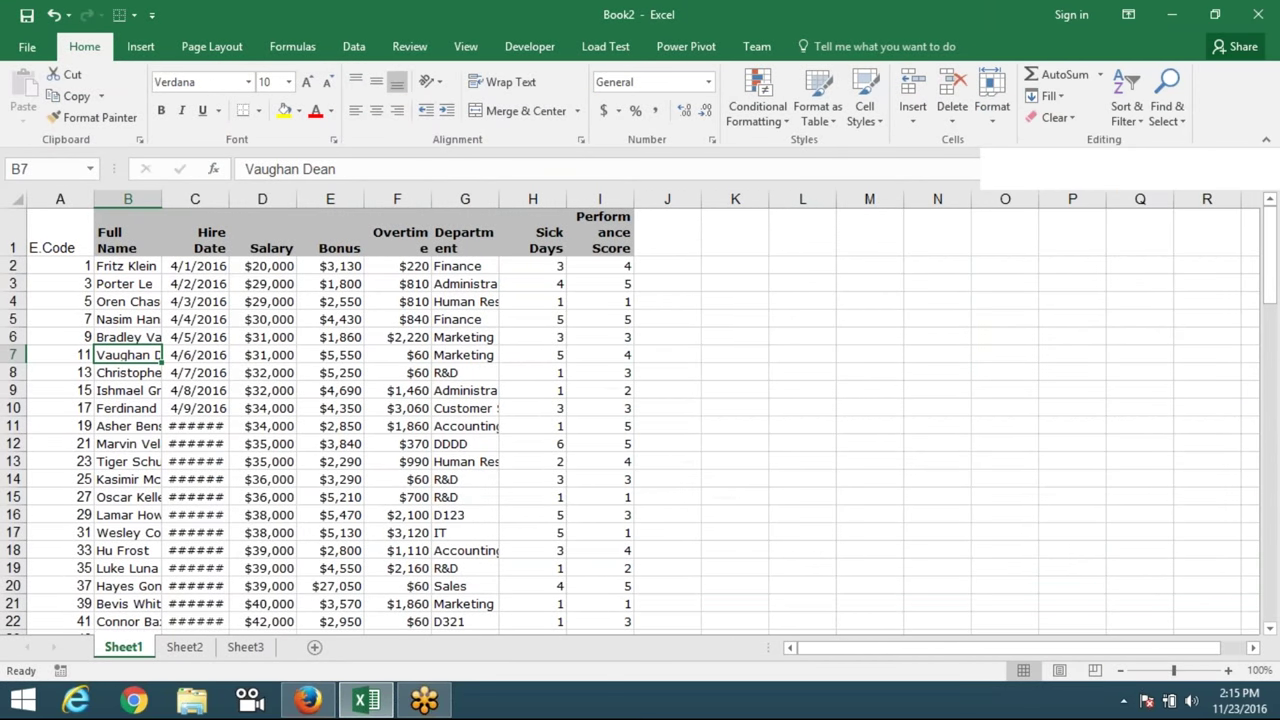
{"action": "left_click", "coordinate": [531, 477]}
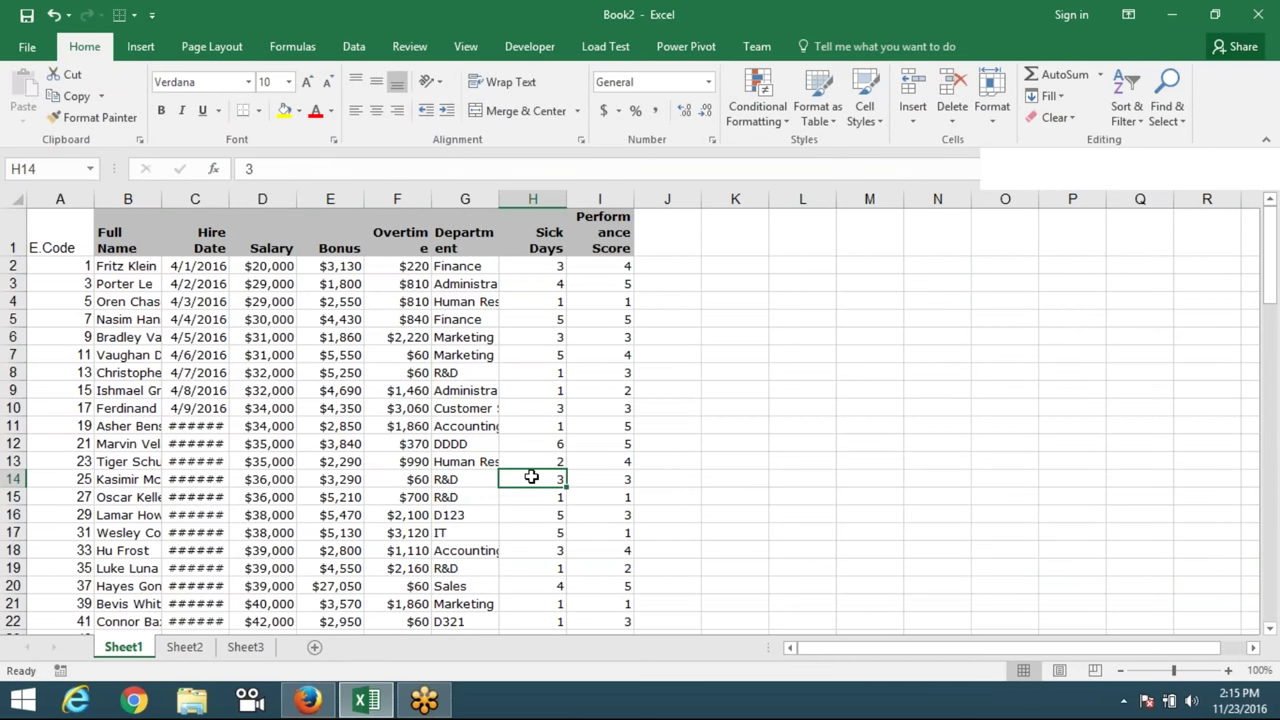
{"action": "left_click", "coordinate": [626, 198]}
{"action": "left_click", "coordinate": [446, 374]}
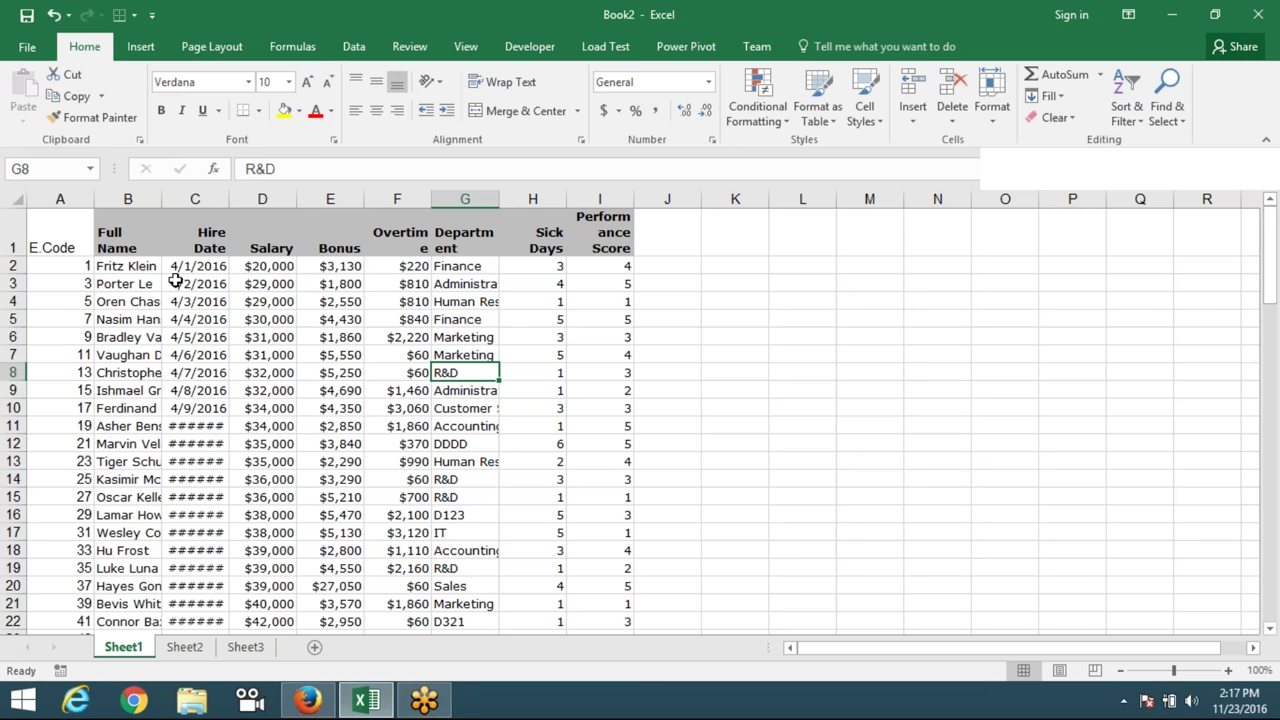
Copy Sheet1's header row A1:I1 and paste it onto Sheet2.
{"action": "left_click_drag", "start_coordinate": [62, 244], "coordinate": [574, 240]}
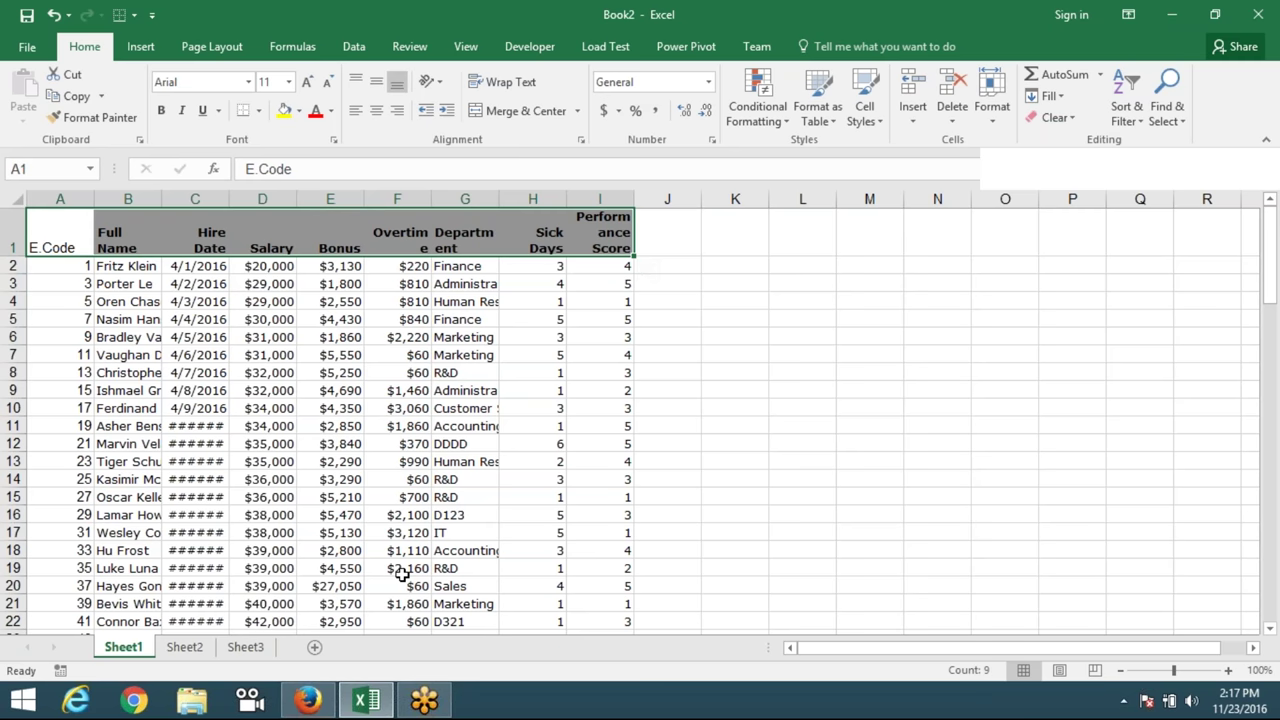
{"action": "key", "text": "ctrl+c"}
{"action": "left_click", "coordinate": [182, 648]}
{"action": "key", "text": "ctrl+v"}
Enter employee codes 5, 6, 10, 95, 32 and 65 in A2:A7 of Sheet2.
{"action": "left_click", "coordinate": [66, 266]}
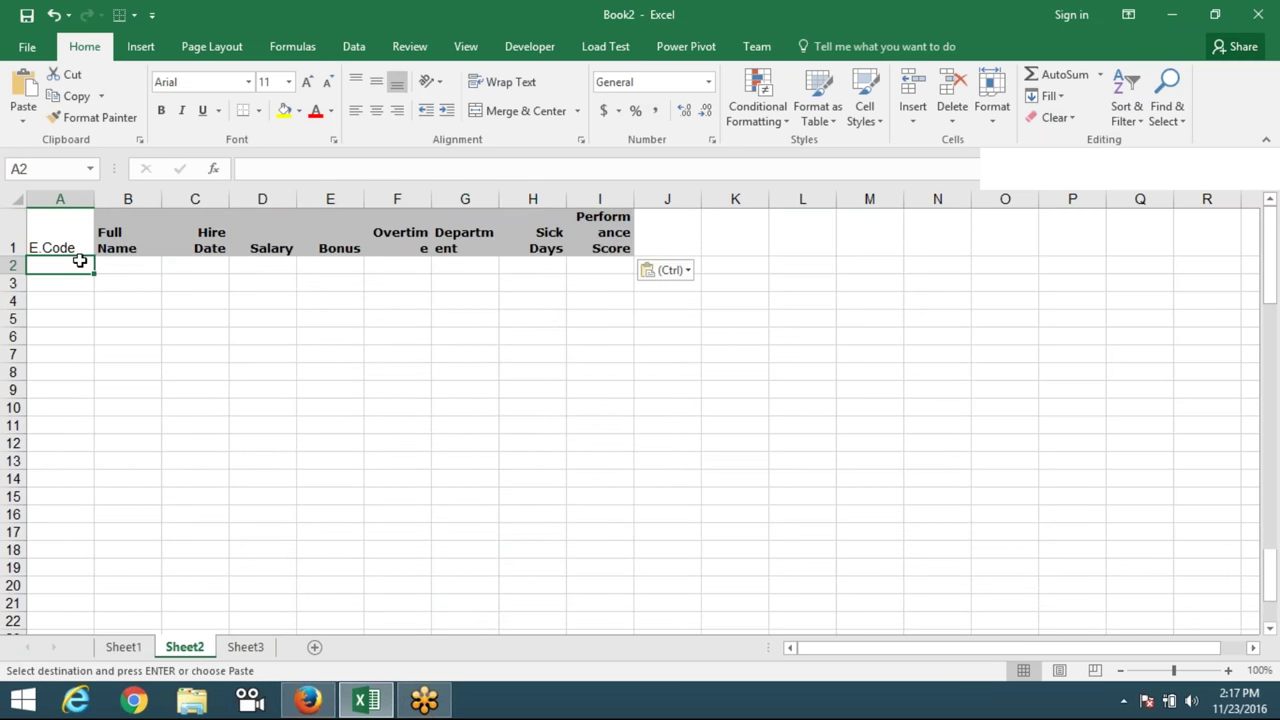
{"action": "type", "text": "5"}
{"action": "key", "text": "Return"}
{"action": "type", "text": "6"}
{"action": "key", "text": "Return"}
{"action": "type", "text": "10"}
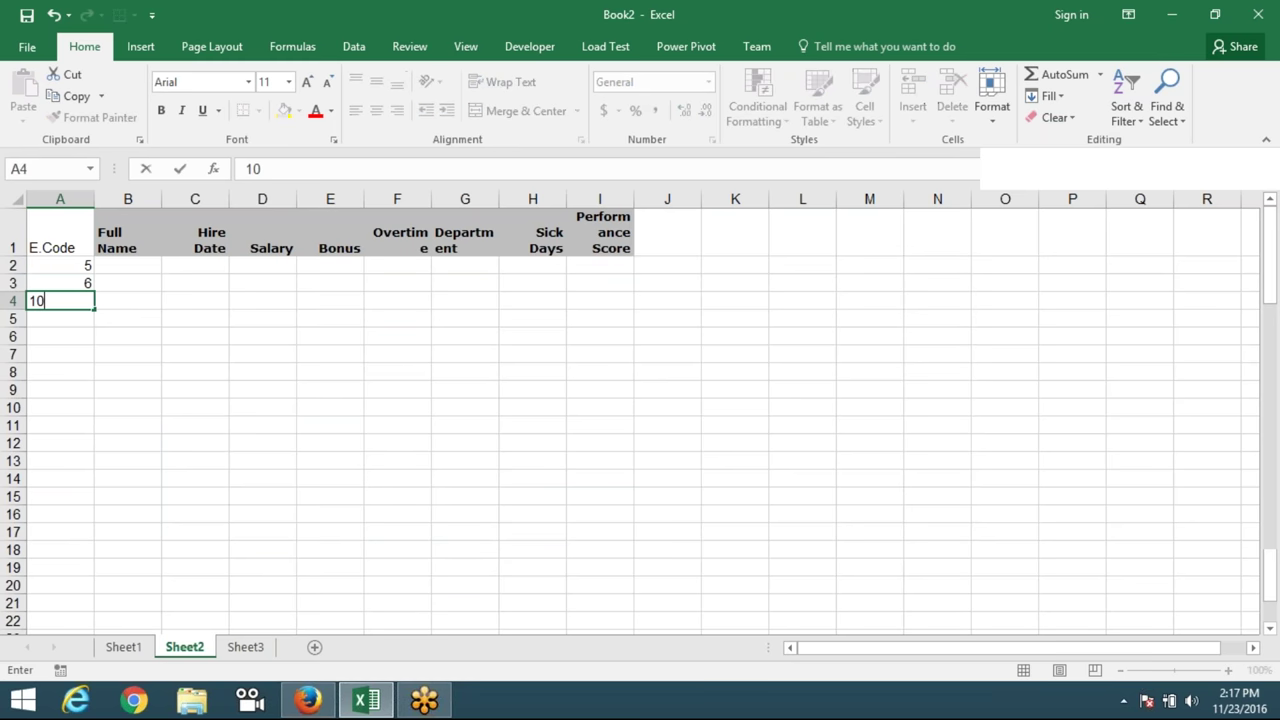
{"action": "key", "text": "Return"}
{"action": "type", "text": "95"}
{"action": "key", "text": "Return"}
{"action": "type", "text": "32"}
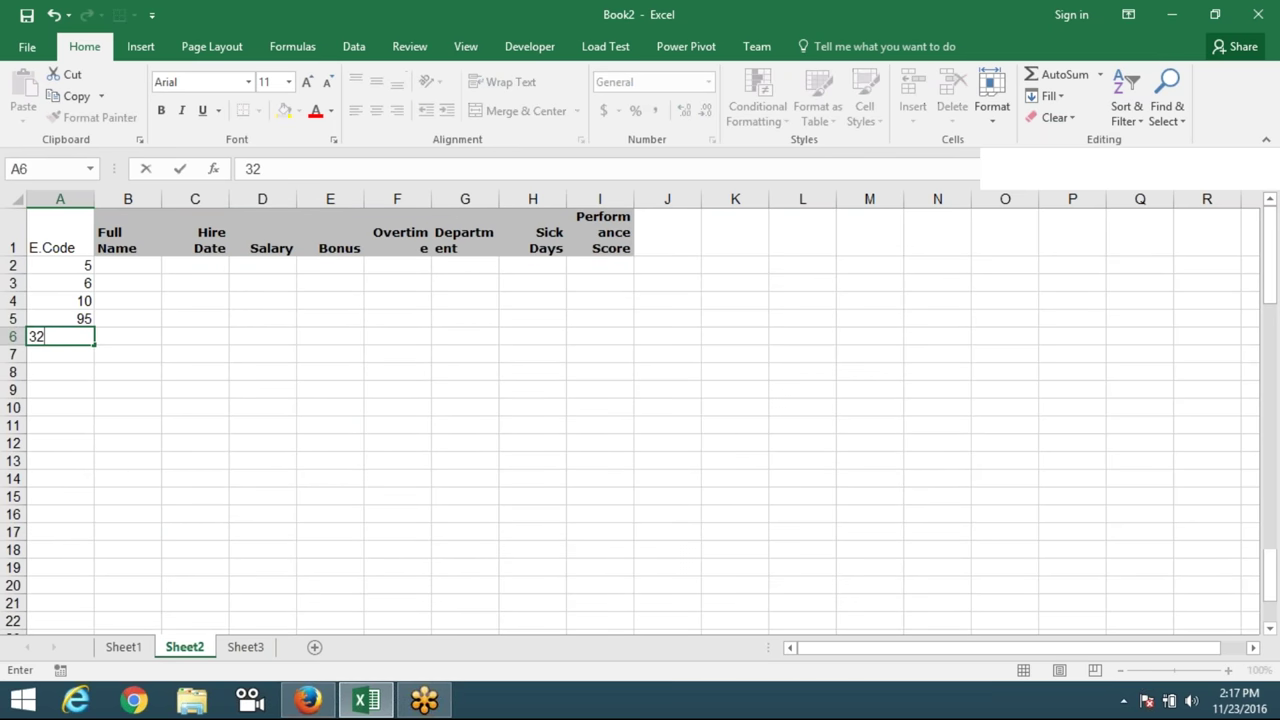
{"action": "key", "text": "Return"}
{"action": "type", "text": "65"}
{"action": "key", "text": "Return"}
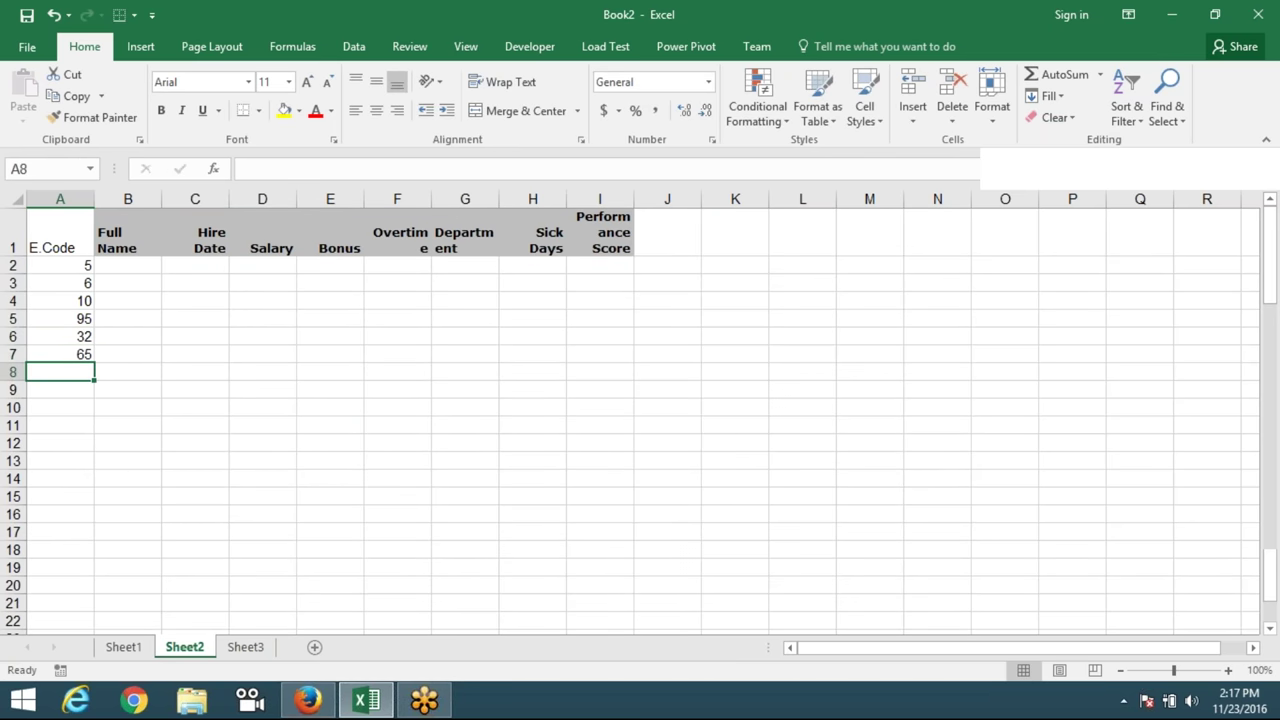
Select the code block and extend a range across and down, then return to Sheet1.
{"action": "key", "text": "Up"}
{"action": "key", "text": "ctrl+Up"}
{"action": "key", "text": "Down"}
{"action": "key", "text": "ctrl+shift+Down"}
{"action": "key", "text": "Right"}
{"action": "key", "text": "shift+Right"}
{"action": "key", "text": "shift+Right"}
{"action": "key", "text": "shift+Right"}
{"action": "key", "text": "shift+Right"}
{"action": "key", "text": "shift+Right"}
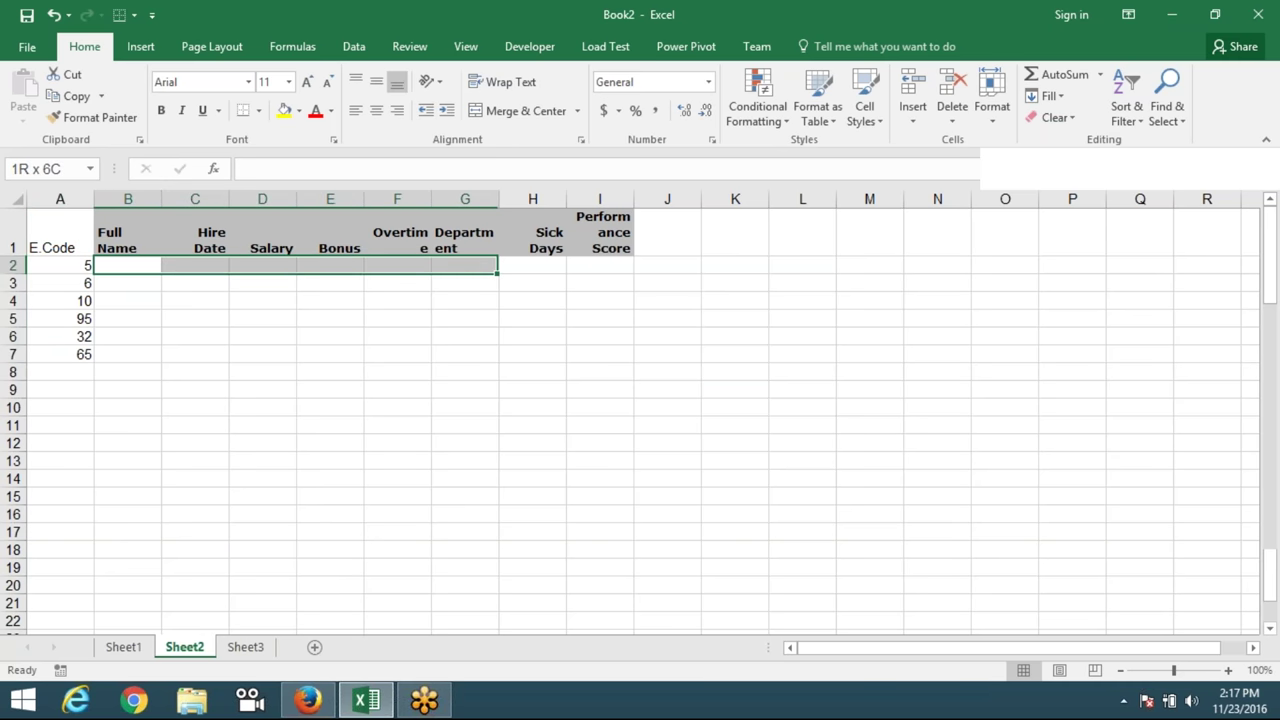
{"action": "key", "text": "shift+Right"}
{"action": "key", "text": "shift+Right"}
{"action": "key", "text": "shift+Down"}
{"action": "key", "text": "shift+Down"}
{"action": "key", "text": "shift+Down"}
{"action": "key", "text": "shift+Down"}
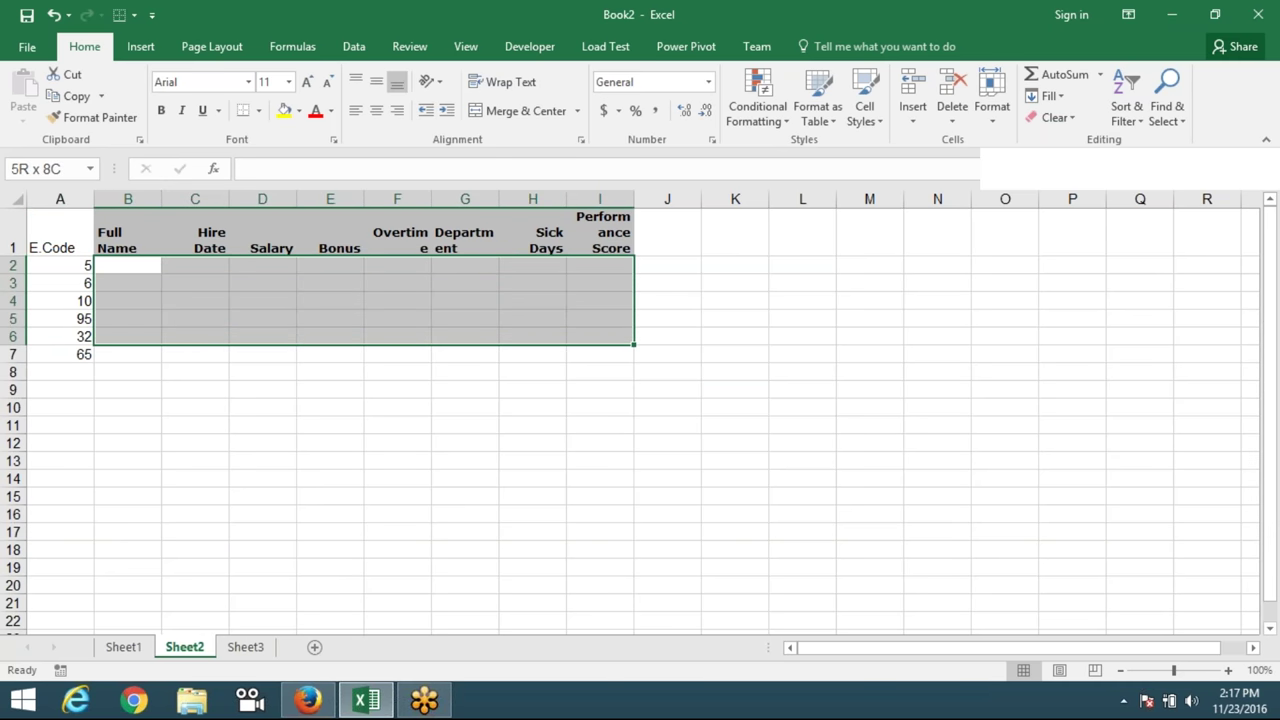
{"action": "key", "text": "shift+Down"}
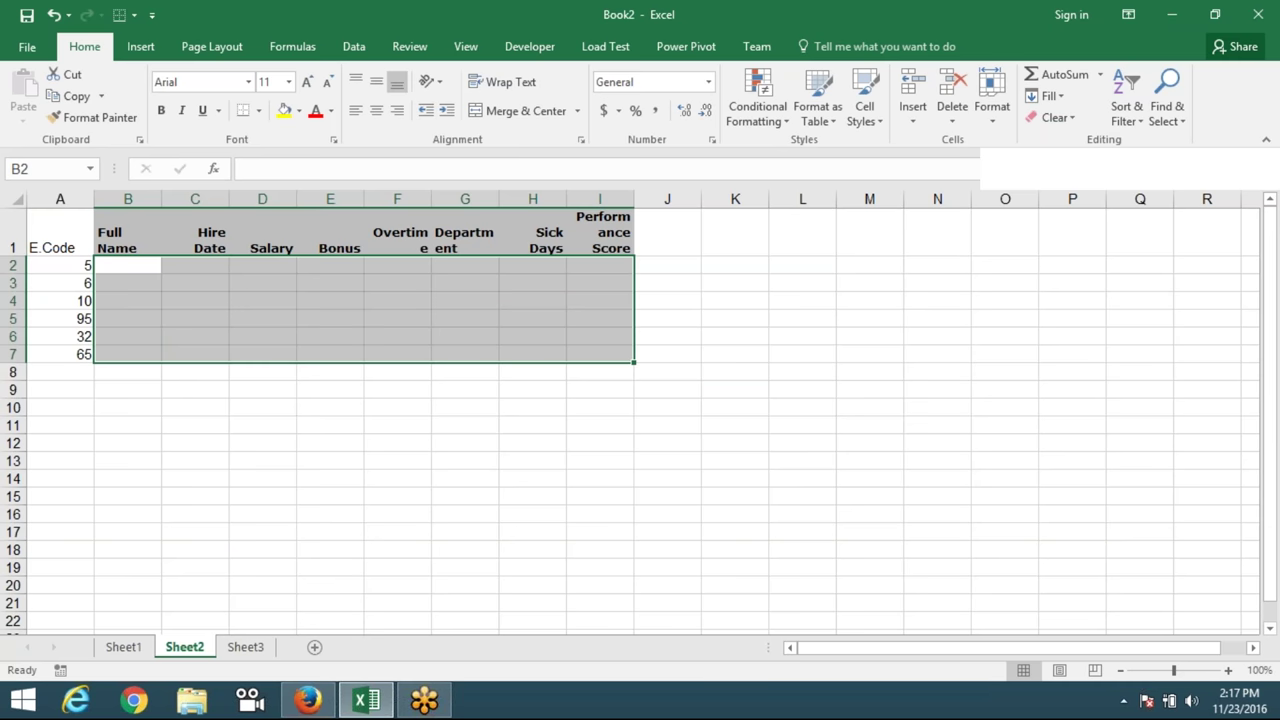
{"action": "left_click", "coordinate": [146, 648]}
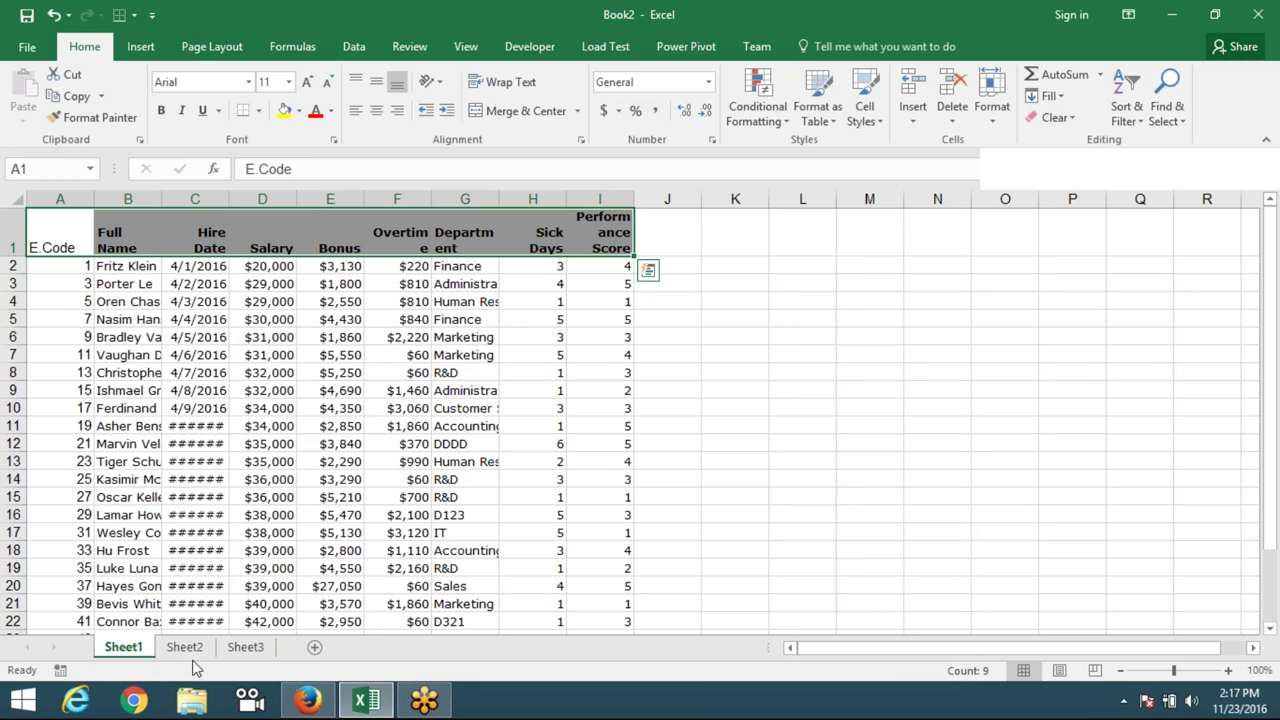
{"action": "left_click", "coordinate": [186, 650]}
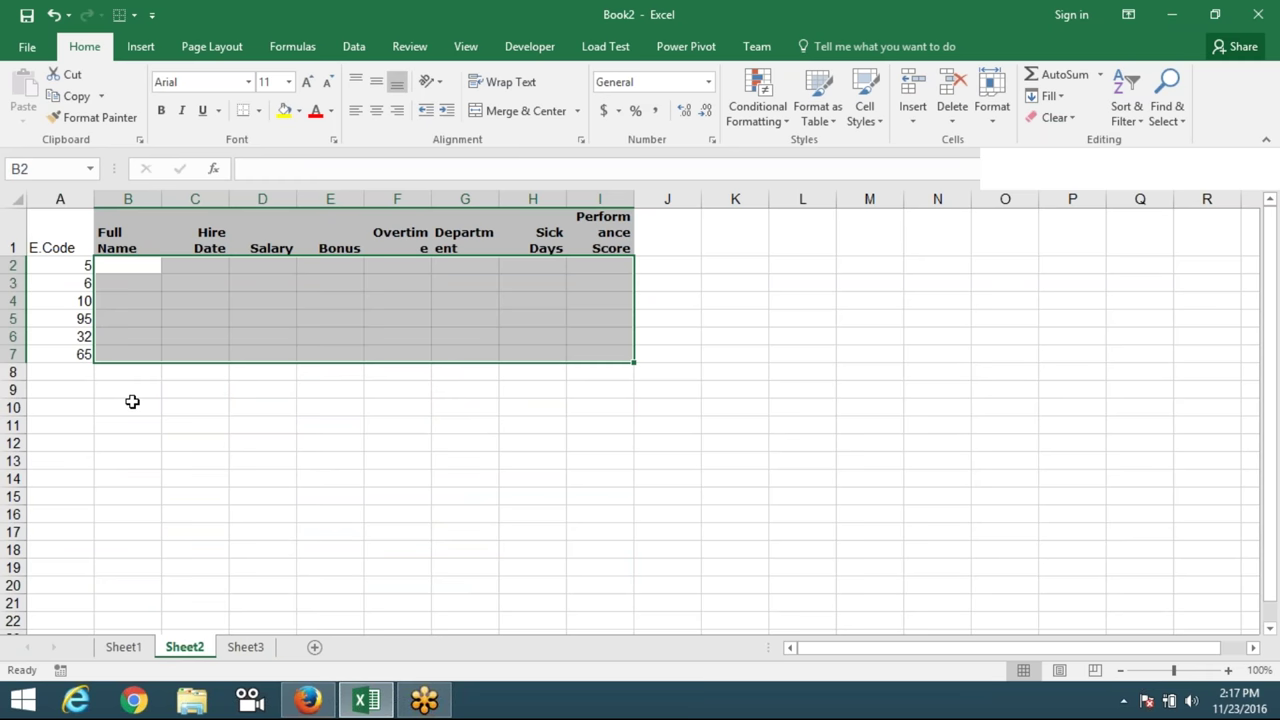
{"action": "key", "text": "Left"}
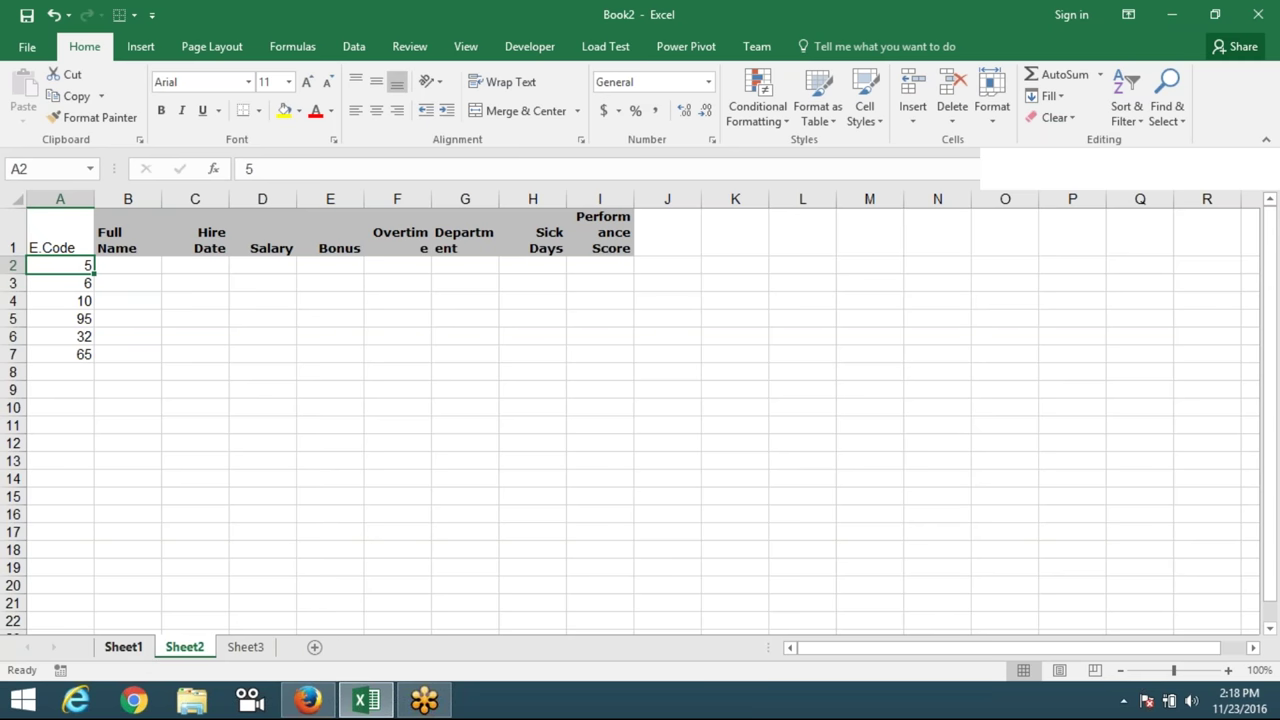
Find code 5 in Sheet1's E.Code column and select that employee's row.
{"action": "left_click", "coordinate": [124, 647]}
{"action": "left_click", "coordinate": [70, 199]}
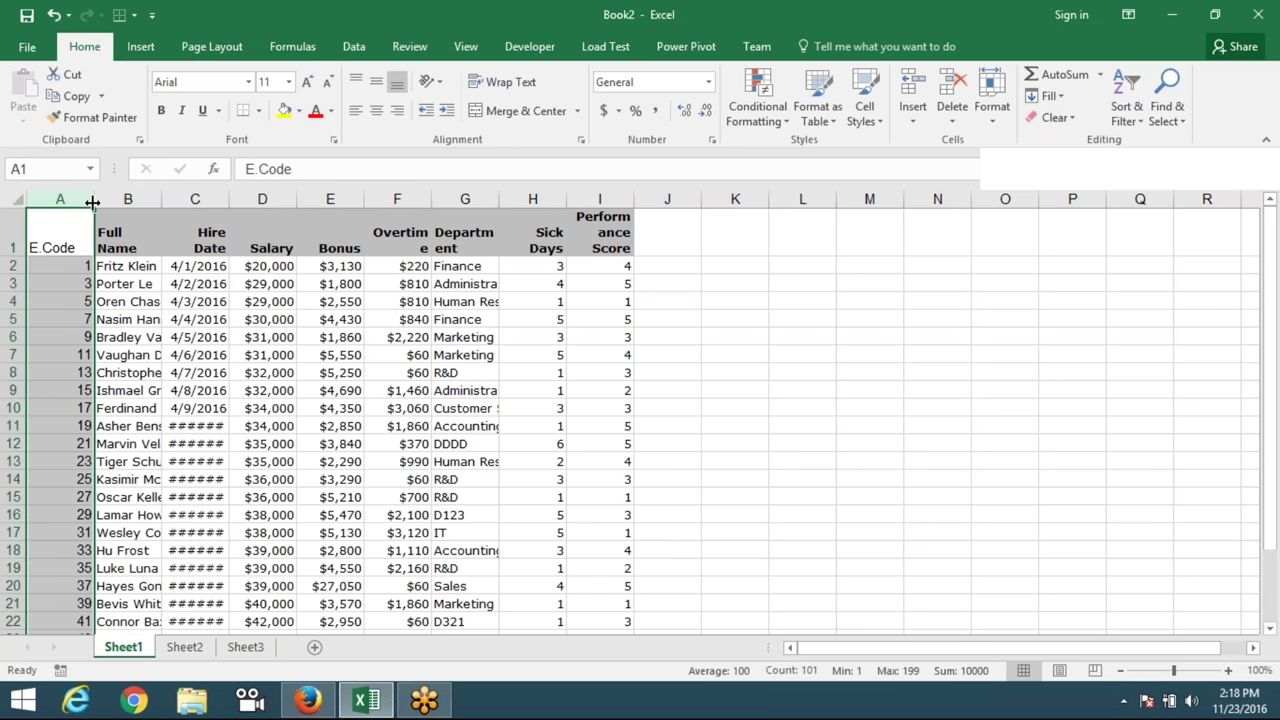
{"action": "key", "text": "ctrl+f"}
{"action": "type", "text": "5"}
{"action": "key", "text": "Return"}
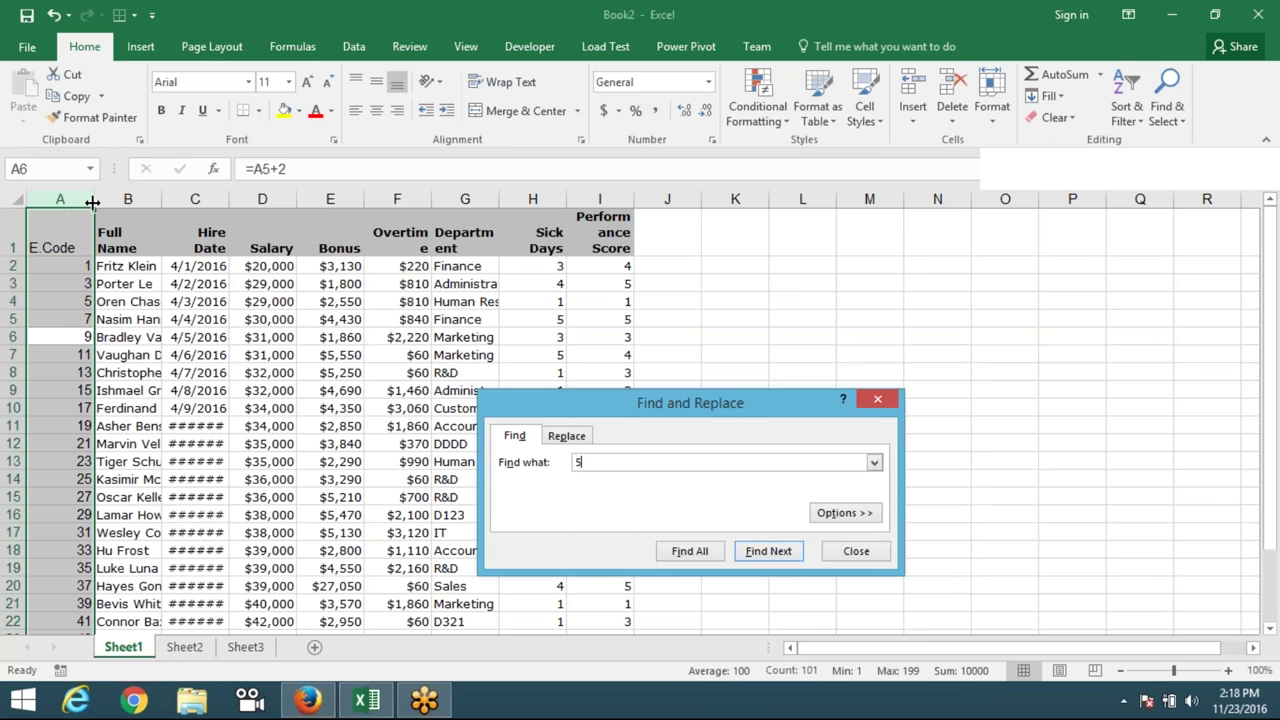
{"action": "key", "text": "Escape"}
{"action": "key", "text": "Up"}
{"action": "key", "text": "Up"}
{"action": "key", "text": "Right"}
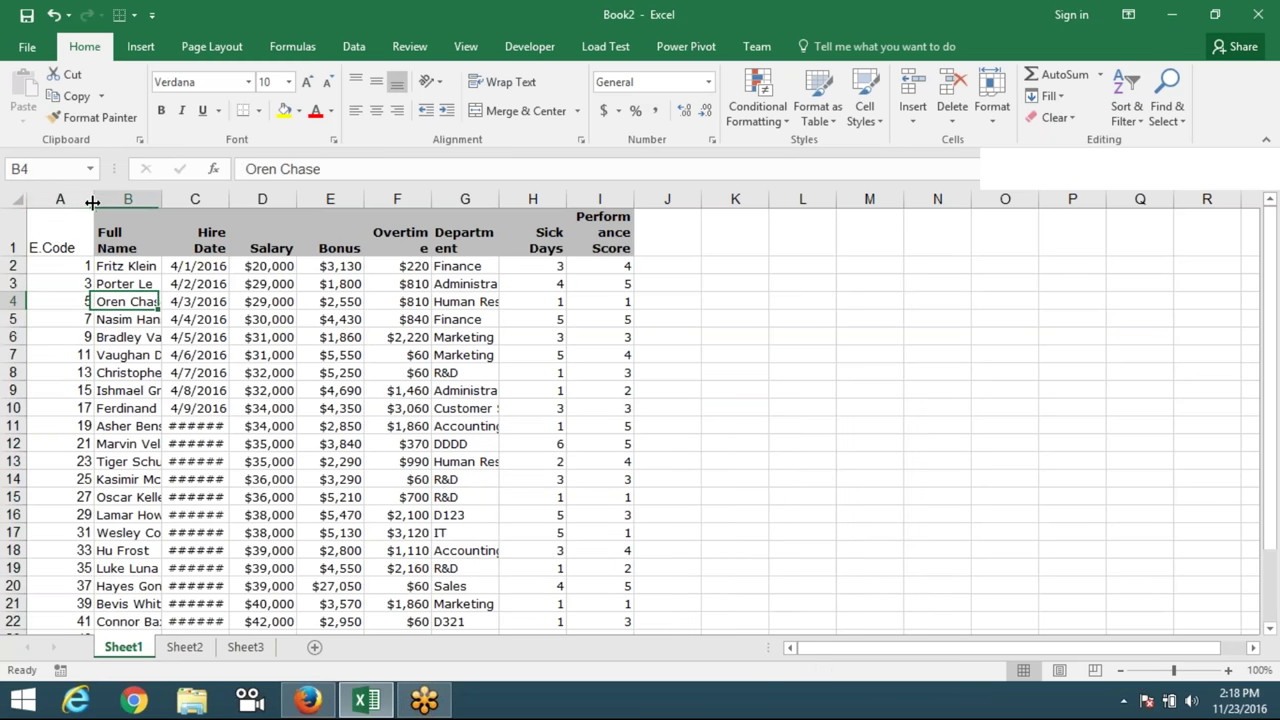
{"action": "key", "text": "ctrl+shift+Right"}
Change A3 to =A2+1 and fill it down through row 22 to renumber the codes.
{"action": "key", "text": "Up"}
{"action": "key", "text": "Left"}
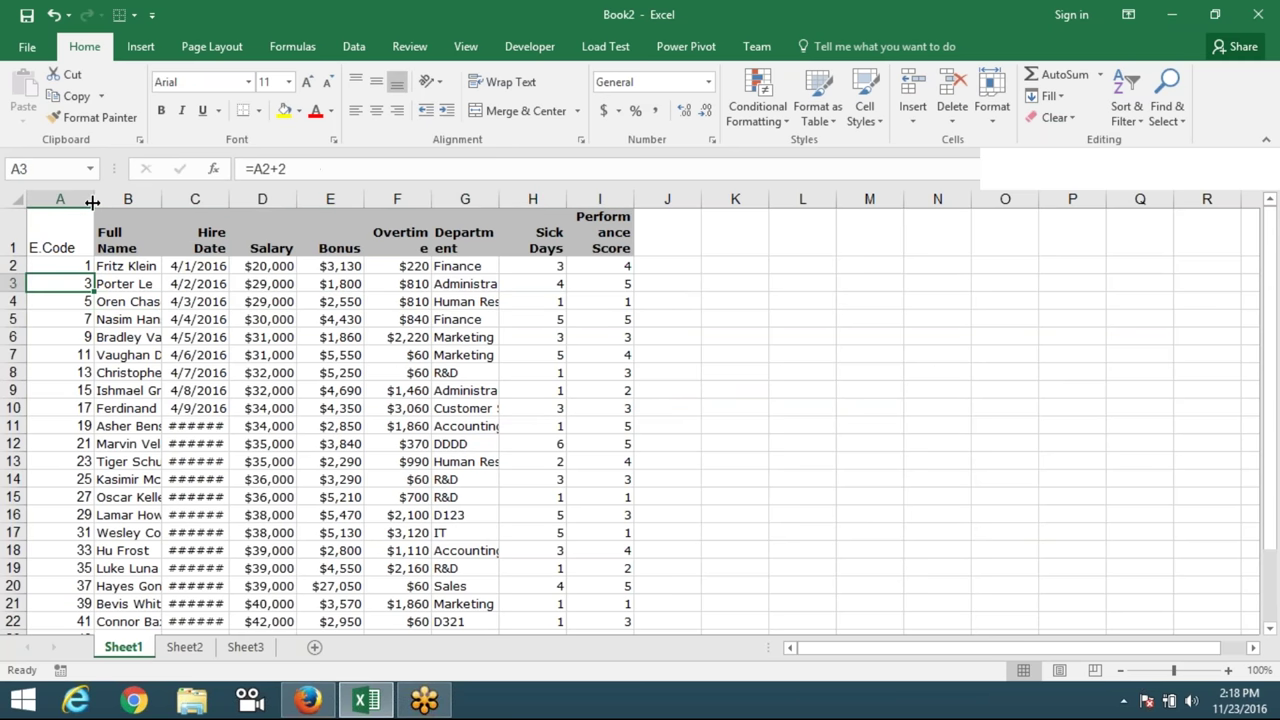
{"action": "type", "text": "=A2+1"}
{"action": "key", "text": "Return"}
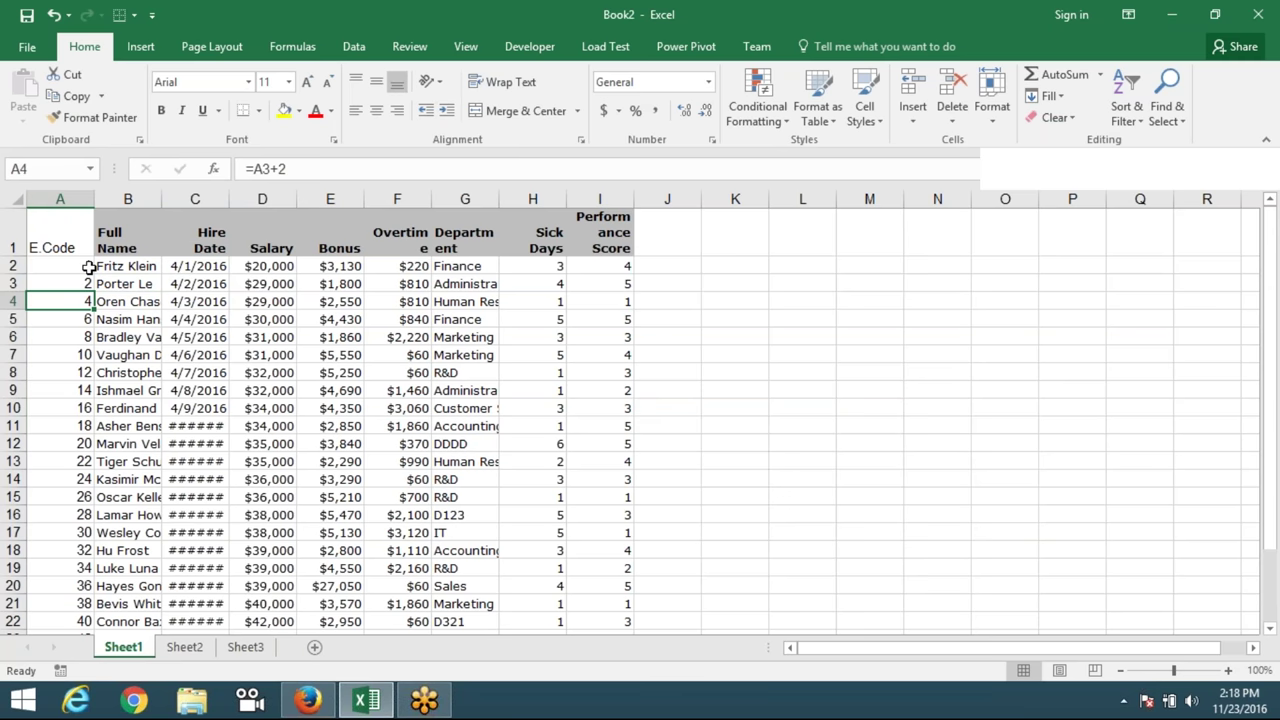
{"action": "left_click", "coordinate": [86, 284]}
{"action": "left_click_drag", "start_coordinate": [86, 284], "coordinate": [86, 621]}
Copy employee 5's details B6:I6 and paste them into B2 on Sheet2.
{"action": "left_click", "coordinate": [72, 204]}
{"action": "left_click", "coordinate": [112, 338]}
{"action": "left_click_drag", "start_coordinate": [112, 338], "coordinate": [600, 337]}
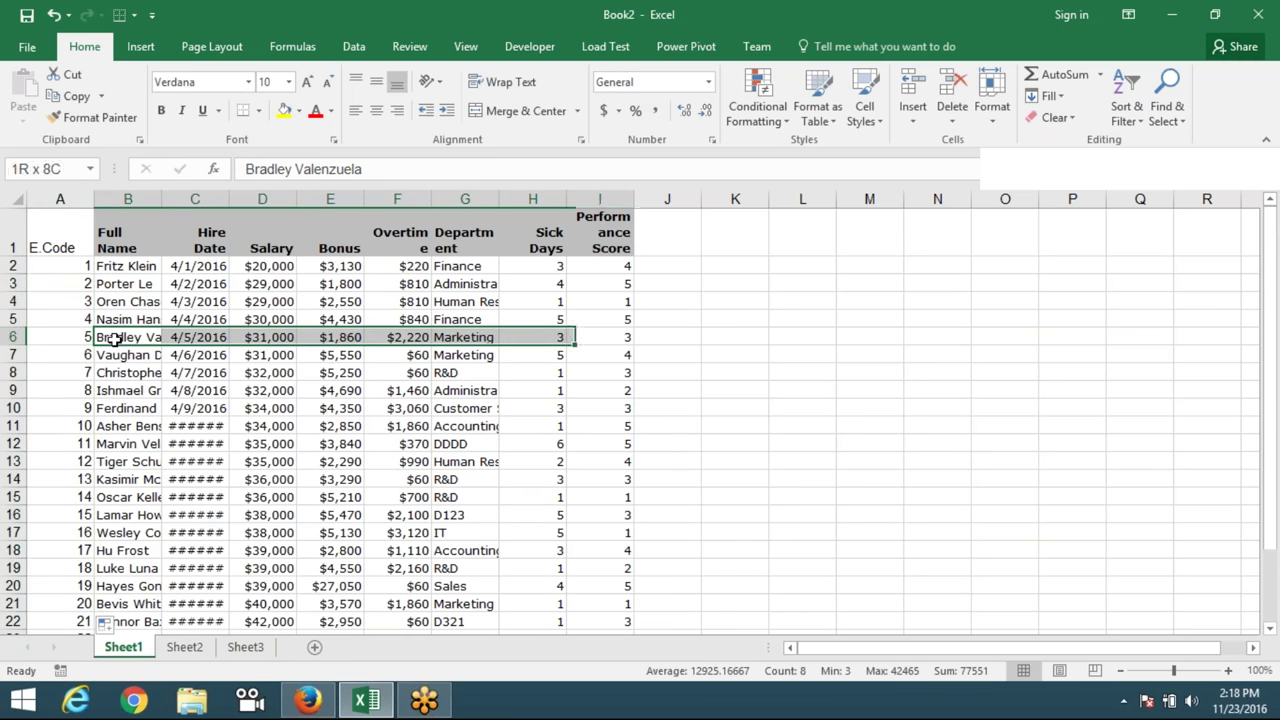
{"action": "key", "text": "ctrl+c"}
{"action": "left_click", "coordinate": [184, 647]}
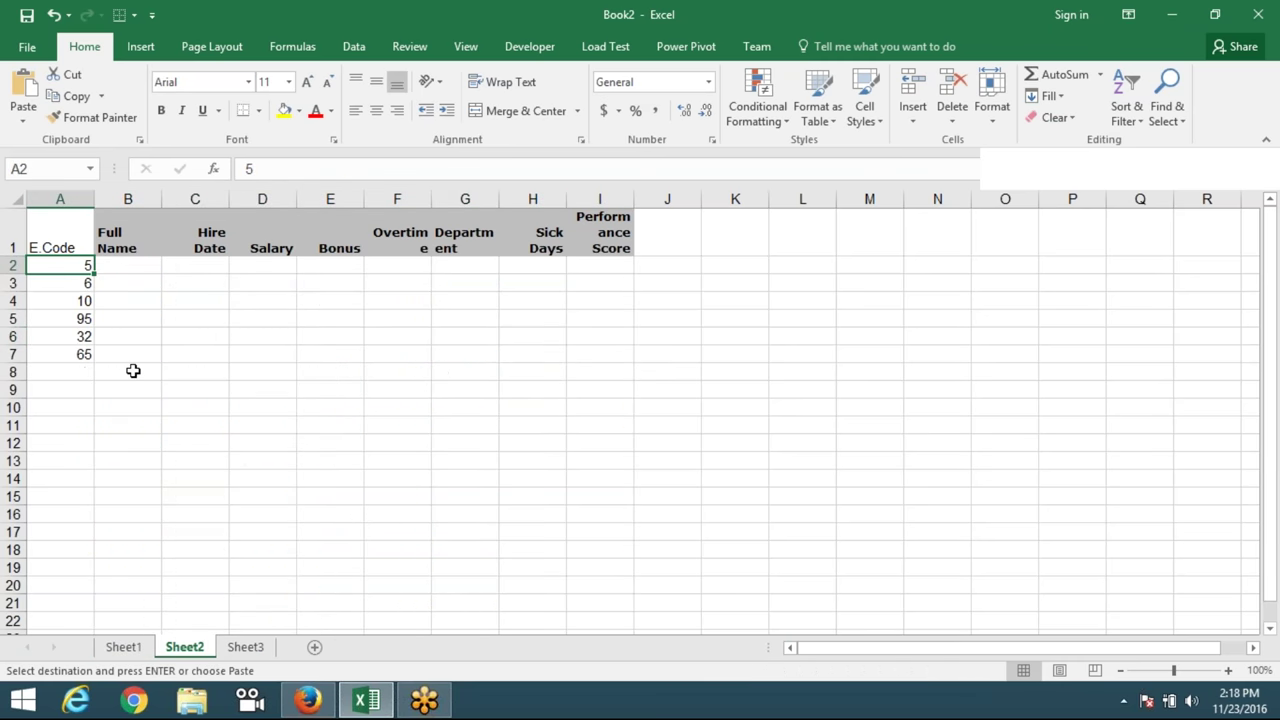
{"action": "left_click", "coordinate": [142, 268]}
{"action": "key", "text": "ctrl+v"}
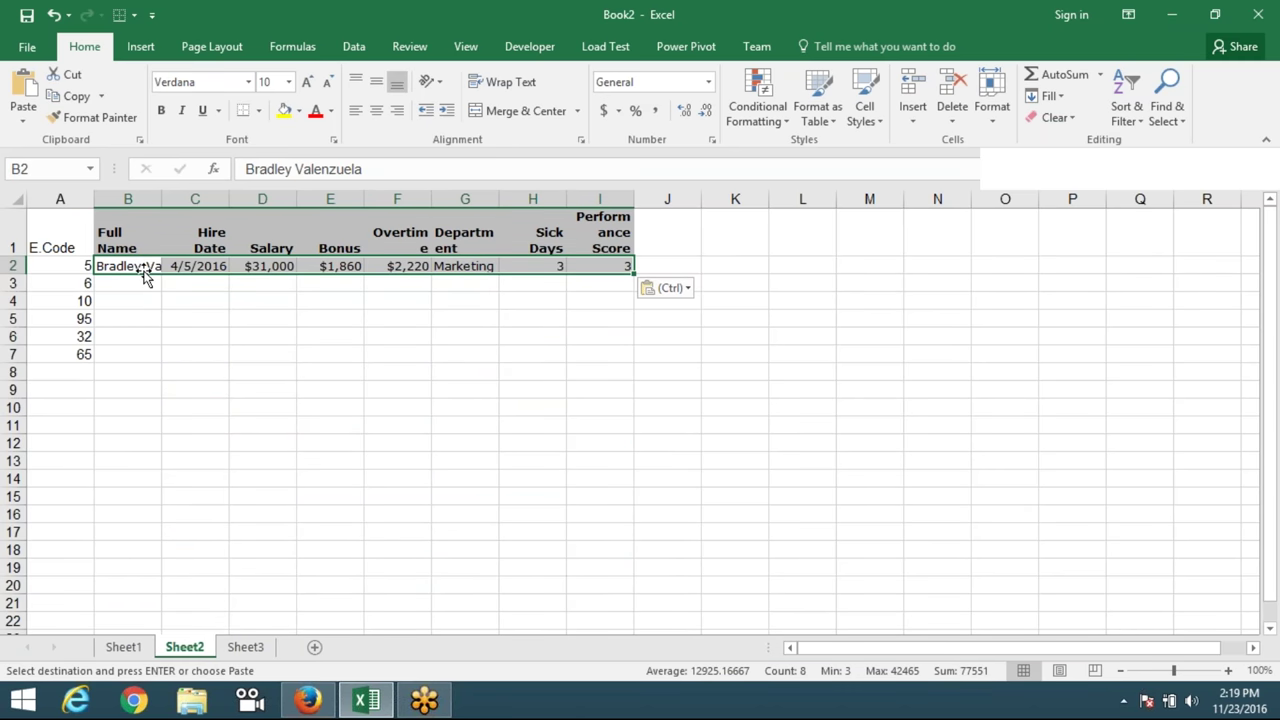
Cancel the pending copy and start a VLOOKUP formula (=vl) in Sheet2 cell B3.
{"action": "left_click", "coordinate": [144, 278]}
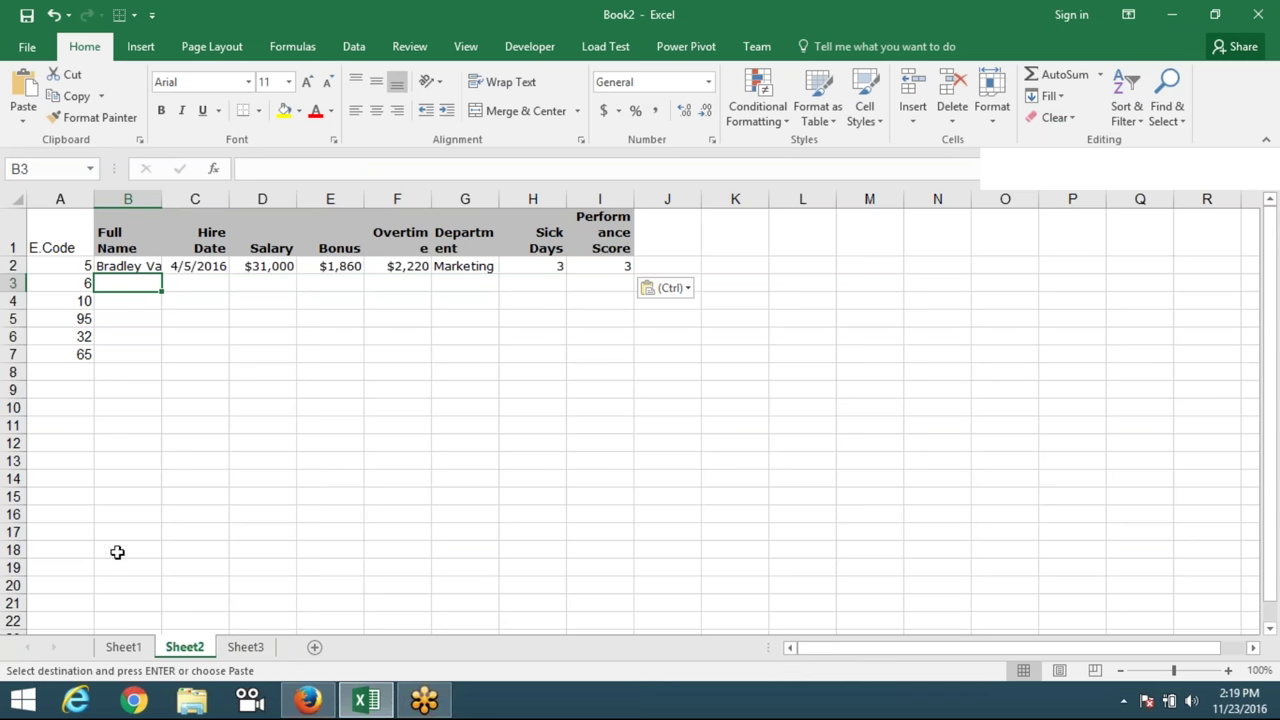
{"action": "left_click", "coordinate": [128, 648]}
{"action": "left_click", "coordinate": [104, 444]}
{"action": "left_click_drag", "start_coordinate": [60, 199], "coordinate": [625, 199]}
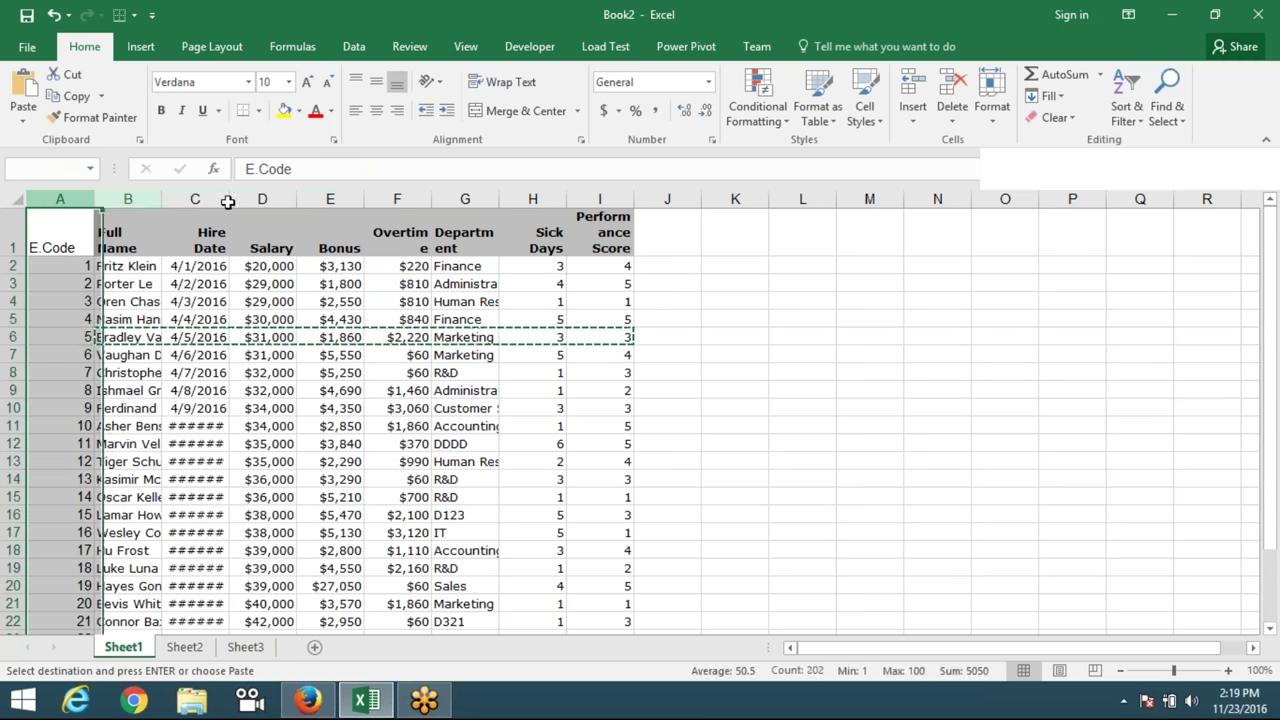
{"action": "key", "text": "Escape"}
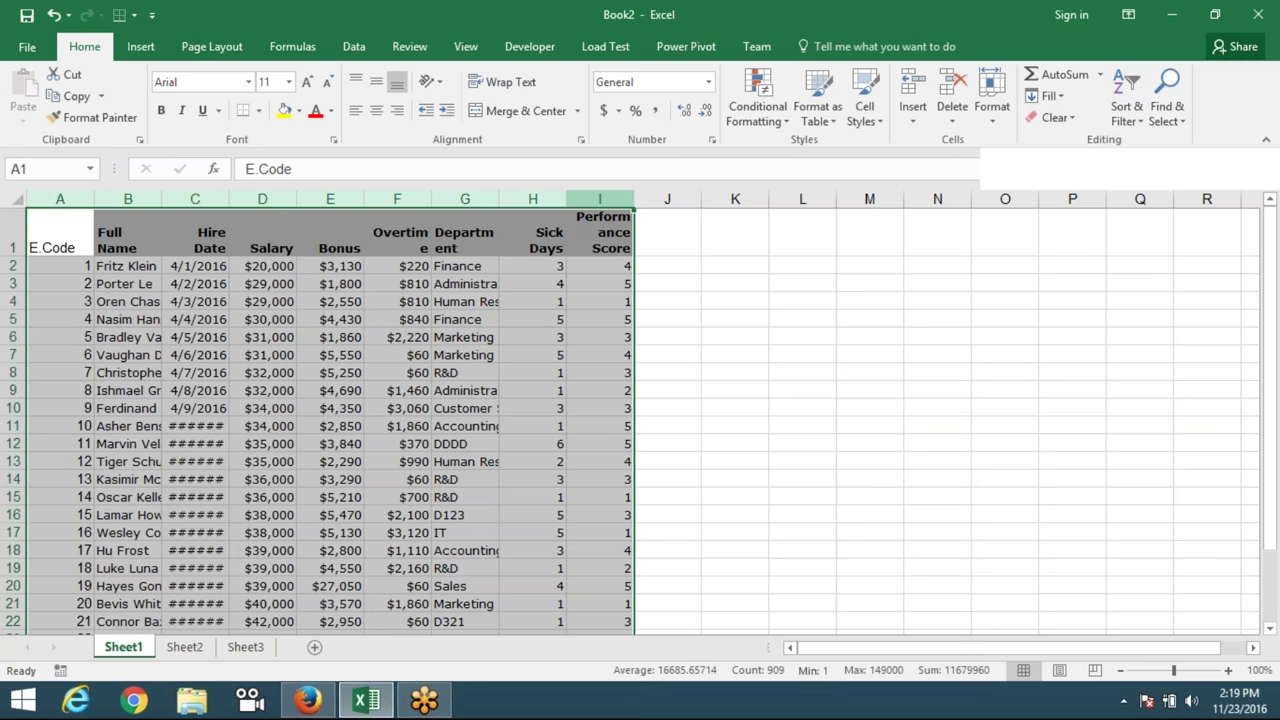
{"action": "left_click", "coordinate": [184, 648]}
{"action": "type", "text": "=vl"}
{"action": "key", "text": "Tab"}
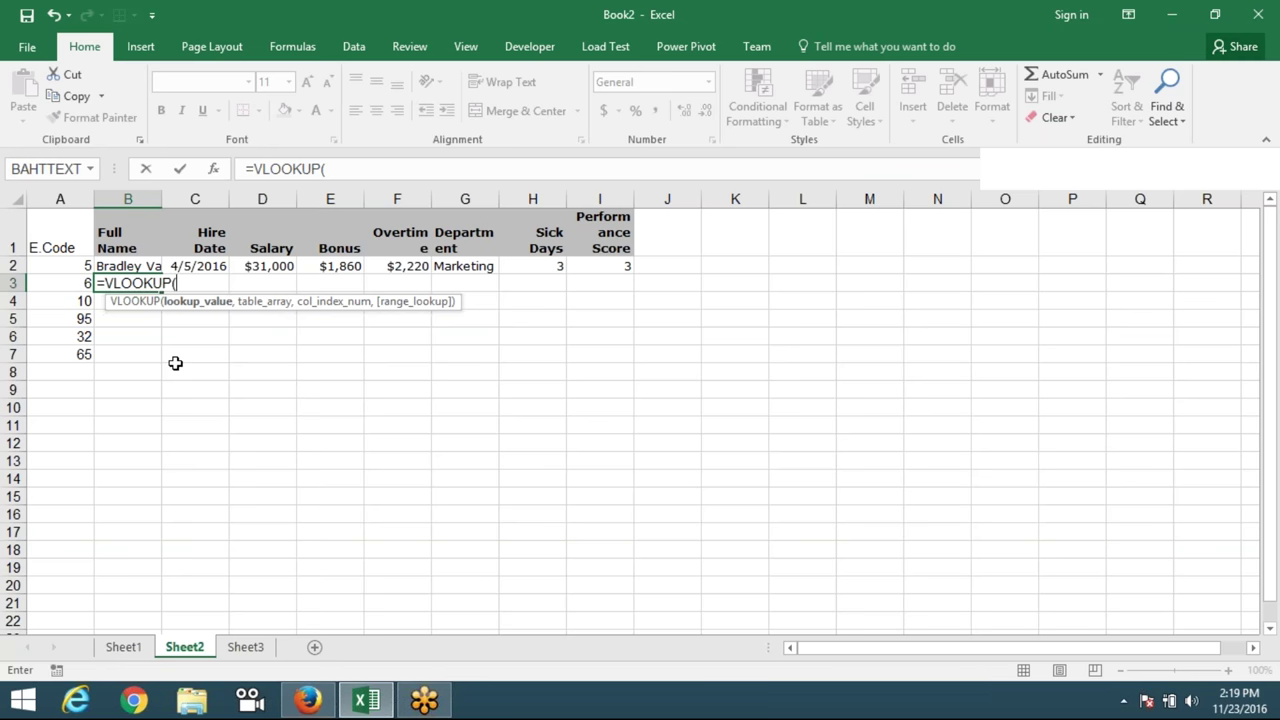
Set the VLOOKUP lookup value to A3 and the table to Sheet1 columns A:I.
{"action": "key", "text": "Left"}
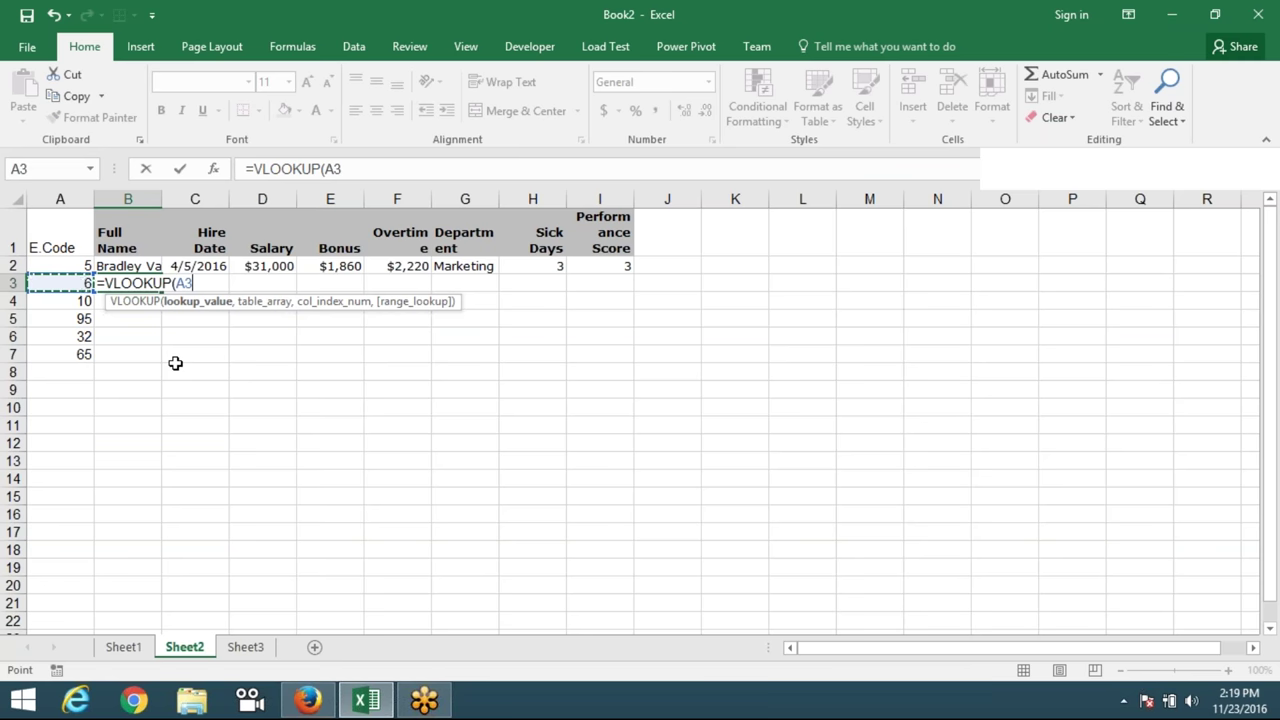
{"action": "type", "text": ","}
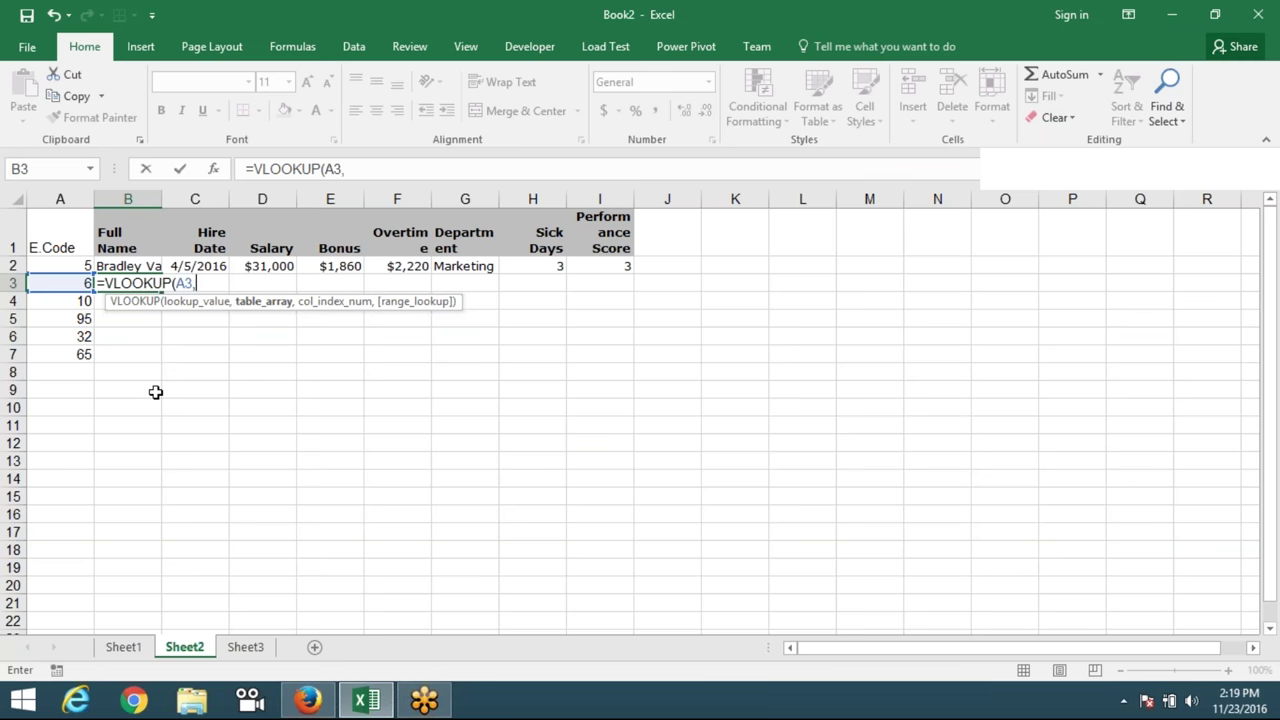
{"action": "left_click", "coordinate": [125, 648]}
{"action": "left_click_drag", "start_coordinate": [60, 199], "coordinate": [600, 199]}
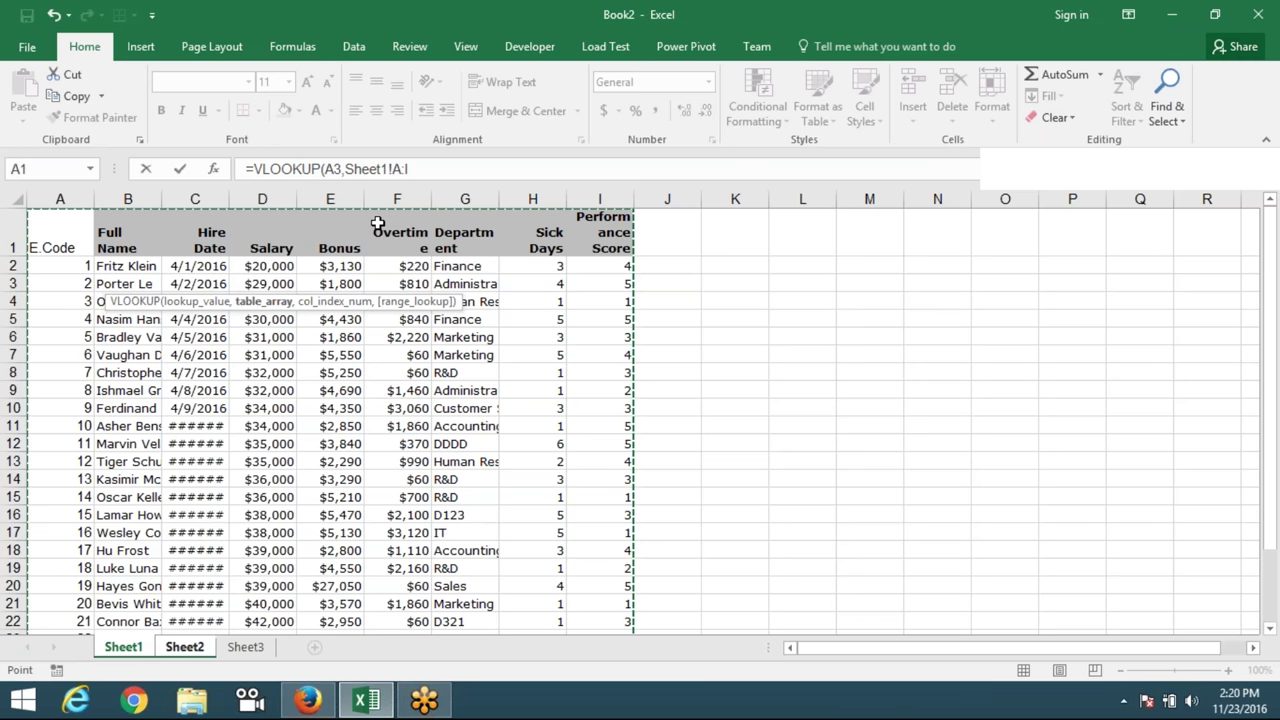
Fix the lookup range reference, trimming Sheet1!A1 back to column A.
{"action": "type", "text": ","}
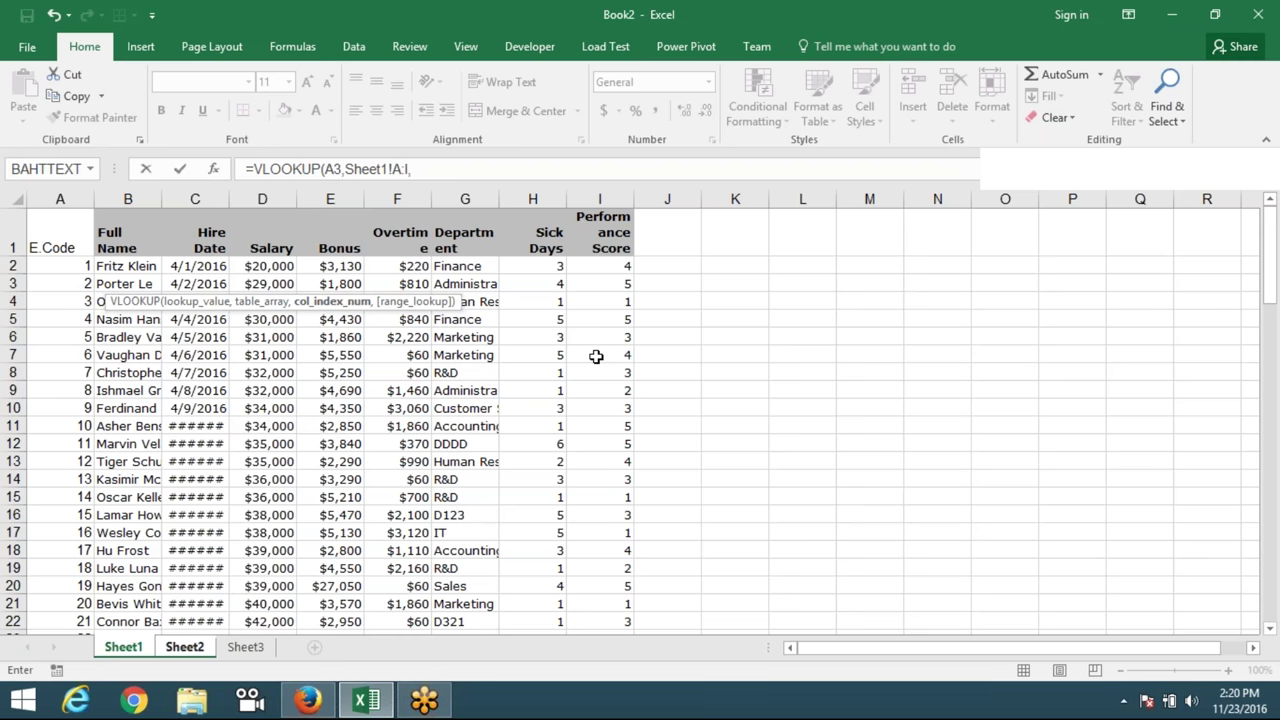
{"action": "key", "text": "ctrl+Home"}
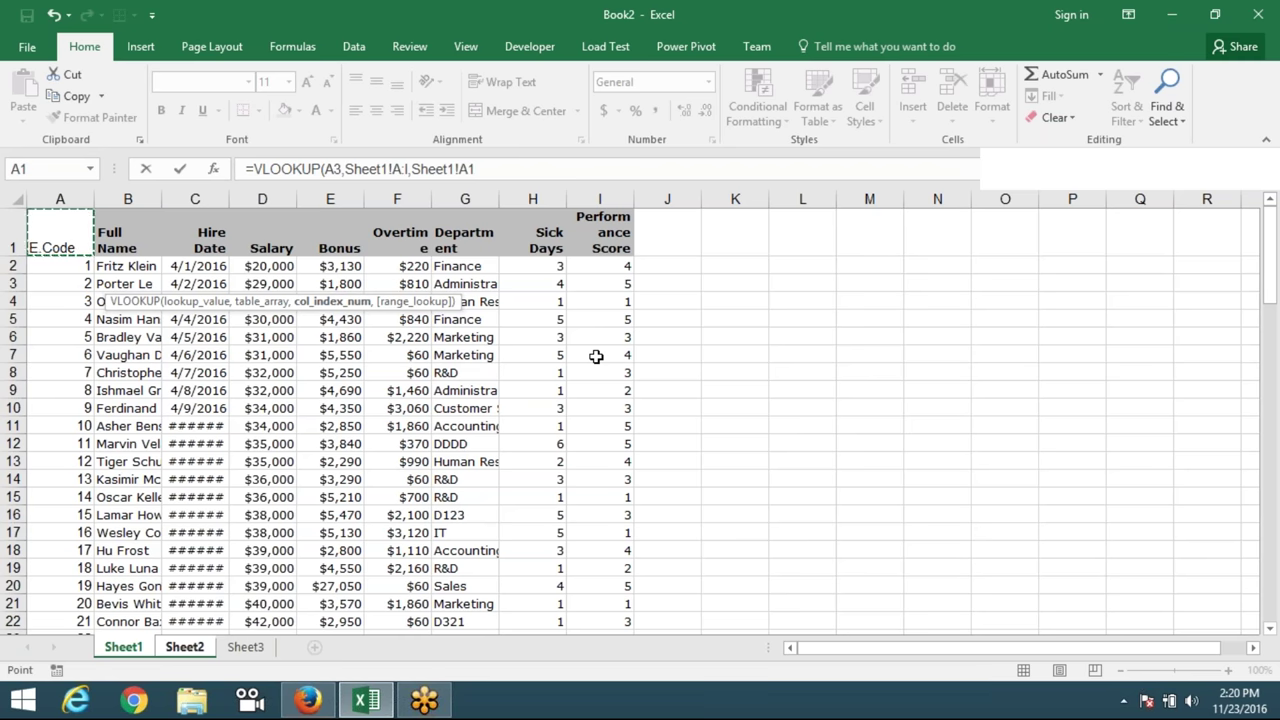
{"action": "key", "text": "BackSpace"}
{"action": "key", "text": "BackSpace"}
{"action": "key", "text": "BackSpace"}
{"action": "key", "text": "BackSpace"}
{"action": "key", "text": "BackSpace"}
{"action": "key", "text": "BackSpace"}
{"action": "key", "text": "BackSpace"}
{"action": "key", "text": "BackSpace"}
{"action": "key", "text": "BackSpace"}
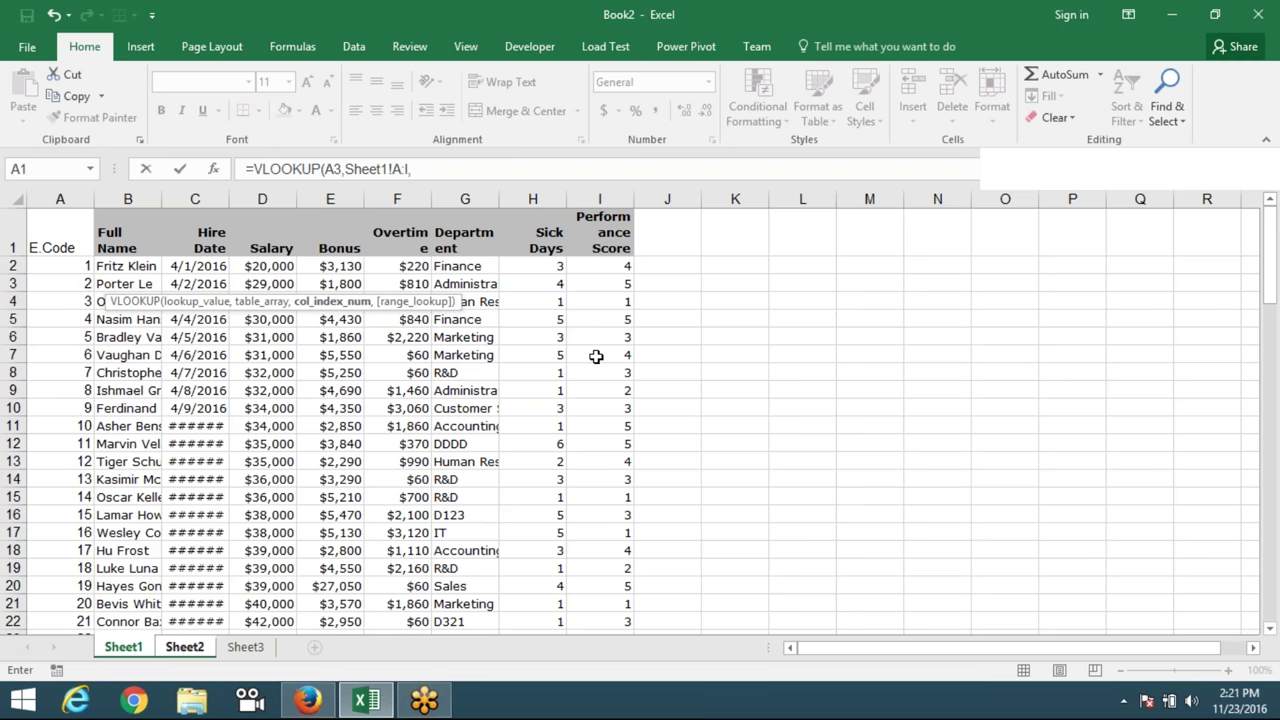
Reselect the Sheet1 columns and add column index 2 to the lookup formula.
{"action": "left_click_drag", "start_coordinate": [60, 199], "coordinate": [127, 199]}
{"action": "left_click", "coordinate": [117, 199]}
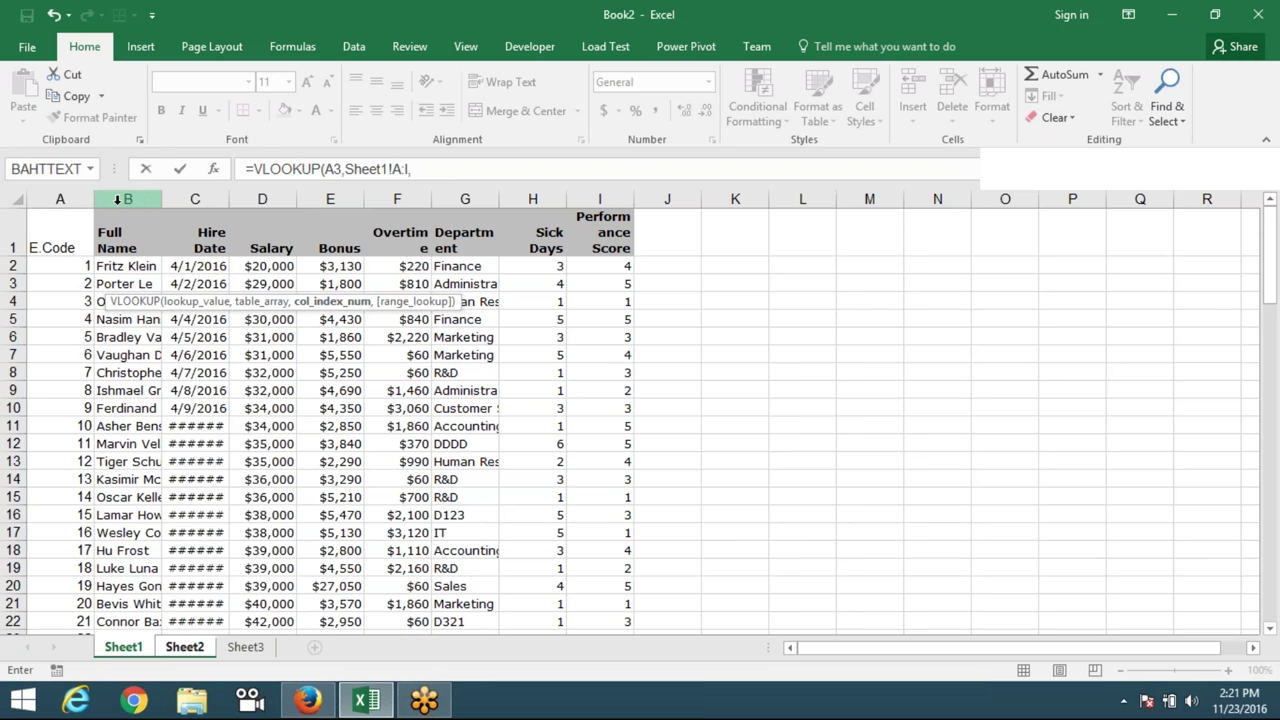
{"action": "type", "text": ","}
{"action": "key", "text": "BackSpace"}
{"action": "type", "text": "2,"}
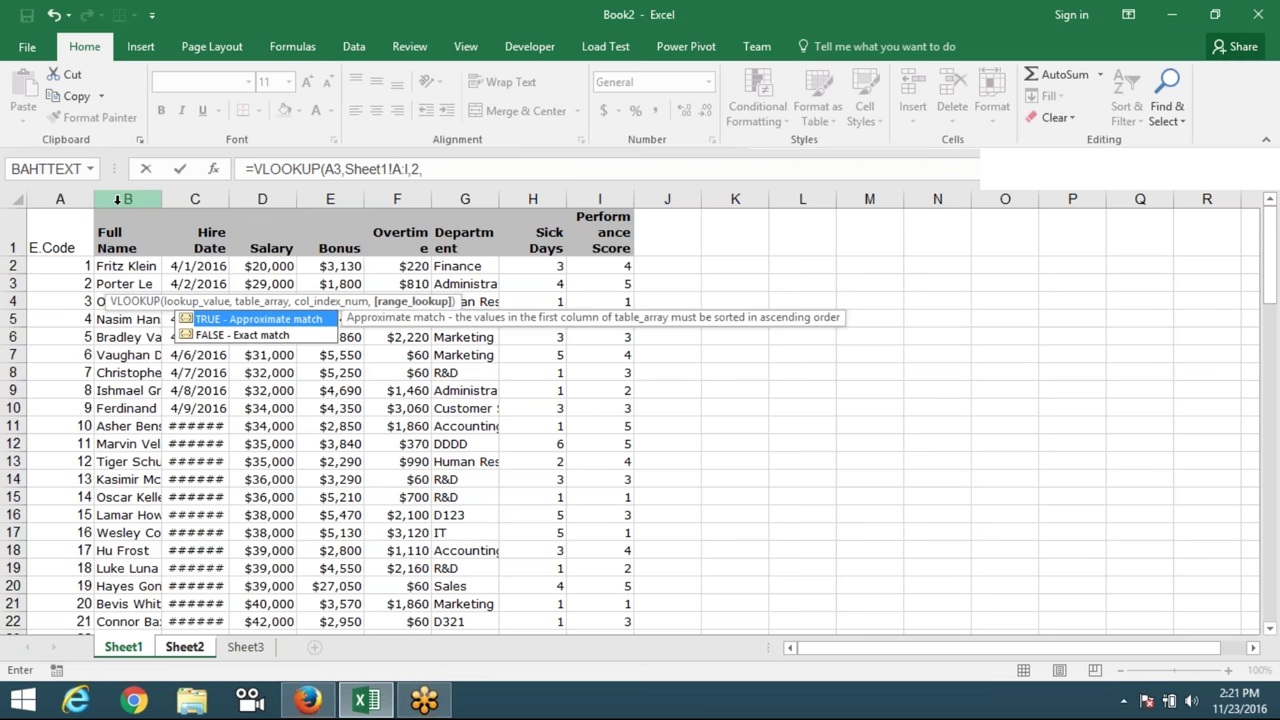
Check the network connections panel from the system tray's hidden icons, then close it.
{"action": "left_click", "coordinate": [1120, 703]}
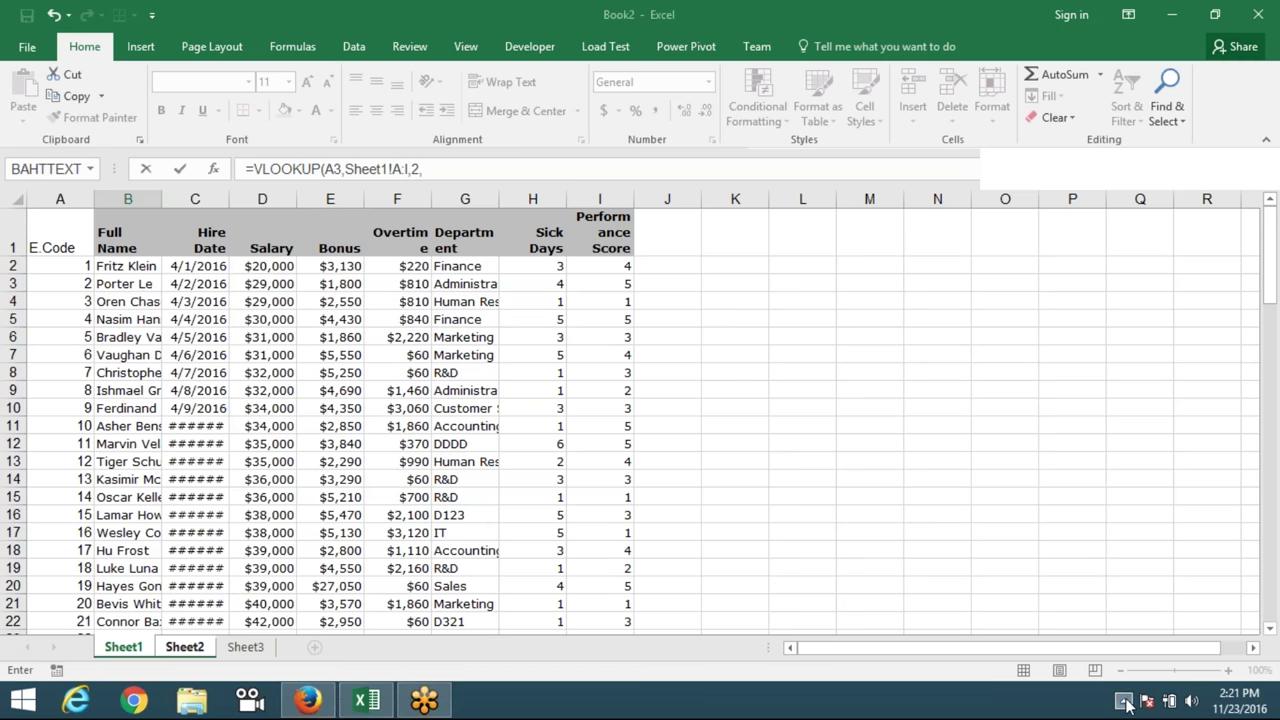
{"action": "left_click", "coordinate": [905, 686]}
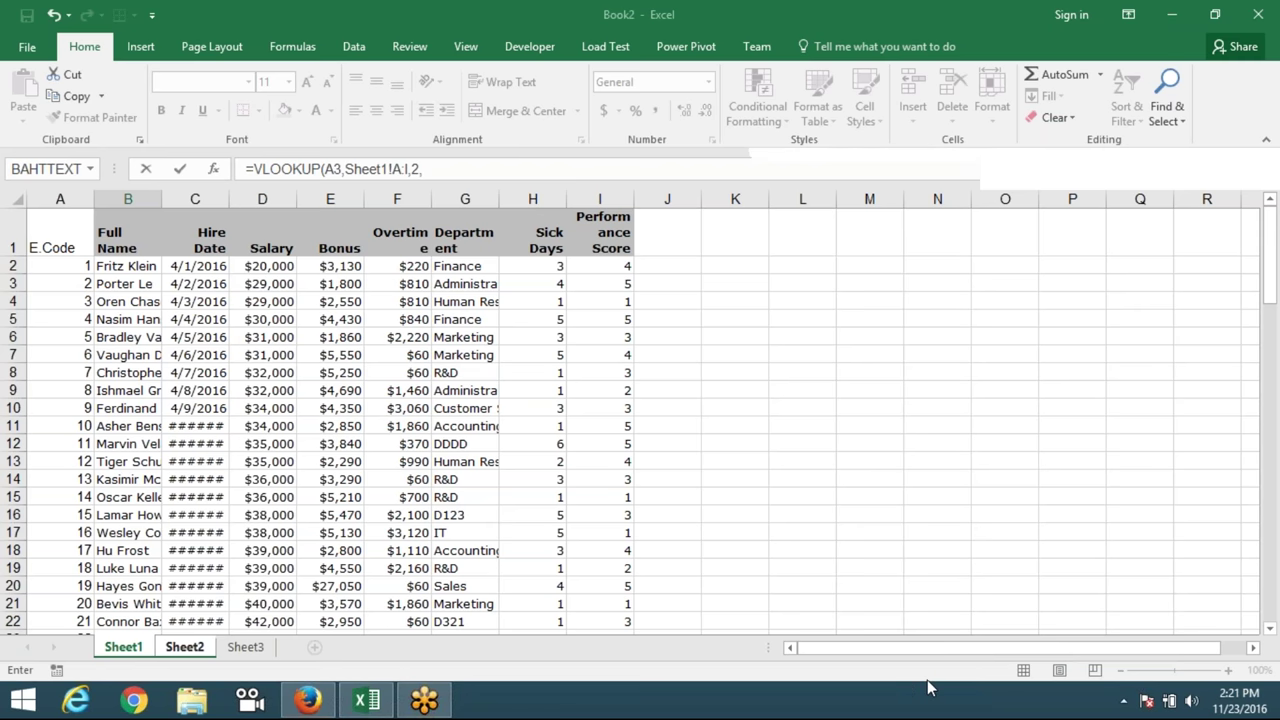
{"action": "left_click", "coordinate": [1124, 700]}
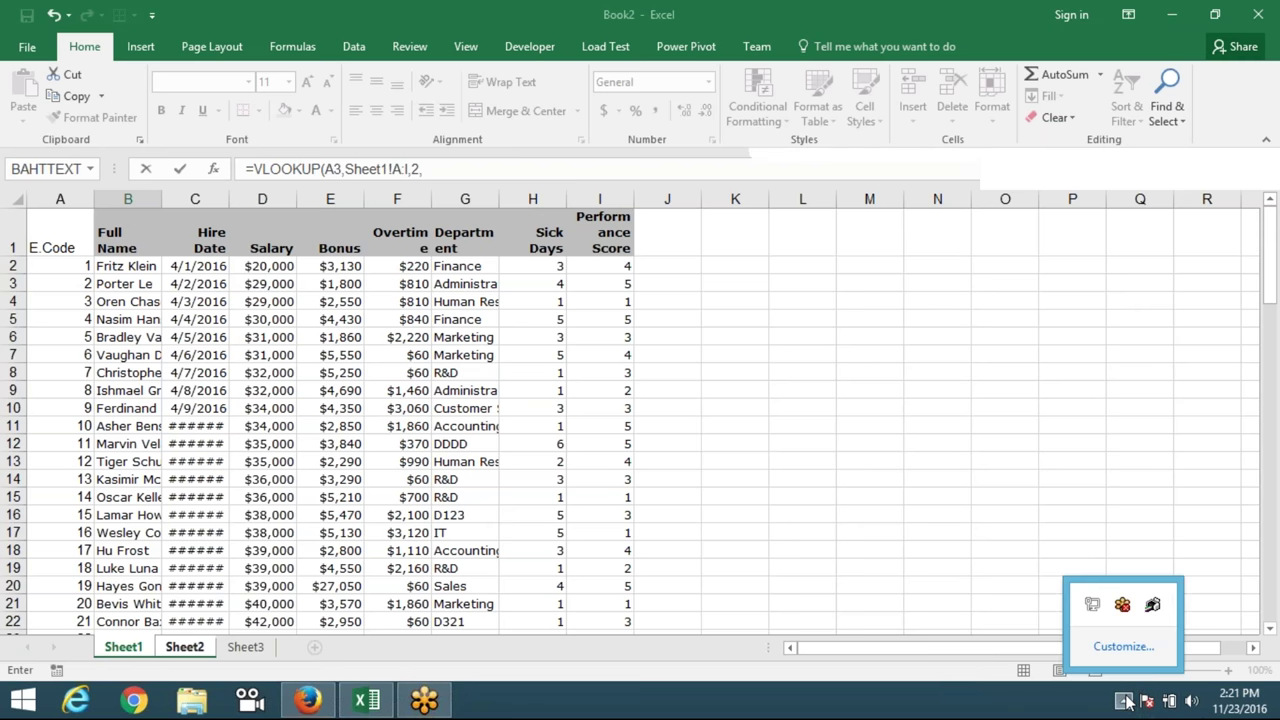
{"action": "left_click", "coordinate": [1092, 606]}
{"action": "left_click", "coordinate": [1093, 606]}
{"action": "left_click", "coordinate": [904, 576]}
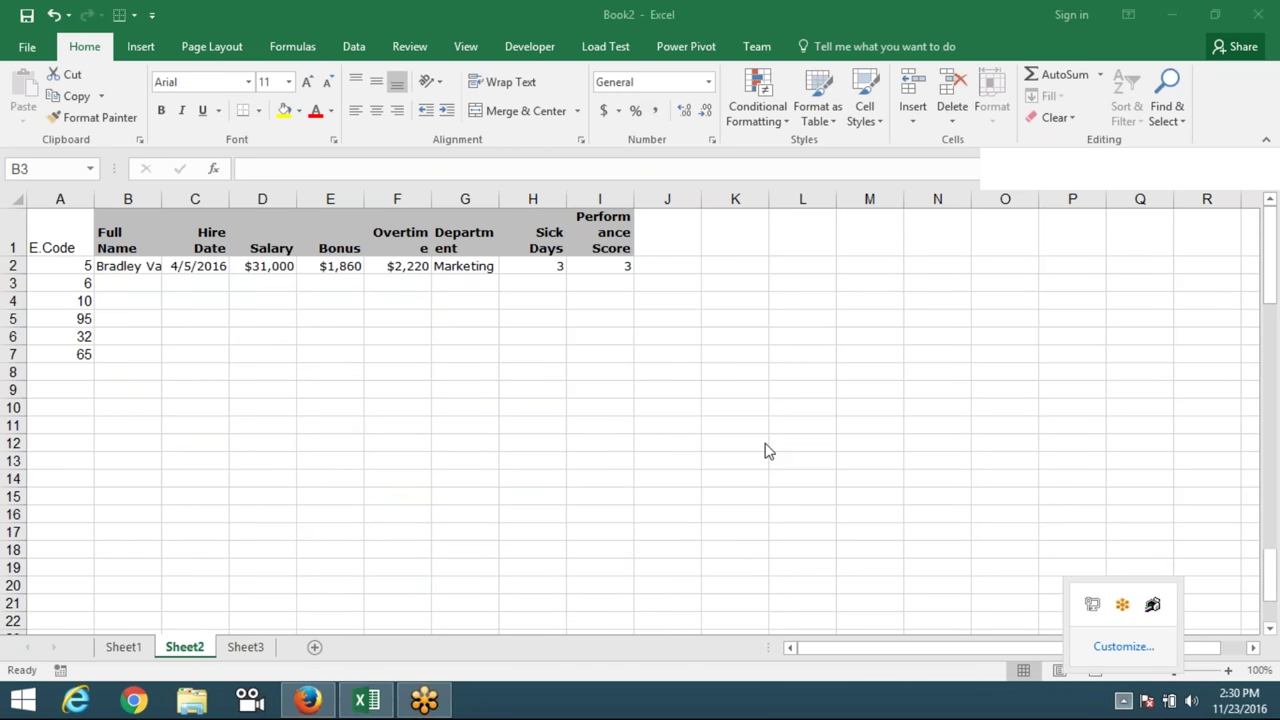
Restart =VLOOKUP in B3 with A3 as the lookup value, then move to Sheet1.
{"action": "left_click", "coordinate": [153, 283]}
{"action": "type", "text": "=vl"}
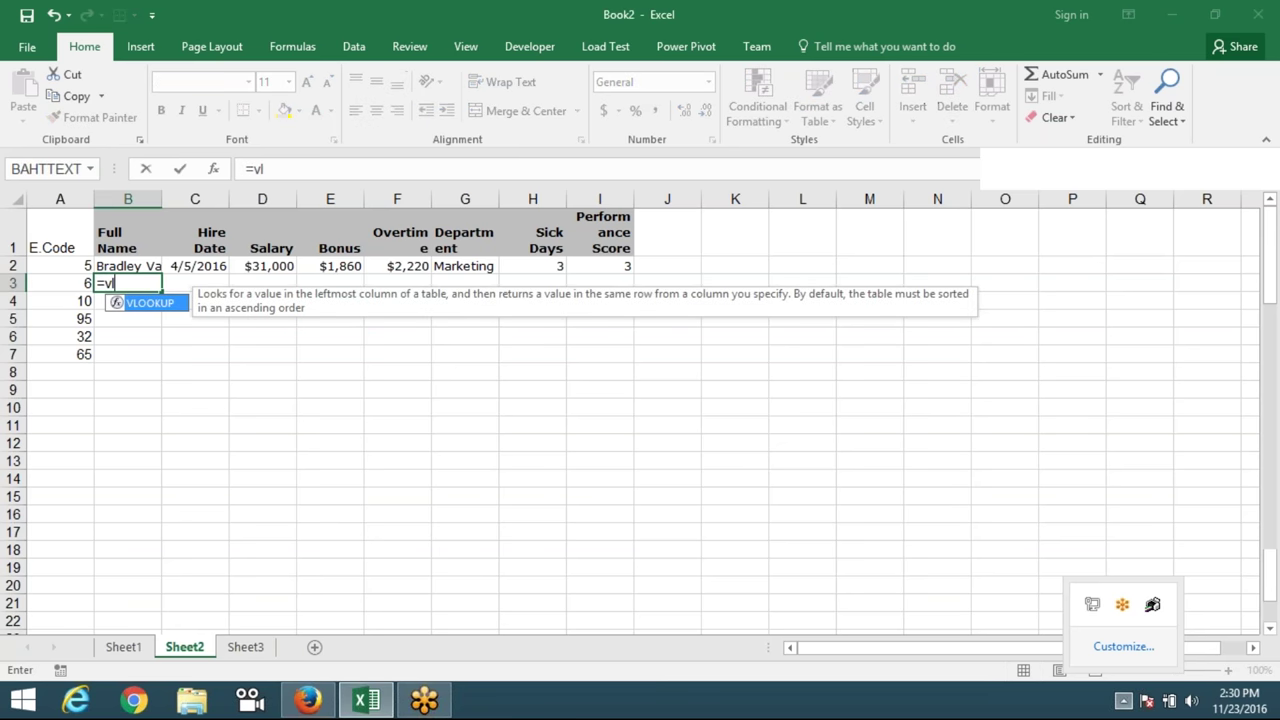
{"action": "key", "text": "Tab"}
{"action": "left_click", "coordinate": [60, 283]}
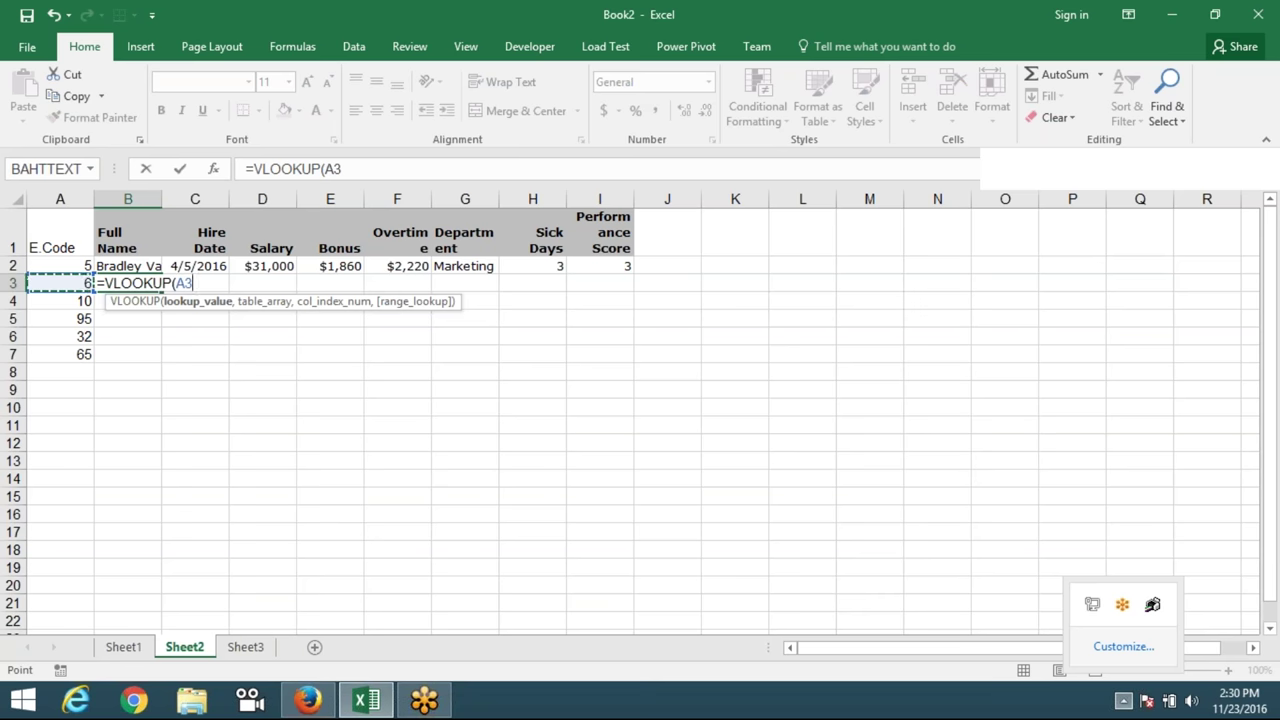
{"action": "type", "text": ","}
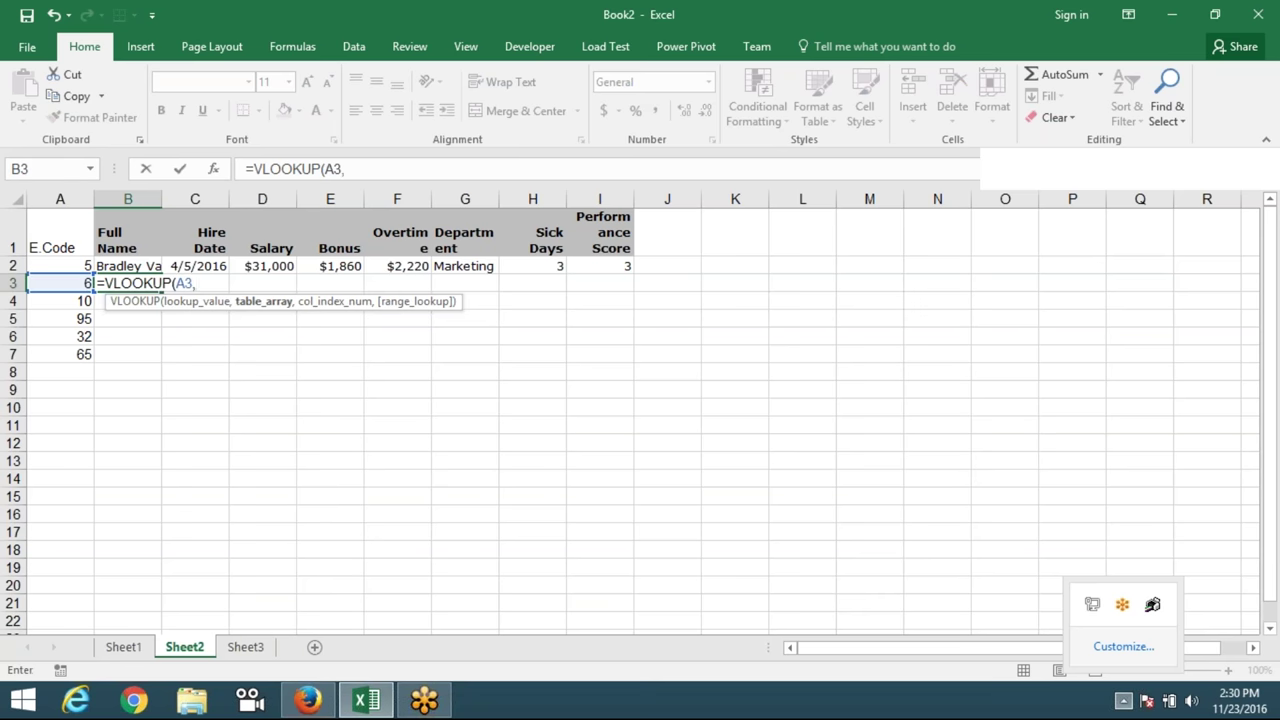
{"action": "left_click", "coordinate": [123, 648]}
{"action": "left_click", "coordinate": [54, 206]}
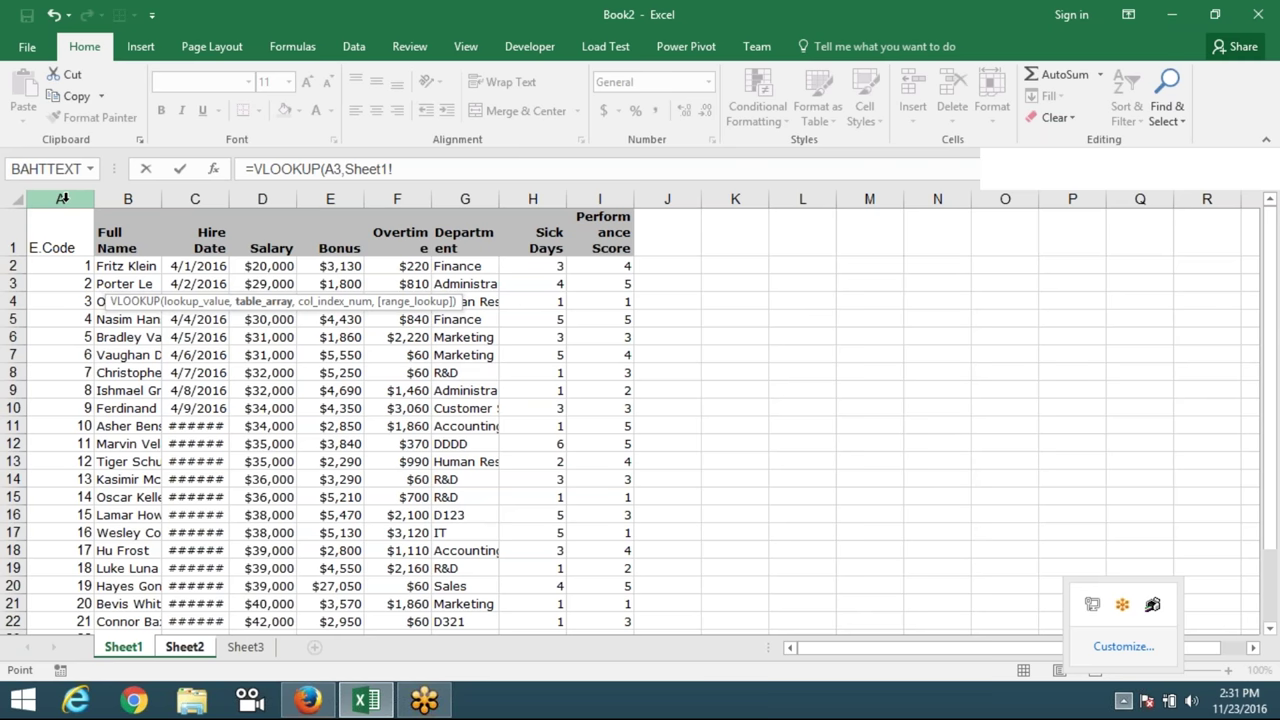
Finish the VLOOKUP with table Sheet1 A:I, column 2 and FALSE exact match.
{"action": "left_click_drag", "start_coordinate": [72, 196], "coordinate": [600, 199]}
{"action": "type", "text": ","}
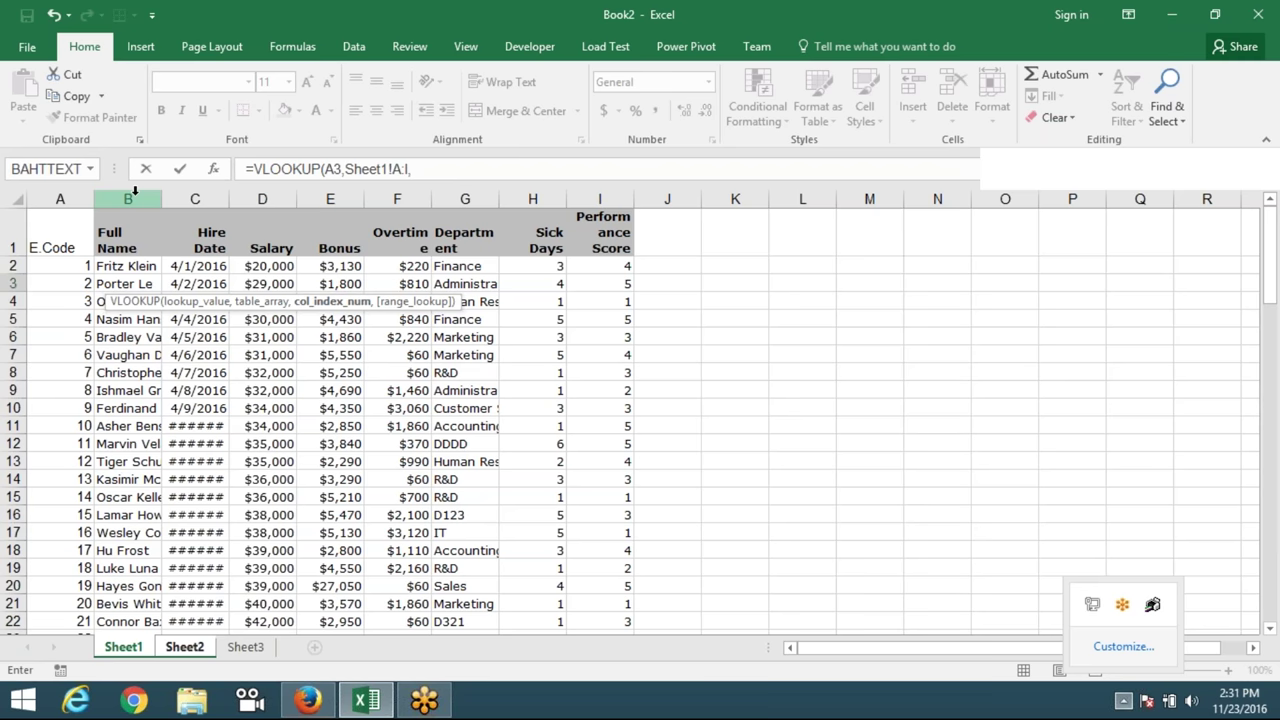
{"action": "type", "text": "2,"}
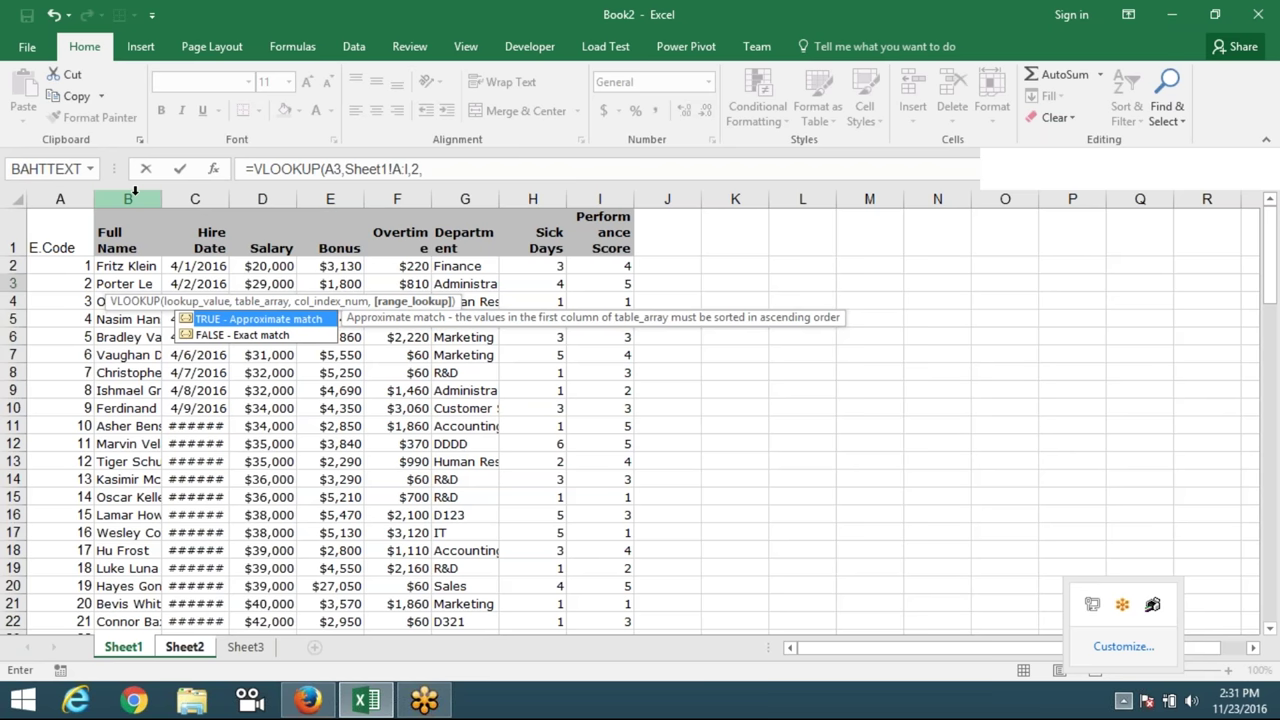
{"action": "key", "text": "Down"}
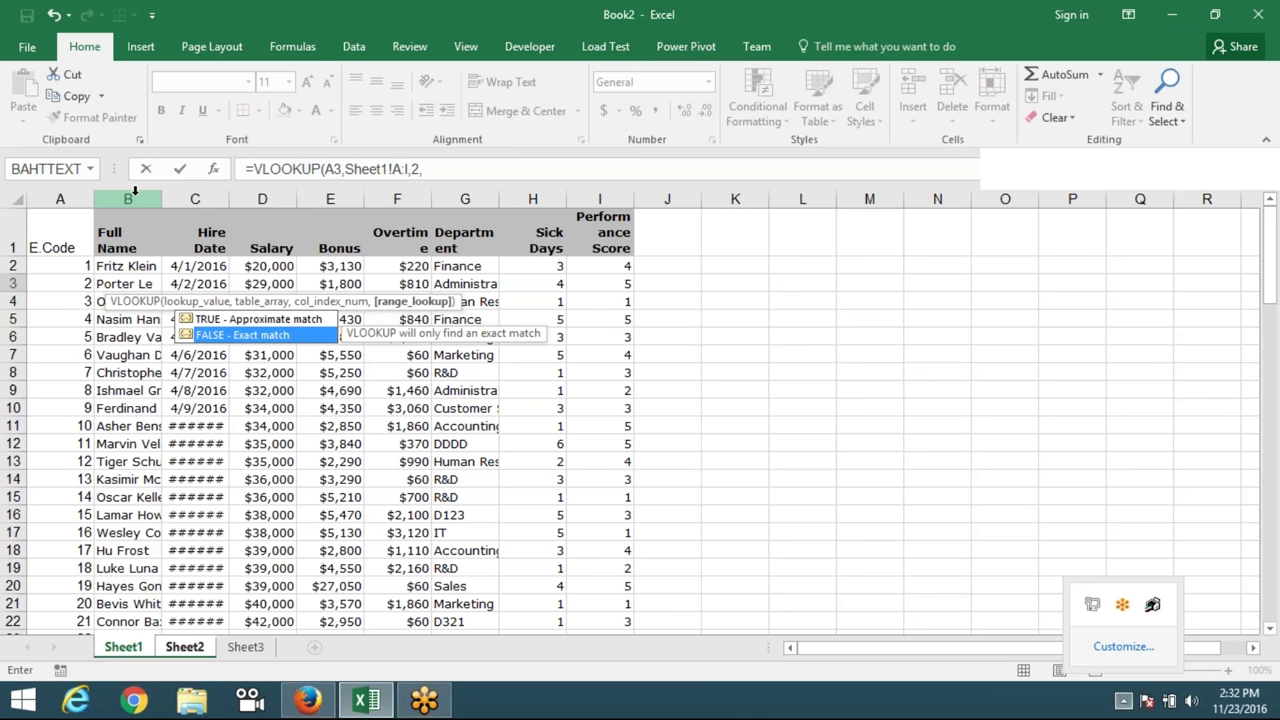
{"action": "key", "text": "Tab"}
{"action": "key", "text": "Return"}
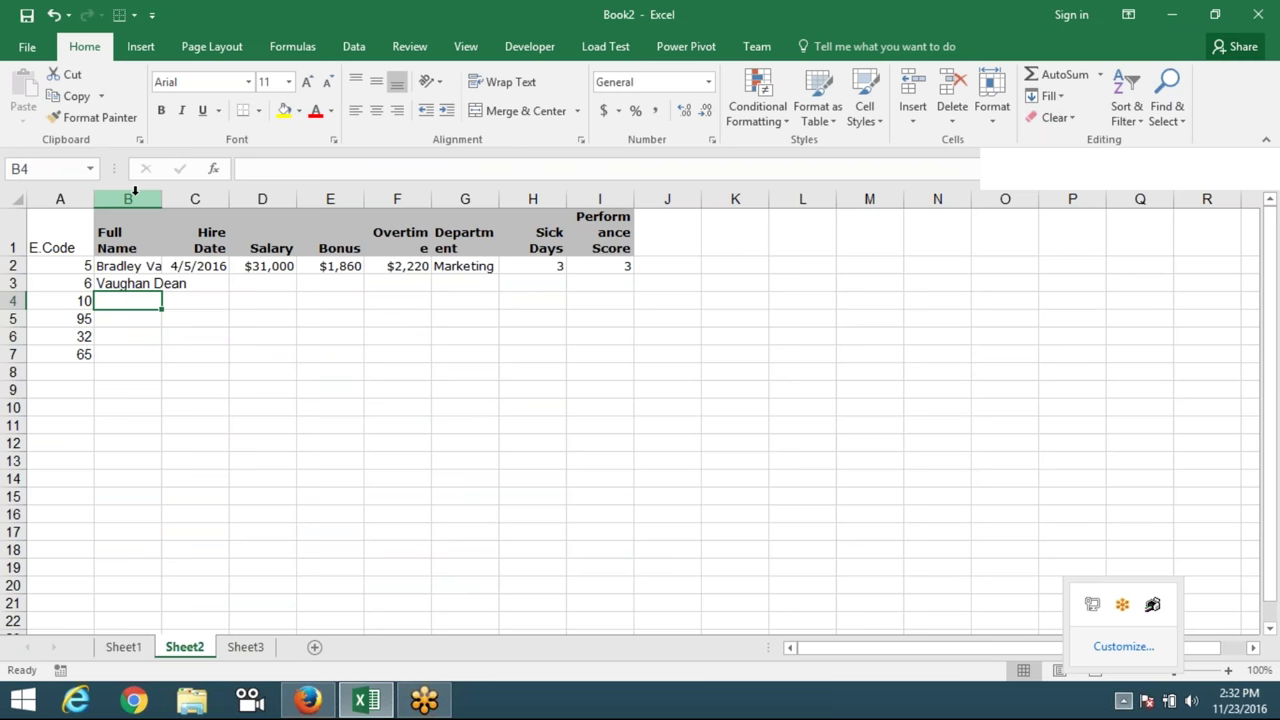
Autofit column B, change A3's code to 7, and select Hire Date cell C3.
{"action": "double_click", "coordinate": [161, 199]}
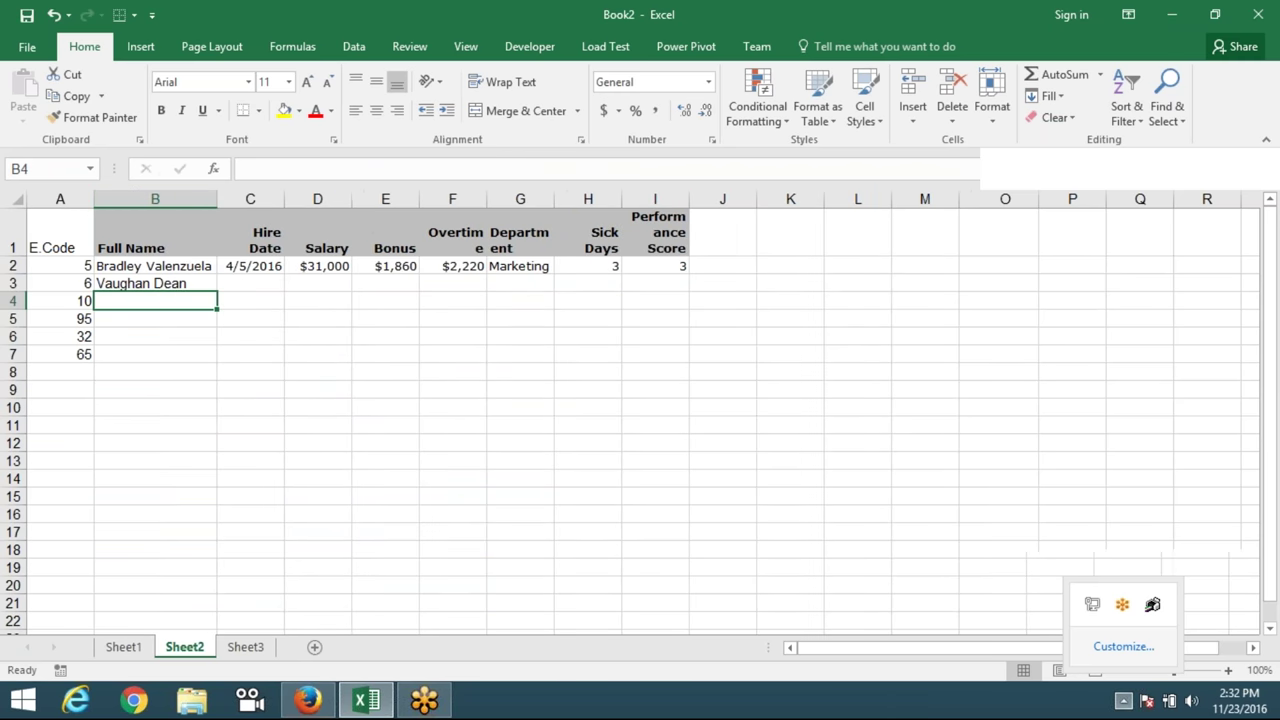
{"action": "left_click", "coordinate": [86, 283]}
{"action": "type", "text": "7"}
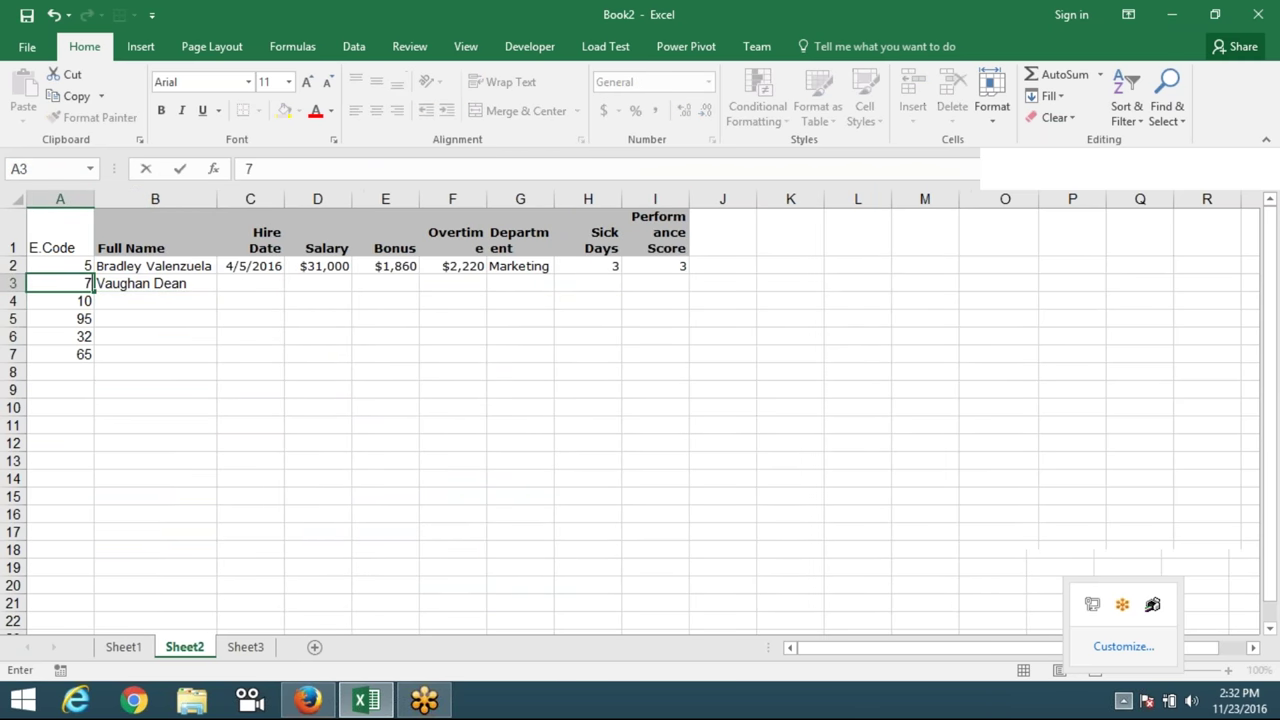
{"action": "key", "text": "Return"}
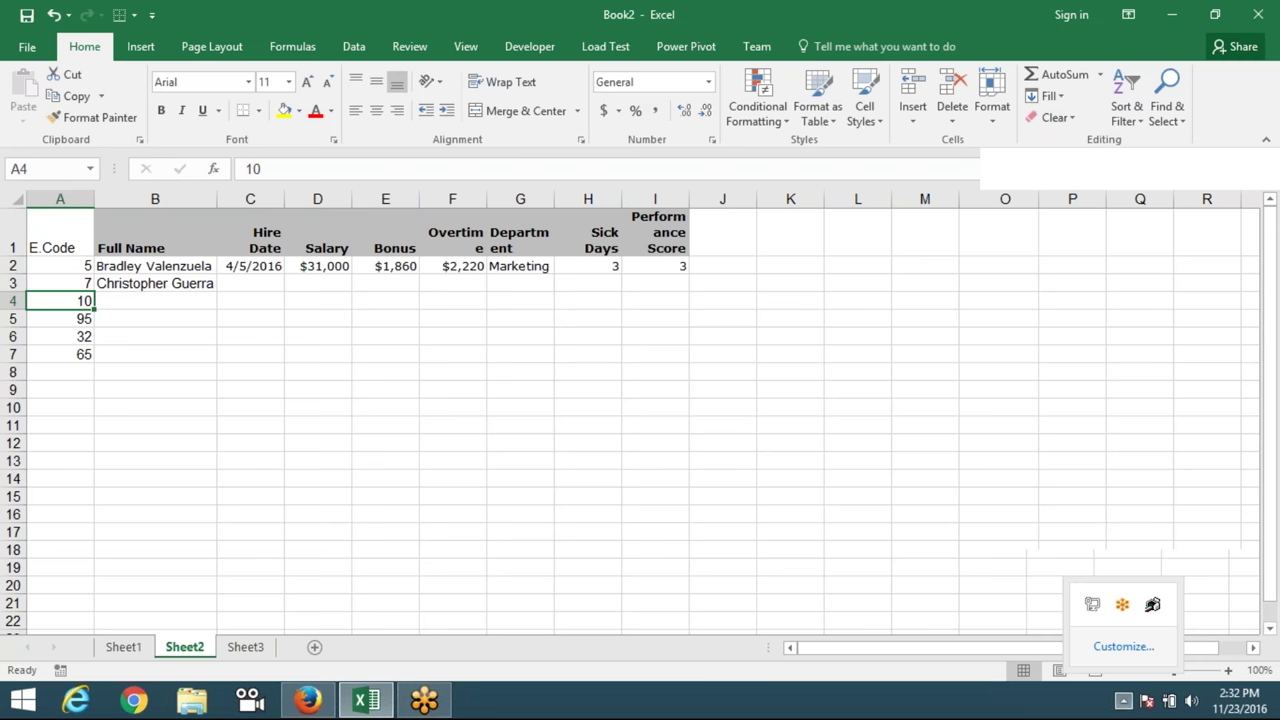
{"action": "left_click", "coordinate": [60, 283]}
{"action": "left_click", "coordinate": [250, 266]}
{"action": "left_click", "coordinate": [250, 283]}
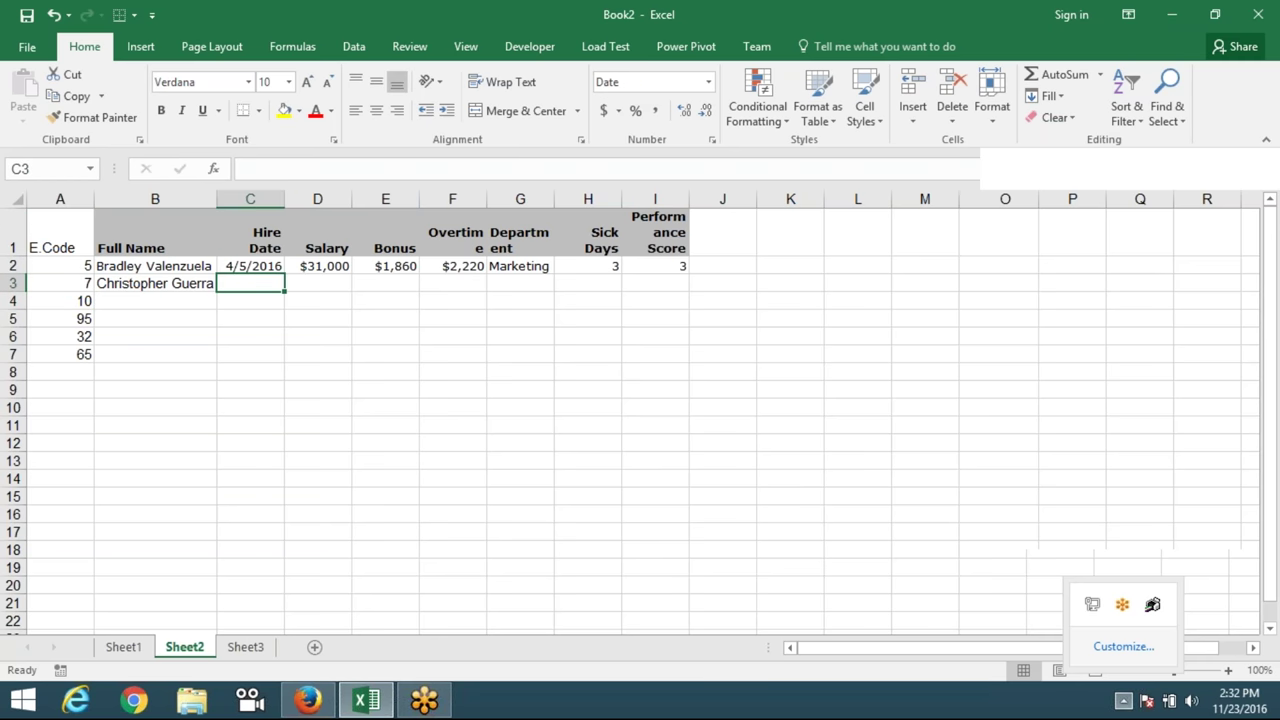
Enter =VLOOKUP(A3,Sheet1!A:I,3,0) in C3, returning hire date serial 42467 for code 7.
{"action": "type", "text": "=vl"}
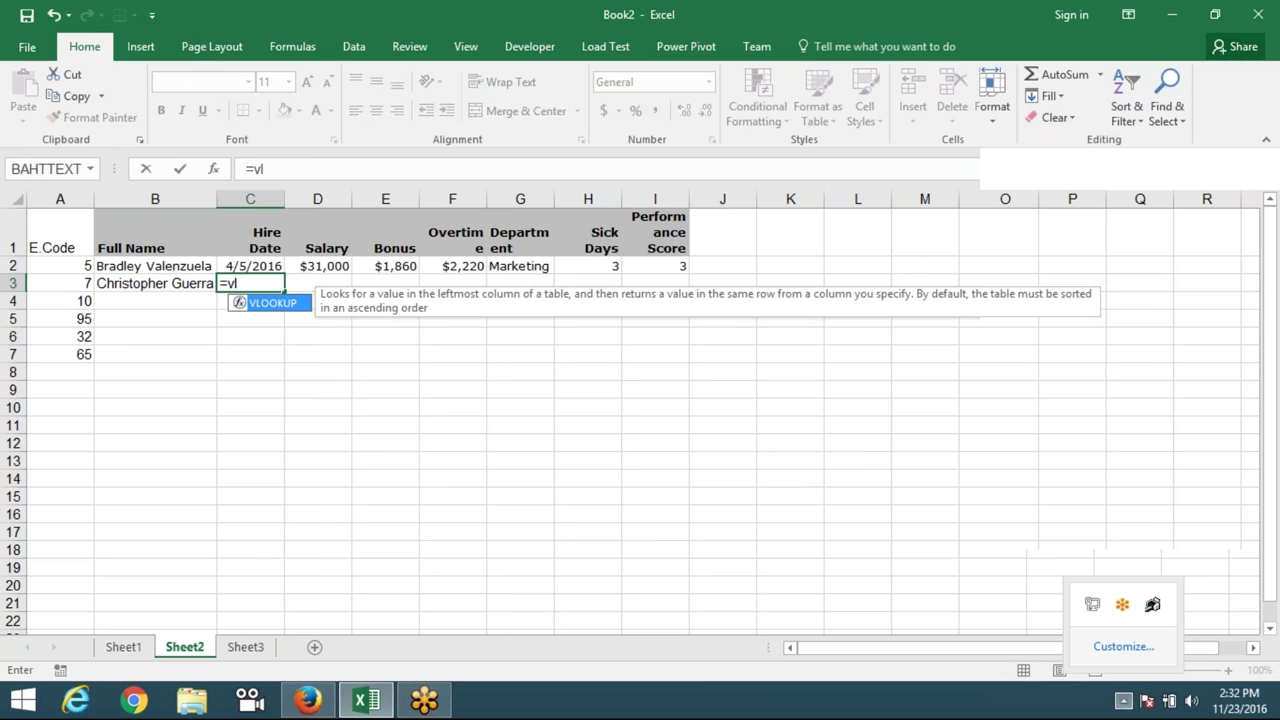
{"action": "key", "text": "Tab"}
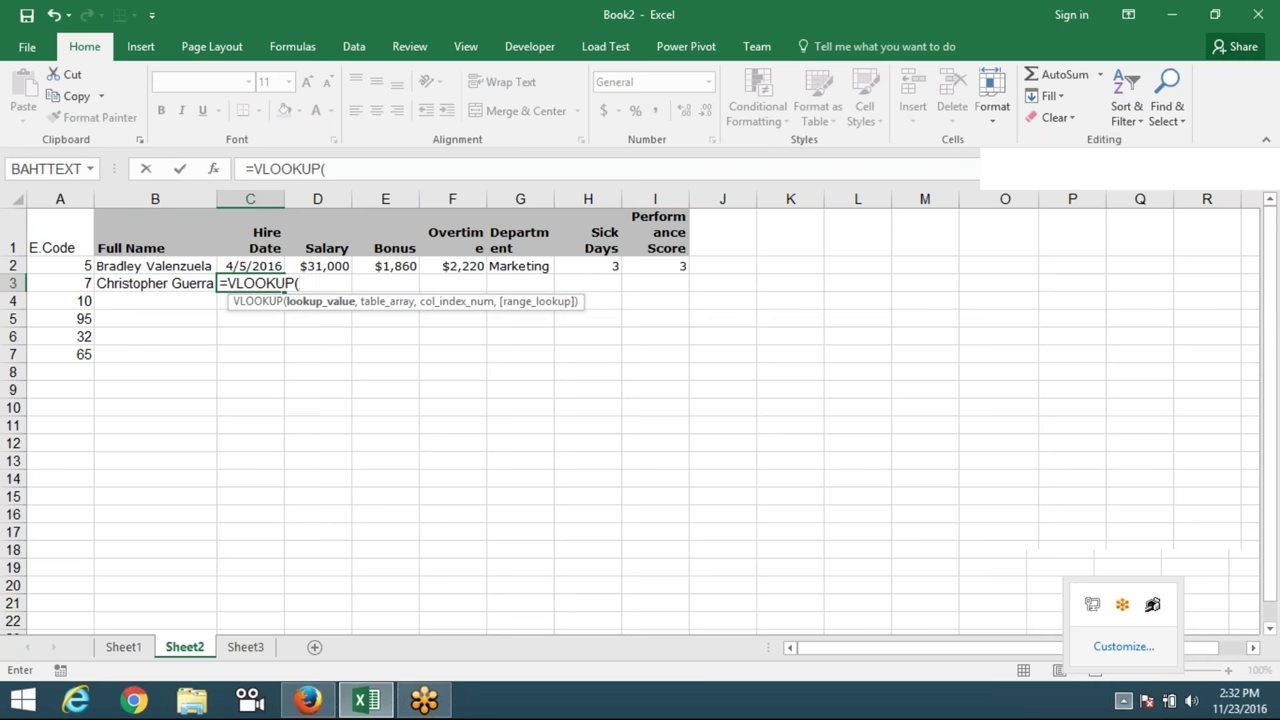
{"action": "key", "text": "Left"}
{"action": "key", "text": "Left"}
{"action": "type", "text": ","}
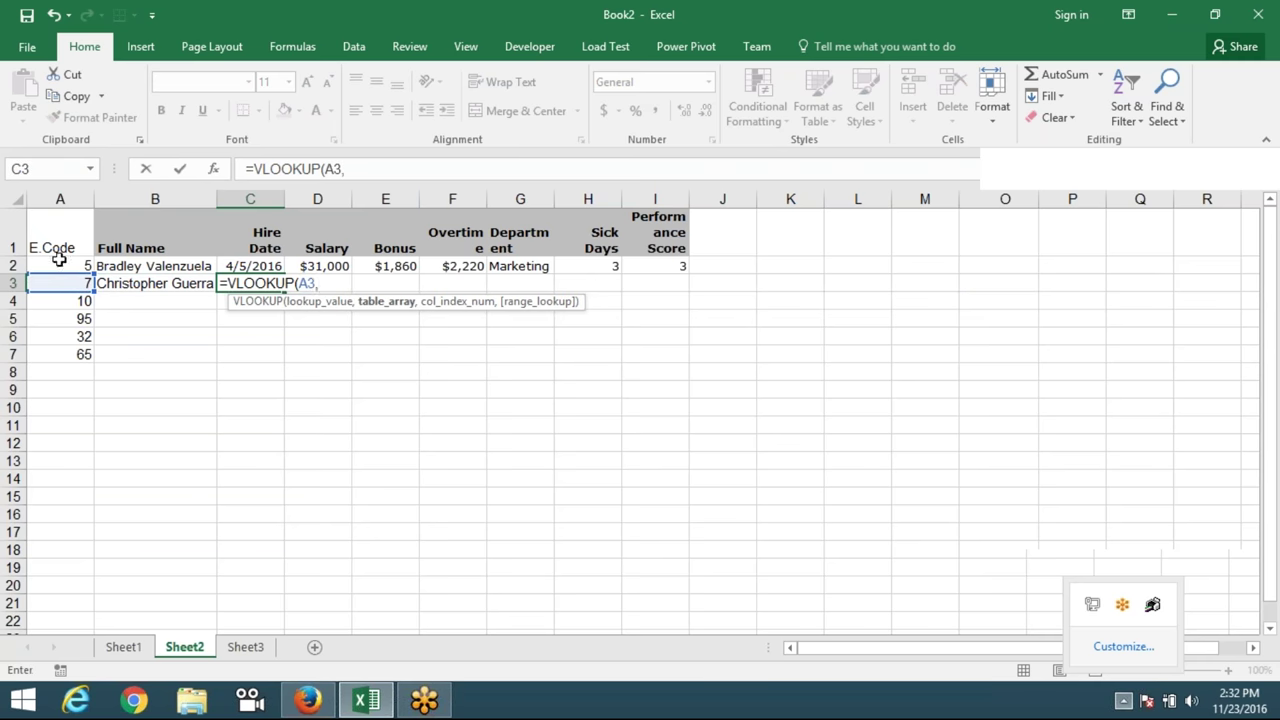
{"action": "left_click", "coordinate": [122, 648]}
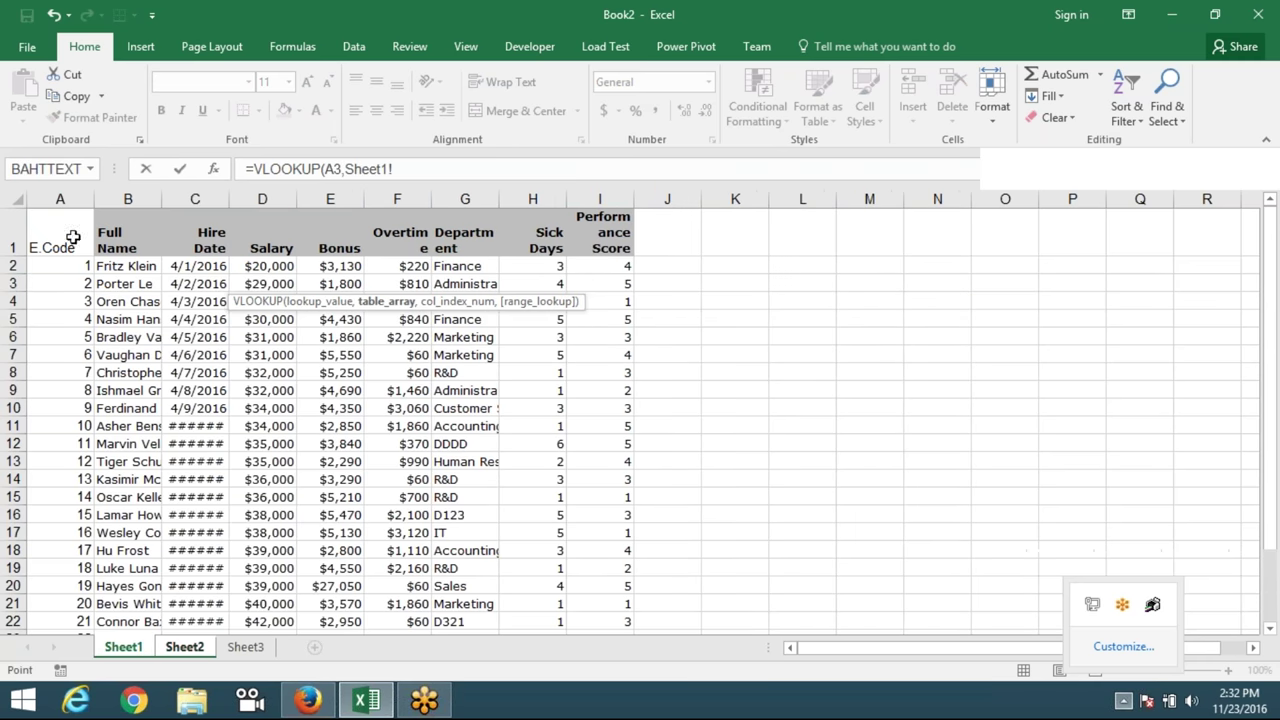
{"action": "left_click", "coordinate": [62, 200]}
{"action": "left_click_drag", "start_coordinate": [153, 204], "coordinate": [590, 220]}
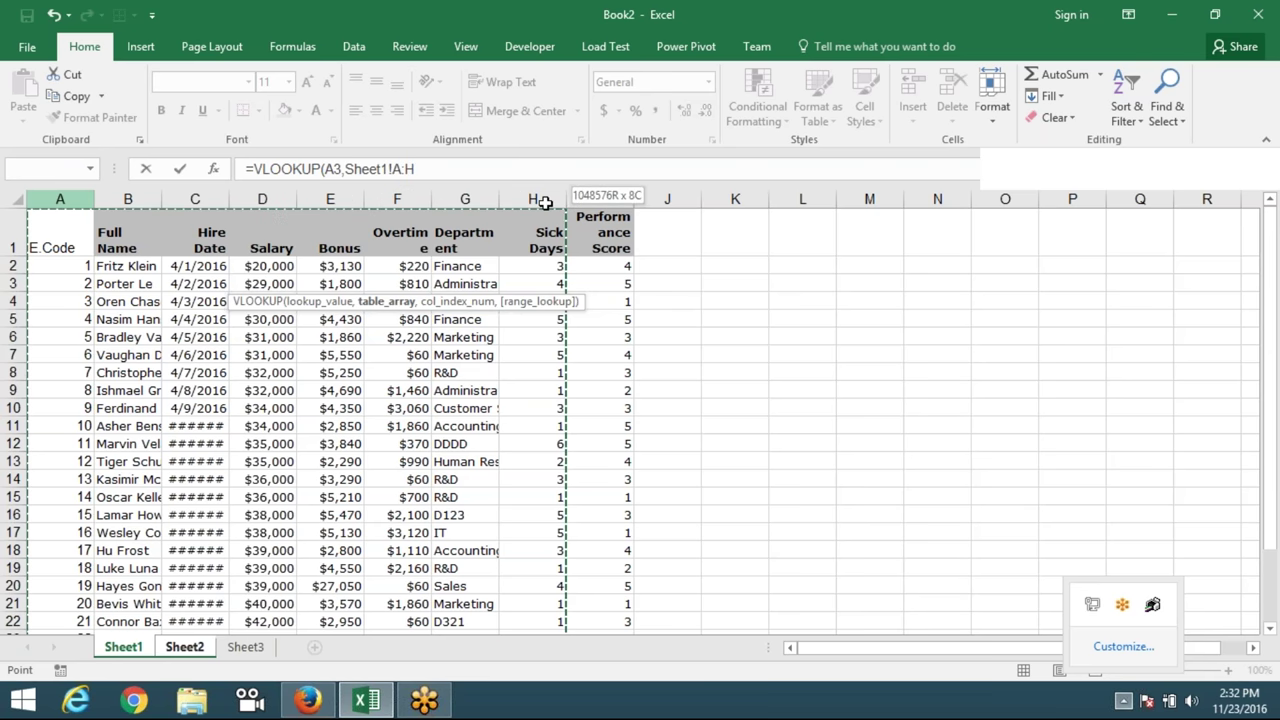
{"action": "type", "text": ","}
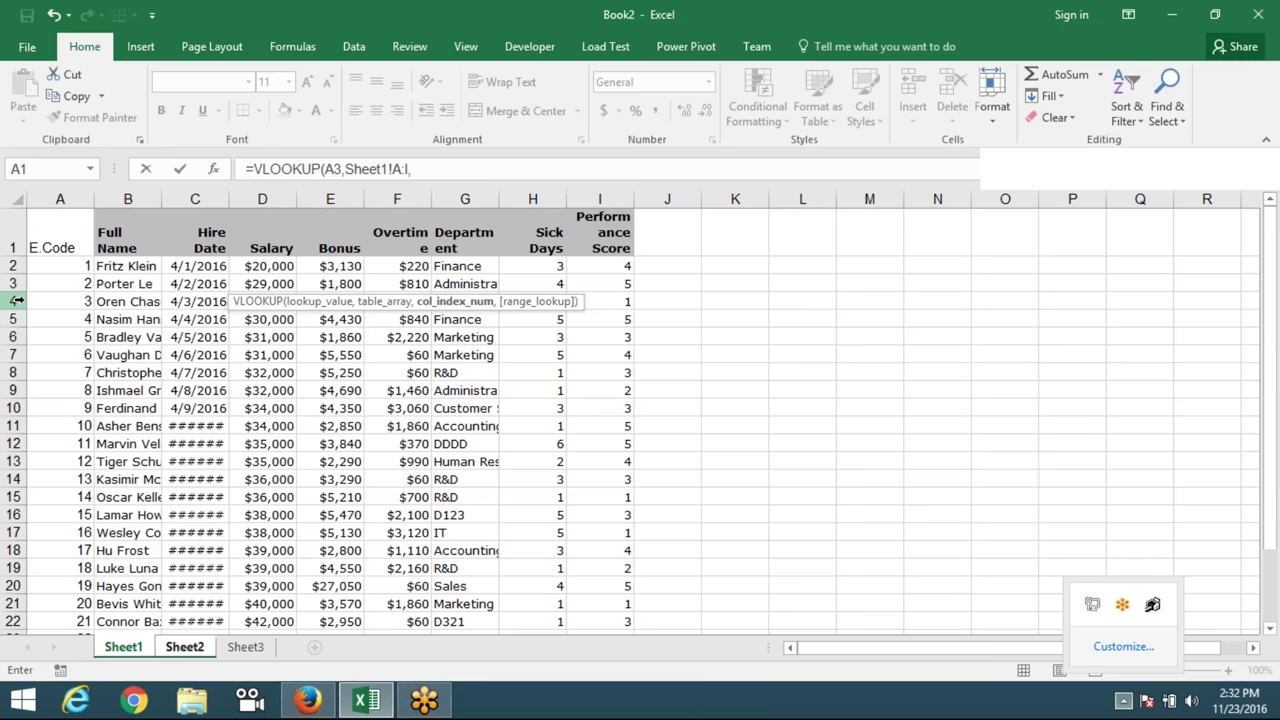
{"action": "type", "text": "3"}
{"action": "type", "text": ",0"}
{"action": "key", "text": "ctrl+Return"}
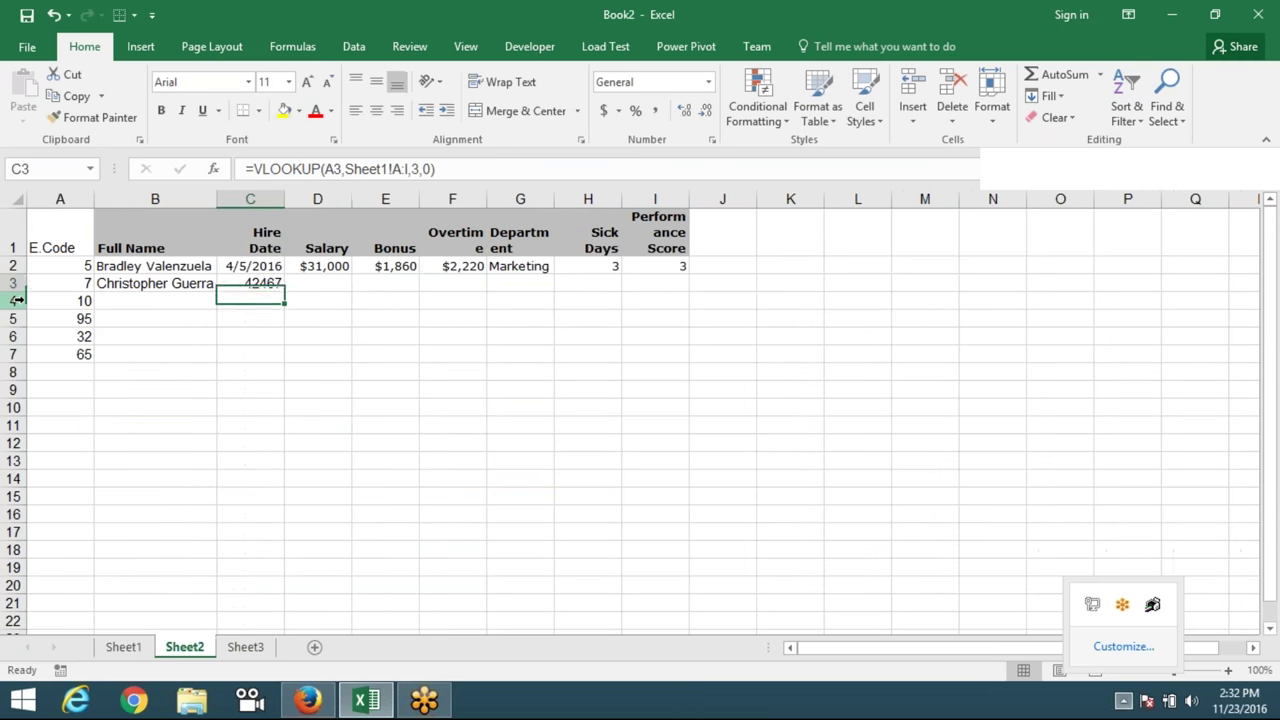
Enter a salary VLOOKUP on A3 using column 4 of Sheet1's table in D3, showing 32000.
{"action": "type", "text": "="}
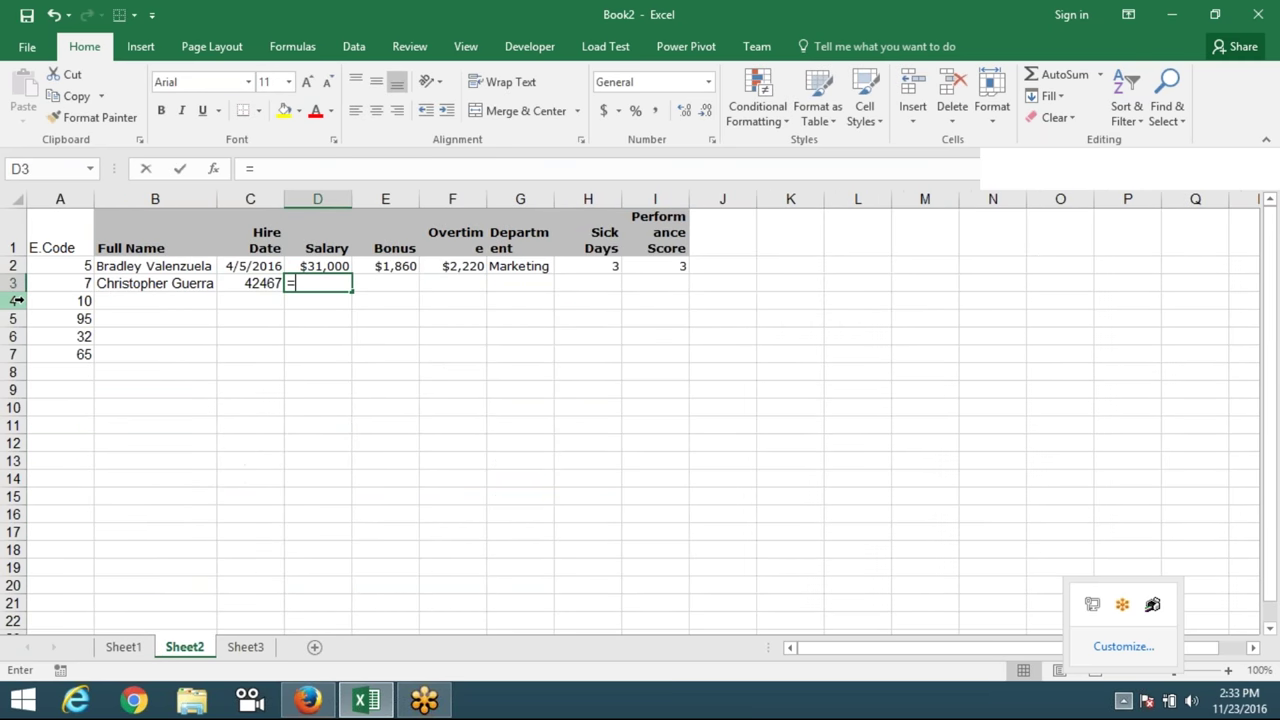
{"action": "type", "text": "vl"}
{"action": "key", "text": "Tab"}
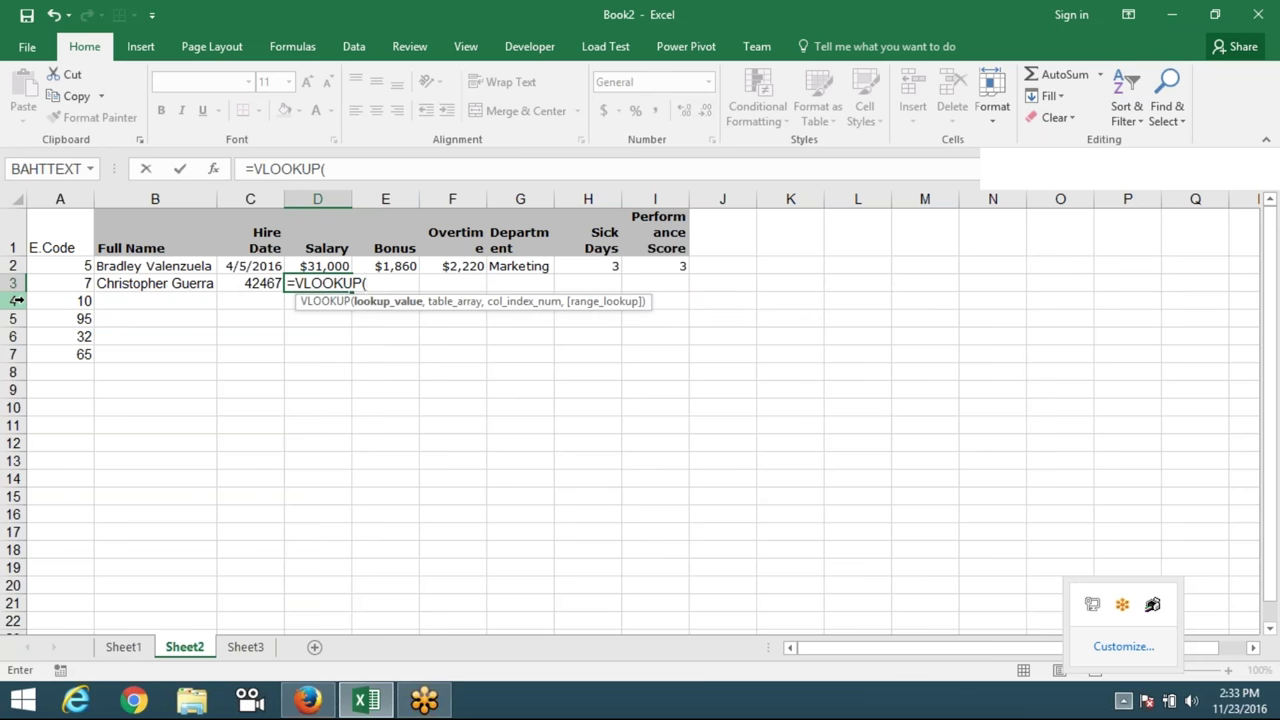
{"action": "key", "text": "Left"}
{"action": "key", "text": "Left"}
{"action": "key", "text": "Left"}
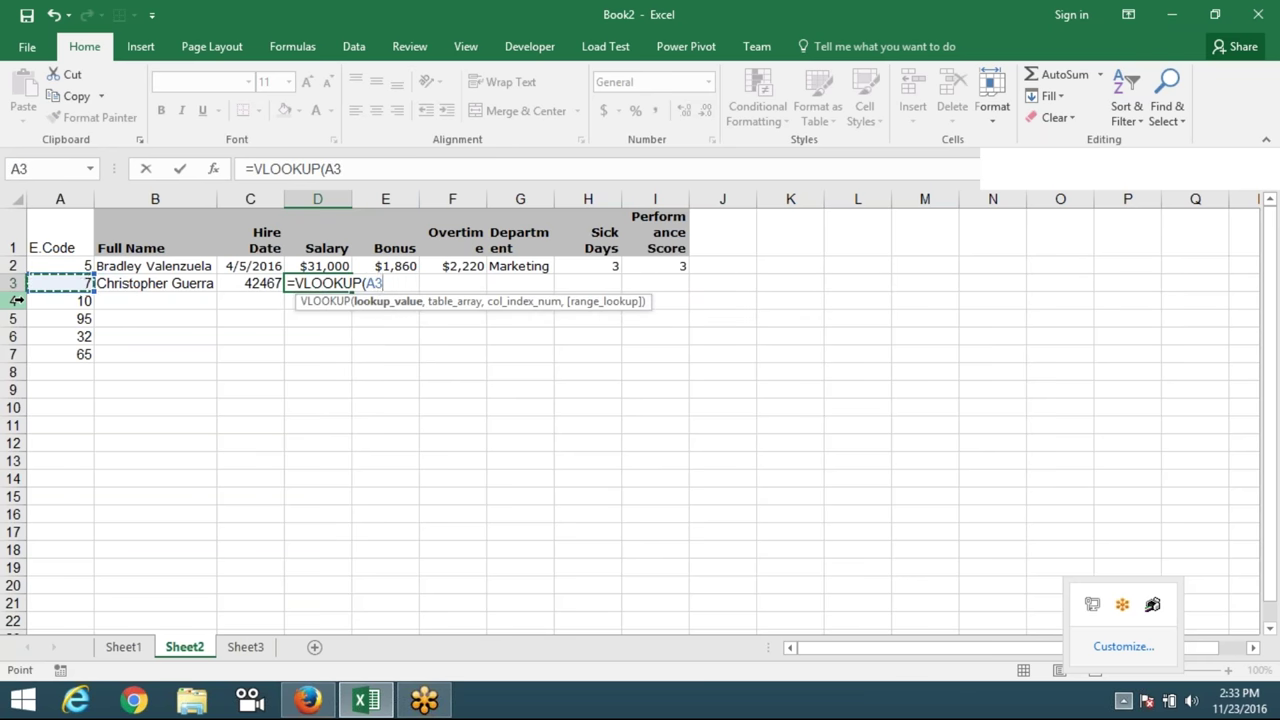
{"action": "type", "text": ","}
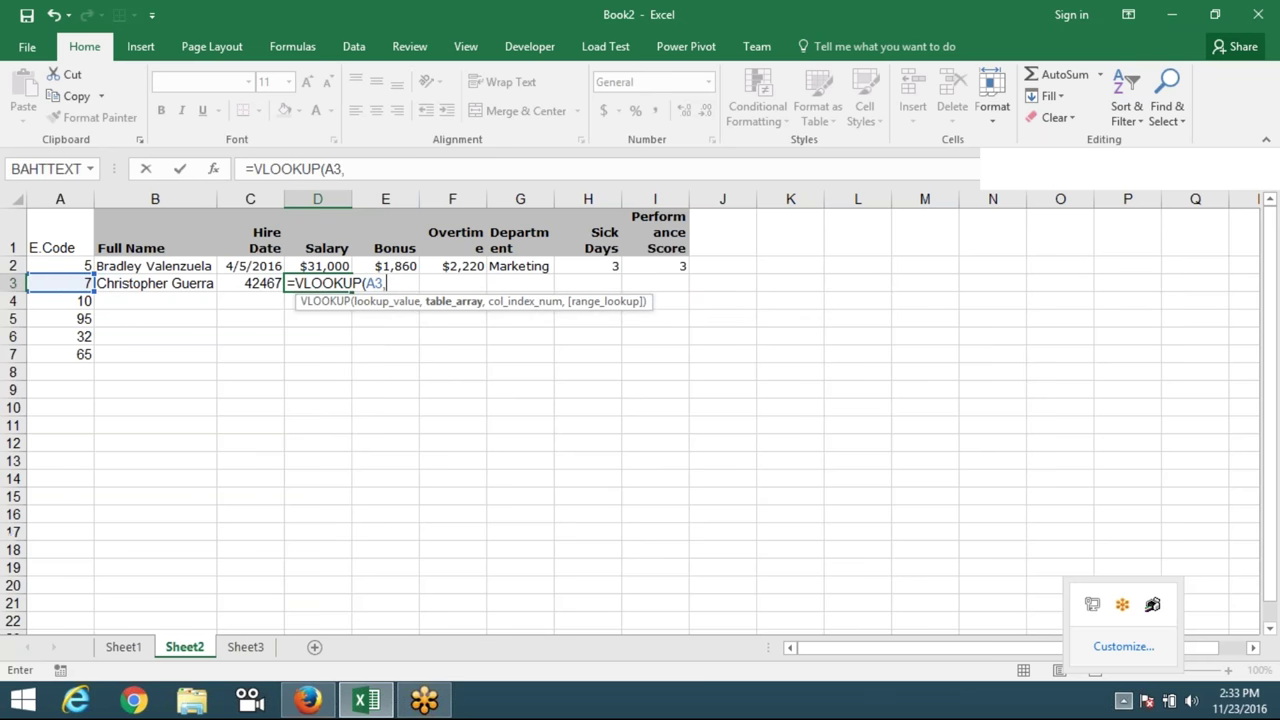
{"action": "left_click", "coordinate": [127, 650]}
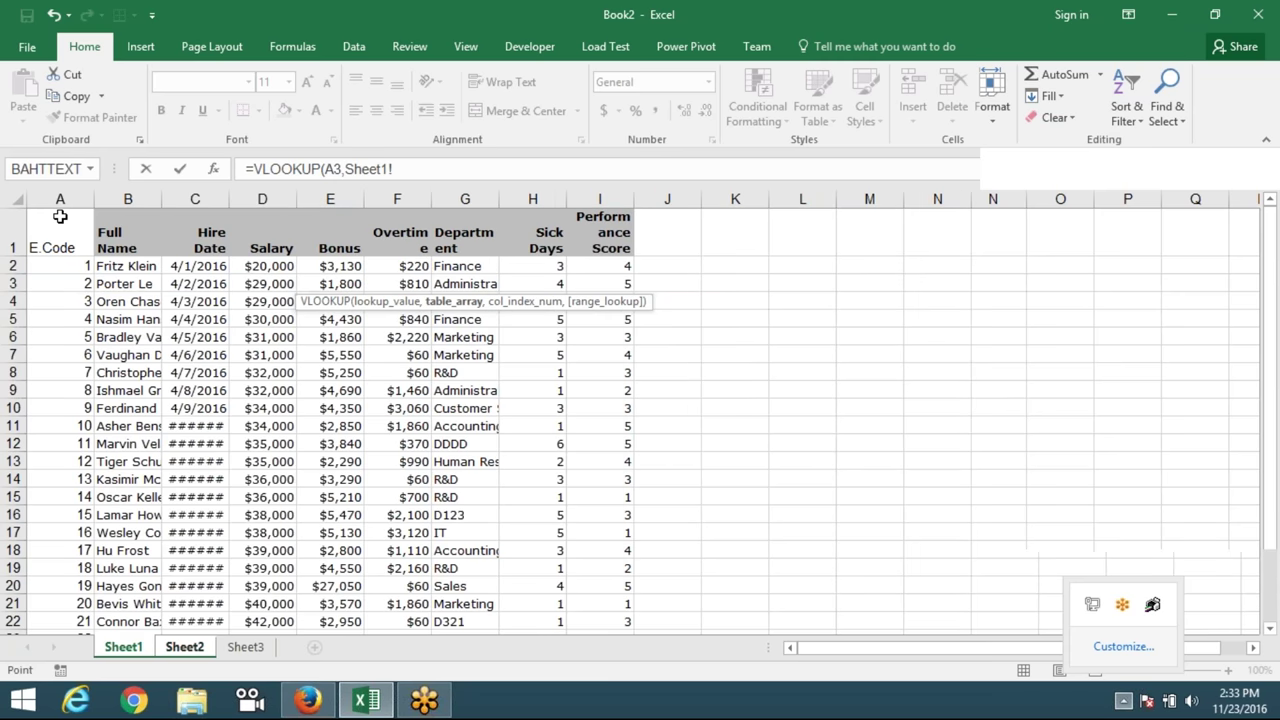
{"action": "left_click_drag", "start_coordinate": [57, 208], "coordinate": [600, 208]}
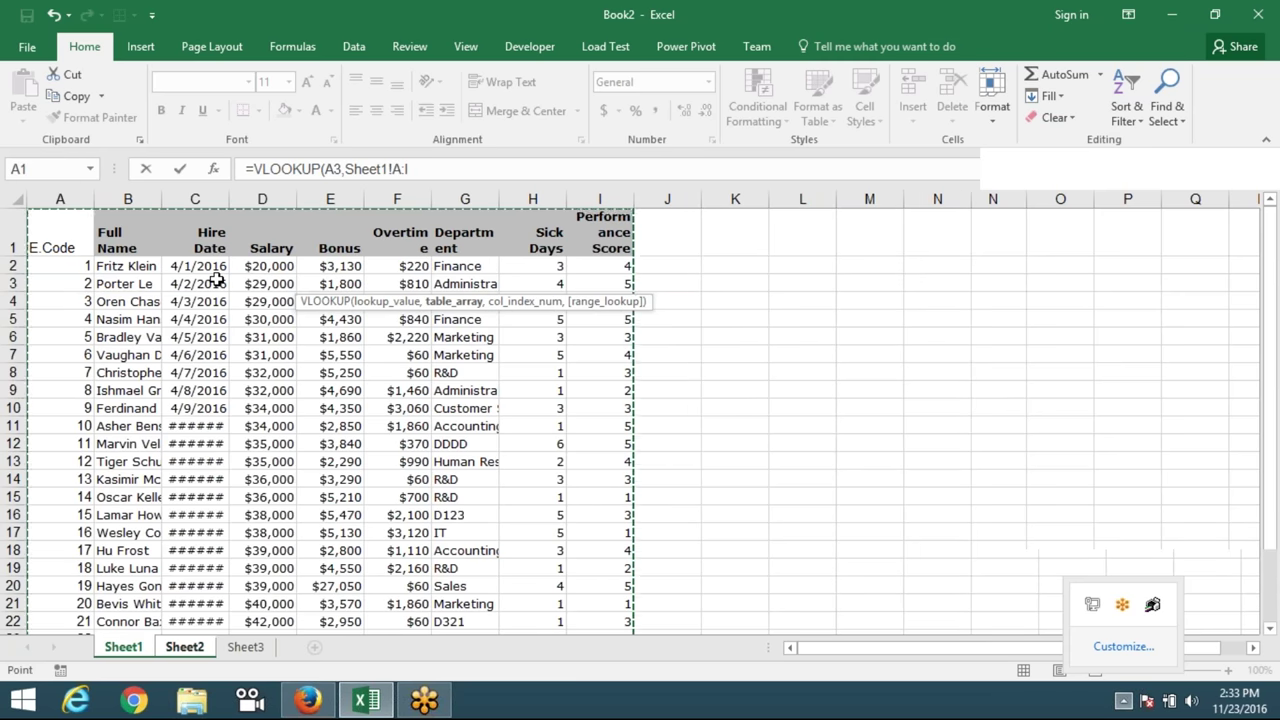
{"action": "type", "text": ","}
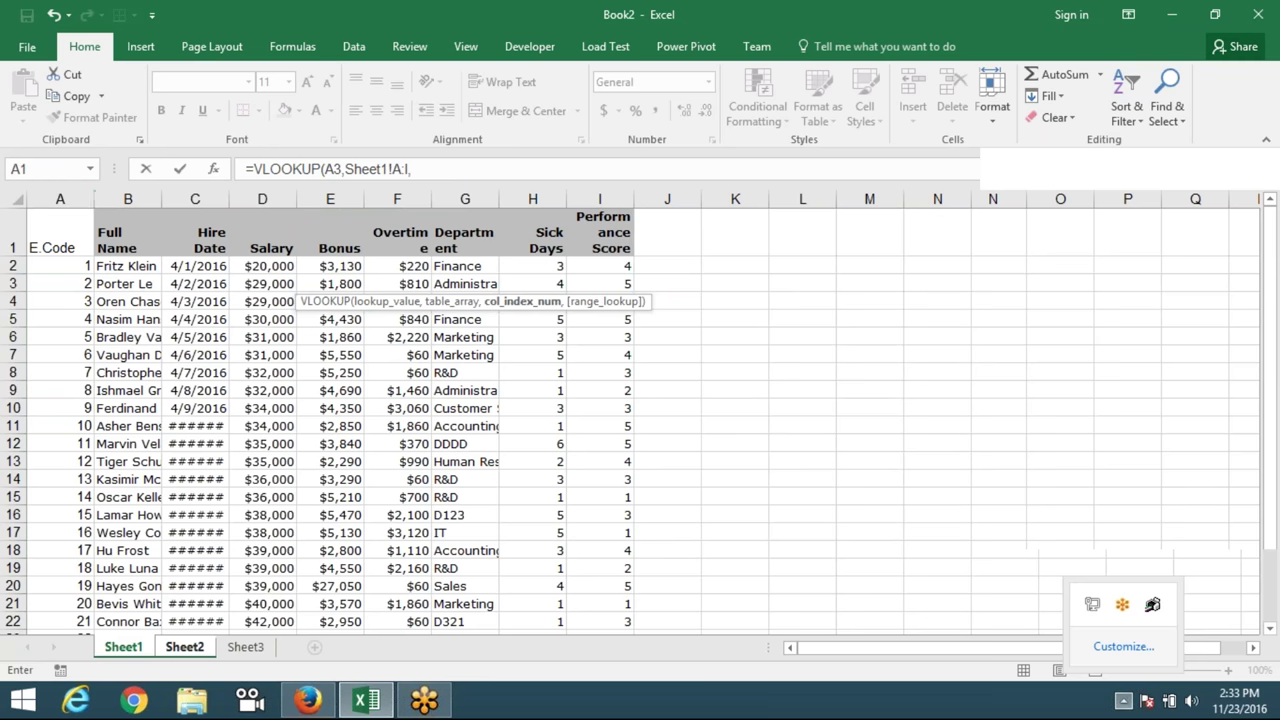
{"action": "type", "text": "4,0"}
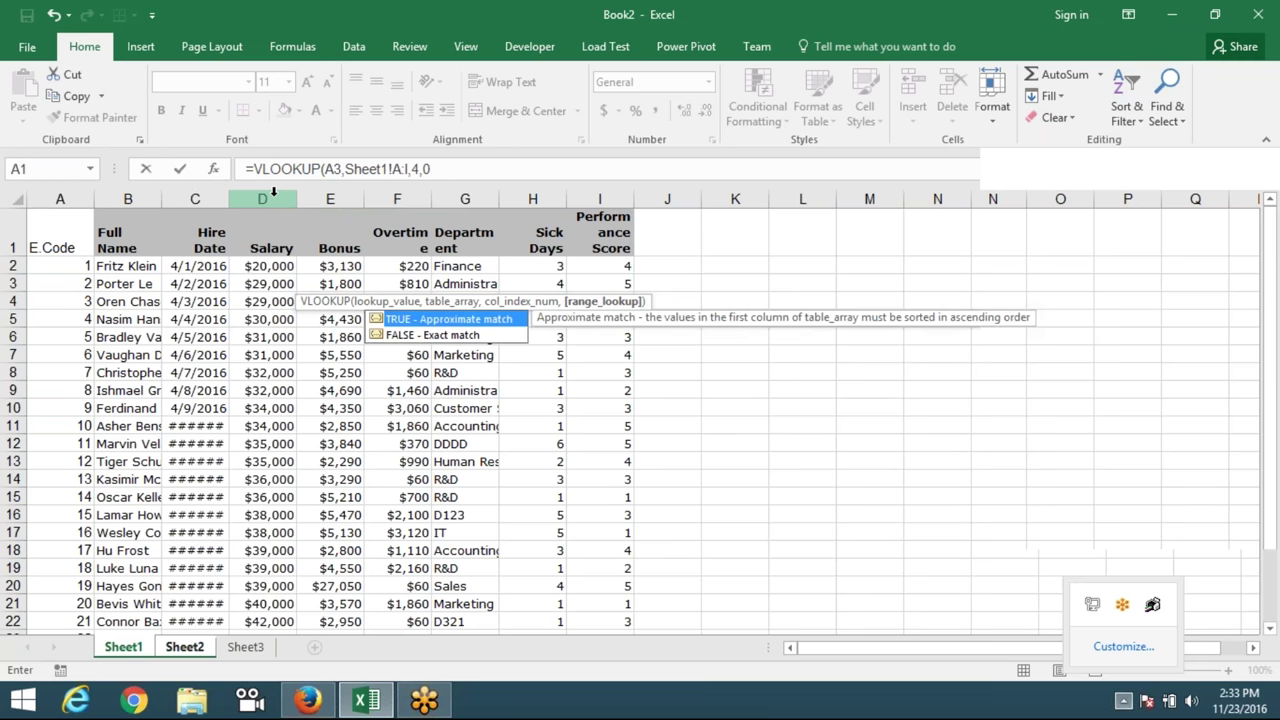
{"action": "key", "text": "Return"}
Enter =VLOOKUP(A3,Sheet1!A:I,5,0) in E3 so the bonus shows 5250.
{"action": "key", "text": "Up"}
{"action": "key", "text": "Right"}
{"action": "type", "text": "=vl"}
{"action": "key", "text": "Tab"}
{"action": "key", "text": "Left"}
{"action": "key", "text": "Left"}
{"action": "key", "text": "Left"}
{"action": "key", "text": "Left"}
{"action": "type", "text": ",A3"}
{"action": "key", "text": "BackSpace"}
{"action": "key", "text": "BackSpace"}
{"action": "key", "text": "BackSpace"}
{"action": "type", "text": ","}
{"action": "left_click", "coordinate": [124, 647]}
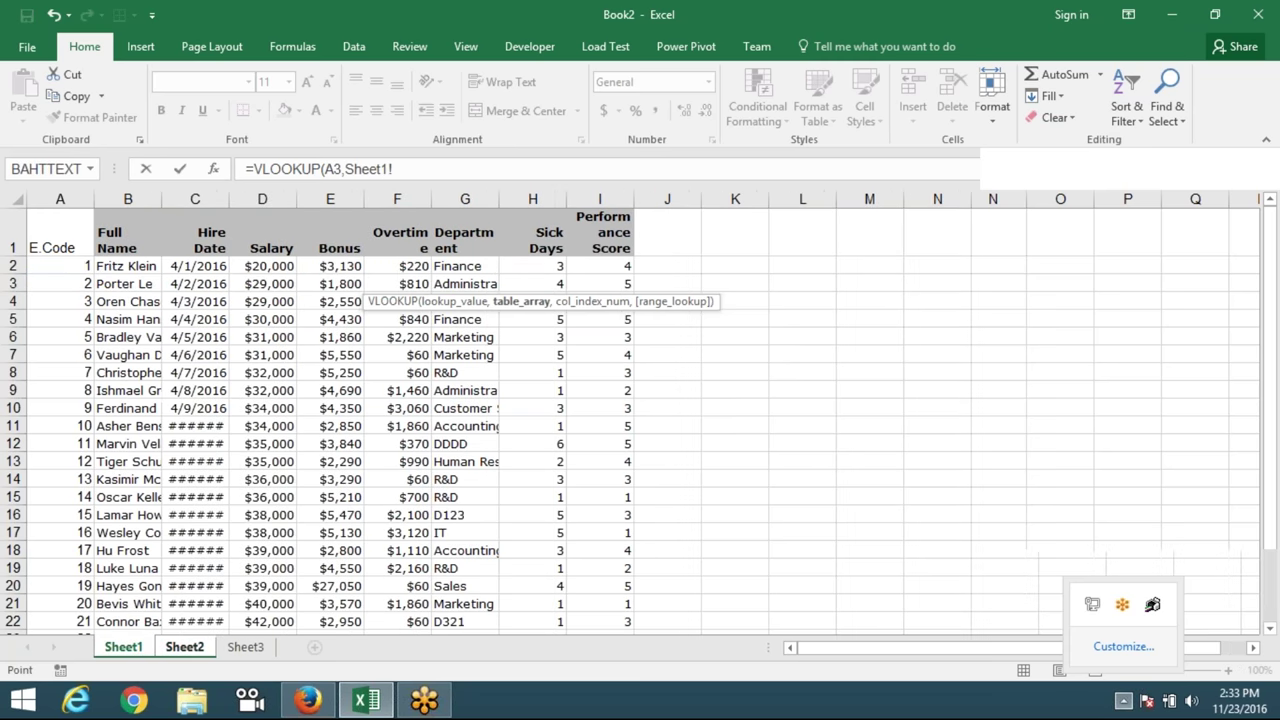
{"action": "left_click_drag", "start_coordinate": [60, 199], "coordinate": [597, 197]}
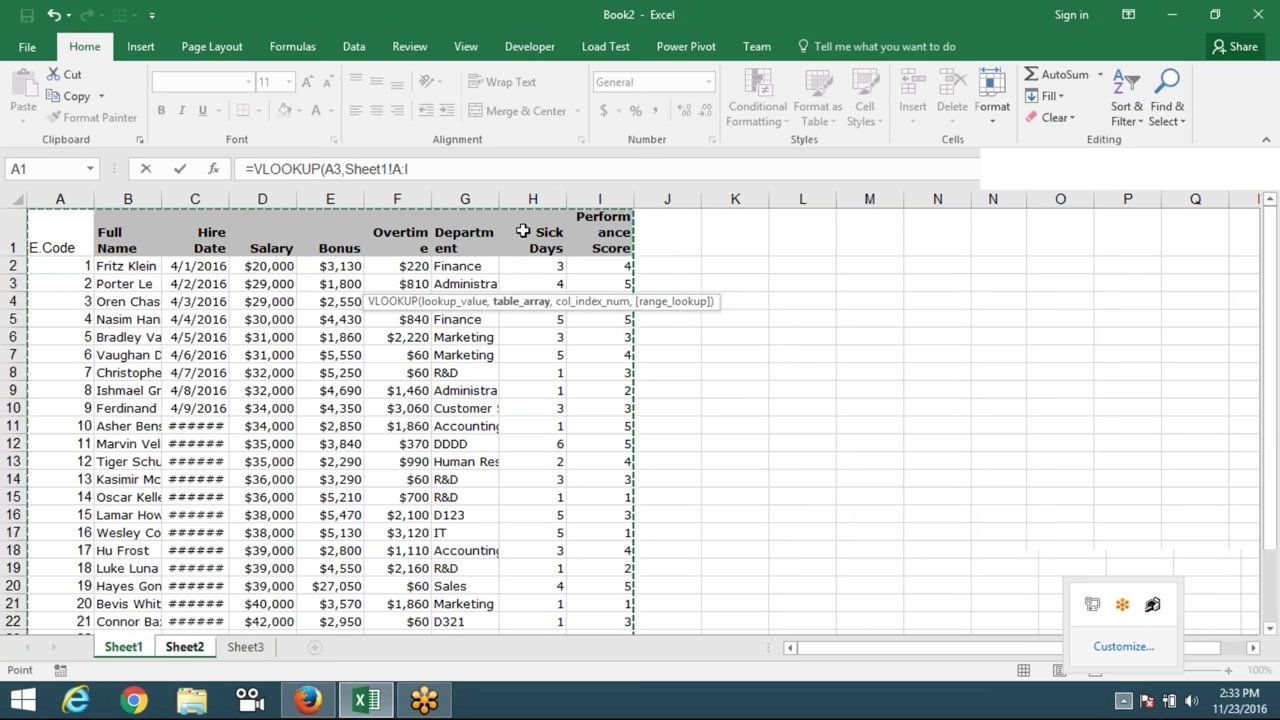
{"action": "type", "text": ",5,0"}
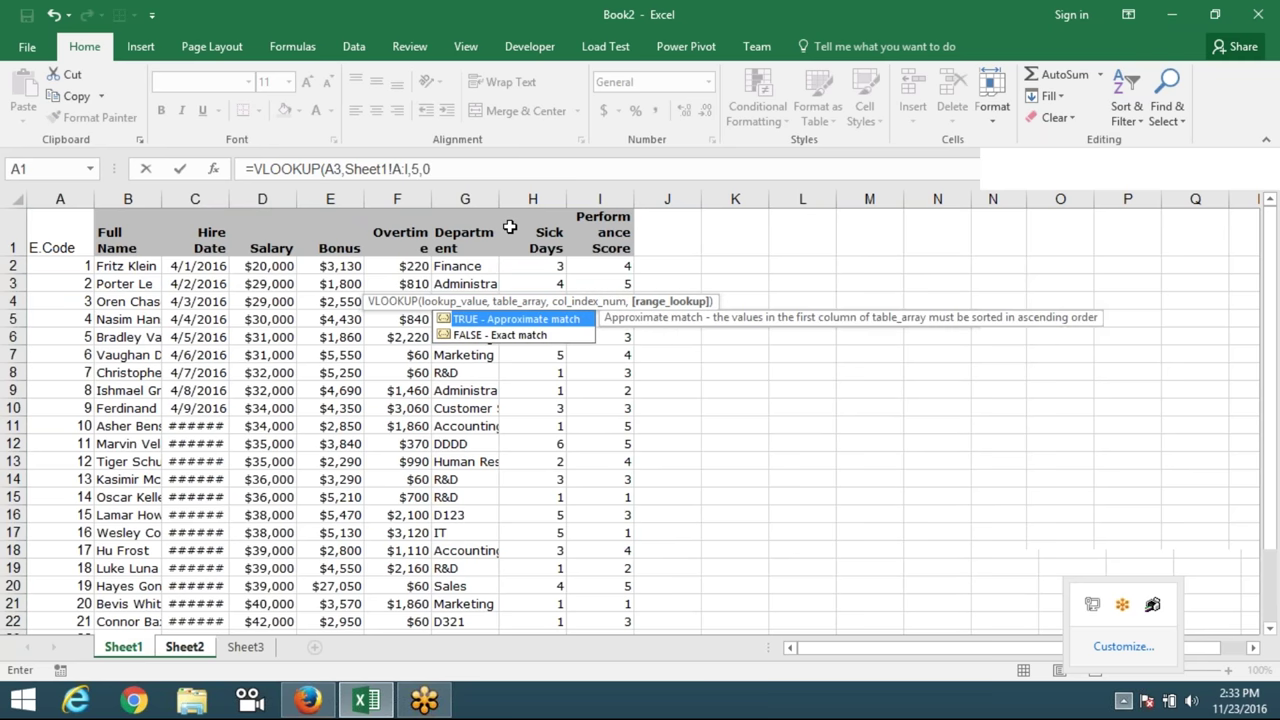
{"action": "key", "text": "ctrl+Return"}
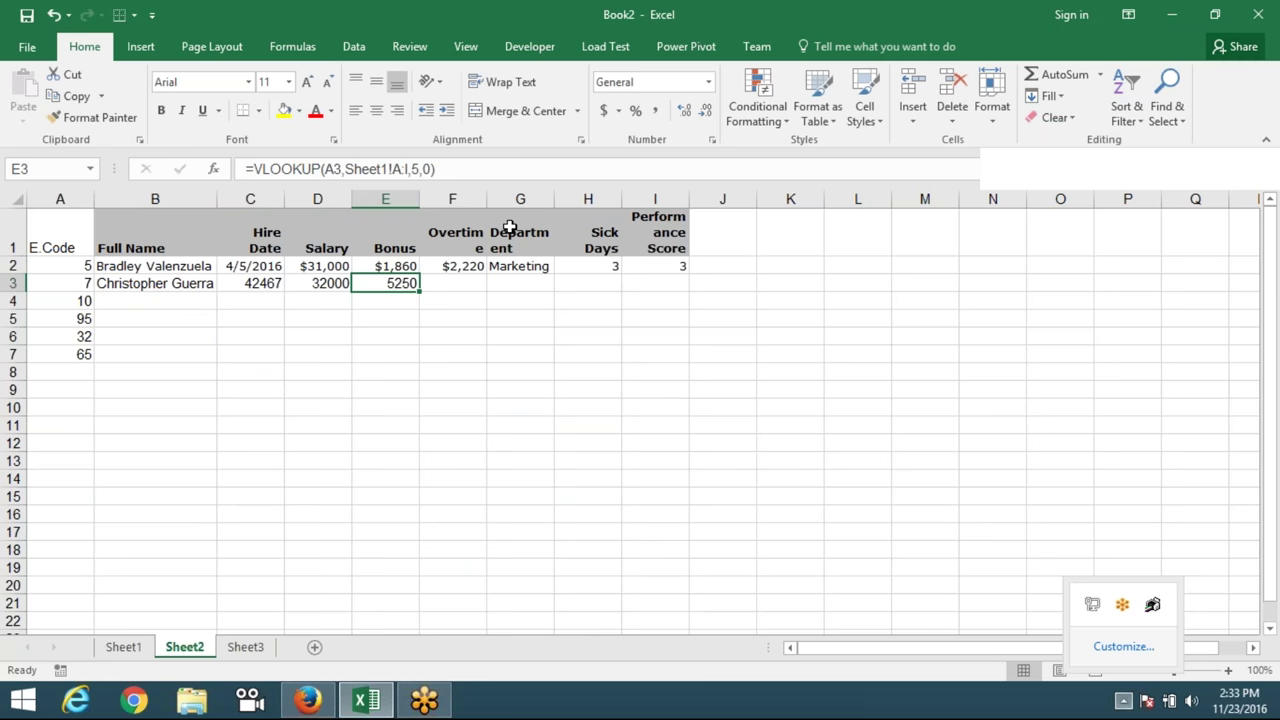
{"action": "key", "text": "Right"}
Type the overtime lookup =VLOOKUP(A3,Sheet1!A:I,6,0) into F3.
{"action": "type", "text": "=v"}
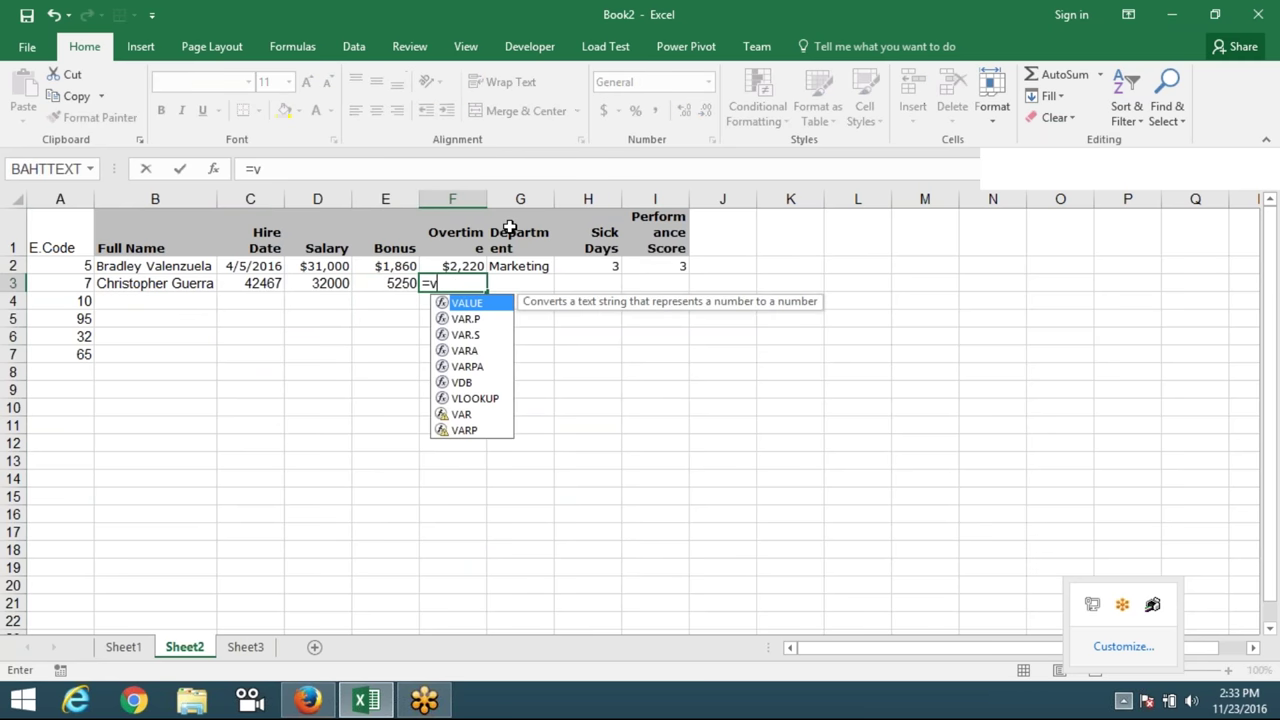
{"action": "type", "text": "l"}
{"action": "key", "text": "Tab"}
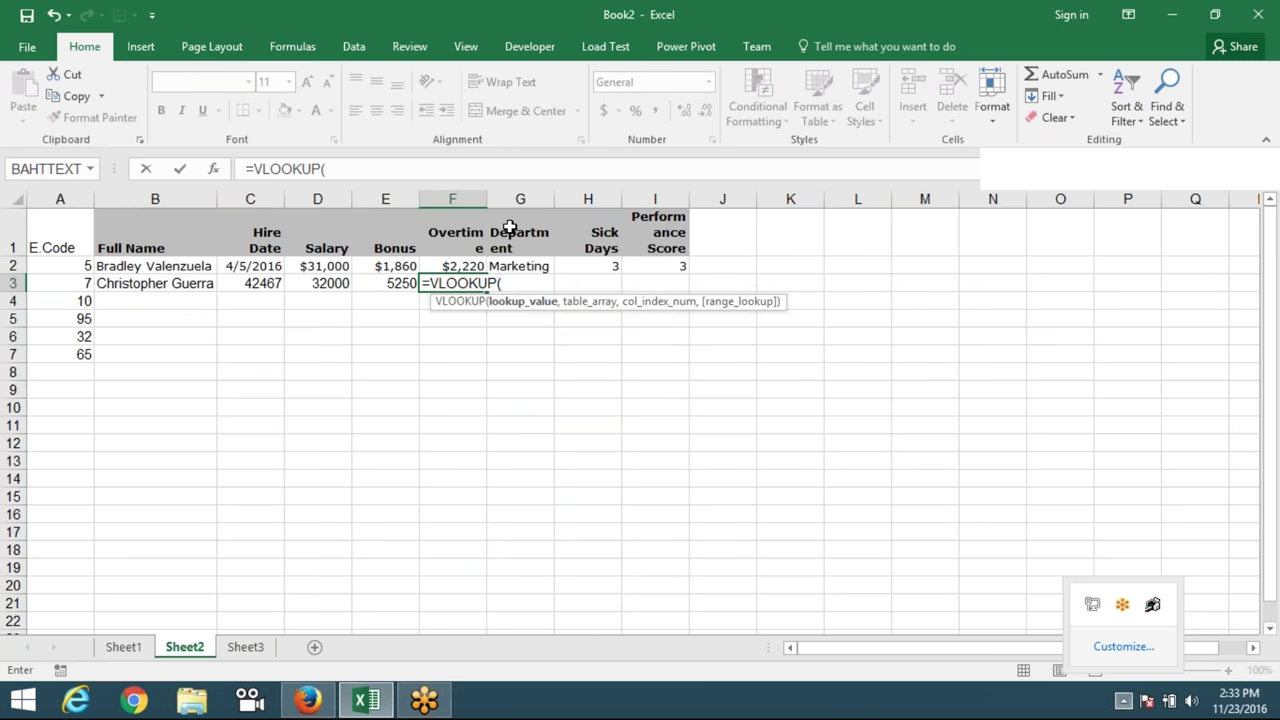
{"action": "key", "text": "Left"}
{"action": "key", "text": "Left"}
{"action": "key", "text": "Left"}
{"action": "key", "text": "Left"}
{"action": "type", "text": ","}
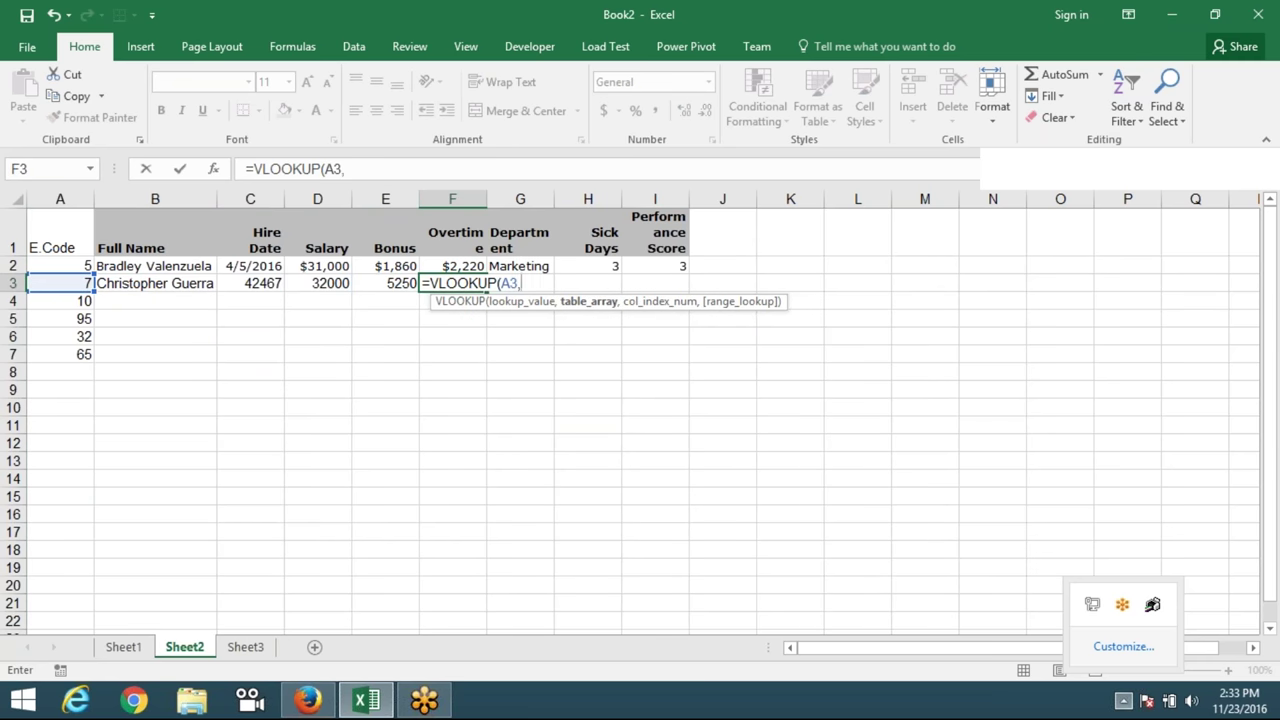
{"action": "left_click", "coordinate": [124, 647]}
{"action": "left_click_drag", "start_coordinate": [60, 199], "coordinate": [600, 203]}
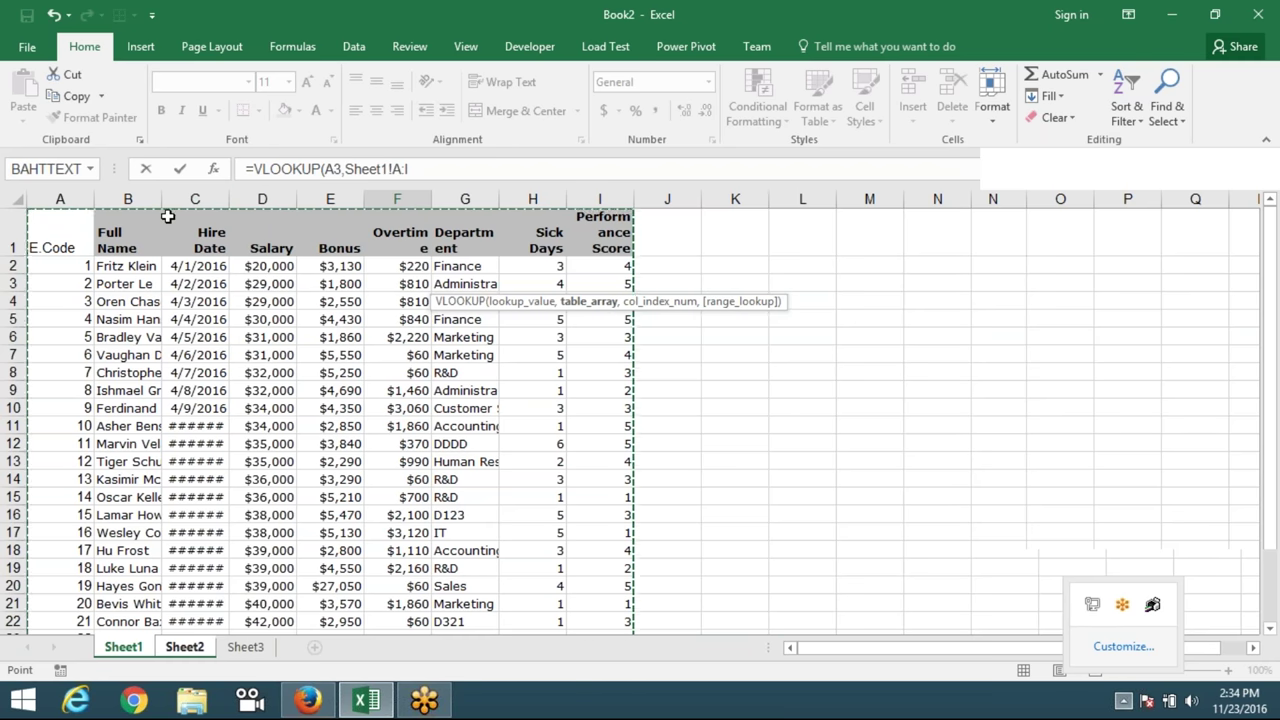
{"action": "type", "text": ","}
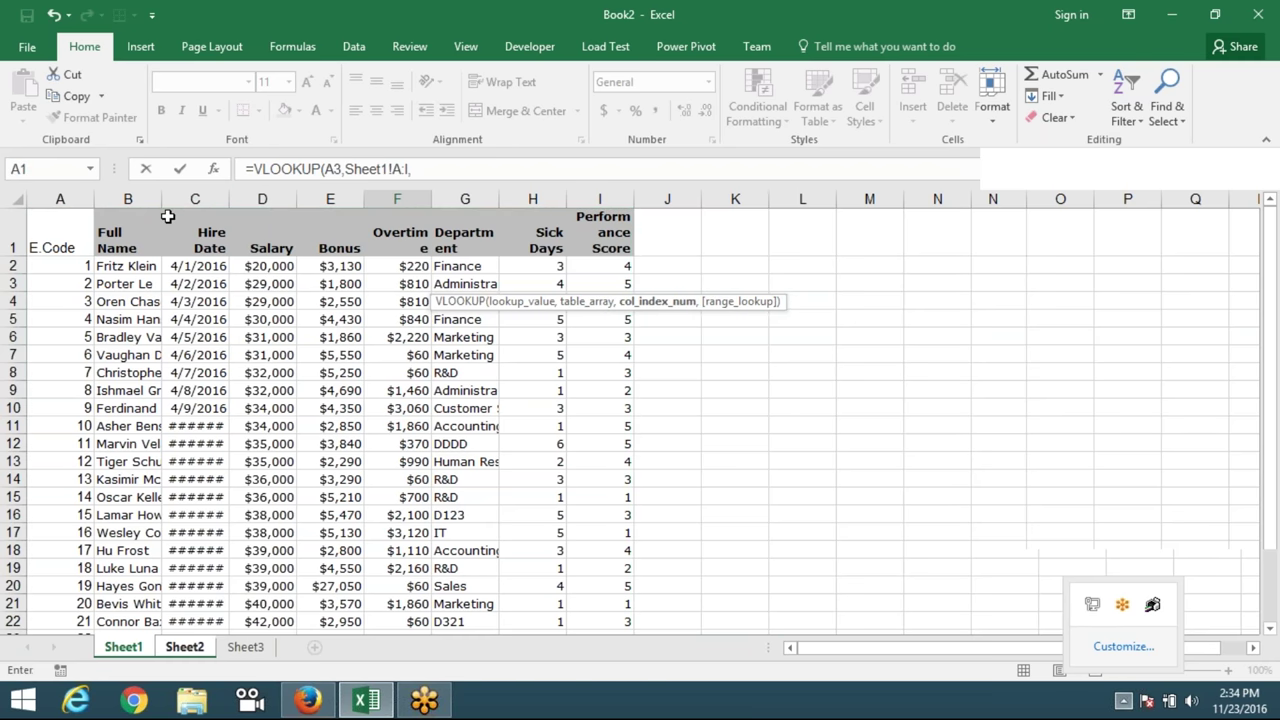
{"action": "type", "text": "6"}
{"action": "type", "text": ",0"}
Commit F3's overtime lookup so it shows 60, then move to B4.
{"action": "key", "text": "Return"}
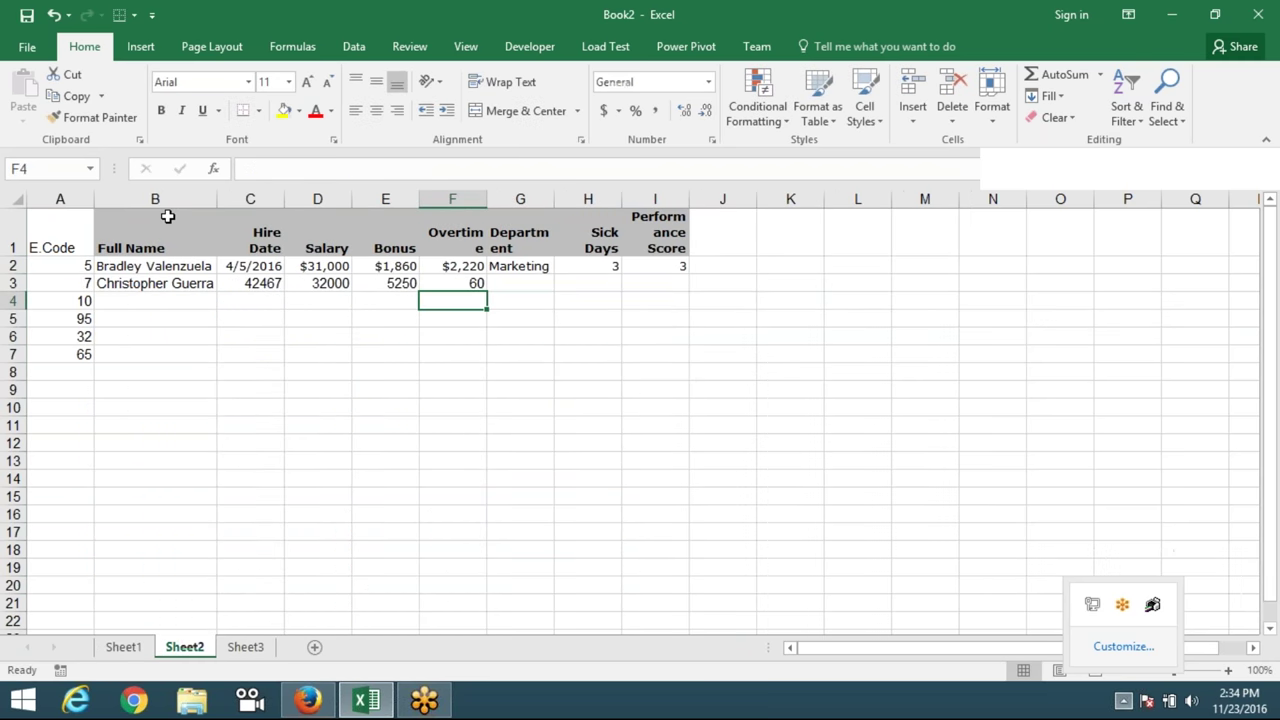
{"action": "key", "text": "Up"}
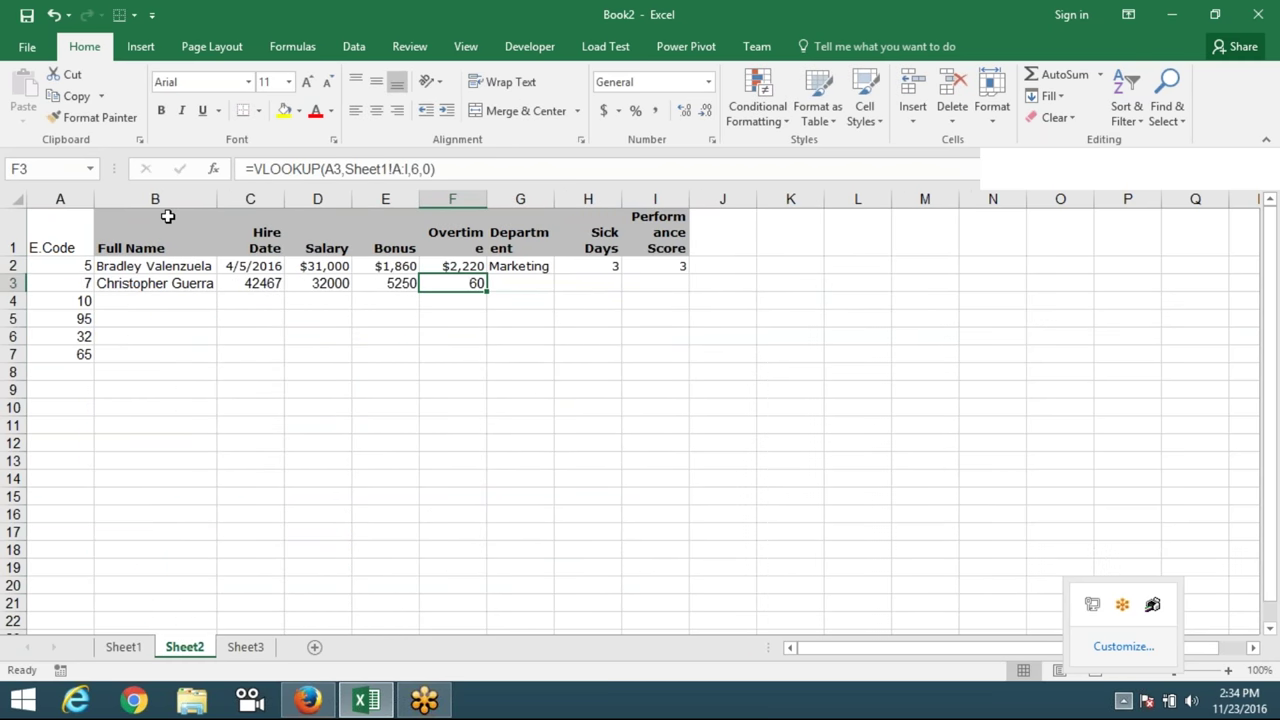
{"action": "key", "text": "Left"}
{"action": "key", "text": "Left"}
{"action": "key", "text": "Left"}
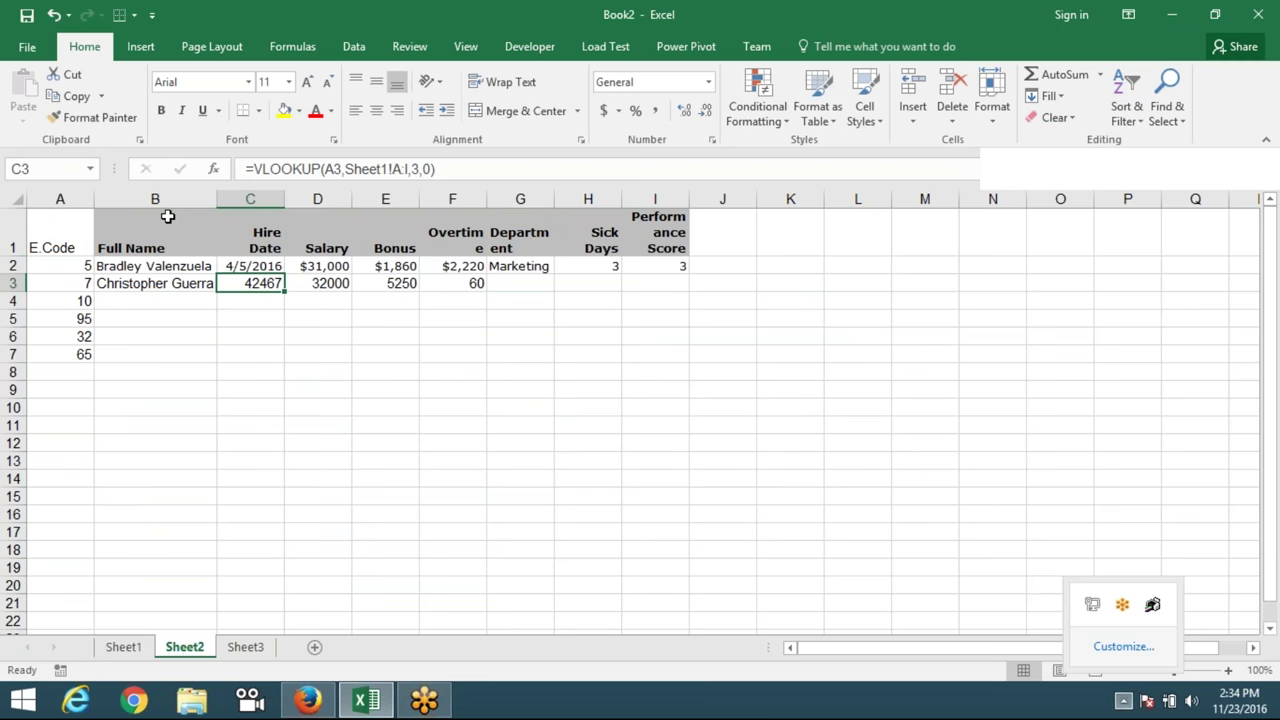
{"action": "key", "text": "Left"}
{"action": "key", "text": "Left"}
{"action": "key", "text": "Down"}
{"action": "key", "text": "Right"}
Enter =VLOOKUP(A4,Sheet1!A:I,2,0) in B4 to return code 10's full name.
{"action": "type", "text": "="}
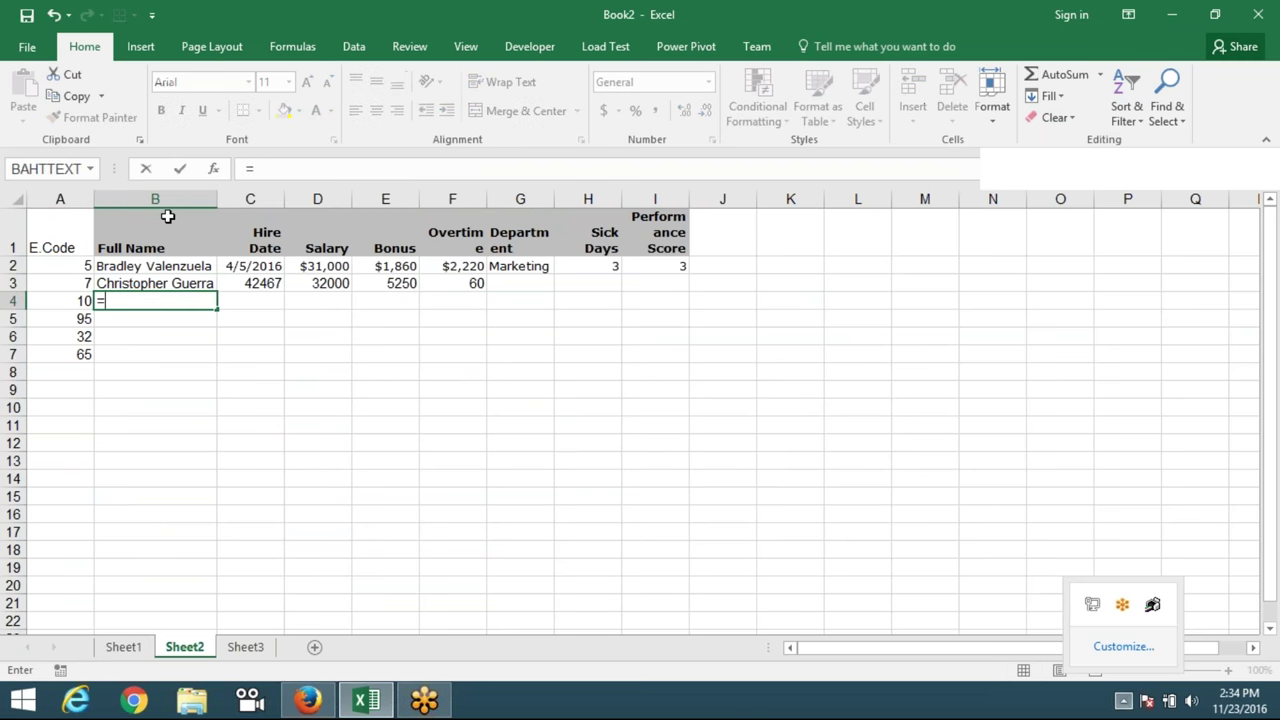
{"action": "type", "text": "vl"}
{"action": "key", "text": "Tab"}
{"action": "key", "text": "Left"}
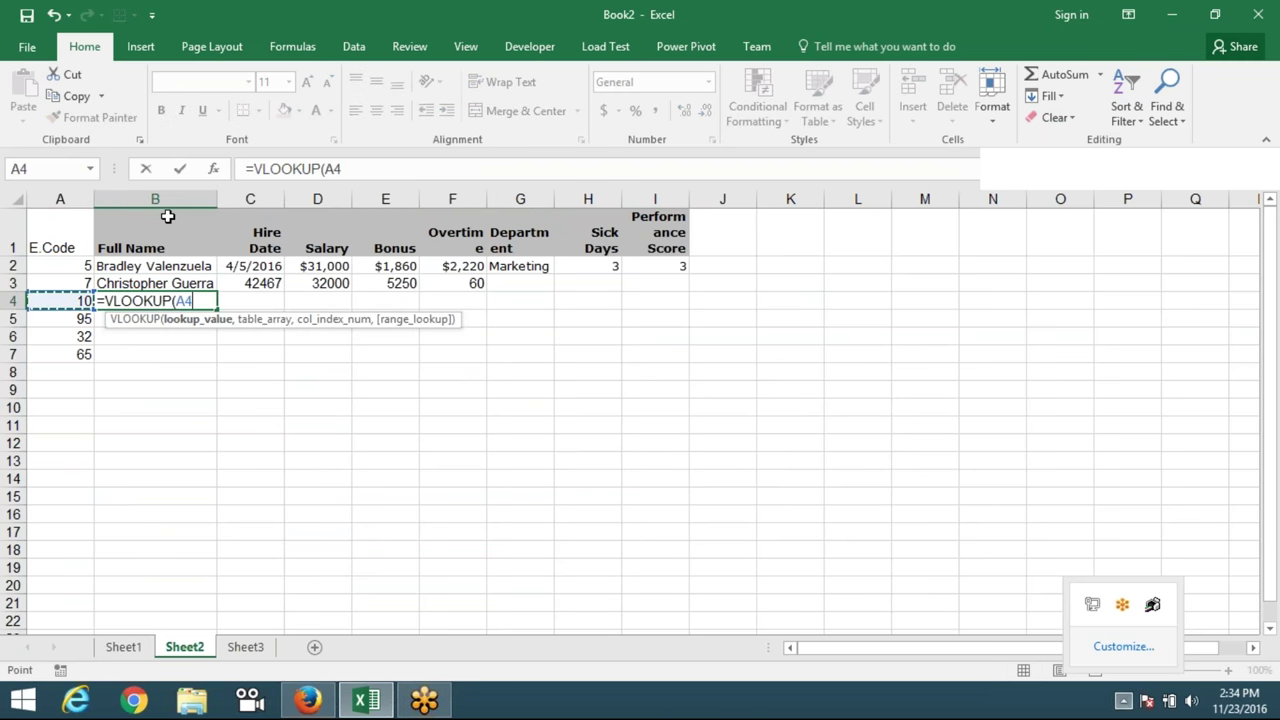
{"action": "type", "text": ","}
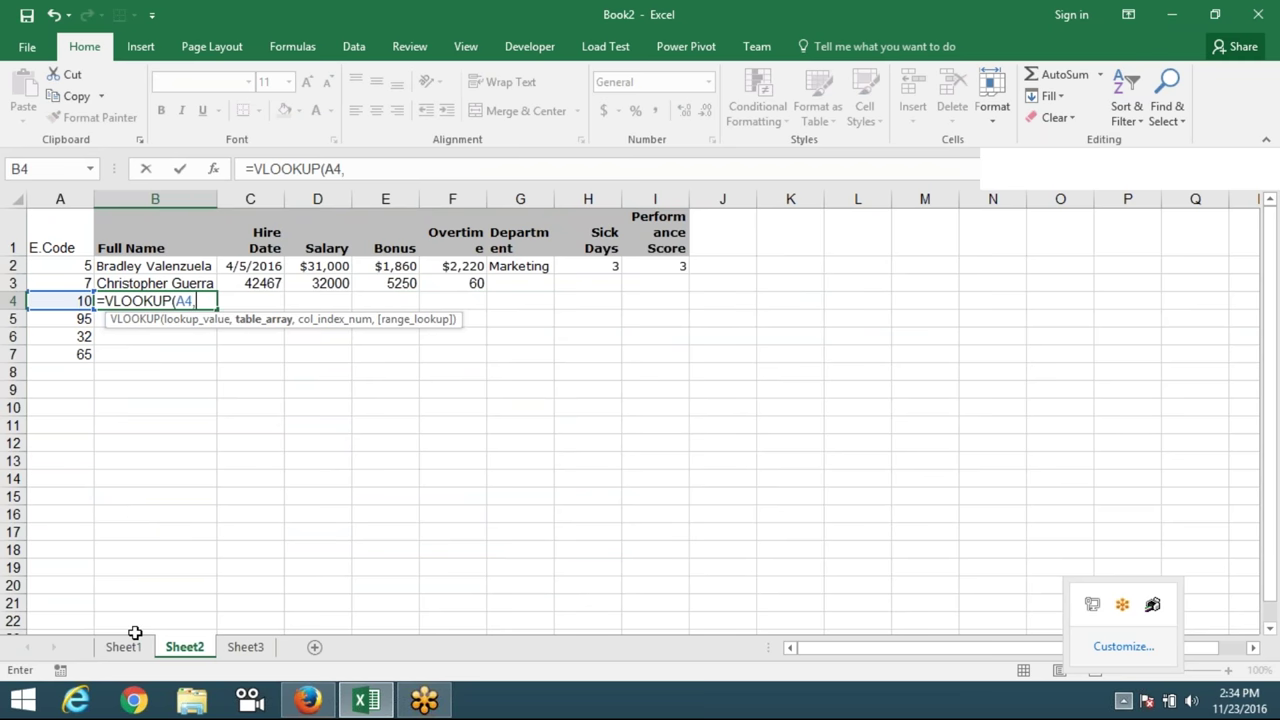
{"action": "left_click", "coordinate": [125, 647]}
{"action": "left_click_drag", "start_coordinate": [60, 199], "coordinate": [621, 217]}
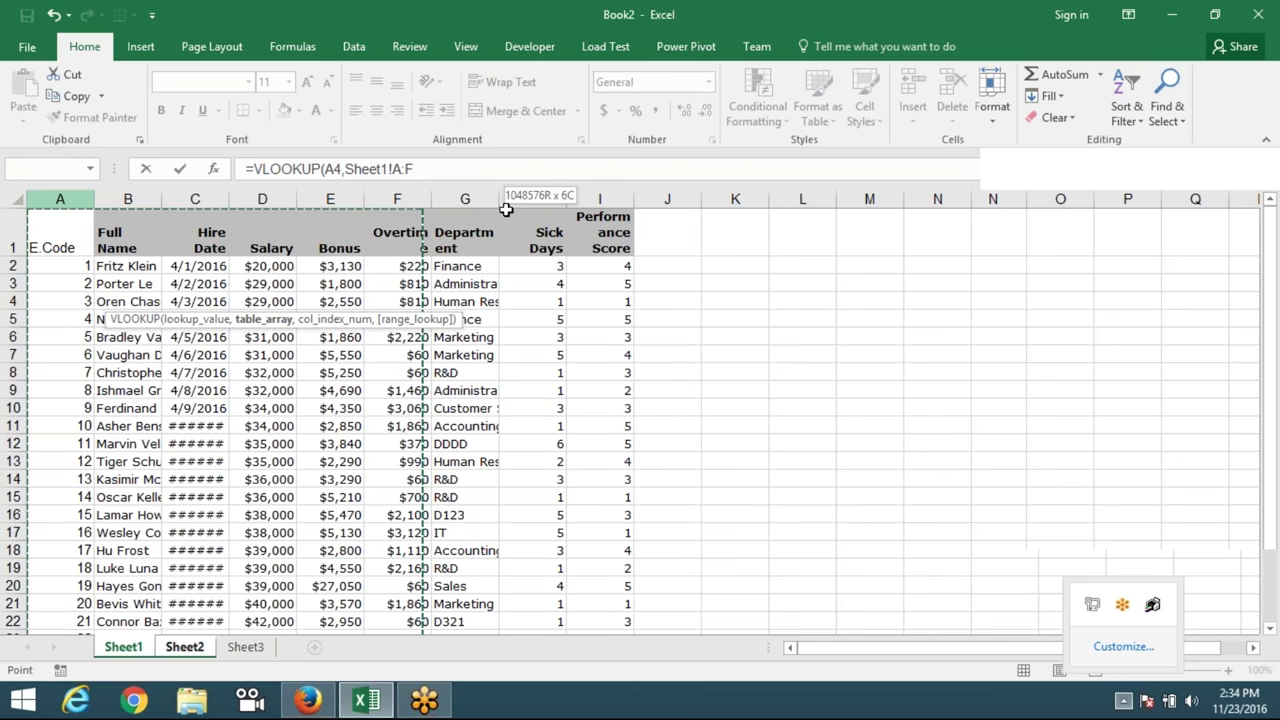
{"action": "type", "text": ","}
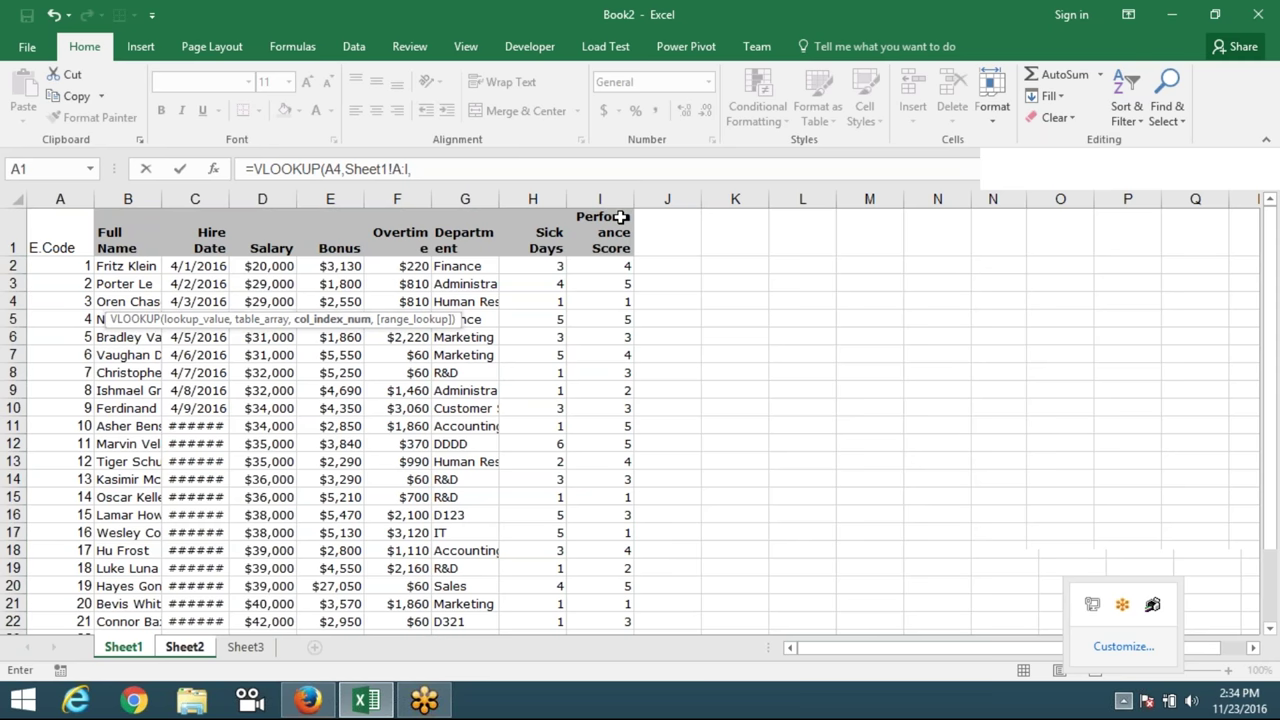
{"action": "type", "text": "2,"}
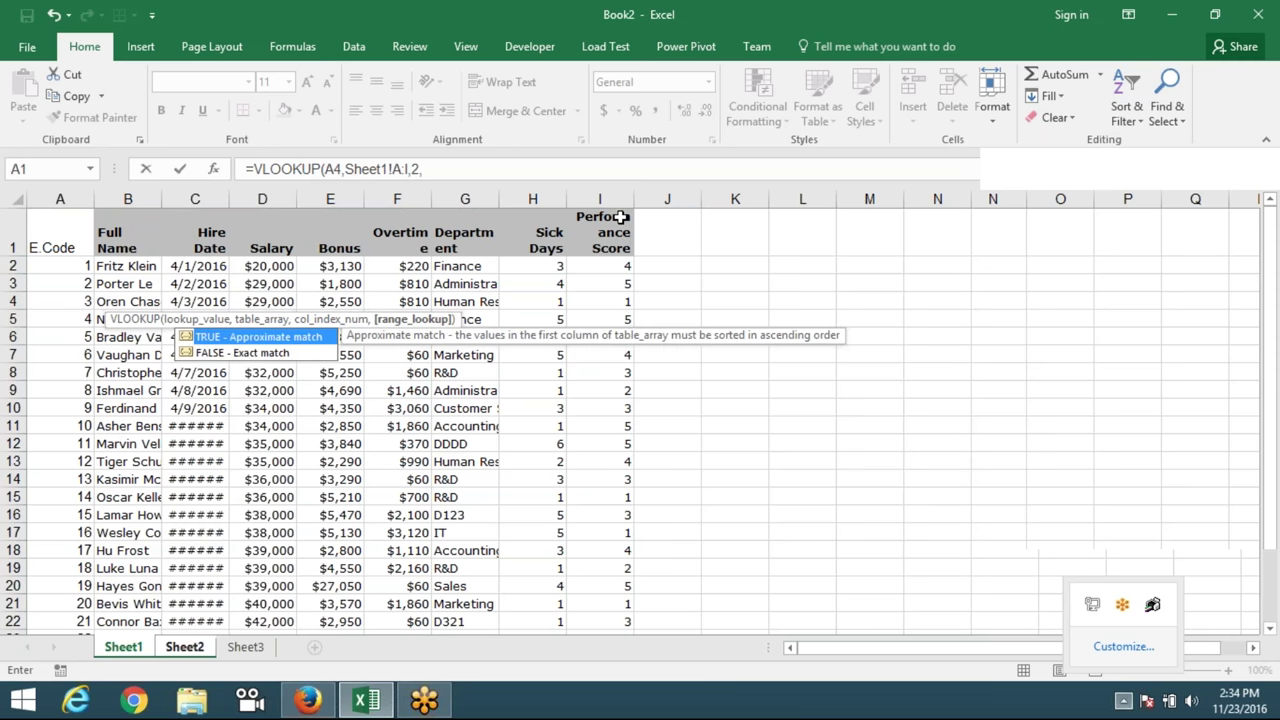
{"action": "type", "text": "0"}
{"action": "key", "text": "Return"}
Review B4's name formula, starting and cancelling an edit to add a $ anchor.
{"action": "key", "text": "Right"}
{"action": "key", "text": "Right"}
{"action": "key", "text": "Right"}
{"action": "key", "text": "Right"}
{"action": "key", "text": "Right"}
{"action": "key", "text": "Left"}
{"action": "key", "text": "Left"}
{"action": "key", "text": "Left"}
{"action": "key", "text": "Left"}
{"action": "key", "text": "Left"}
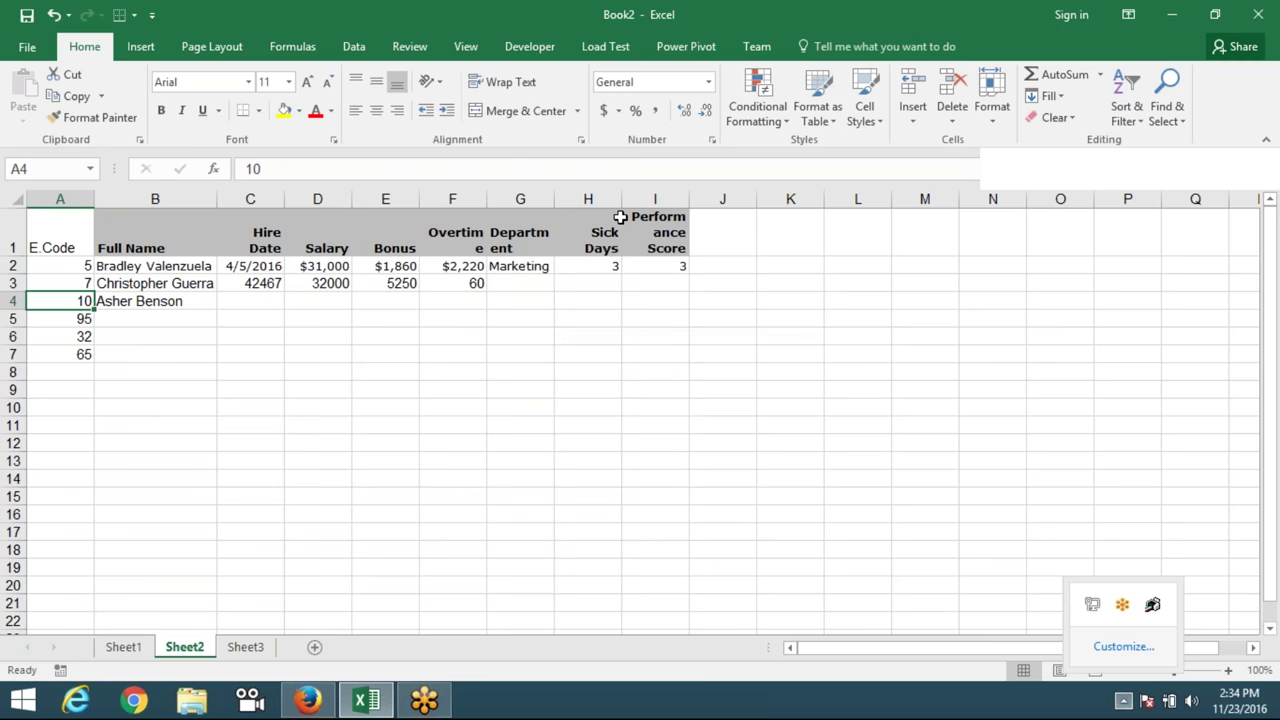
{"action": "key", "text": "Right"}
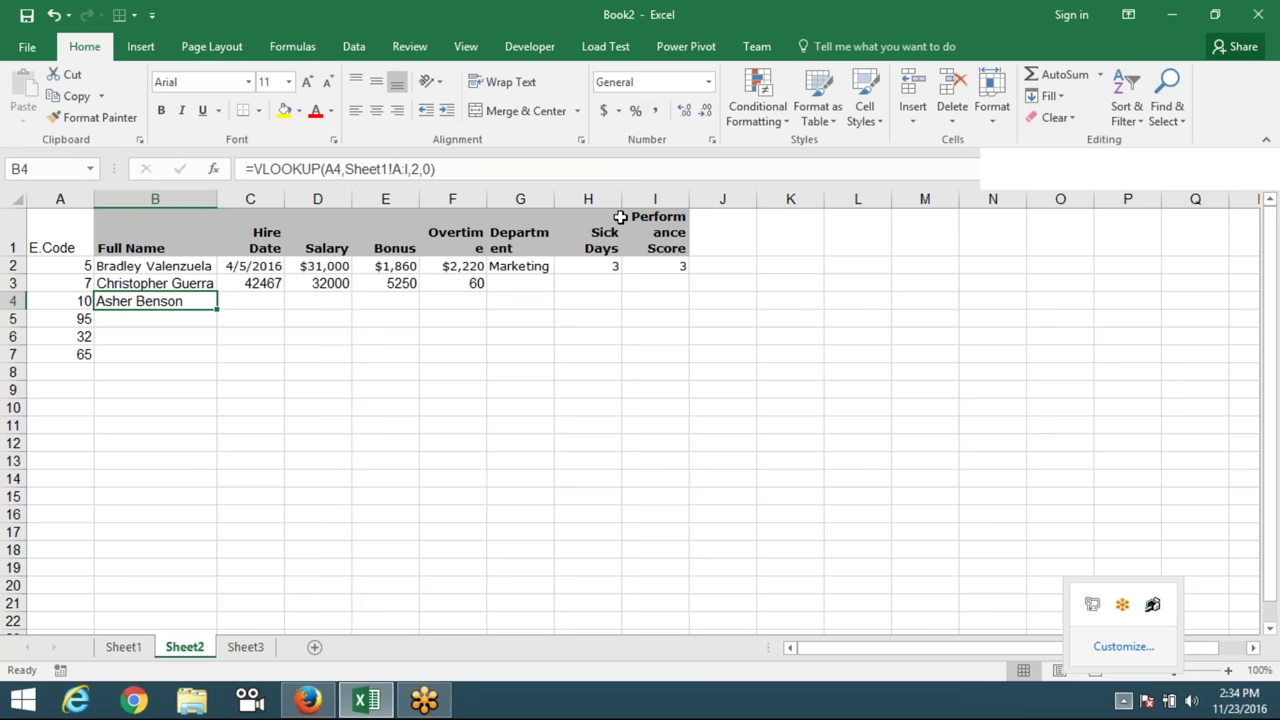
{"action": "key", "text": "Right"}
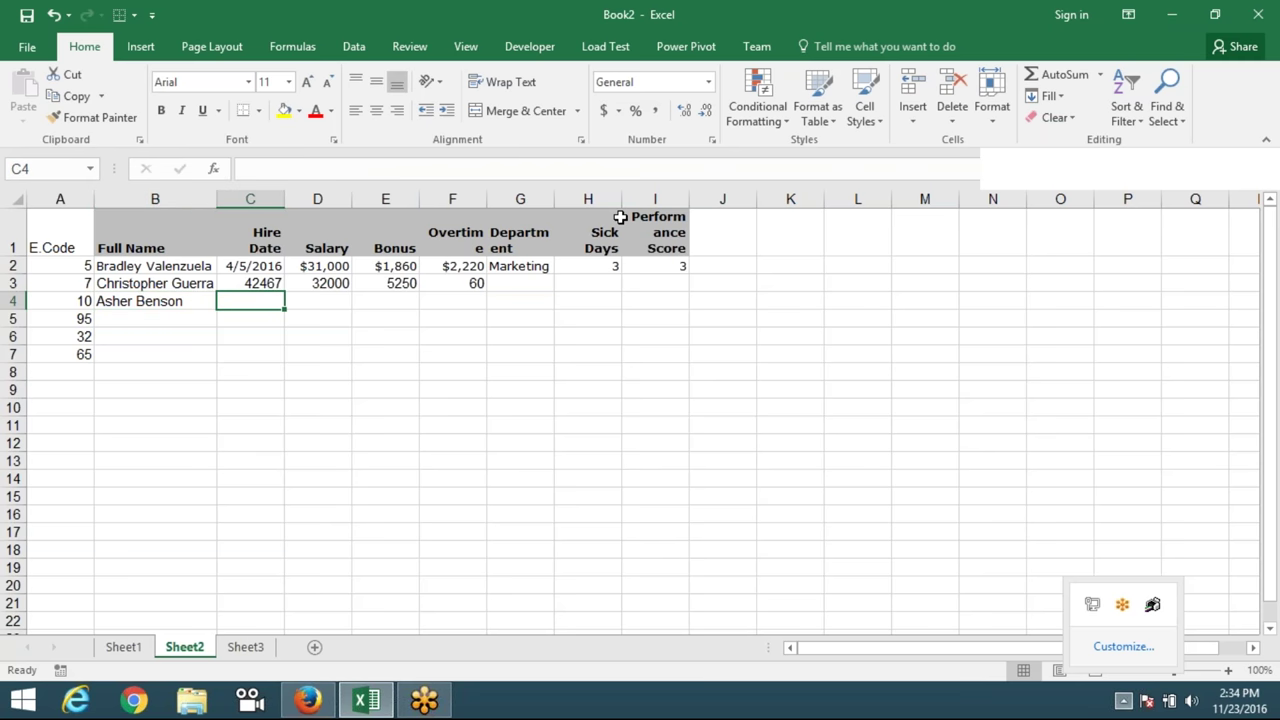
{"action": "key", "text": "Left"}
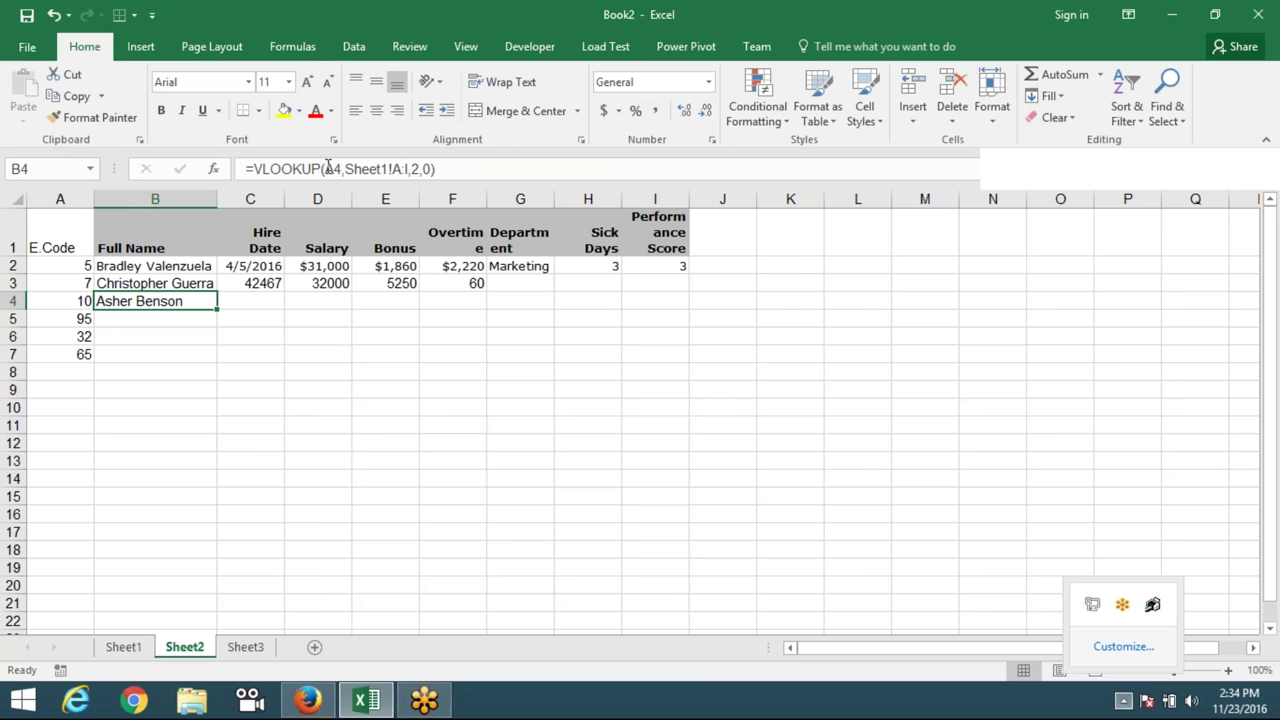
{"action": "left_click", "coordinate": [326, 168]}
{"action": "type", "text": "$"}
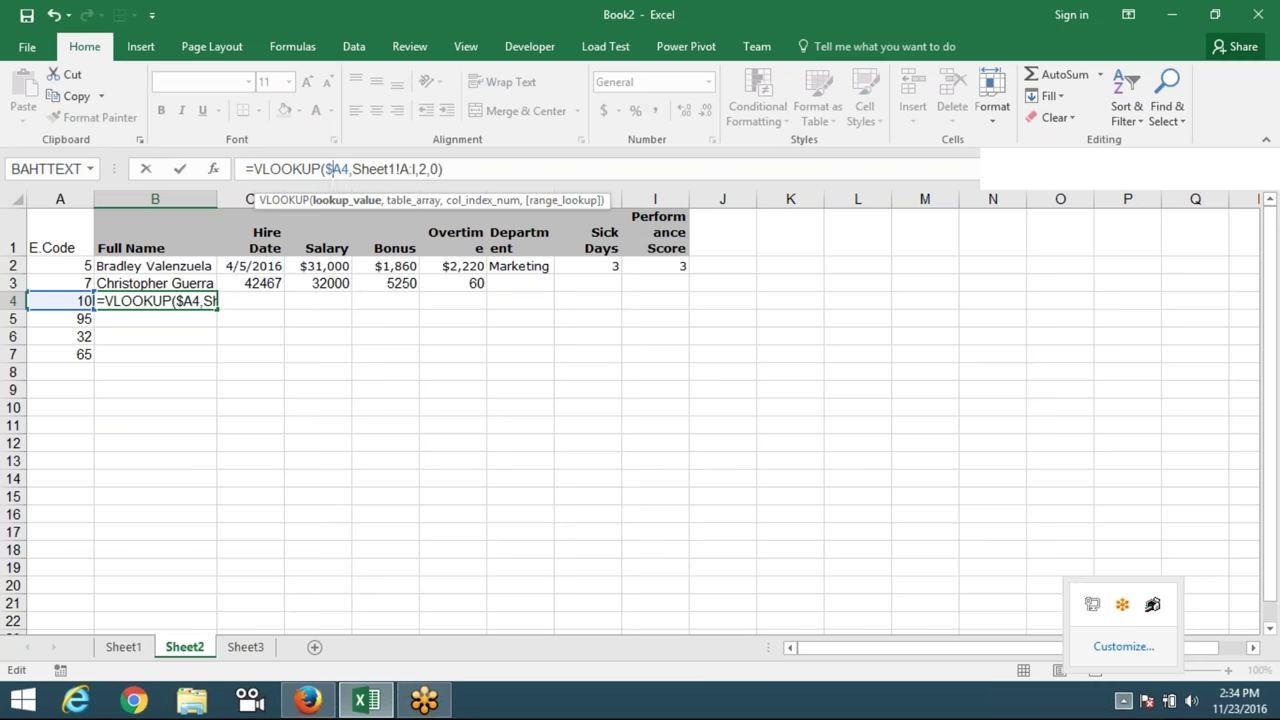
{"action": "key", "text": "Escape"}
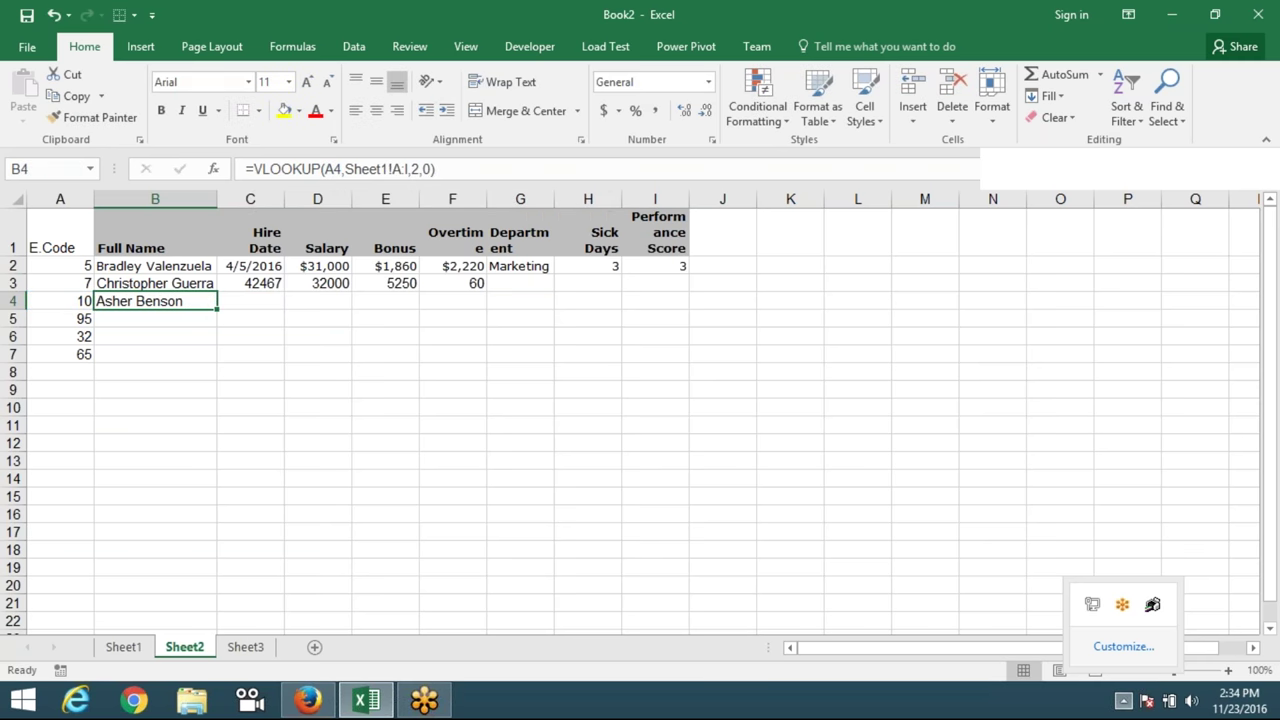
Copy B4's name formula across into C4 with the fill handle.
{"action": "key", "text": "shift+Right"}
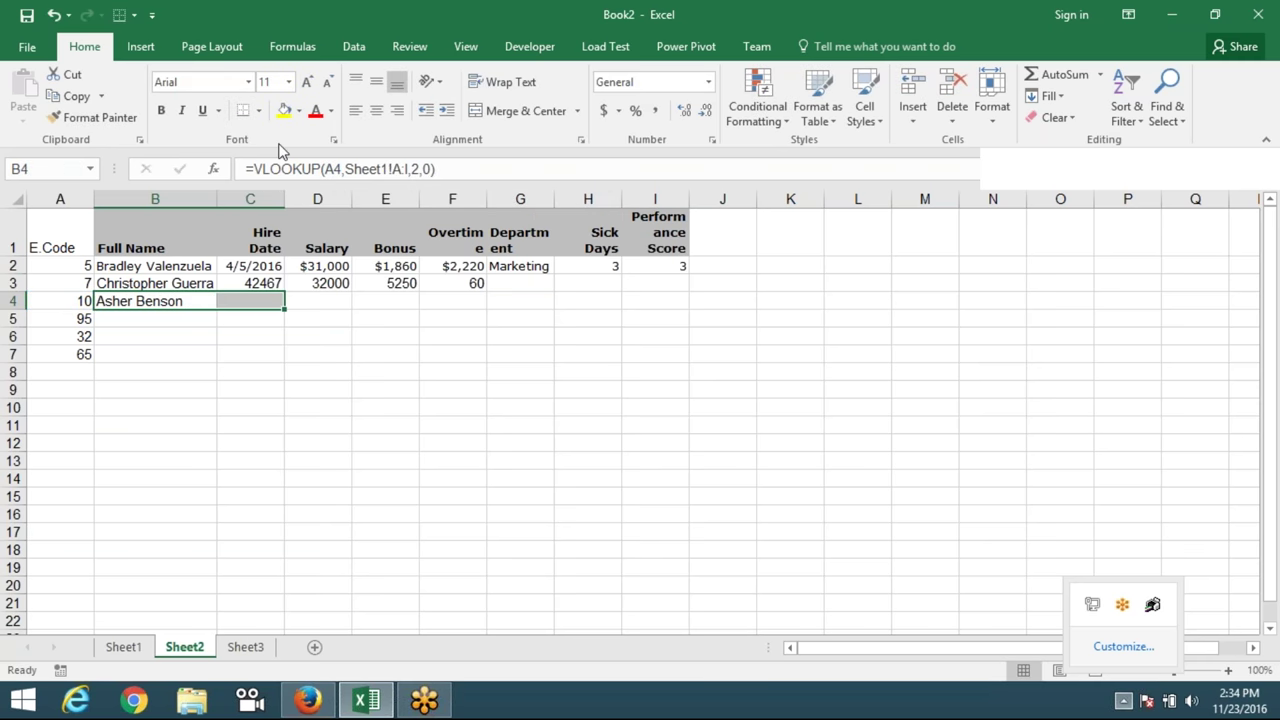
{"action": "left_click", "coordinate": [155, 298]}
{"action": "left_click_drag", "start_coordinate": [216, 309], "coordinate": [255, 303]}
{"action": "left_click", "coordinate": [220, 336]}
{"action": "key", "text": "Up"}
{"action": "key", "text": "Up"}
{"action": "key", "text": "Left"}
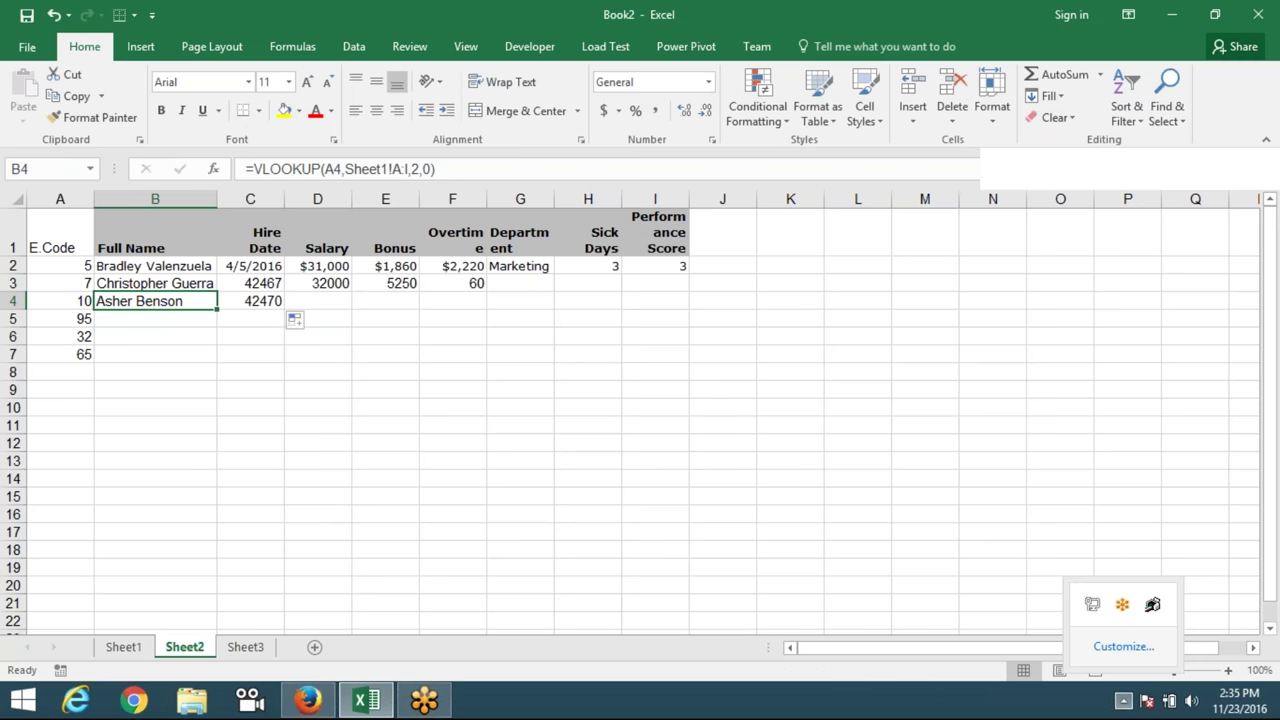
Compare B4's and C4's table ranges and confirm C4's hire date lookup returning 42470.
{"action": "left_click", "coordinate": [270, 302]}
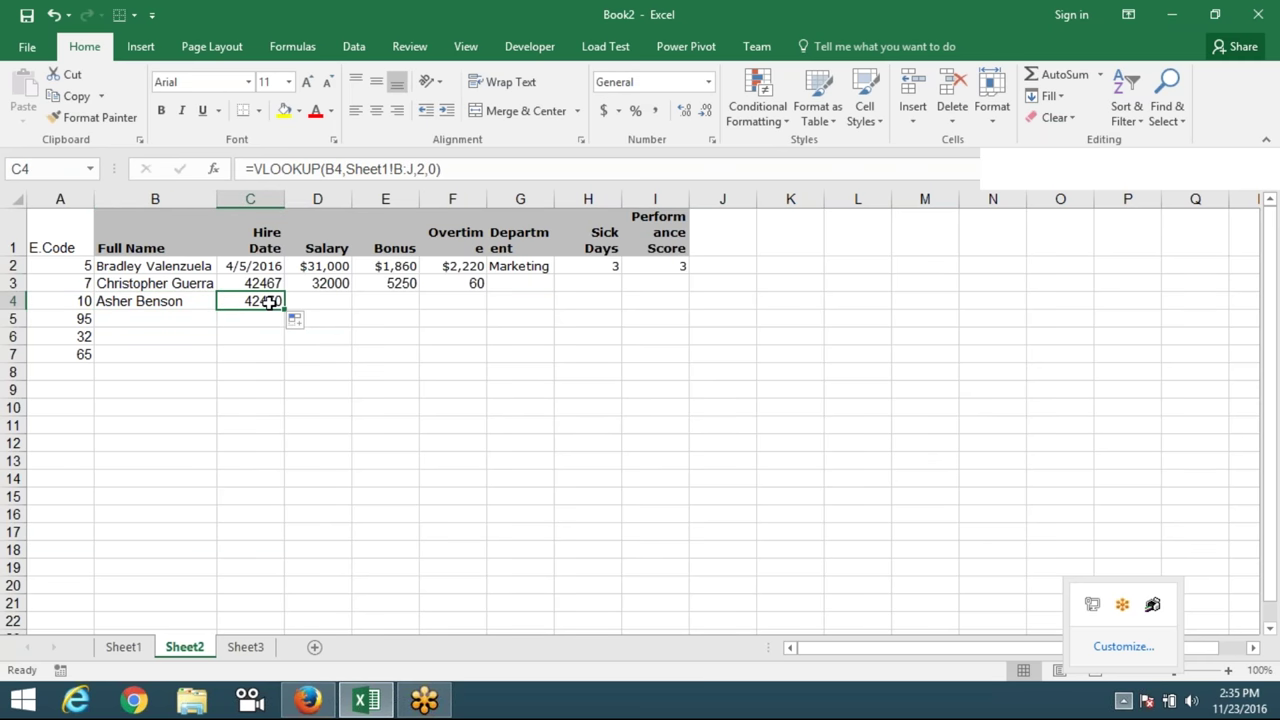
{"action": "left_click", "coordinate": [194, 301]}
{"action": "left_click", "coordinate": [397, 169]}
{"action": "double_click", "coordinate": [398, 169]}
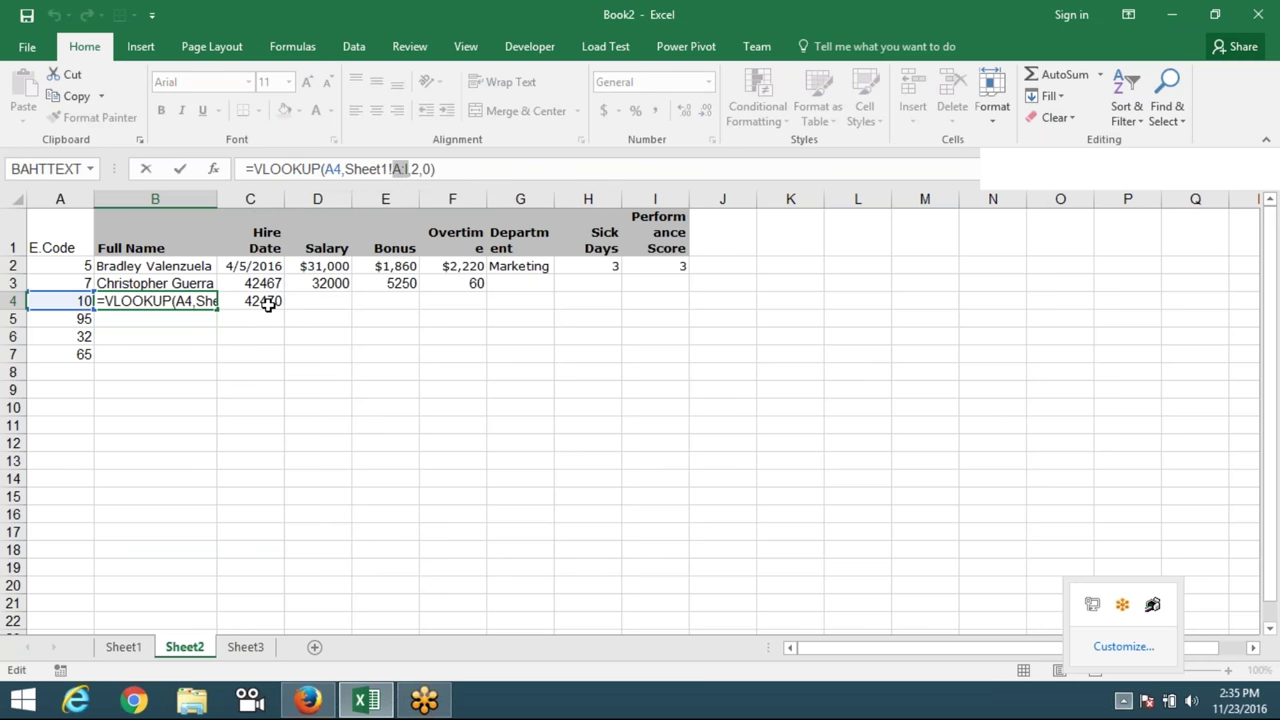
{"action": "key", "text": "Tab"}
{"action": "double_click", "coordinate": [403, 169]}
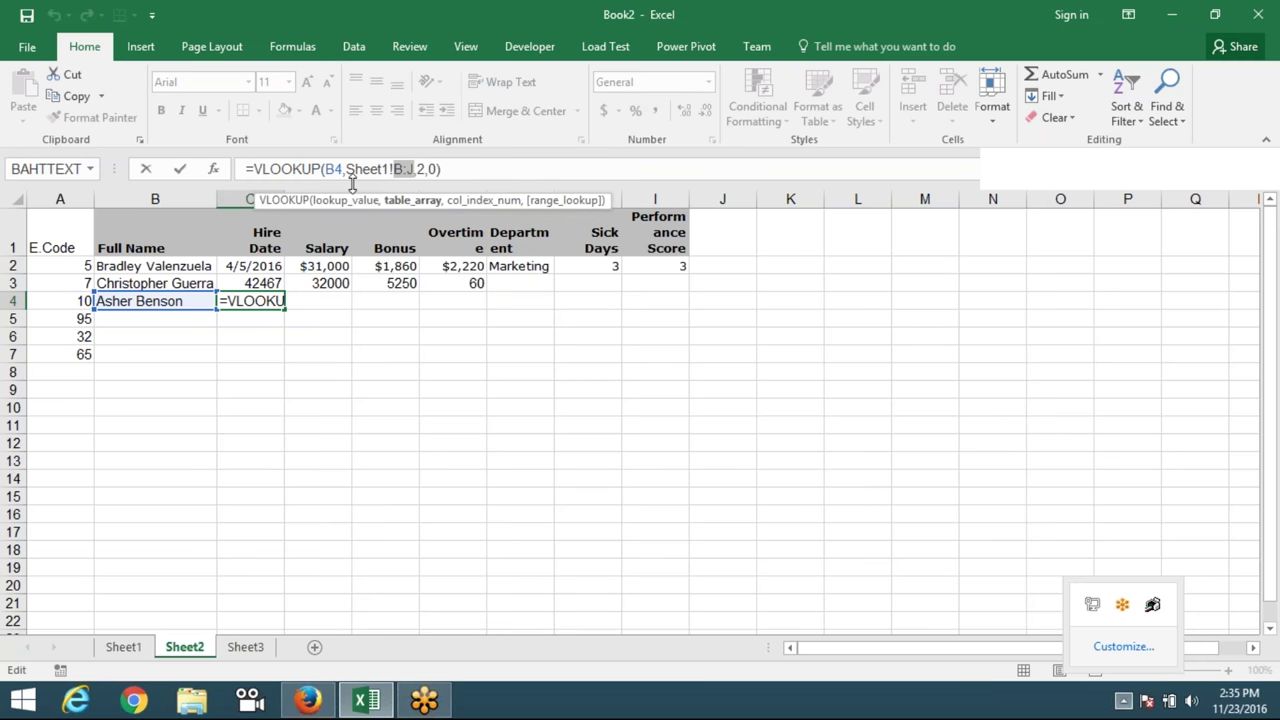
{"action": "key", "text": "ctrl+Return"}
Anchor B4's lookup value to column A, making it =VLOOKUP($A4,Sheet1!A:I,2,0).
{"action": "key", "text": "Left"}
{"action": "key", "text": "Left"}
{"action": "key", "text": "Right"}
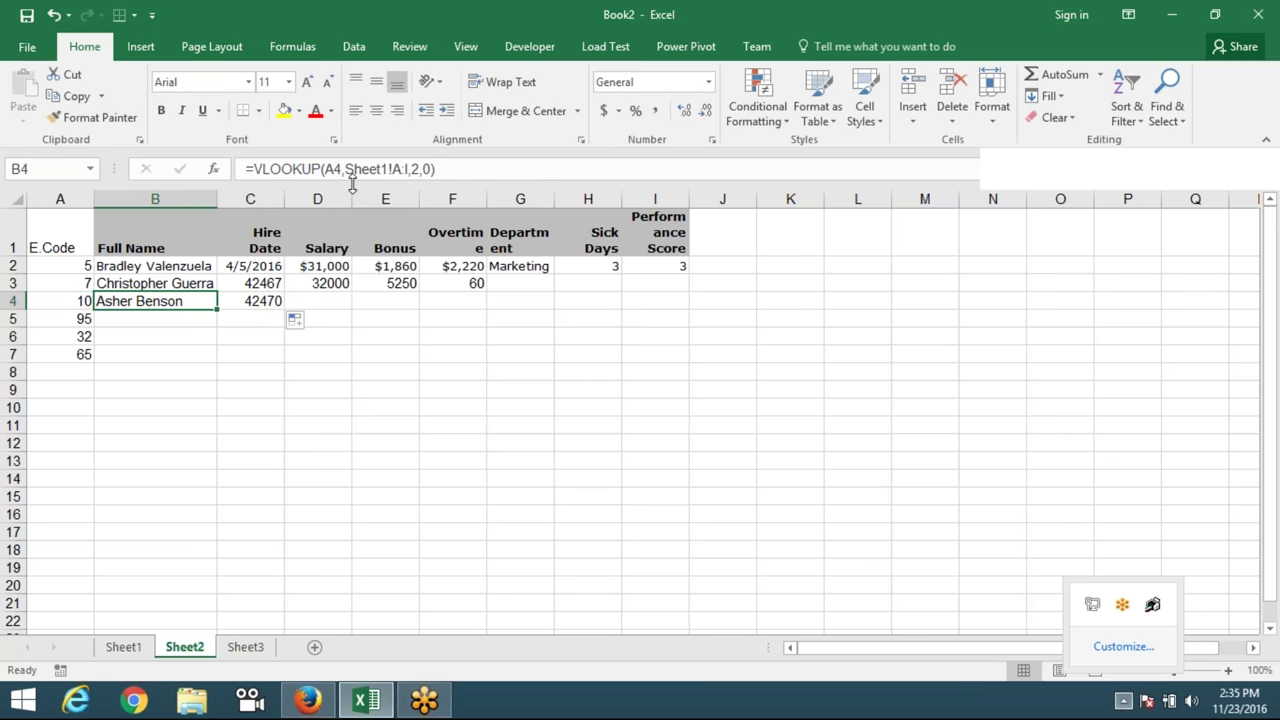
{"action": "left_click", "coordinate": [332, 168]}
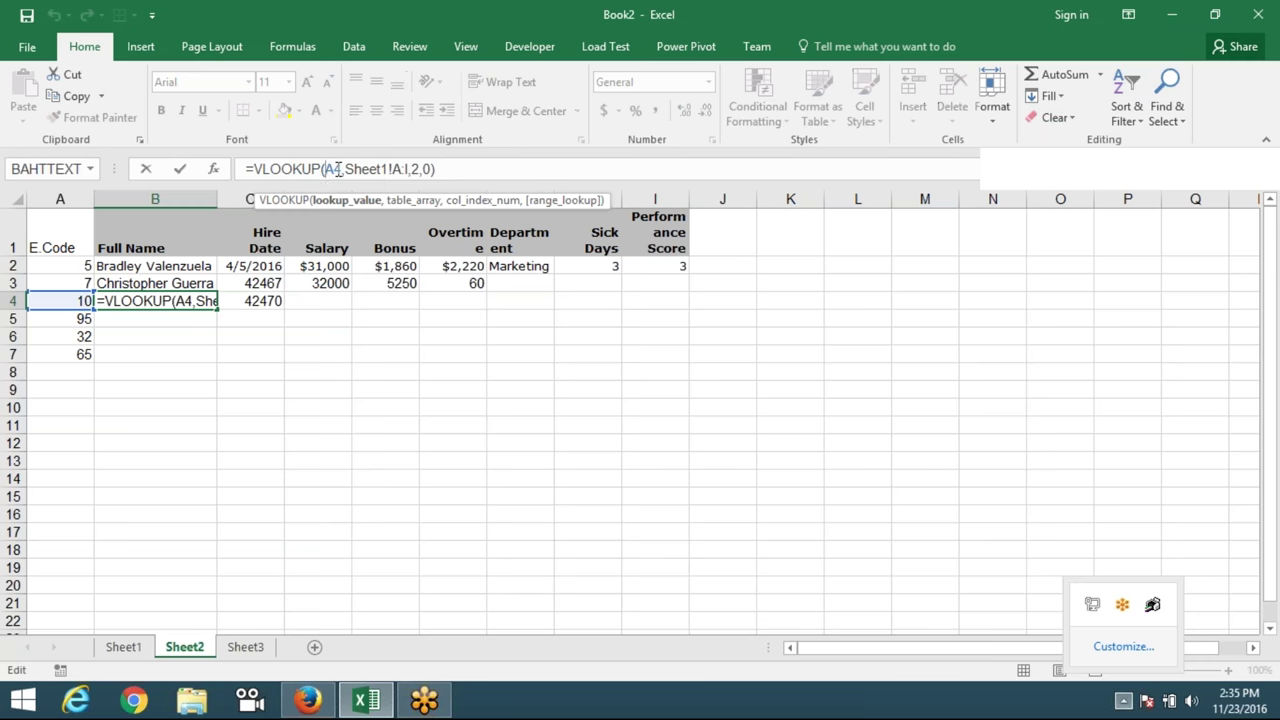
{"action": "type", "text": "$"}
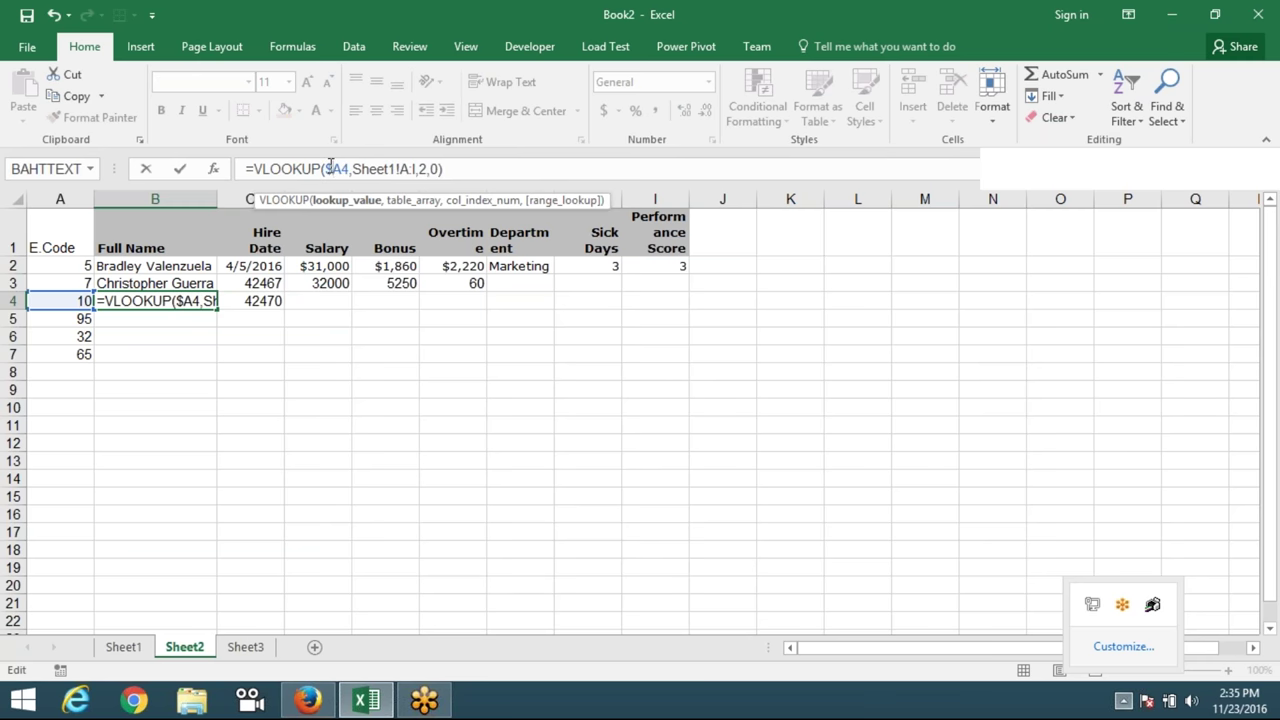
{"action": "key", "text": "Return"}
{"action": "key", "text": "Up"}
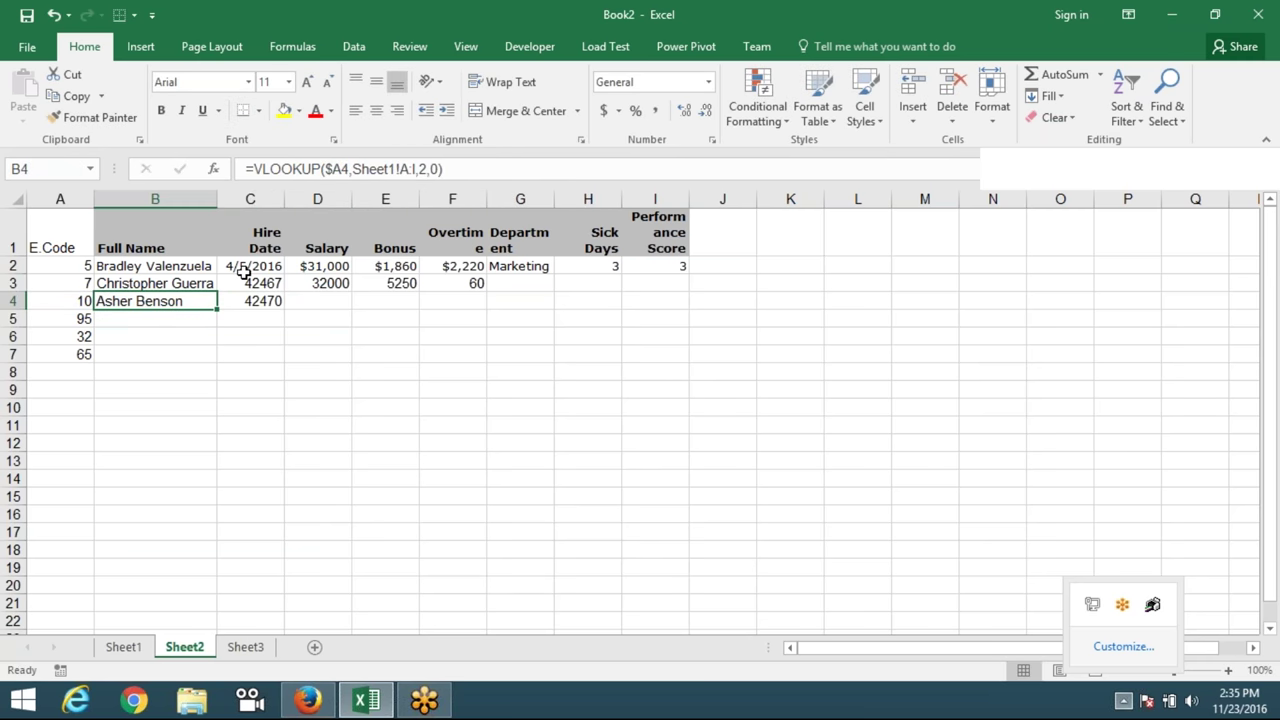
Fill B4's name lookup down into B5, returning employee code 95's name.
{"action": "left_click_drag", "start_coordinate": [217, 309], "coordinate": [219, 325]}
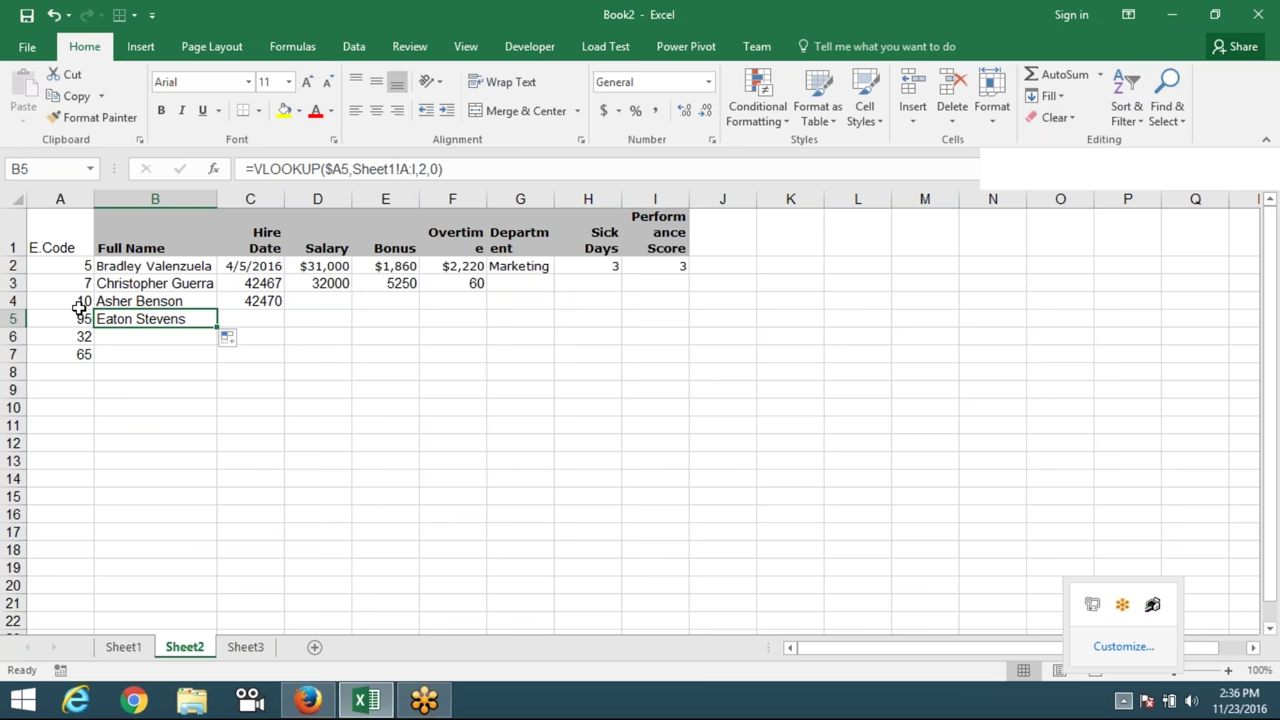
Clear B5 and make B4's table range absolute as Sheet1!$A:$I.
{"action": "key", "text": "Delete"}
{"action": "key", "text": "Up"}
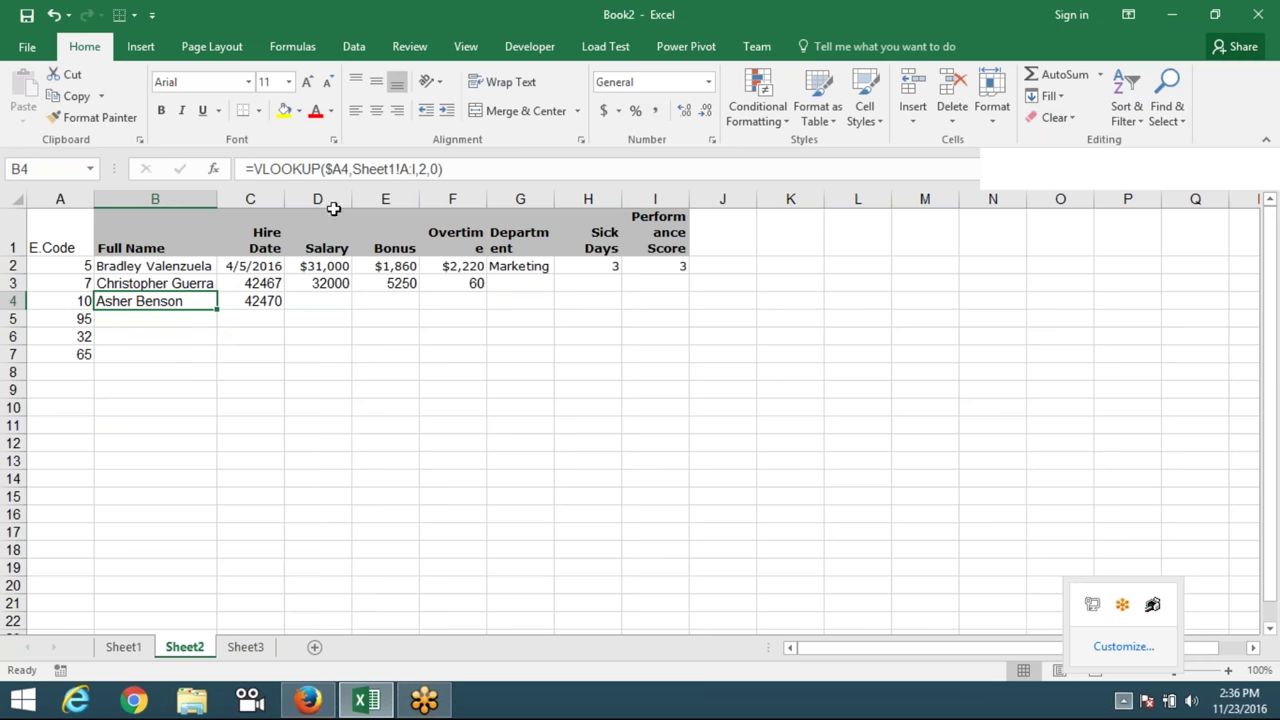
{"action": "left_click", "coordinate": [406, 169]}
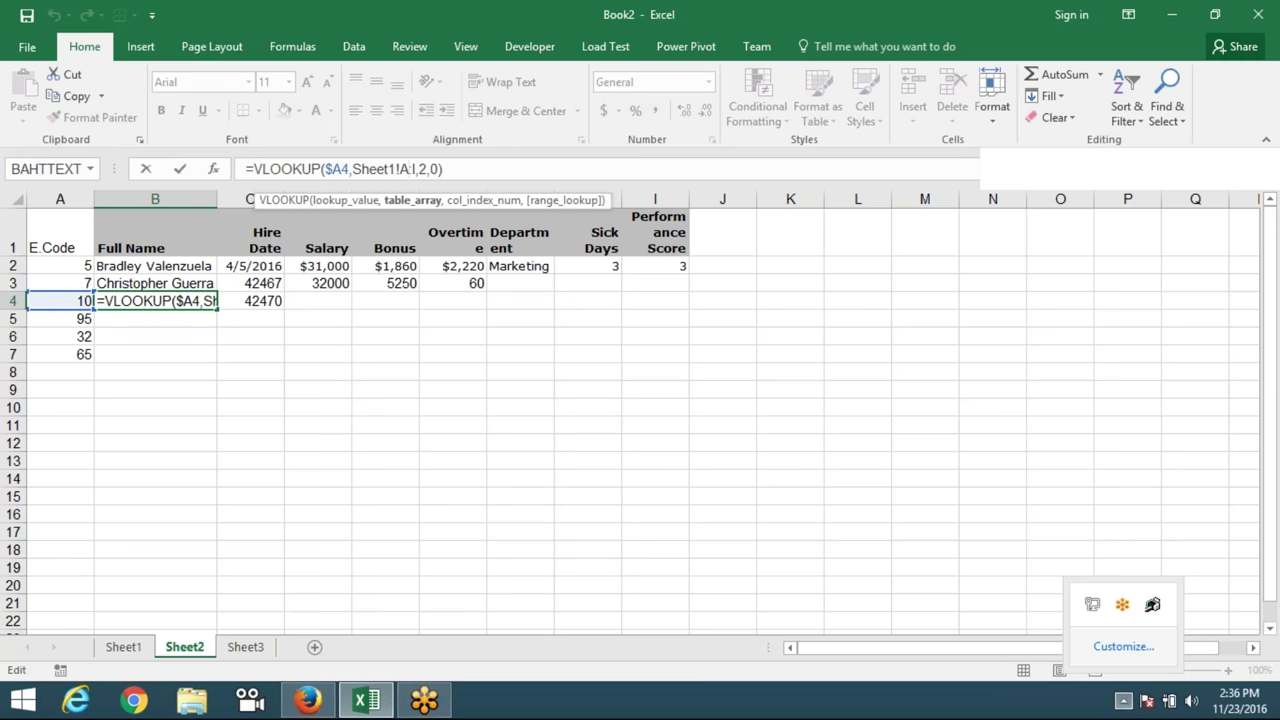
{"action": "key", "text": "F4"}
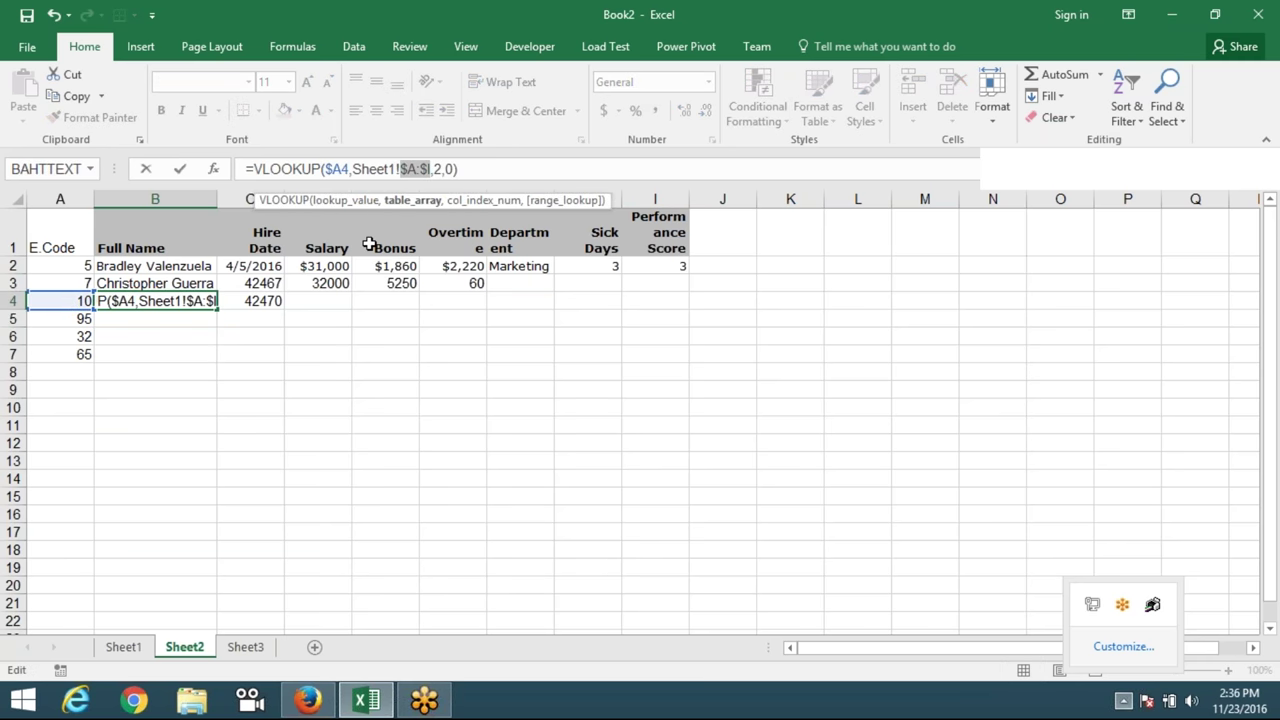
{"action": "key", "text": "Return"}
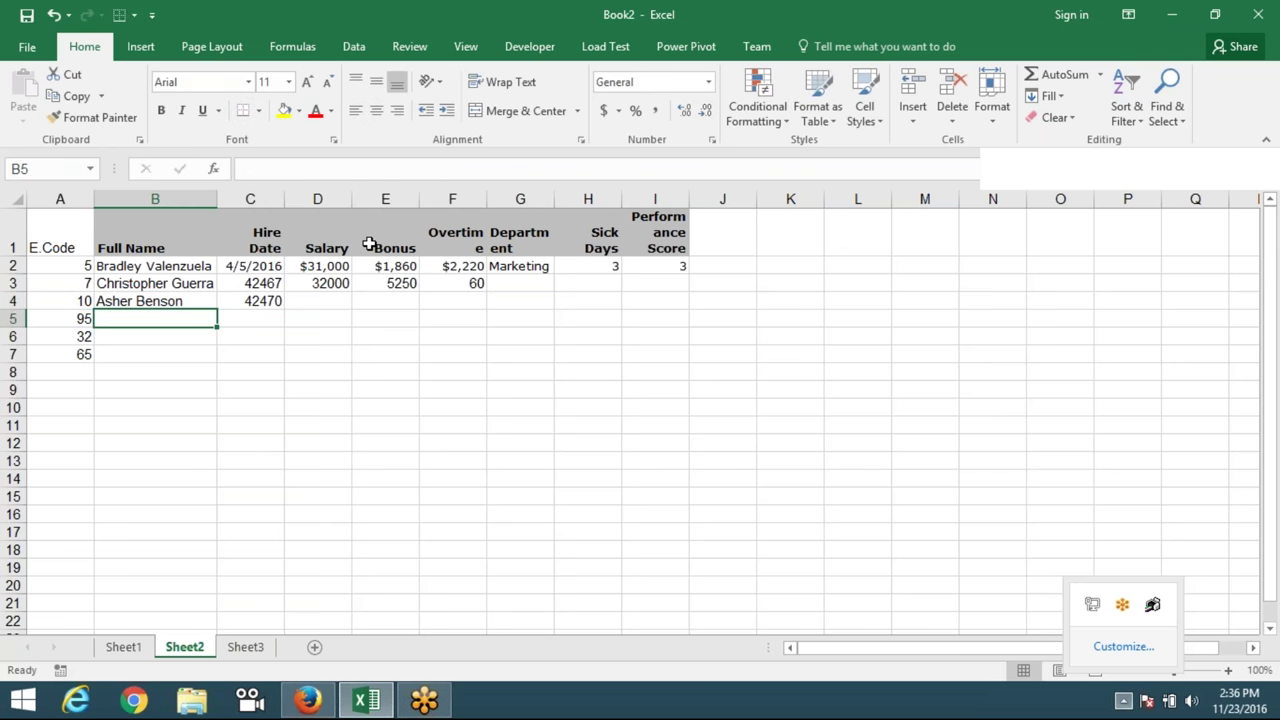
Copy B4's name lookup across row 4 into C4:I4 with Ctrl+R.
{"action": "key", "text": "Up"}
{"action": "key", "text": "Right"}
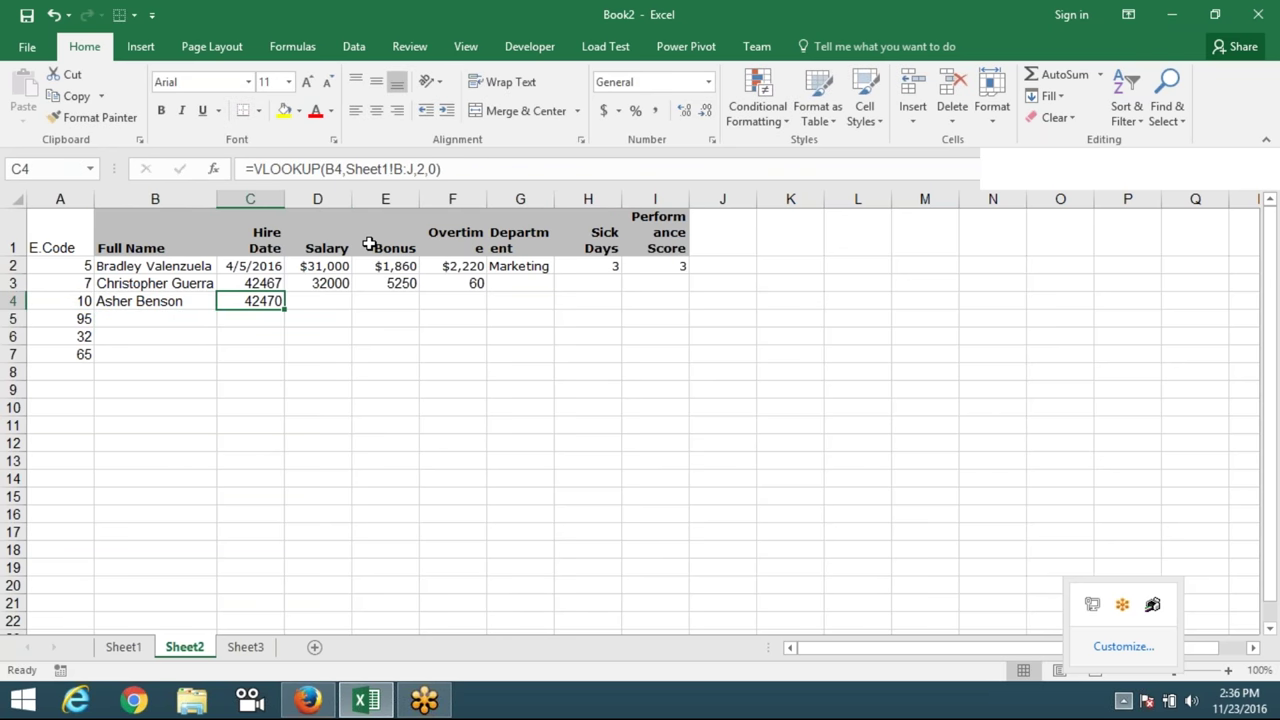
{"action": "key", "text": "Left"}
{"action": "key", "text": "shift+Right"}
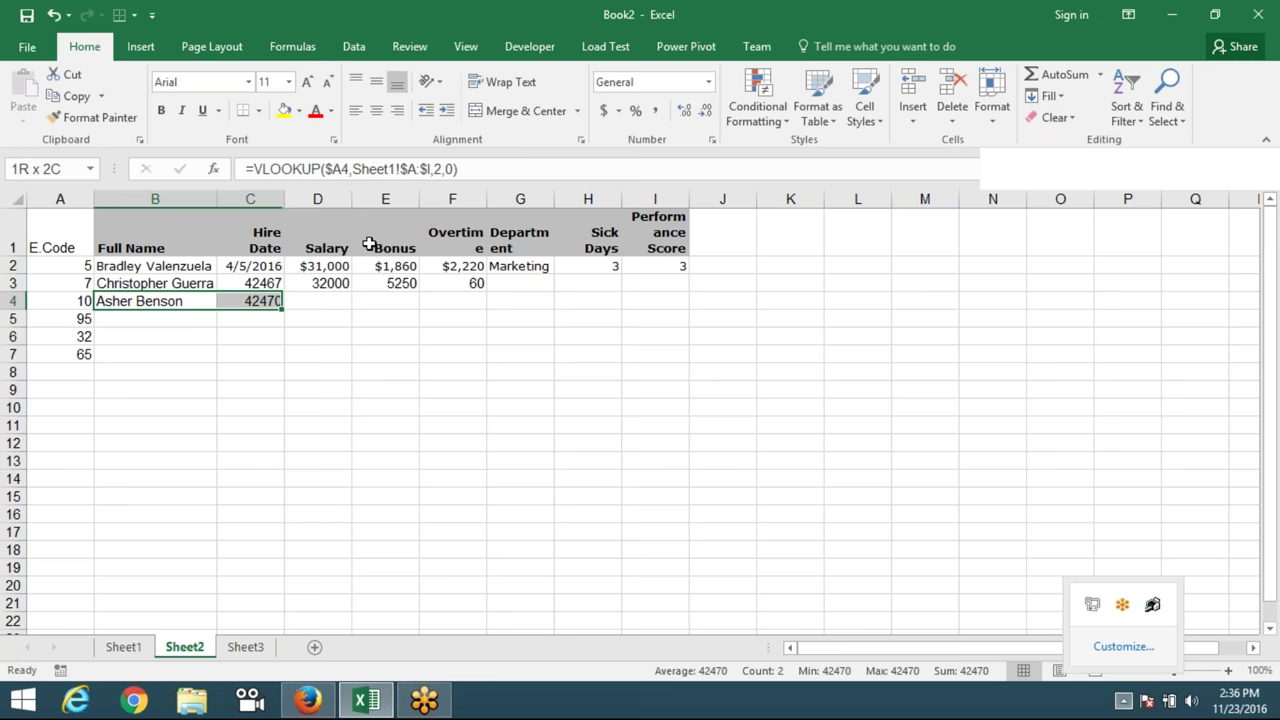
{"action": "key", "text": "shift+Right"}
{"action": "key", "text": "shift+Right"}
{"action": "key", "text": "shift+Right"}
{"action": "key", "text": "shift+Right"}
{"action": "key", "text": "shift+Right"}
{"action": "key", "text": "shift+Right"}
{"action": "key", "text": "ctrl+r"}
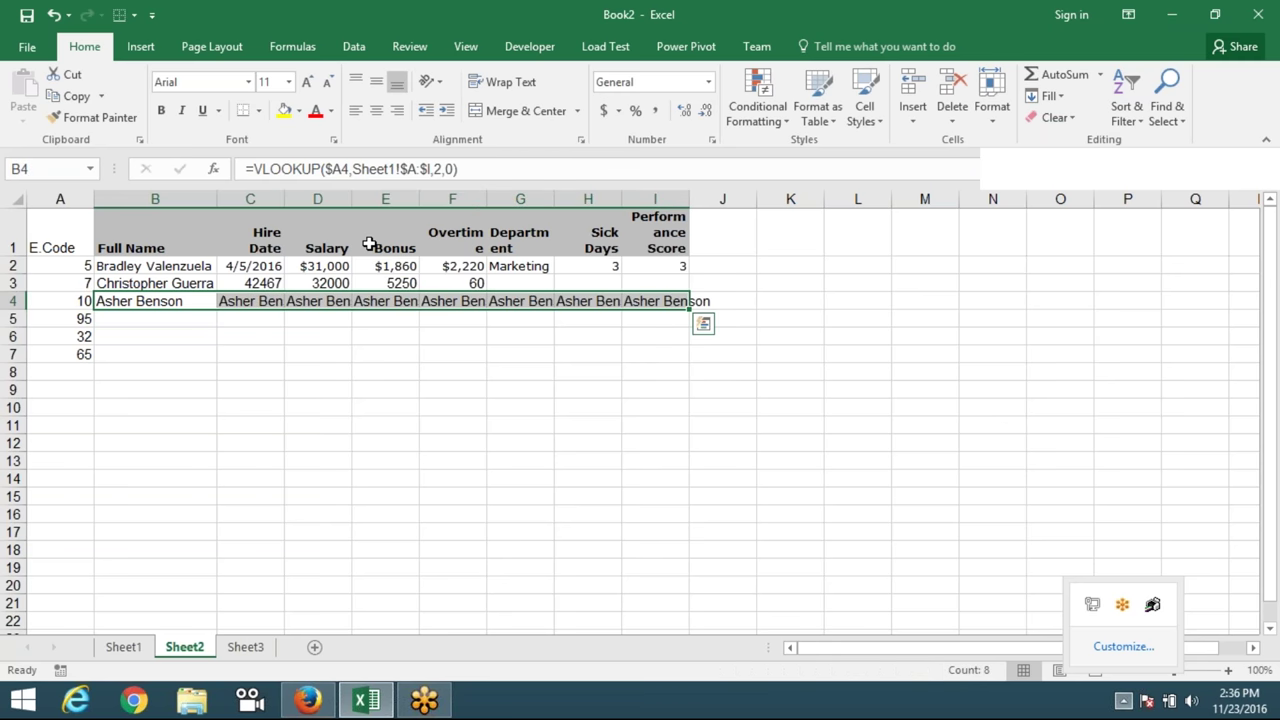
{"action": "key", "text": "Right"}
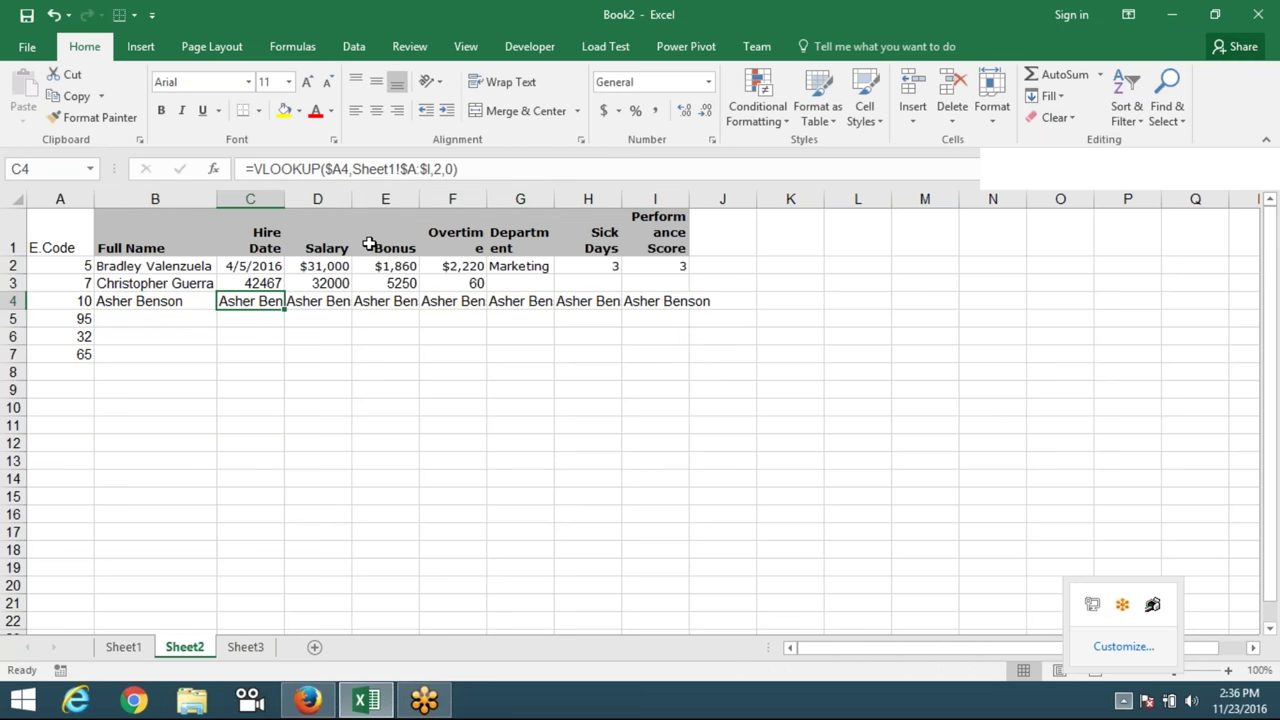
{"action": "key", "text": "Left"}
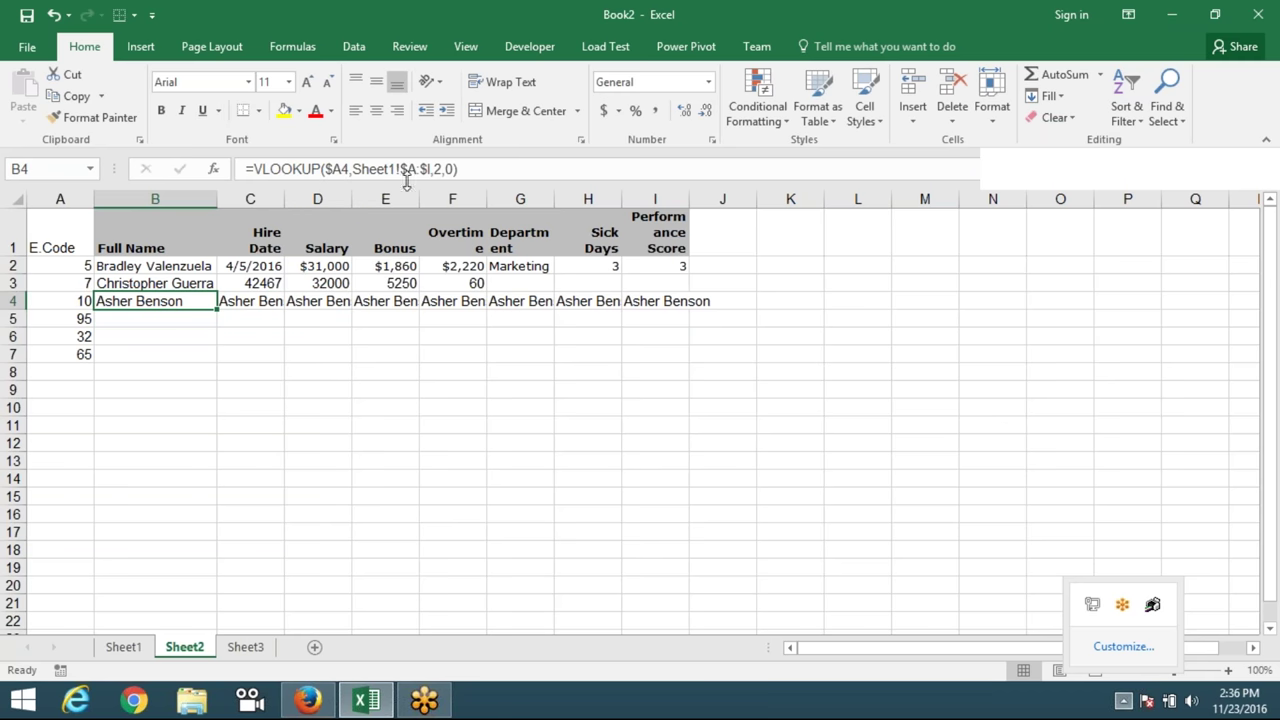
Change C4:E4's column numbers to 3, 4 and 5, returning 42470, 34000 and 2850.
{"action": "key", "text": "Right"}
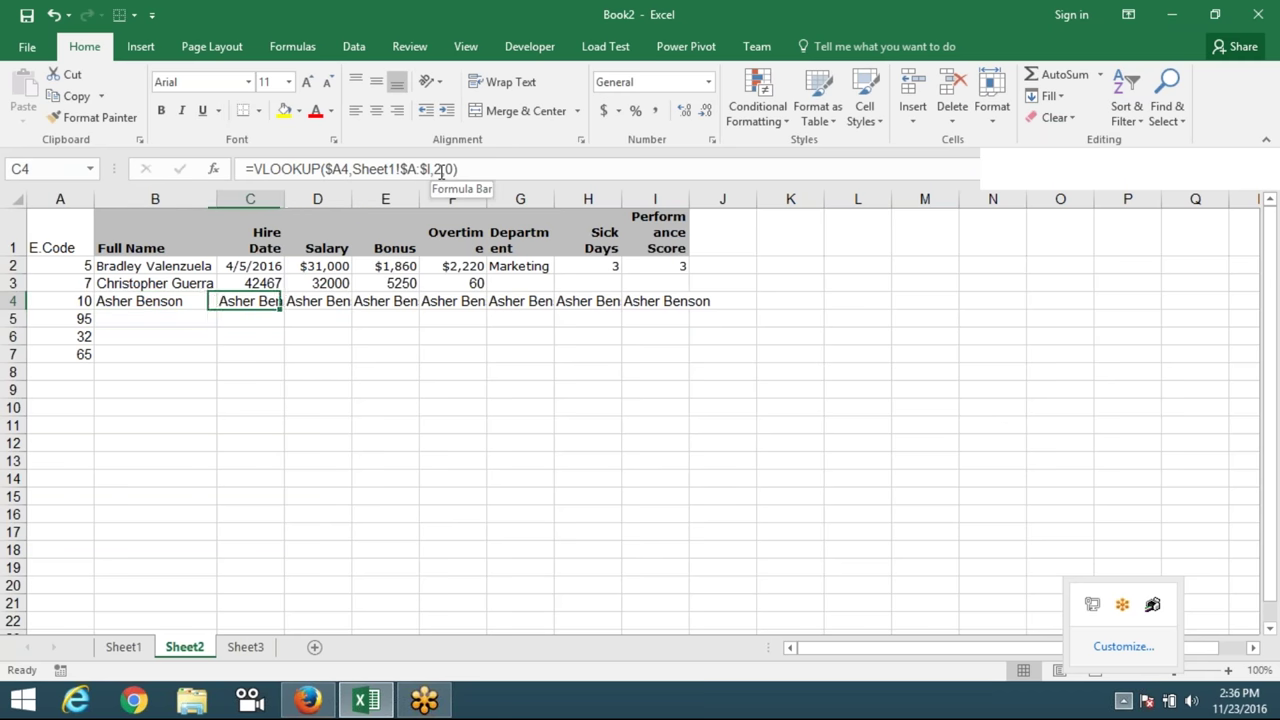
{"action": "key", "text": "Right"}
{"action": "key", "text": "Right"}
{"action": "key", "text": "Right"}
{"action": "key", "text": "Right"}
{"action": "key", "text": "Right"}
{"action": "key", "text": "Right"}
{"action": "key", "text": "Left"}
{"action": "key", "text": "Left"}
{"action": "key", "text": "Left"}
{"action": "key", "text": "Left"}
{"action": "key", "text": "Left"}
{"action": "key", "text": "Left"}
{"action": "left_click", "coordinate": [435, 172]}
{"action": "key", "text": "Delete"}
{"action": "type", "text": "3"}
{"action": "key", "text": "Tab"}
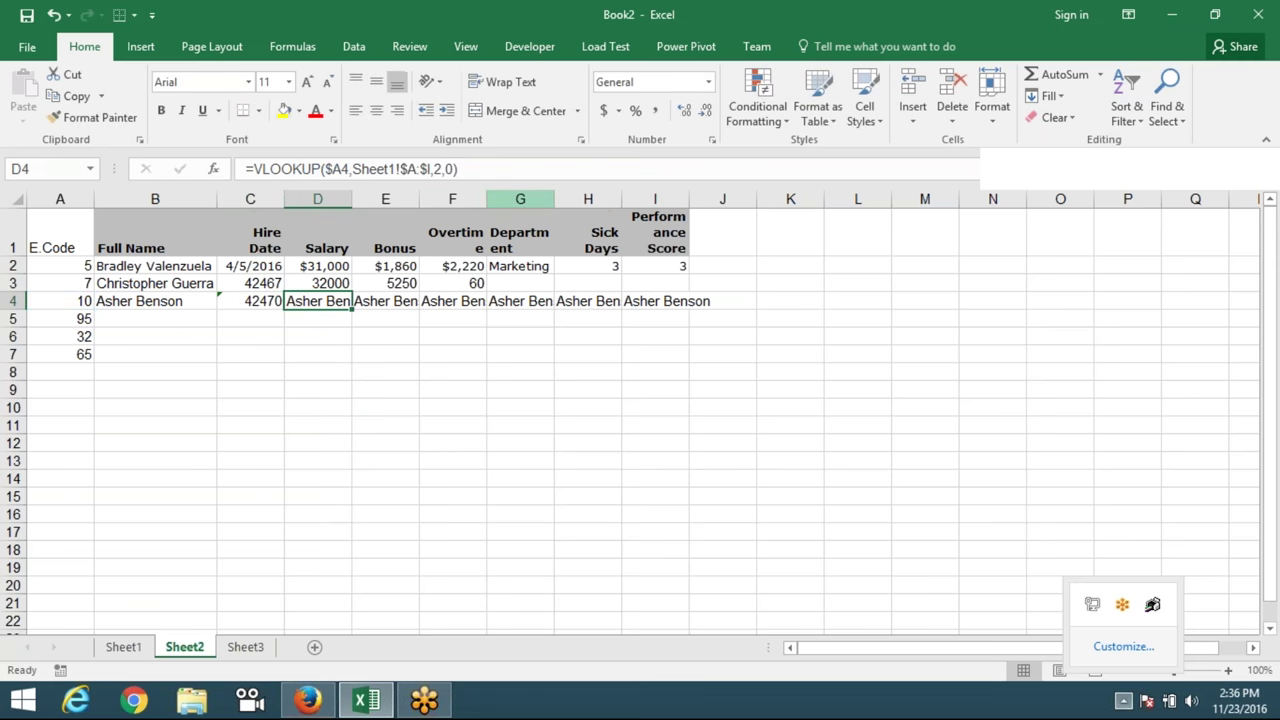
{"action": "left_click", "coordinate": [437, 169]}
{"action": "key", "text": "Delete"}
{"action": "type", "text": "4"}
{"action": "key", "text": "Tab"}
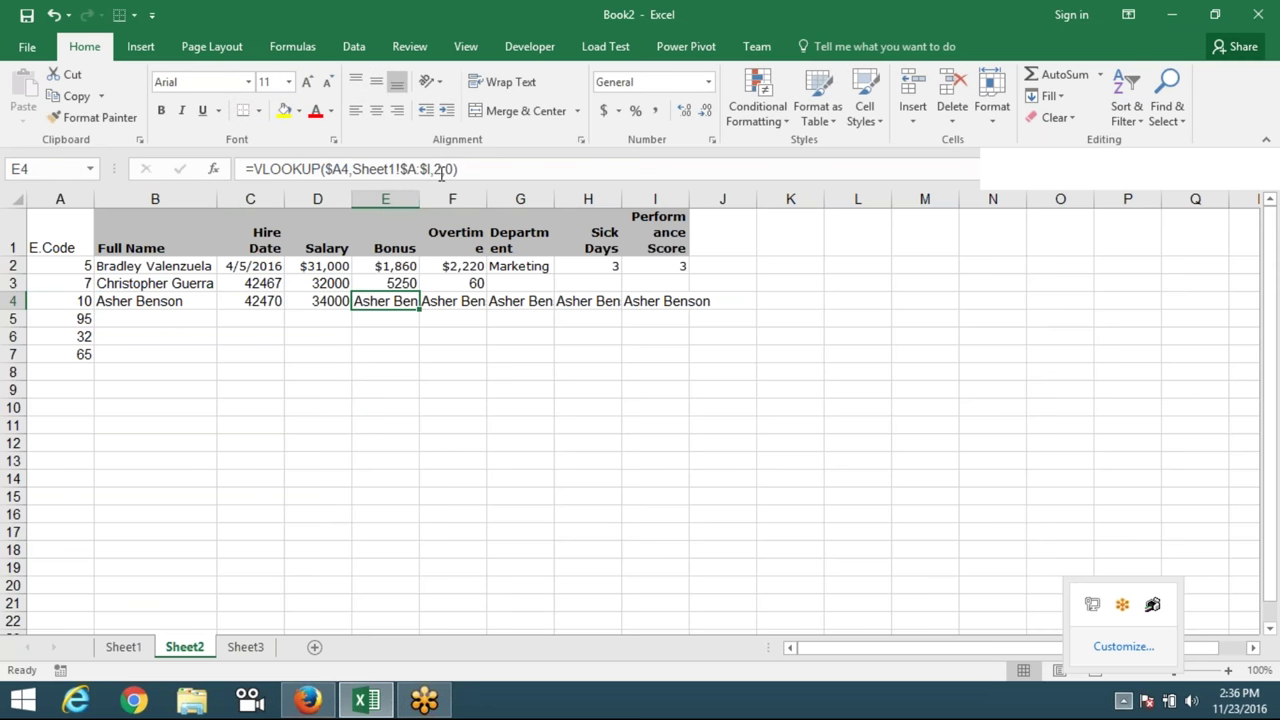
{"action": "left_click", "coordinate": [439, 169]}
{"action": "key", "text": "BackSpace"}
{"action": "type", "text": "5"}
{"action": "key", "text": "Tab"}
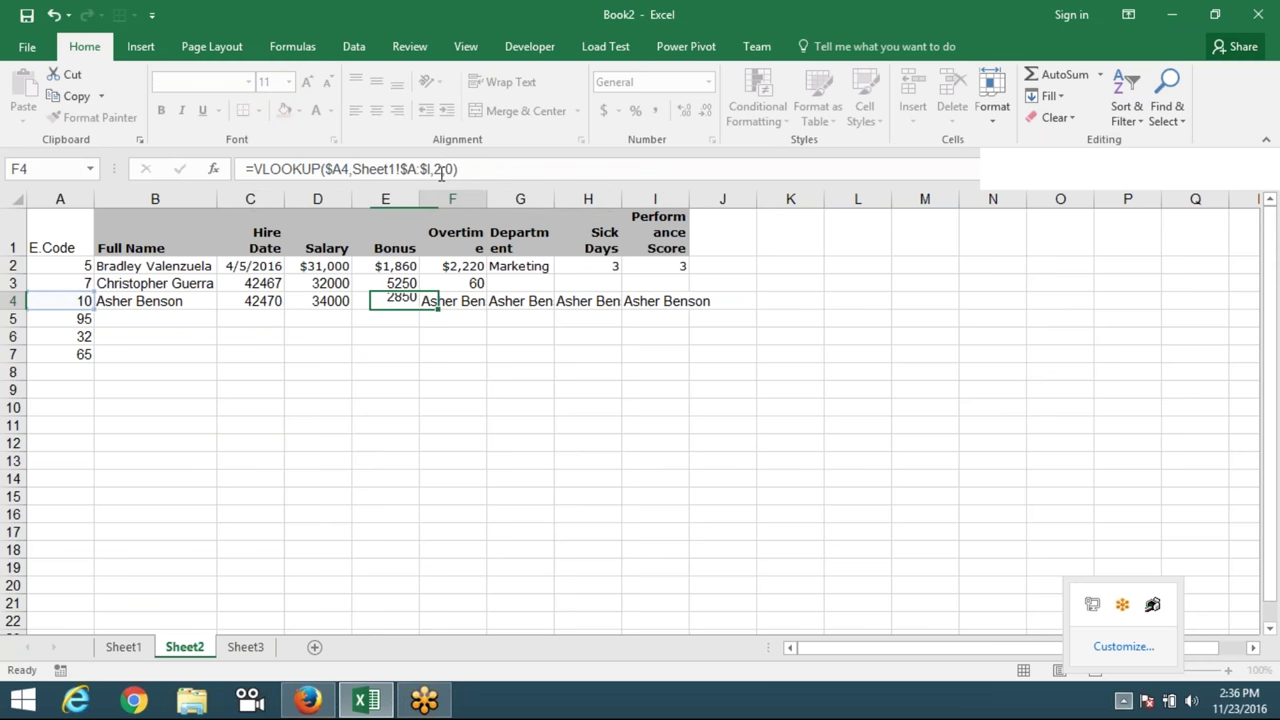
Set F4 to column 6 for overtime (1860) and G4 to column 7, returning Accounting.
{"action": "left_click", "coordinate": [441, 169]}
{"action": "key", "text": "BackSpace"}
{"action": "type", "text": "6"}
{"action": "key", "text": "Tab"}
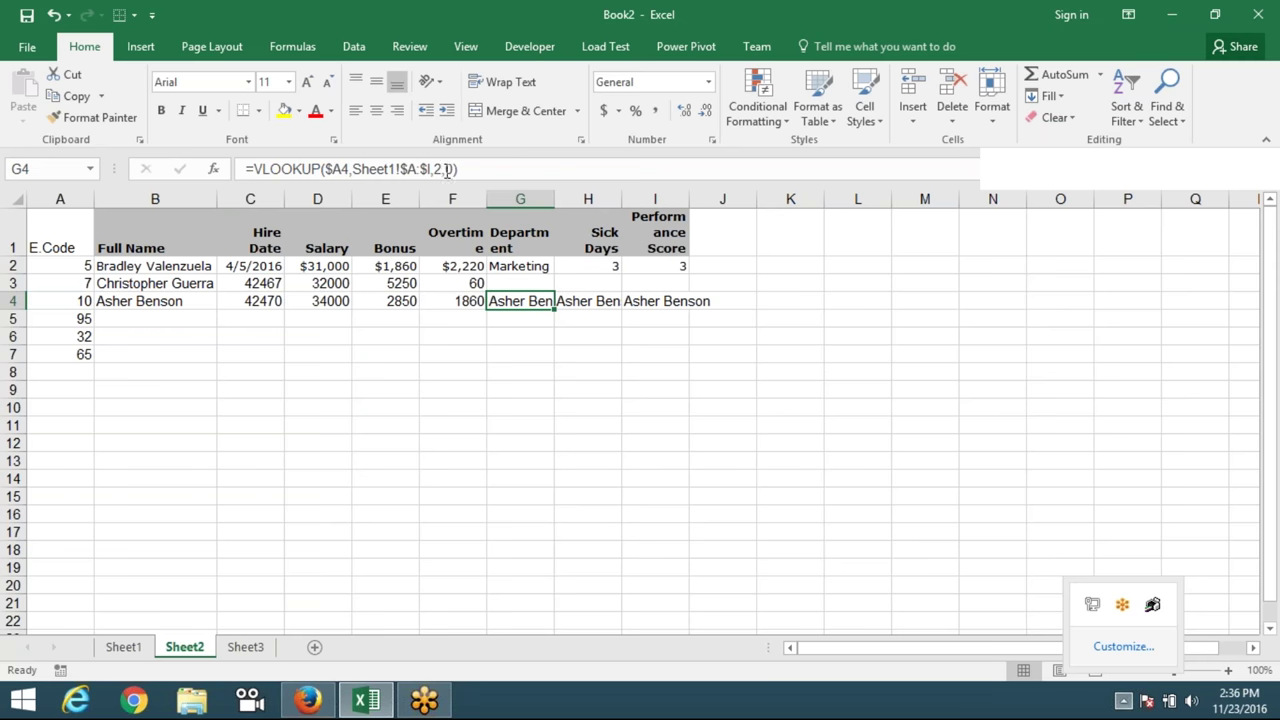
{"action": "left_click", "coordinate": [446, 170]}
{"action": "key", "text": "BackSpace"}
{"action": "type", "text": "5"}
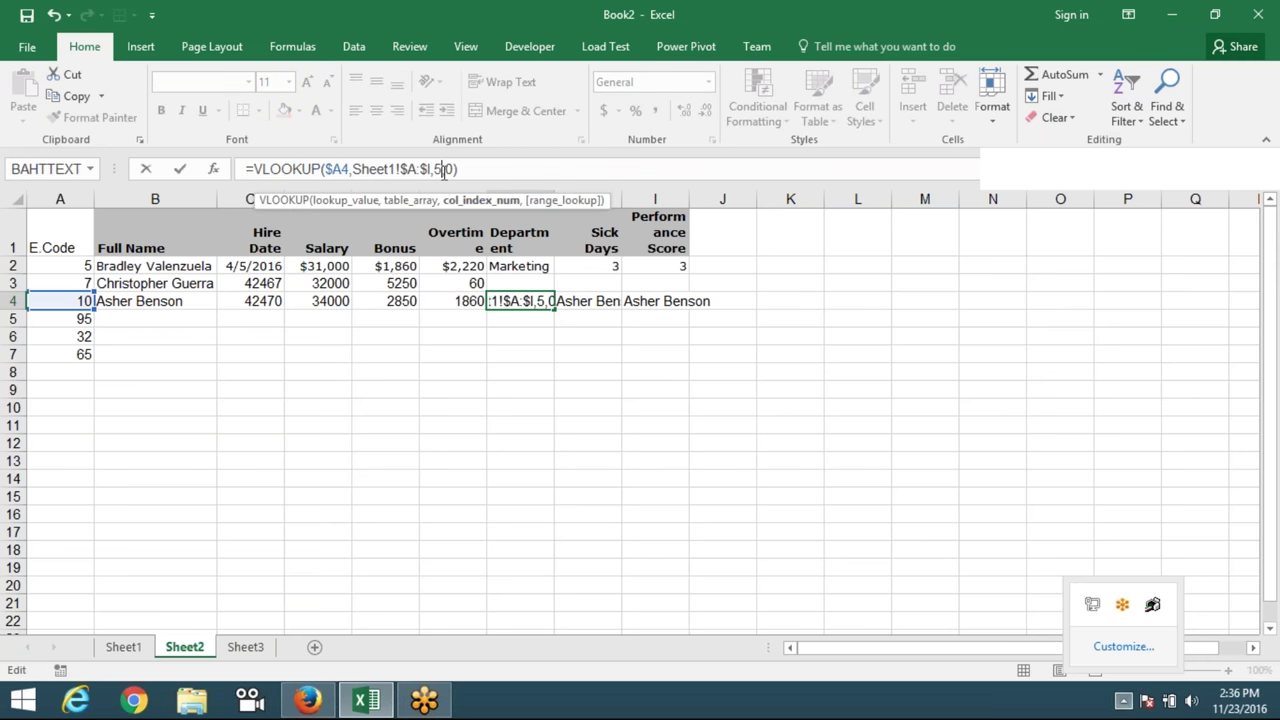
{"action": "key", "text": "Tab"}
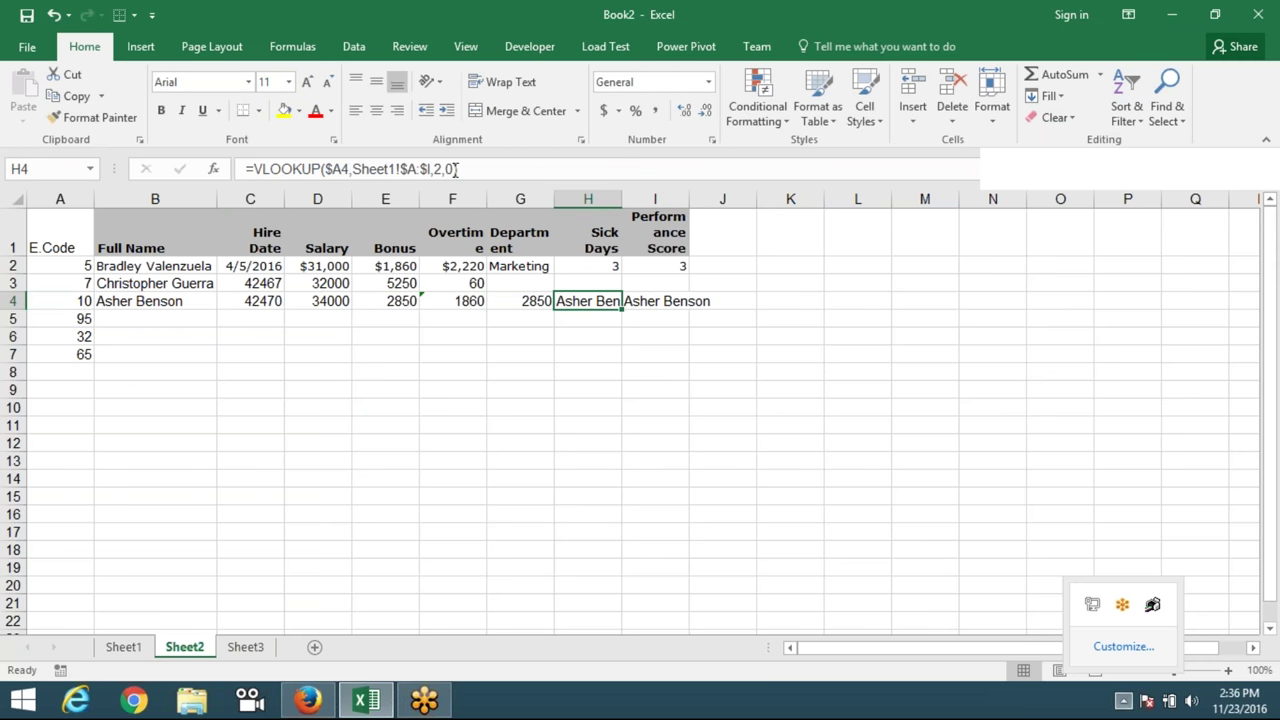
{"action": "left_click", "coordinate": [525, 293]}
{"action": "left_click", "coordinate": [445, 170]}
{"action": "key", "text": "BackSpace"}
{"action": "type", "text": "7"}
{"action": "key", "text": "Return"}
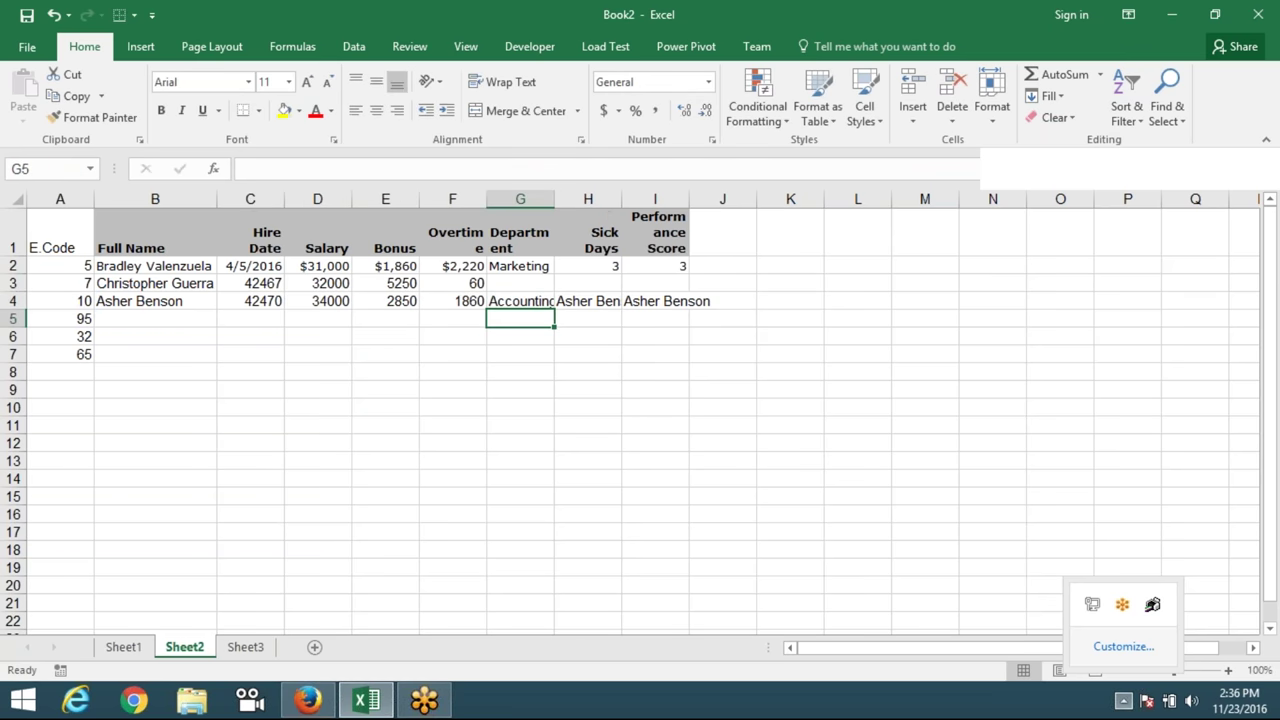
Set H4's sick days and I4's score (column 9) lookups, returning 1 and 5.
{"action": "left_click", "coordinate": [588, 301]}
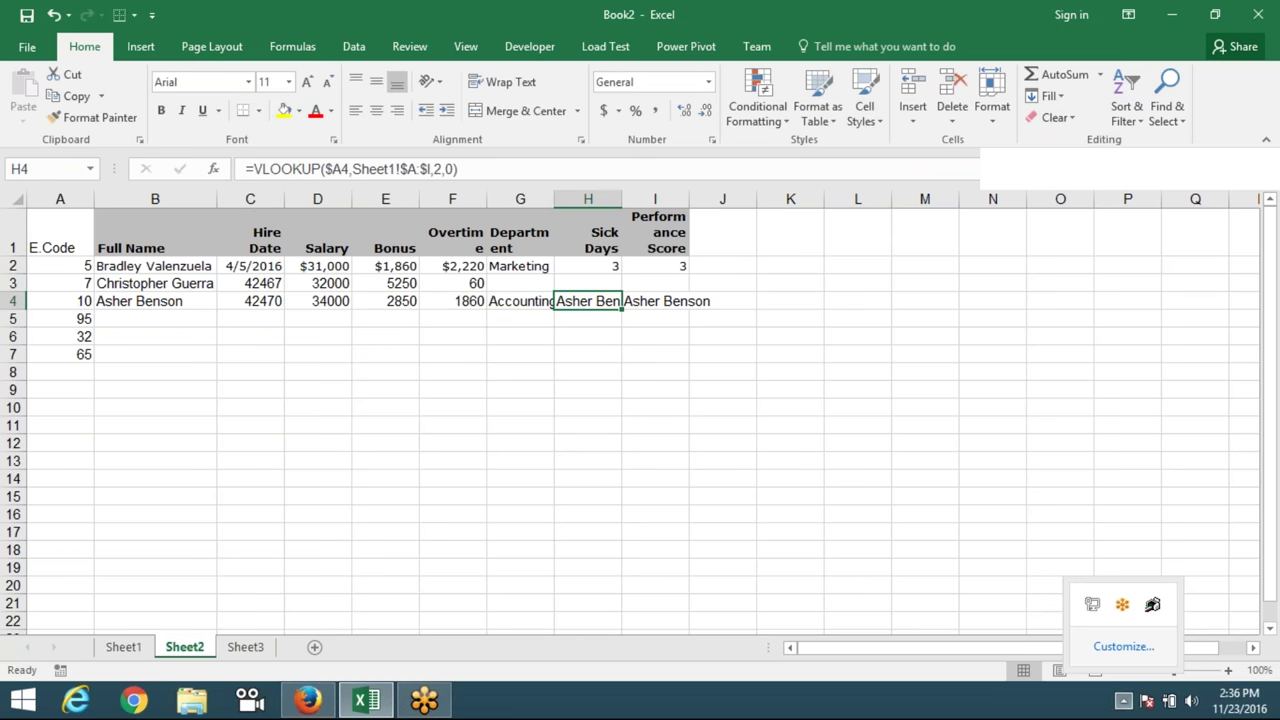
{"action": "left_click", "coordinate": [436, 170]}
{"action": "key", "text": "BackSpace"}
{"action": "type", "text": "1"}
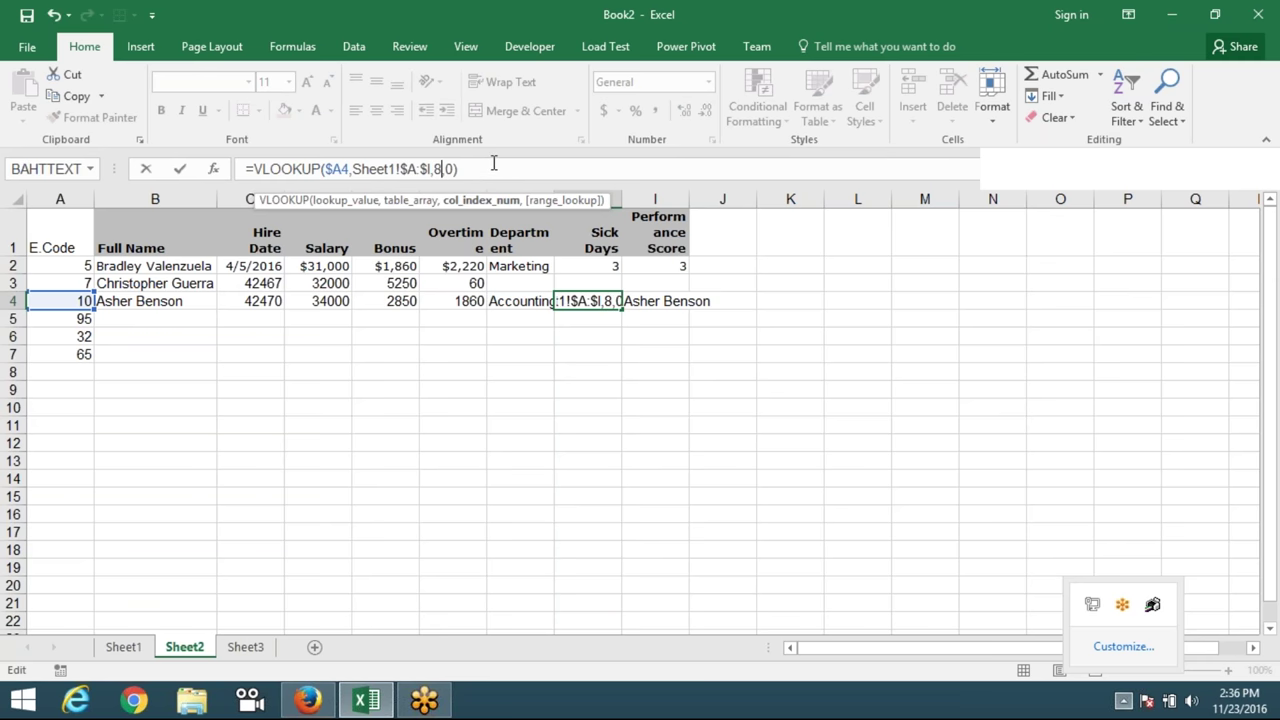
{"action": "key", "text": "Return"}
{"action": "key", "text": "Up"}
{"action": "key", "text": "Right"}
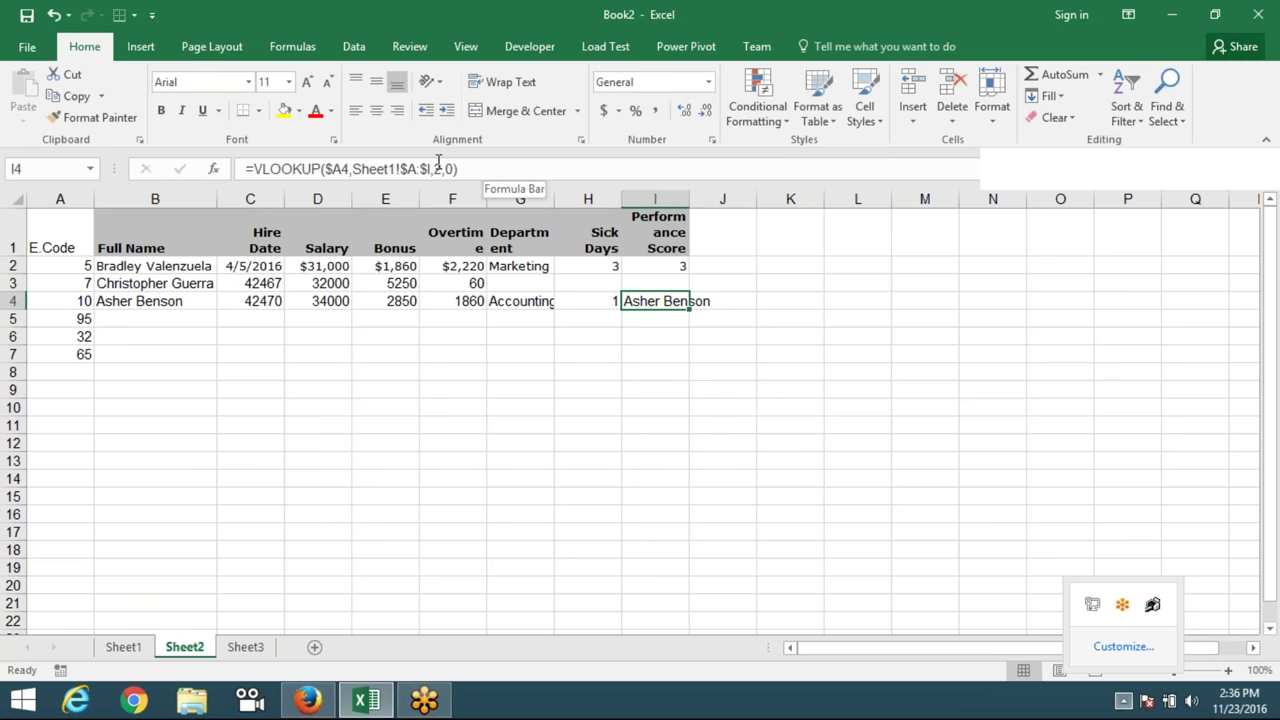
{"action": "left_click", "coordinate": [436, 170]}
{"action": "key", "text": "BackSpace"}
{"action": "type", "text": "9"}
{"action": "key", "text": "Return"}
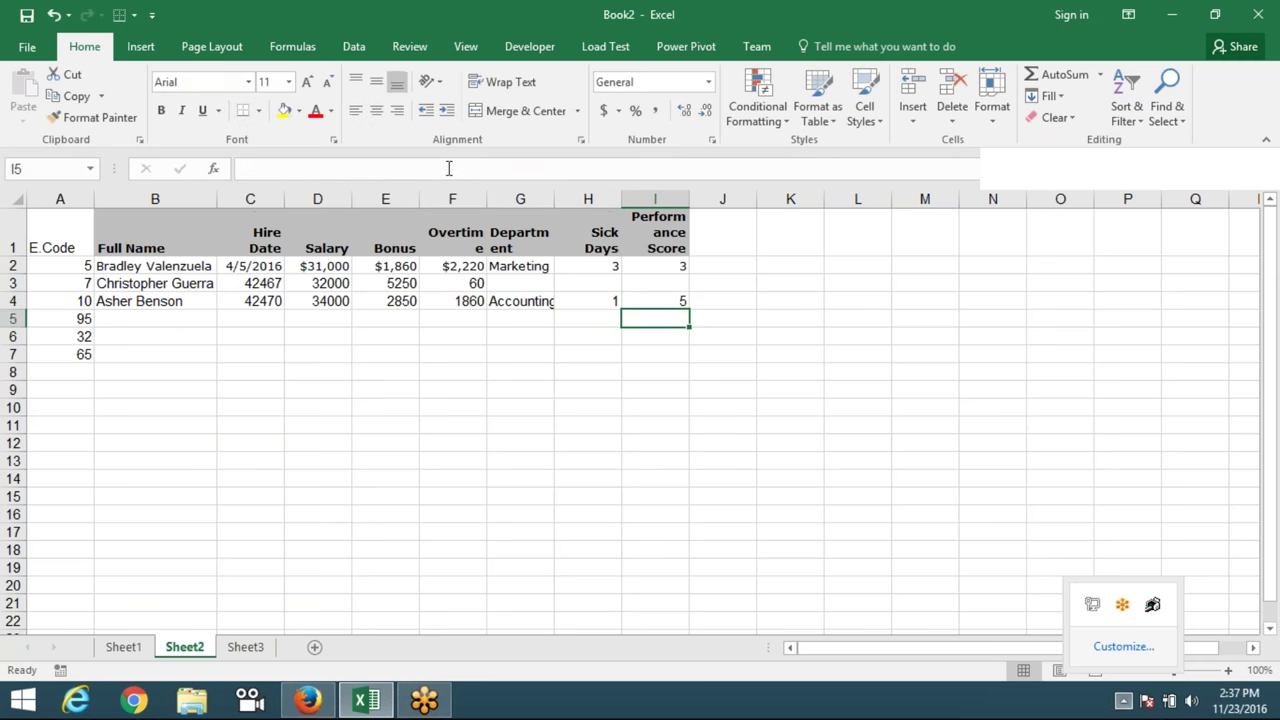
{"action": "left_click_drag", "start_coordinate": [143, 301], "coordinate": [657, 303]}
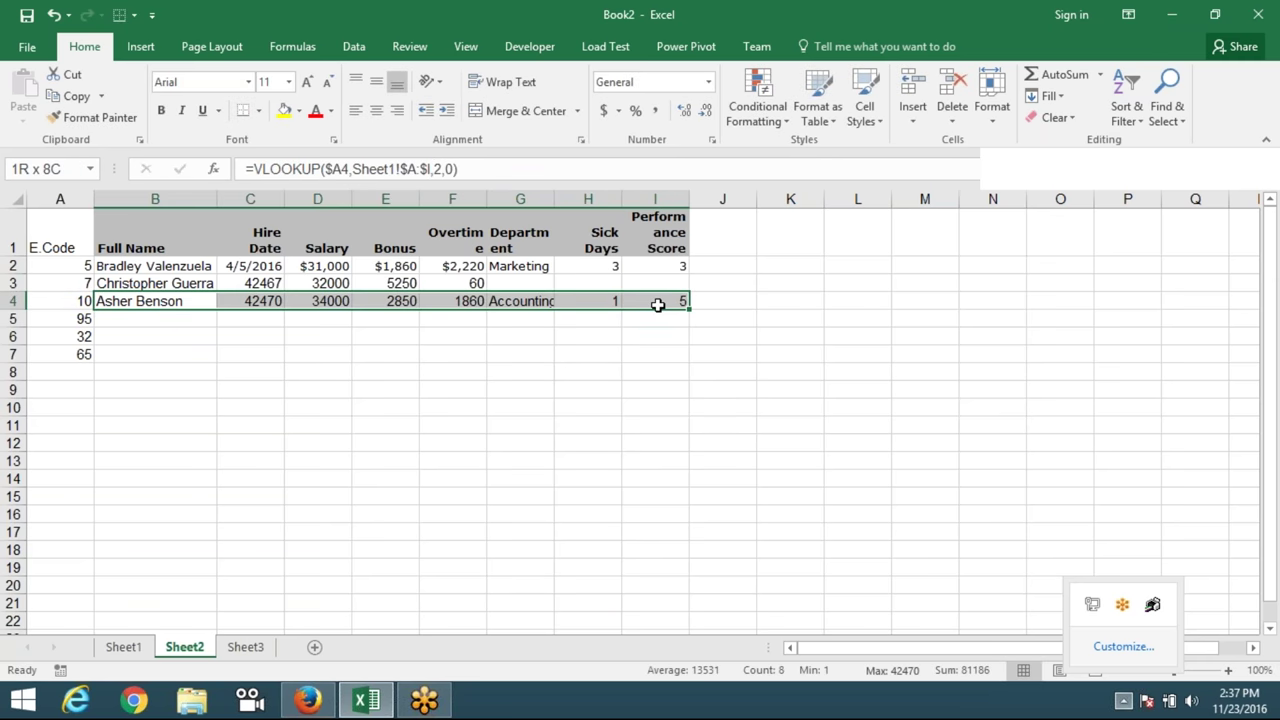
Cancel the started entry in row 5 and insert an empty row above the table.
{"action": "left_click", "coordinate": [188, 322]}
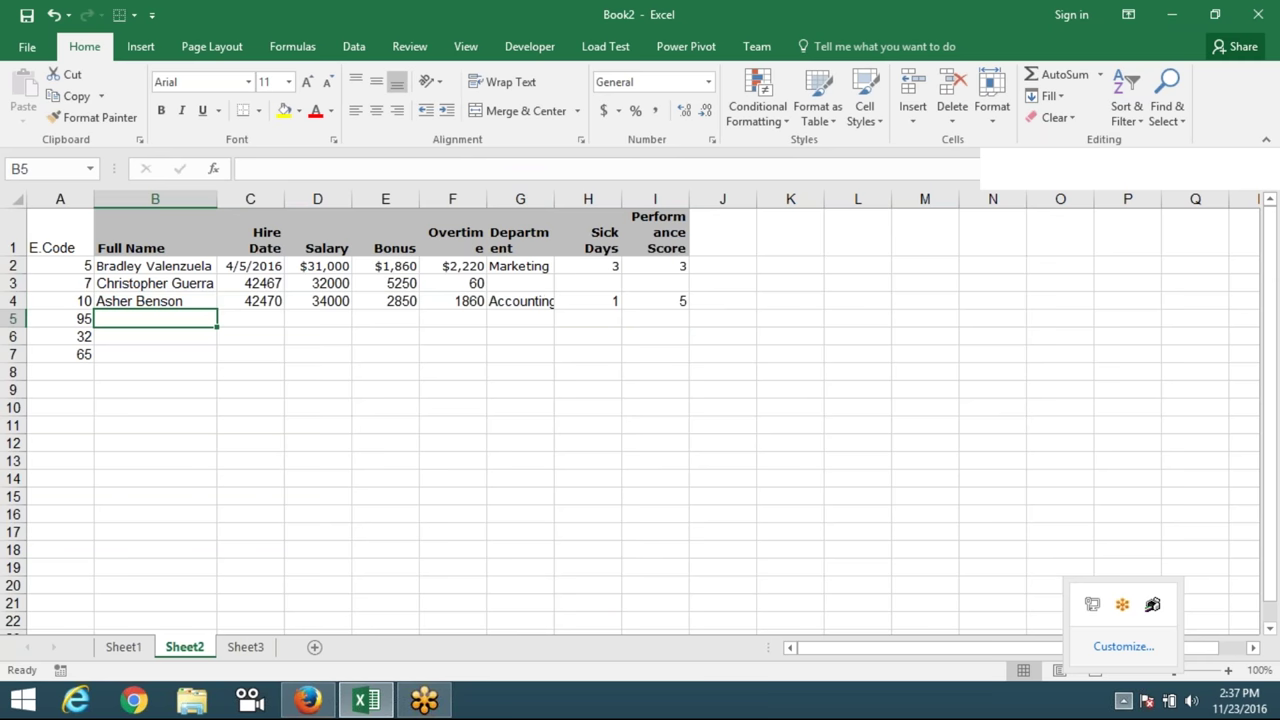
{"action": "type", "text": "="}
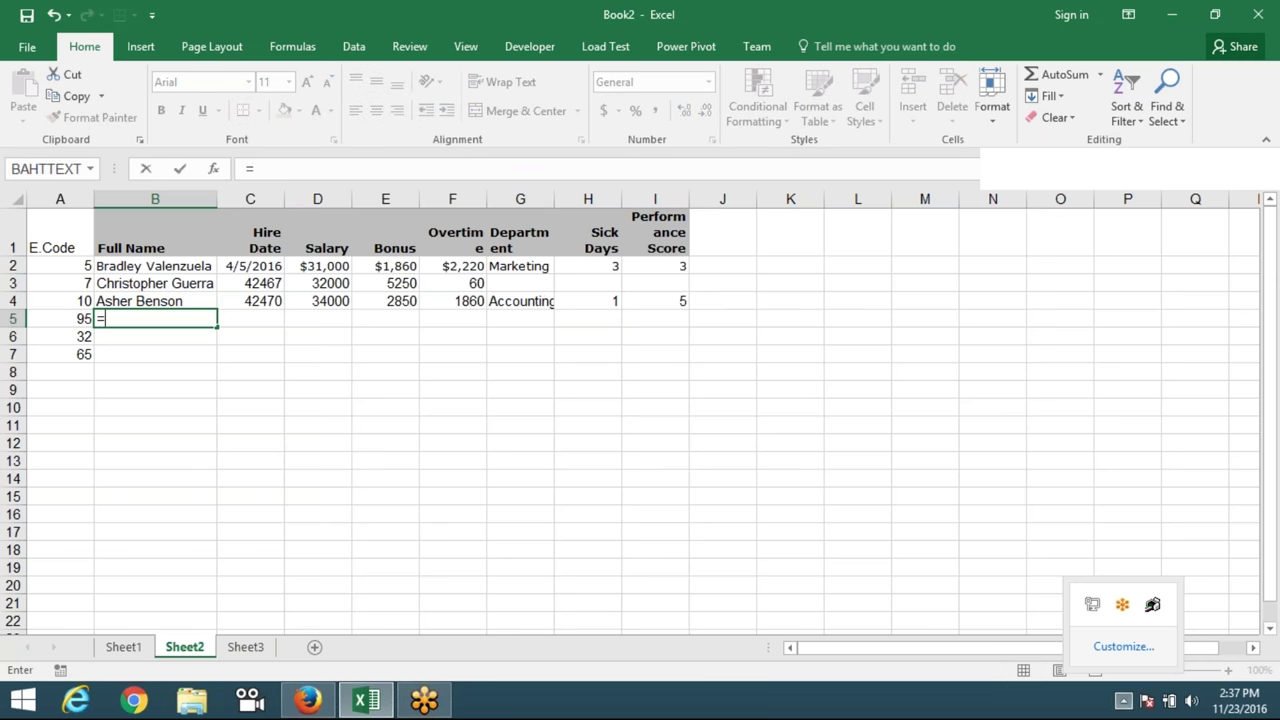
{"action": "key", "text": "Escape"}
{"action": "left_click", "coordinate": [13, 228]}
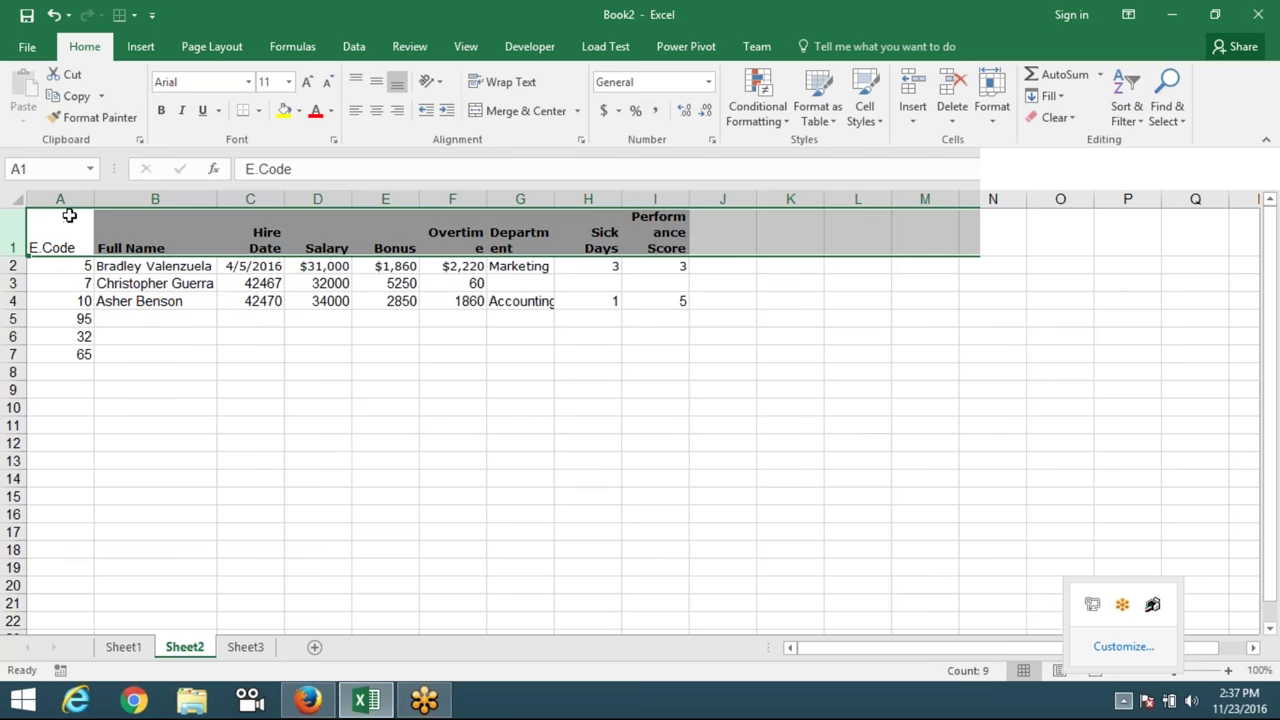
{"action": "key", "text": "ctrl+plus"}
{"action": "key", "text": "Right"}
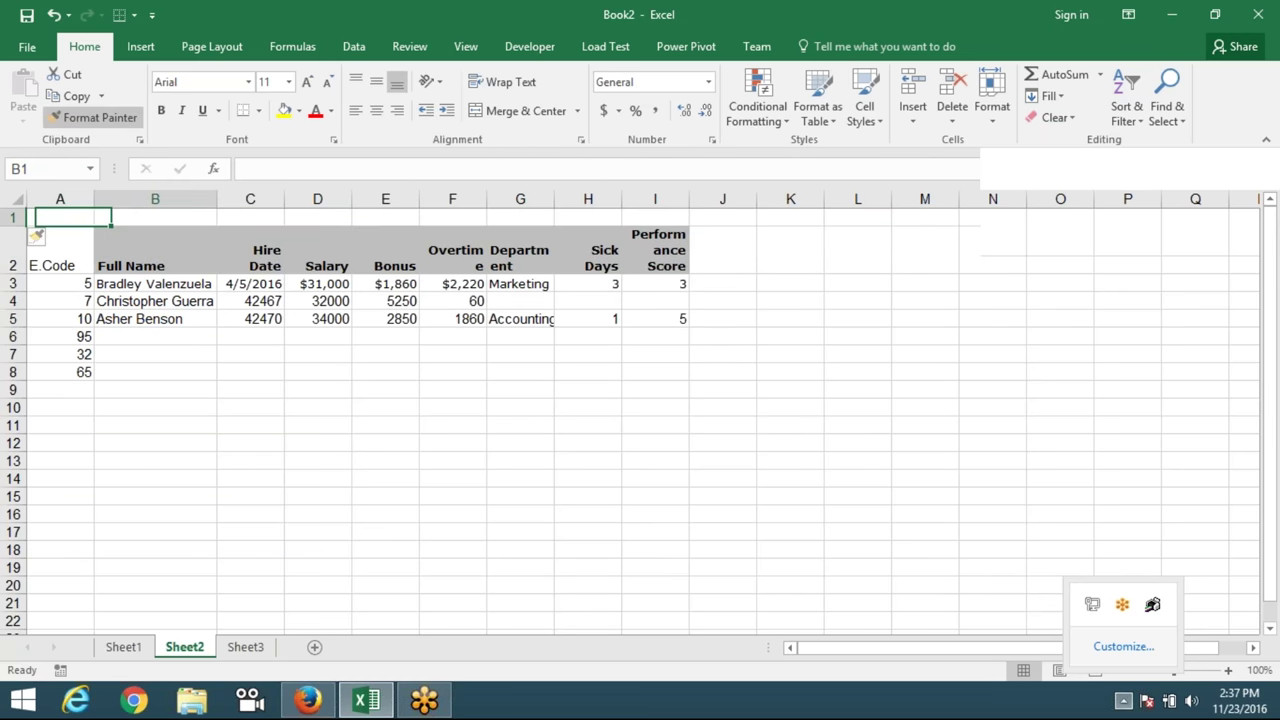
Enter 2 and 3 in B1:C1 and extend the series to 9 in I1.
{"action": "type", "text": "2"}
{"action": "key", "text": "Tab"}
{"action": "type", "text": "3"}
{"action": "key", "text": "Tab"}
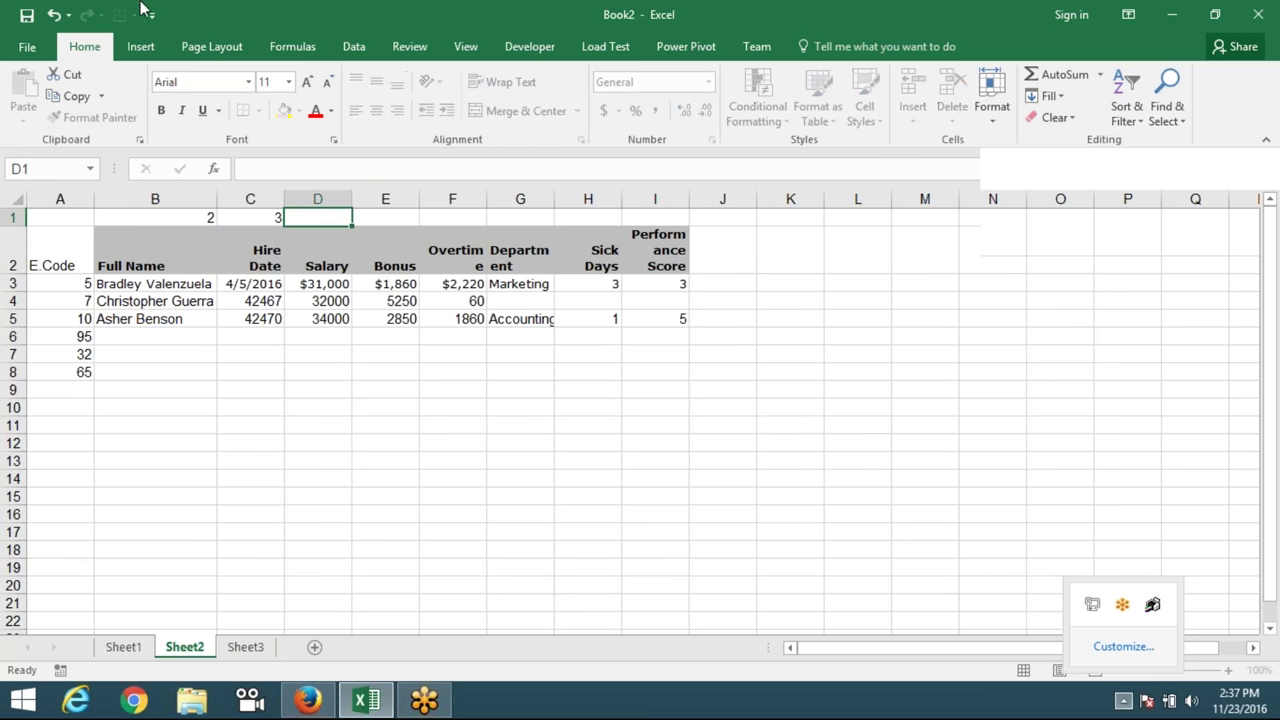
{"action": "left_click", "coordinate": [210, 220]}
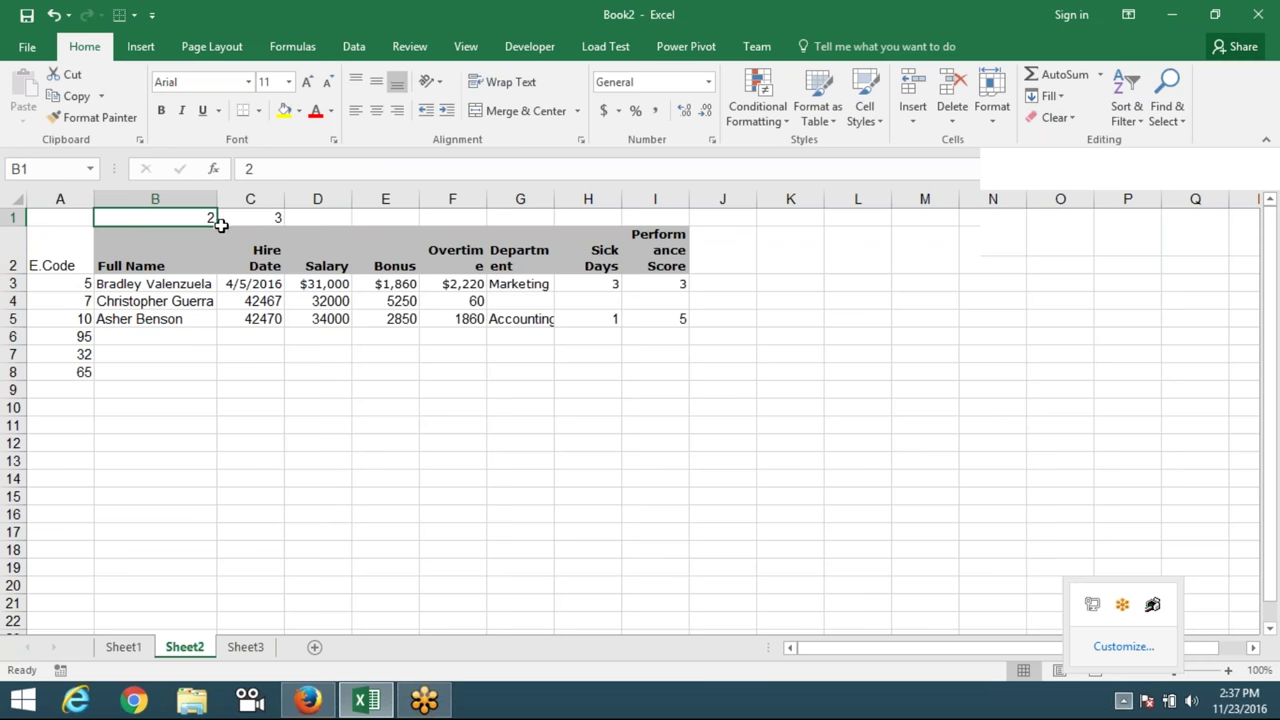
{"action": "left_click_drag", "start_coordinate": [214, 219], "coordinate": [680, 232]}
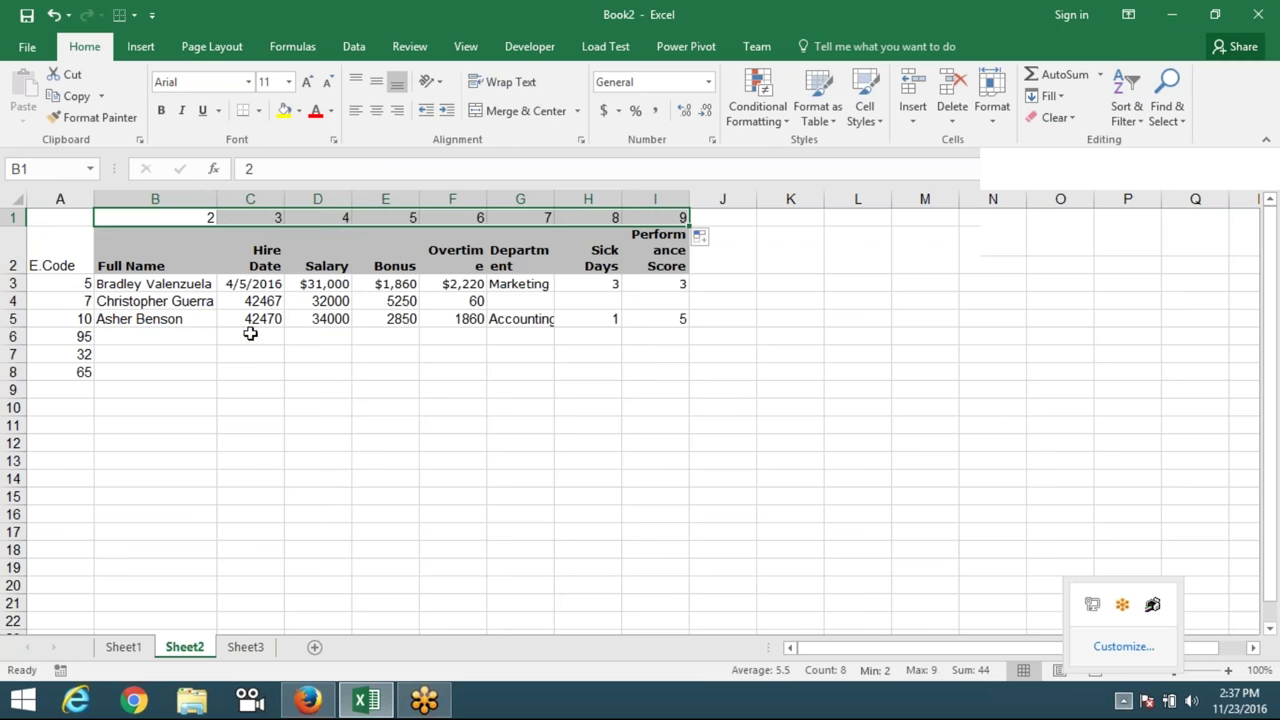
{"action": "left_click", "coordinate": [151, 336]}
Enter =VLOOKUP(A6,Sheet1!A:I,Sheet2!B1) in B6 to return code 95's full name.
{"action": "type", "text": "=vl"}
{"action": "key", "text": "Tab"}
{"action": "key", "text": "Left"}
{"action": "type", "text": ","}
{"action": "left_click", "coordinate": [123, 647]}
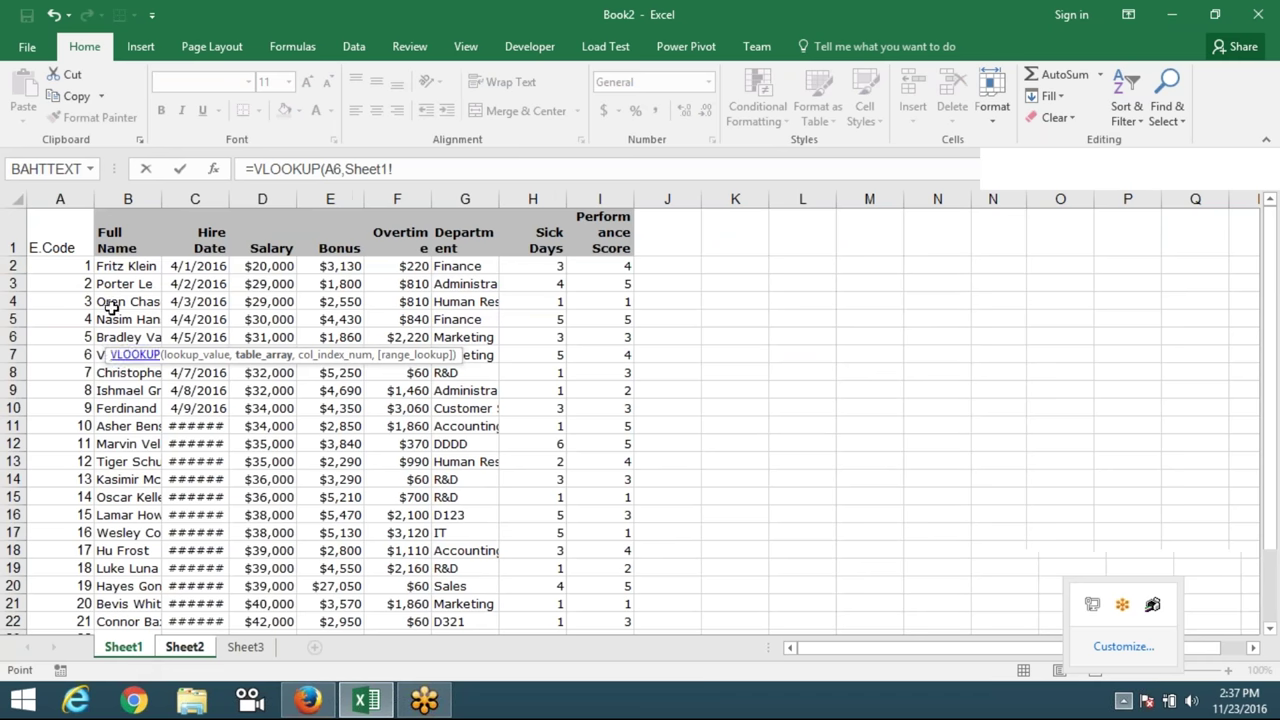
{"action": "left_click", "coordinate": [88, 195]}
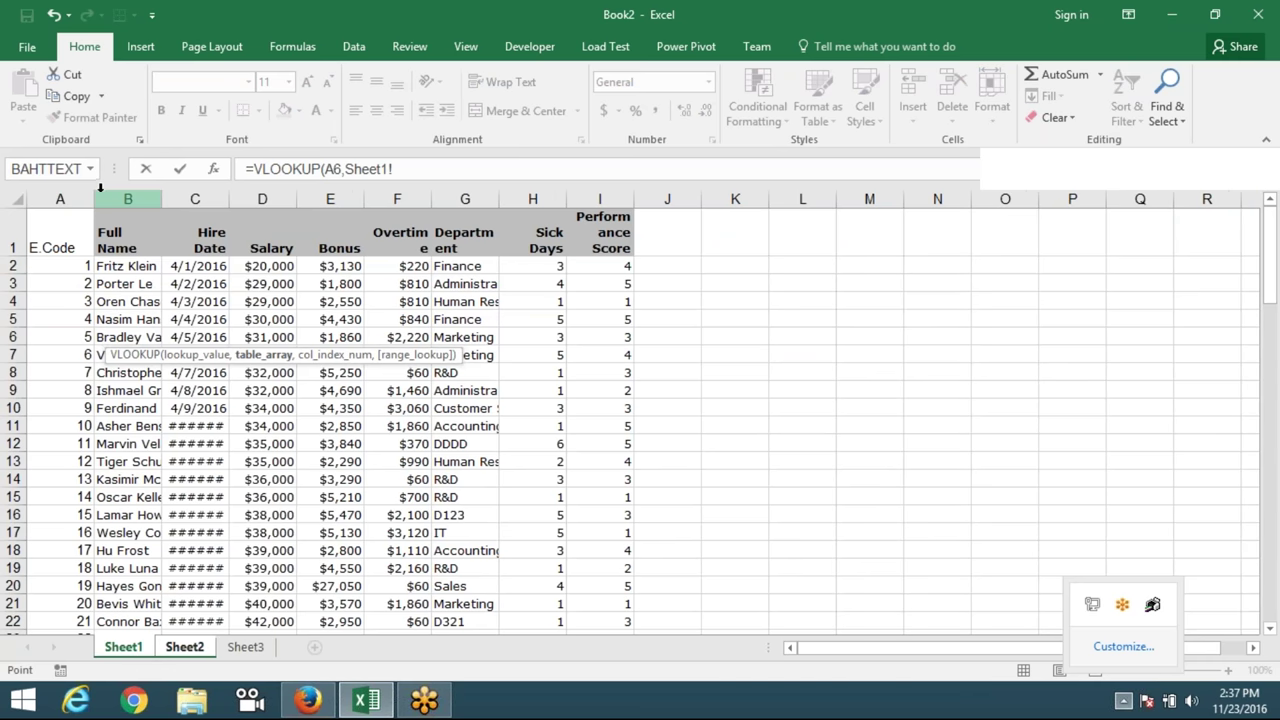
{"action": "left_click_drag", "start_coordinate": [110, 194], "coordinate": [617, 208]}
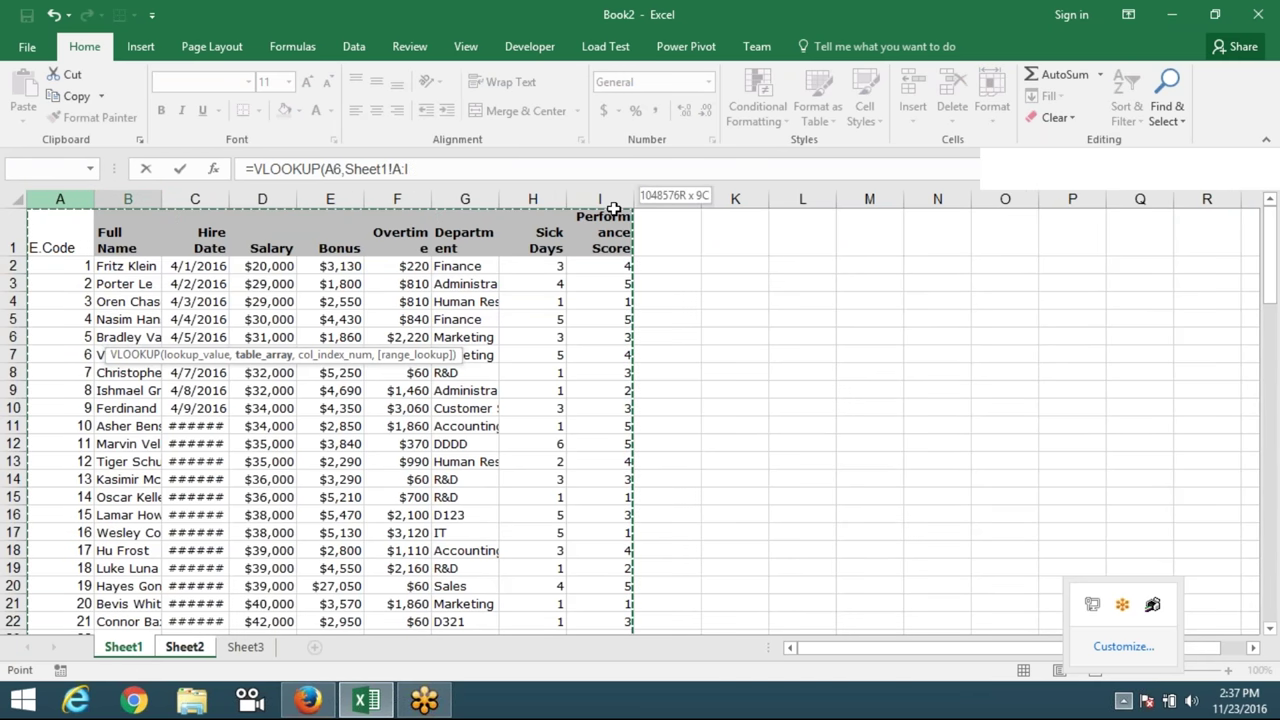
{"action": "type", "text": ","}
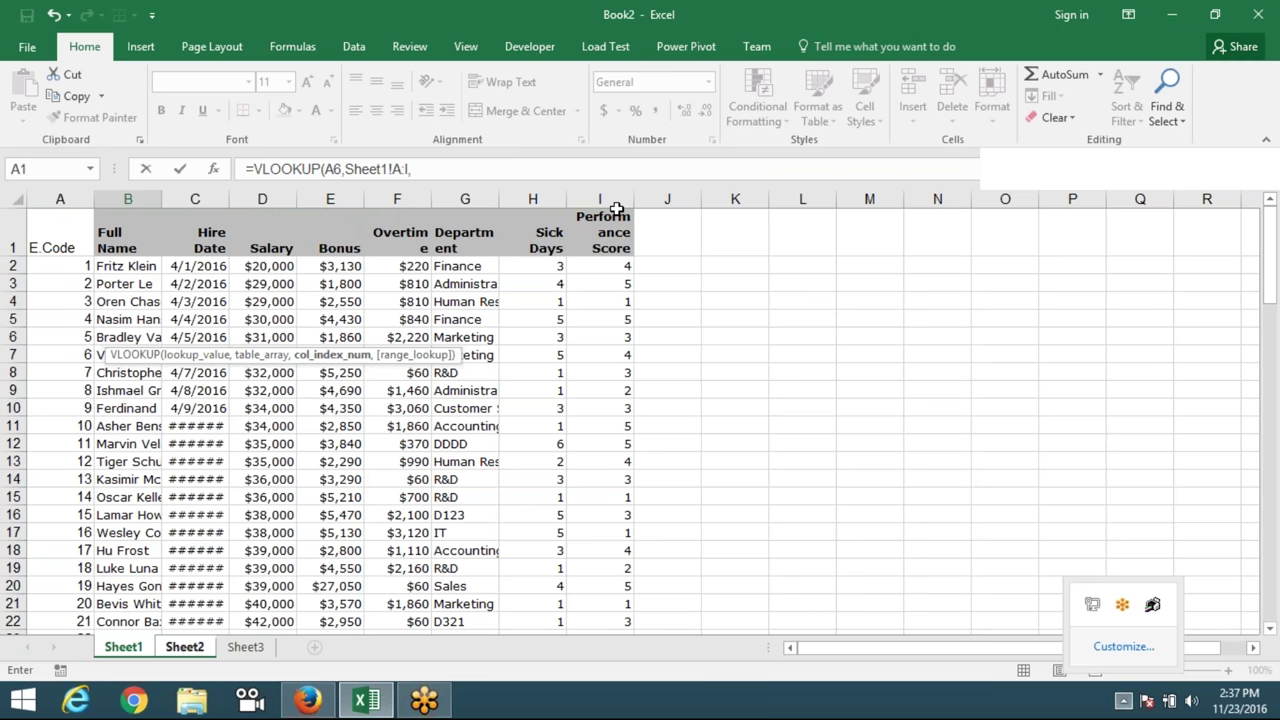
{"action": "left_click", "coordinate": [186, 648]}
{"action": "left_click", "coordinate": [200, 218]}
{"action": "key", "text": "Return"}
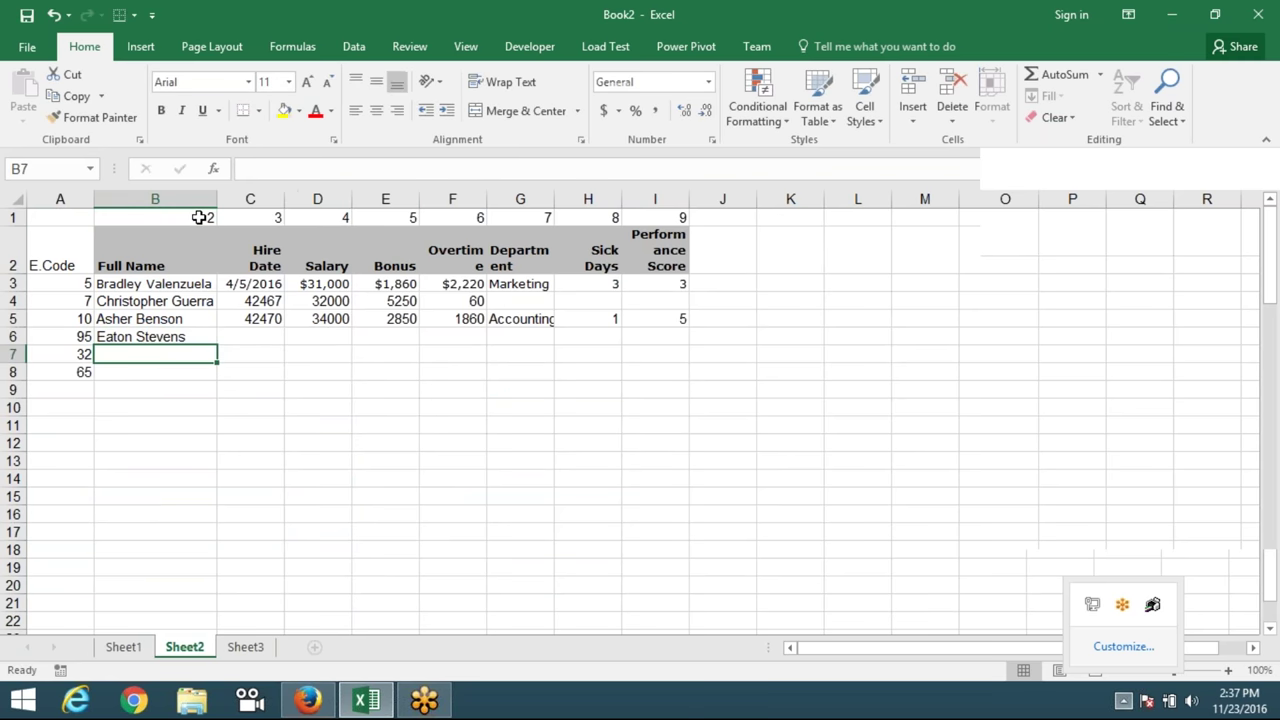
{"action": "key", "text": "Up"}
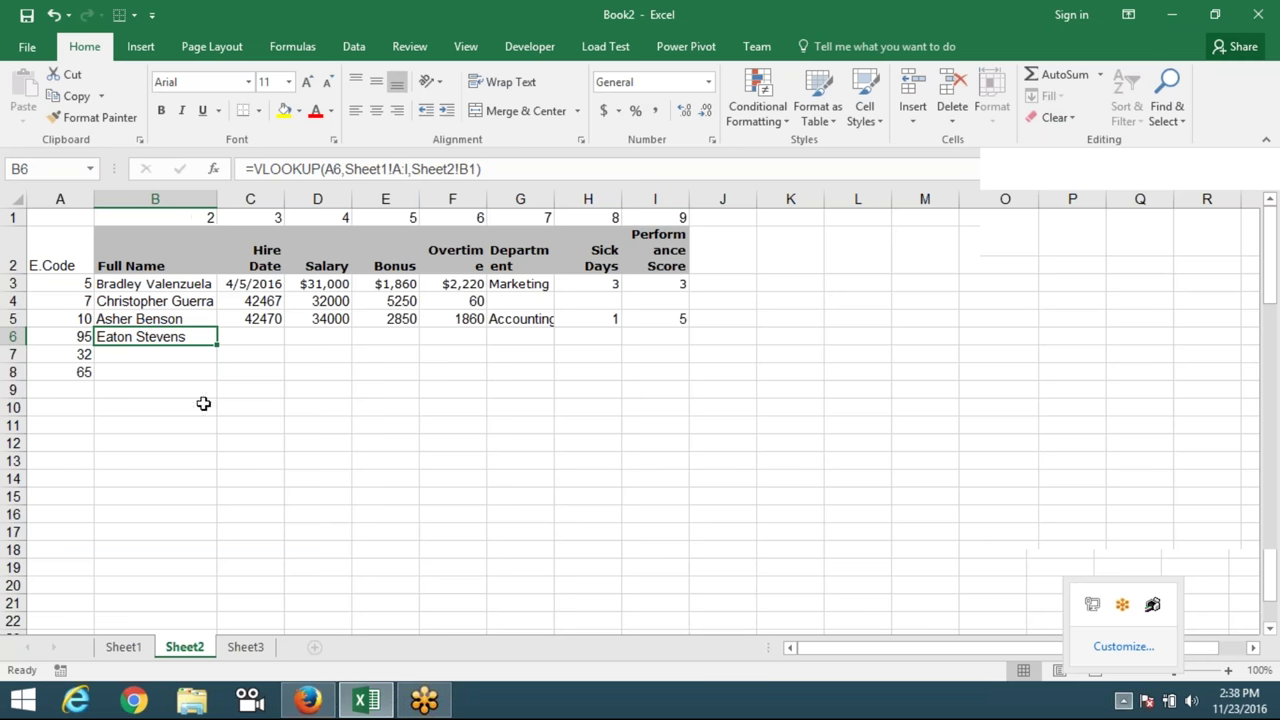
Add a 0 argument to B6's VLOOKUP so it does an exact match.
{"action": "left_click", "coordinate": [475, 170]}
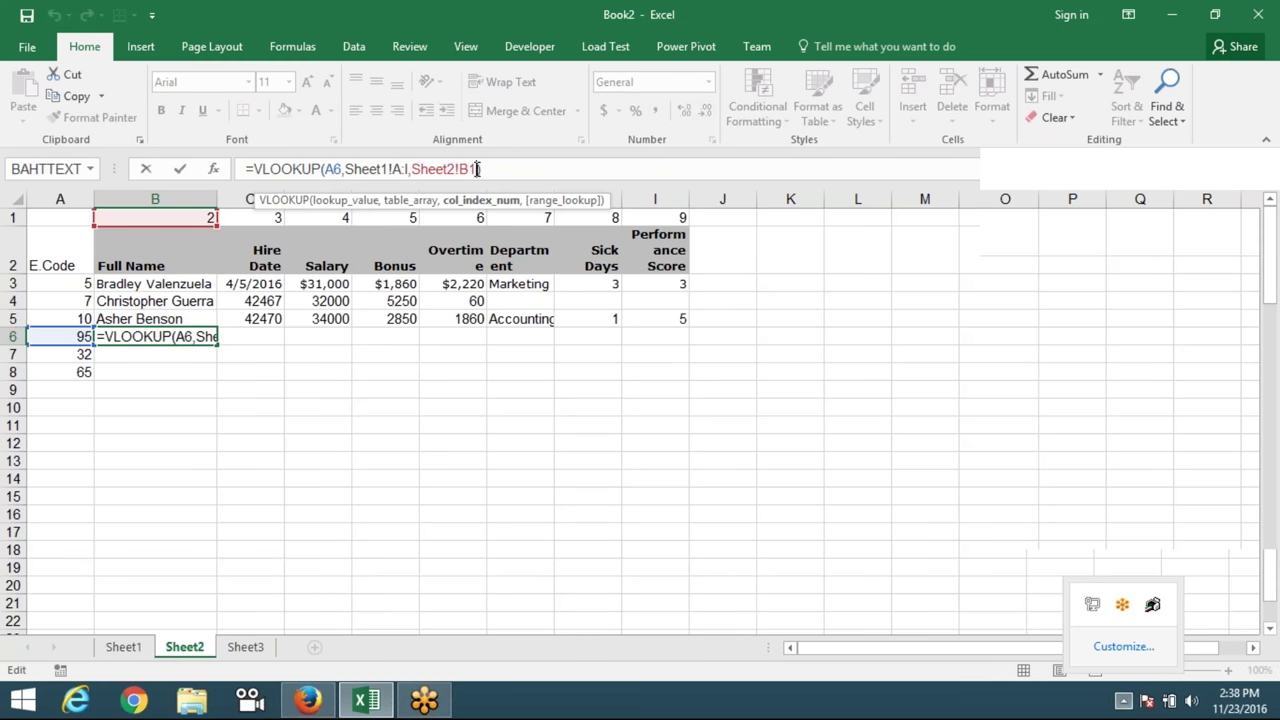
{"action": "type", "text": ",0"}
{"action": "key", "text": "Return"}
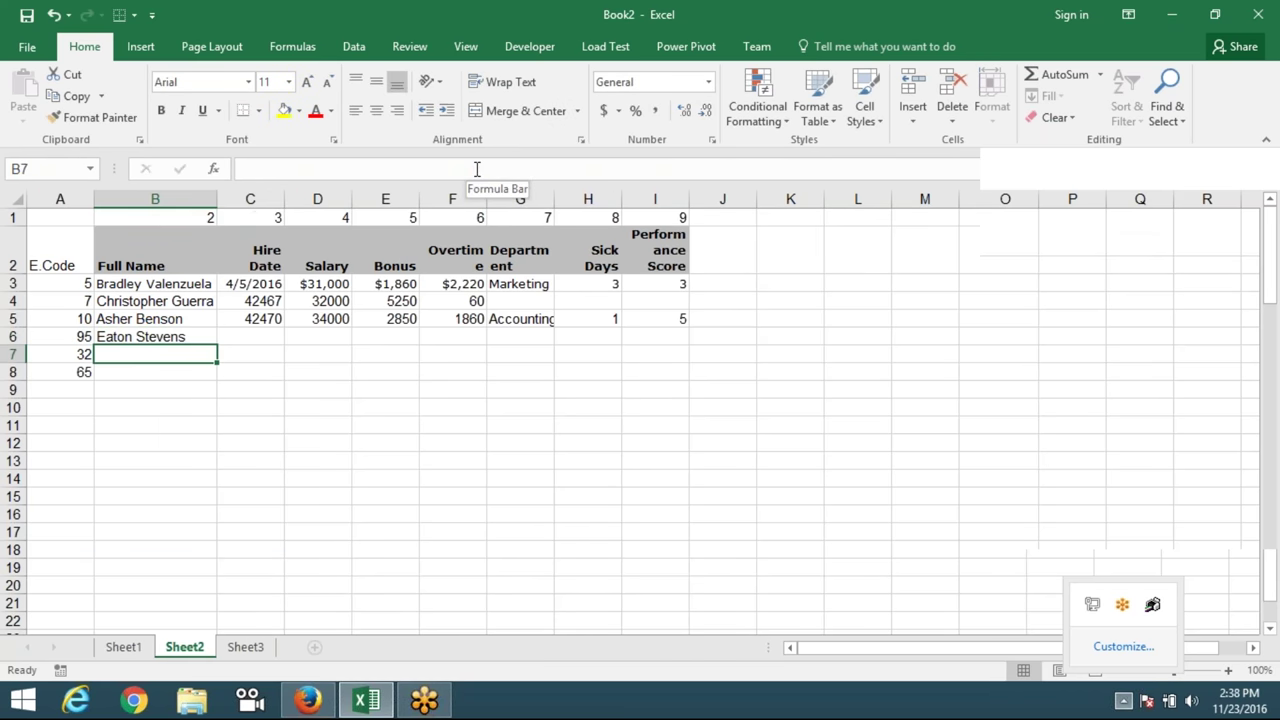
{"action": "key", "text": "Up"}
Lock B6's references as $A6, B$1 and Sheet1!$A:$I.
{"action": "left_click", "coordinate": [329, 169]}
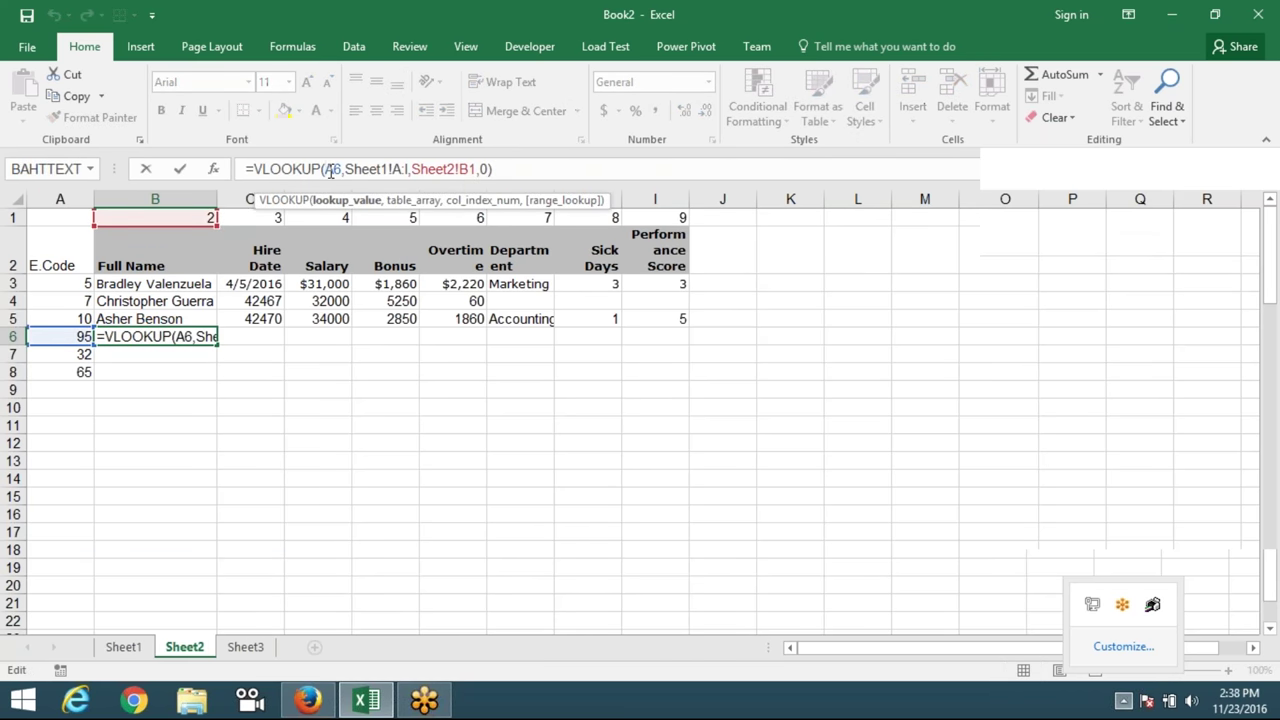
{"action": "type", "text": "$"}
{"action": "left_click", "coordinate": [476, 170]}
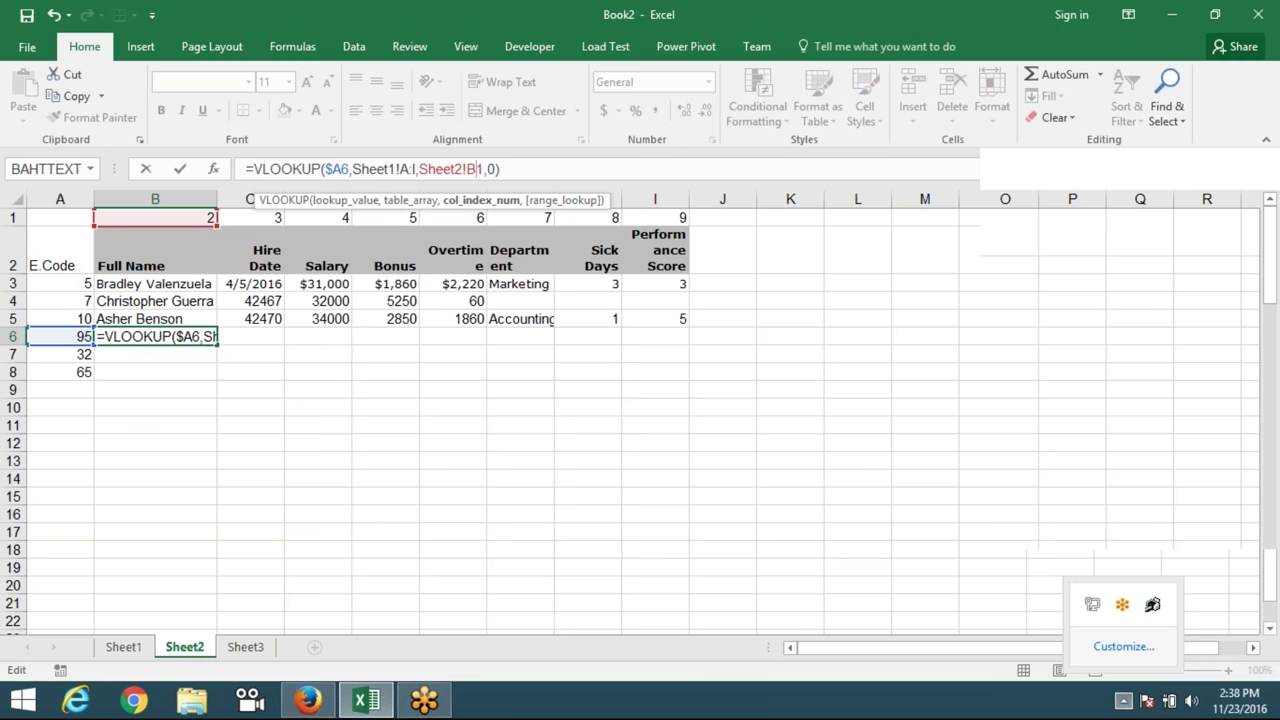
{"action": "type", "text": "$"}
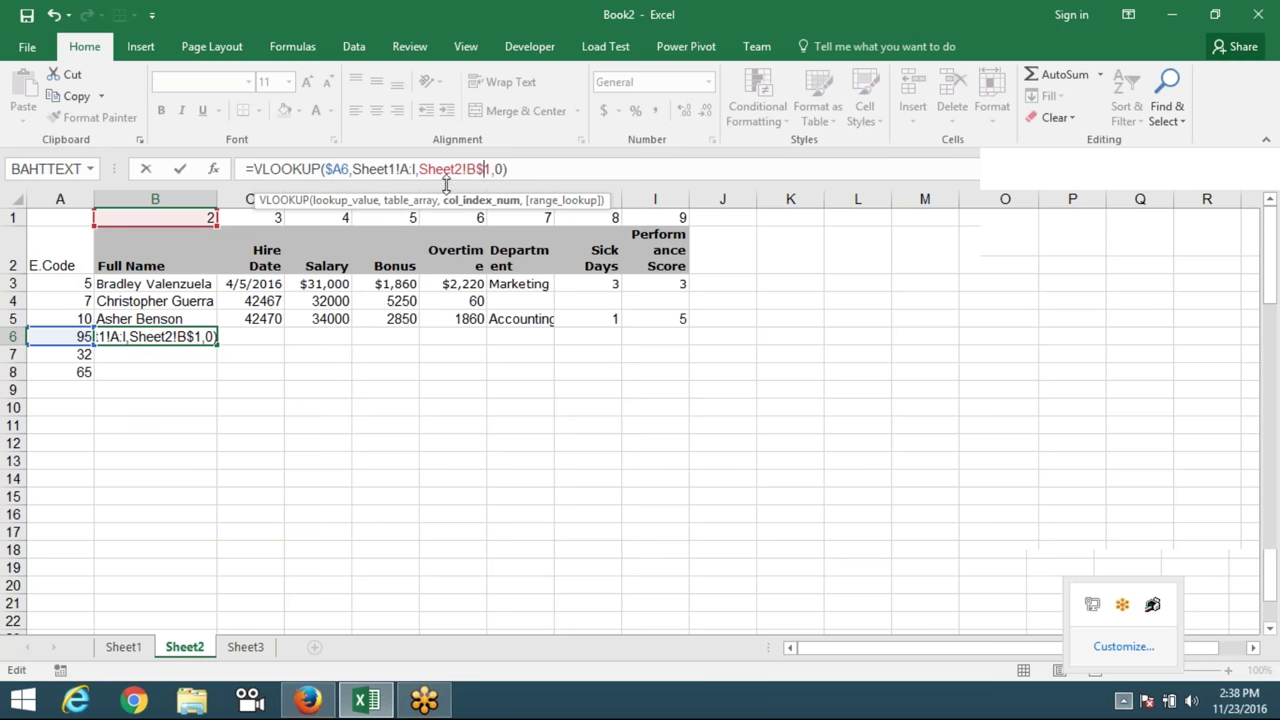
{"action": "left_click", "coordinate": [410, 170]}
{"action": "key", "text": "F4"}
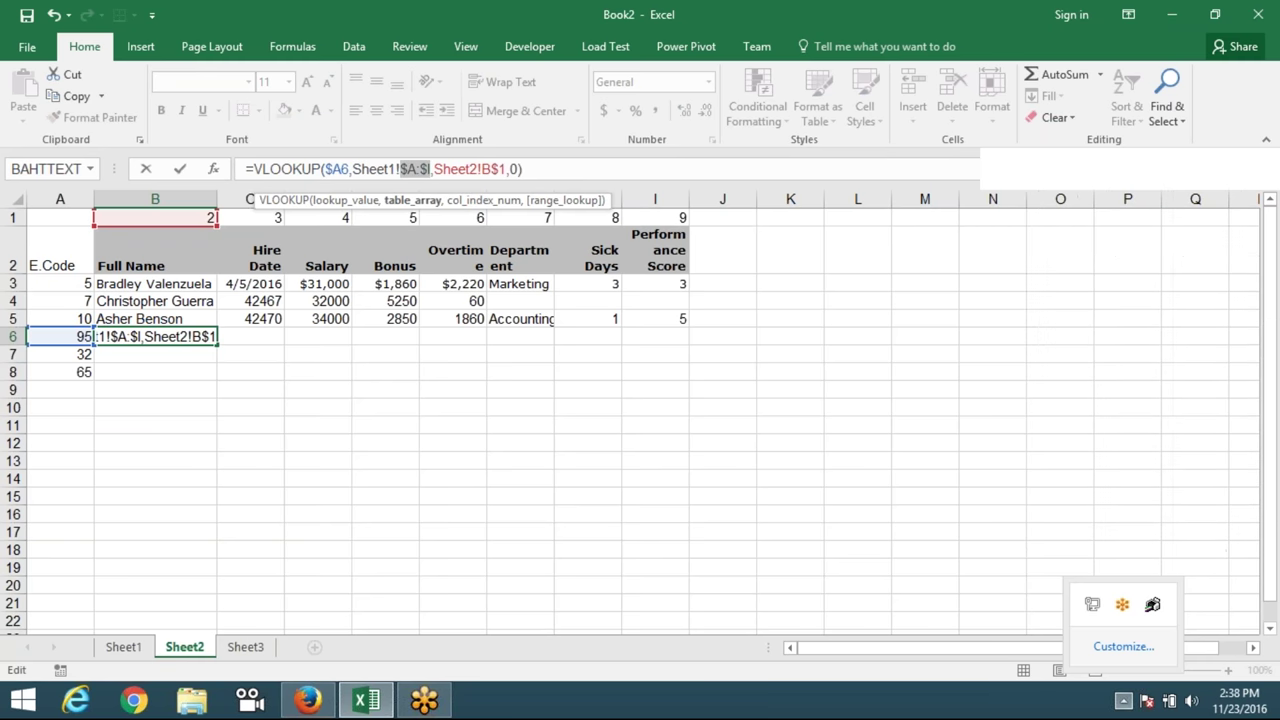
{"action": "key", "text": "Return"}
Copy the B6 formula across B6:I6 with Ctrl+R.
{"action": "left_click_drag", "start_coordinate": [155, 336], "coordinate": [655, 336]}
{"action": "key", "text": "ctrl+r"}
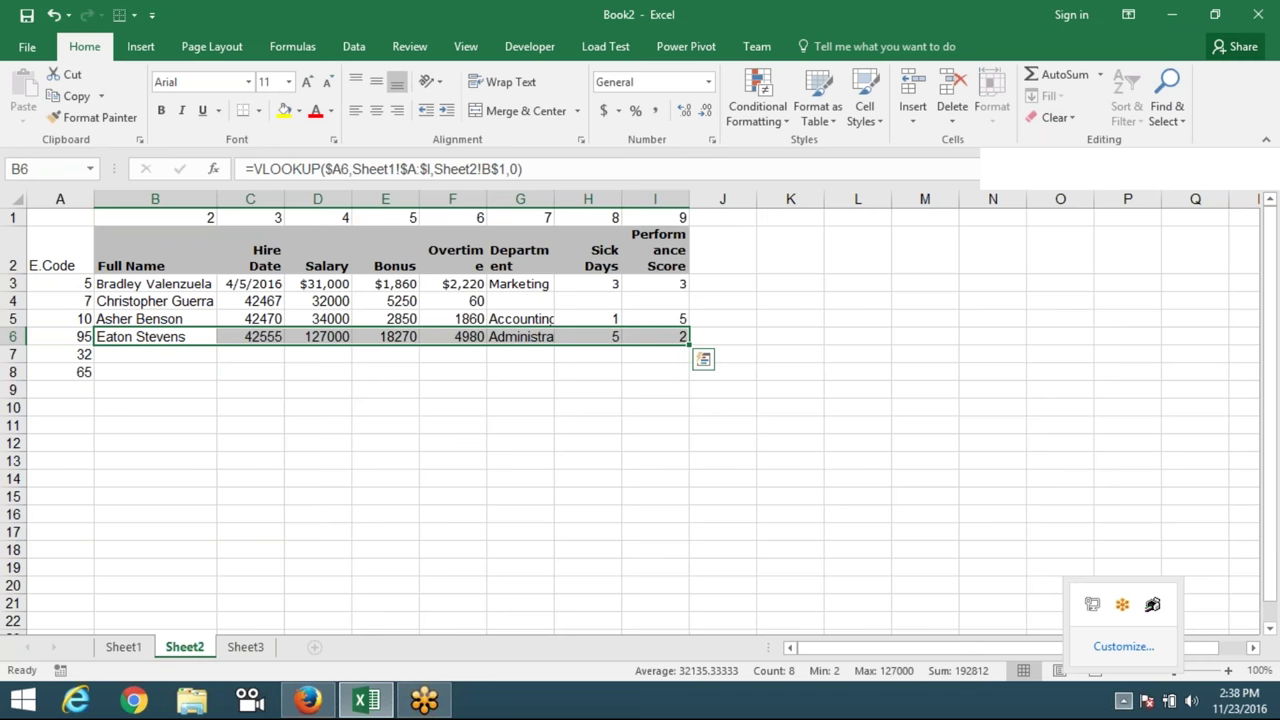
{"action": "left_click", "coordinate": [155, 354]}
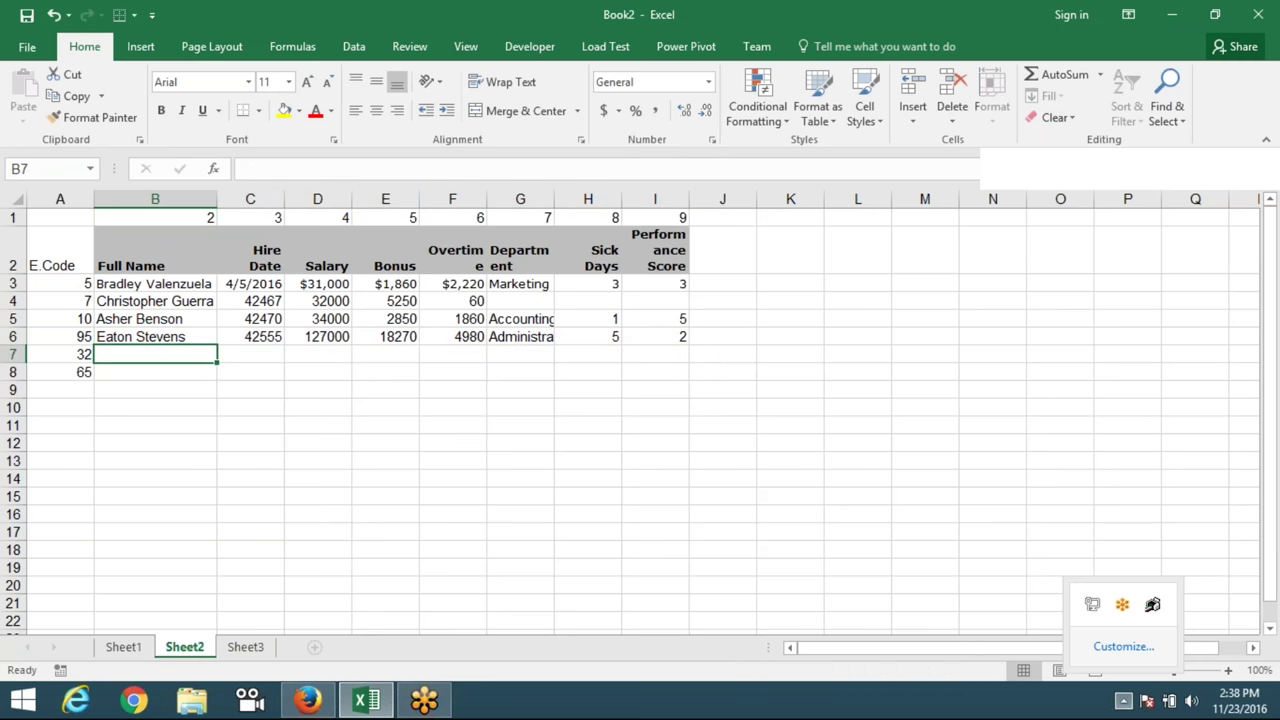
Enter =COLUMN(Sheet1!B3) in B7, which returns 2, then reopen and abandon the edit.
{"action": "type", "text": "=col"}
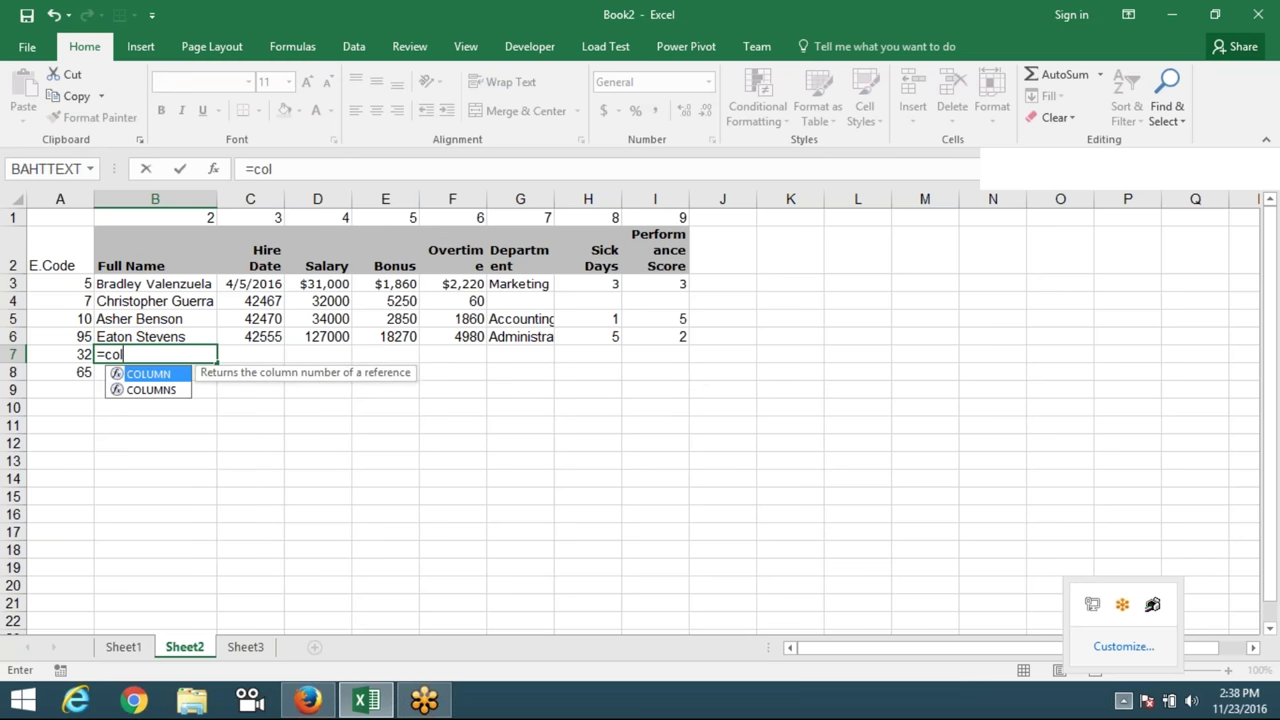
{"action": "key", "text": "Tab"}
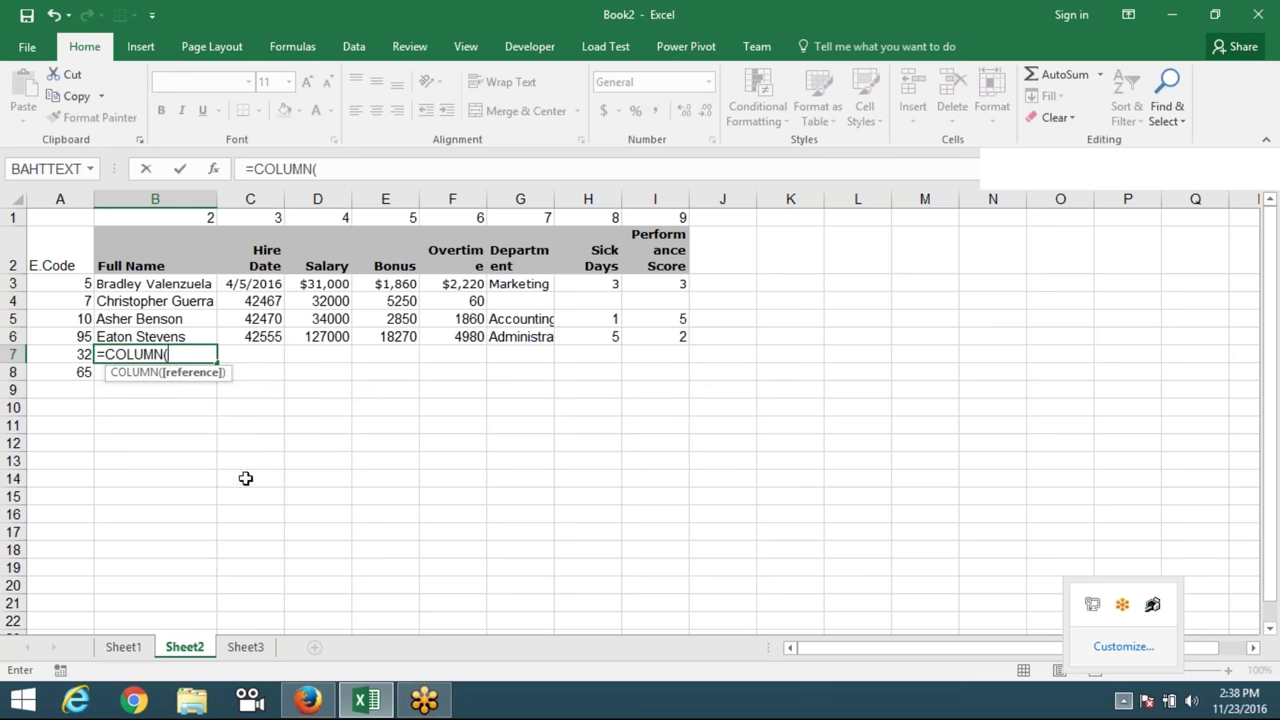
{"action": "left_click", "coordinate": [146, 648]}
{"action": "left_click", "coordinate": [135, 284]}
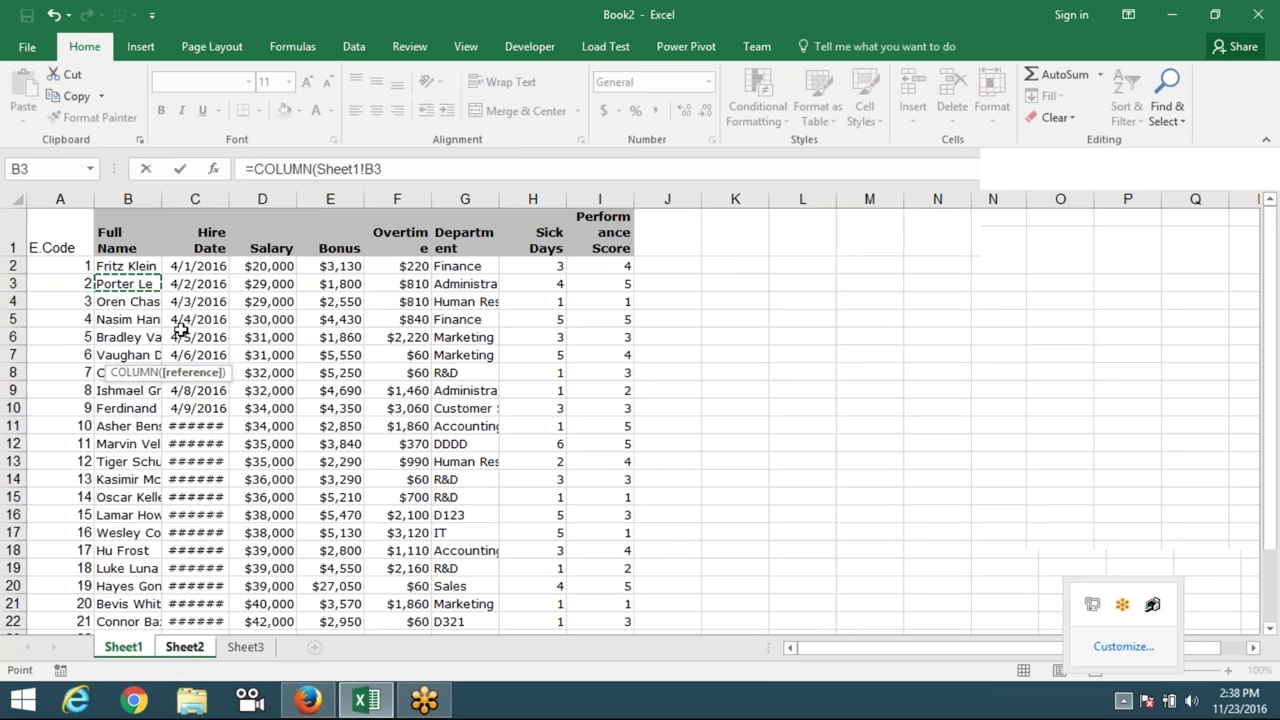
{"action": "key", "text": "ctrl+Return"}
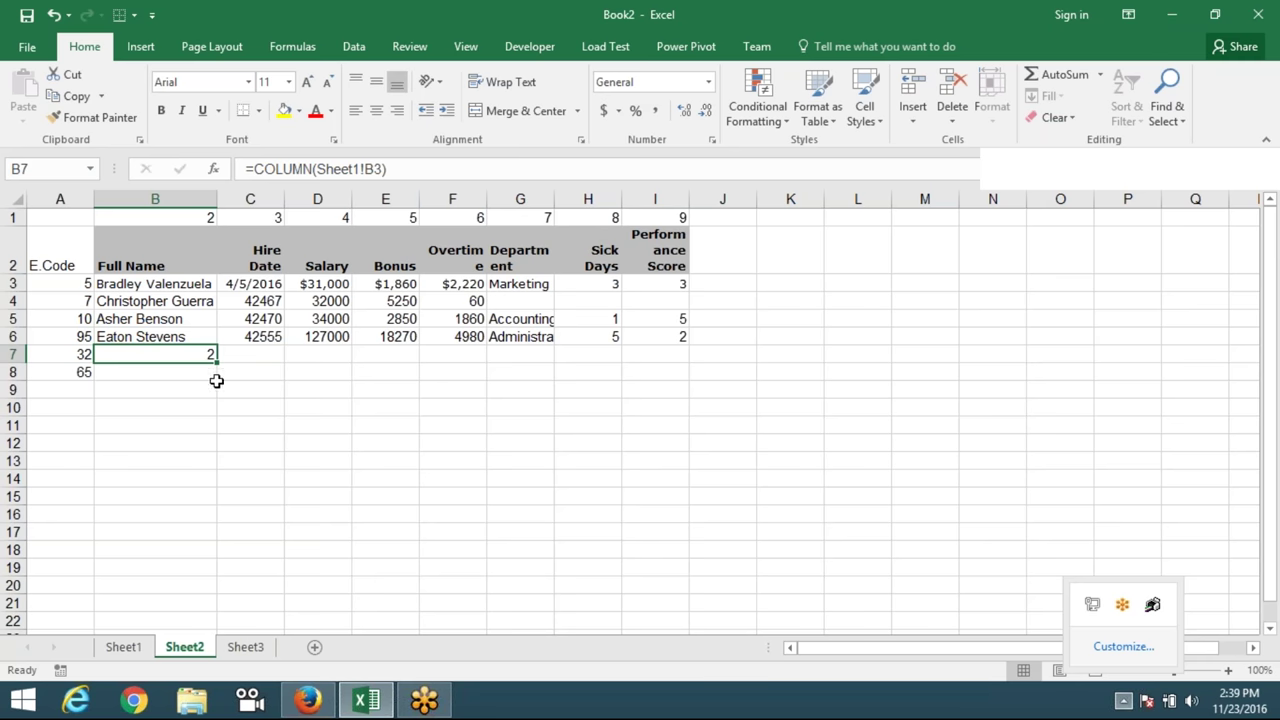
{"action": "key", "text": "F2"}
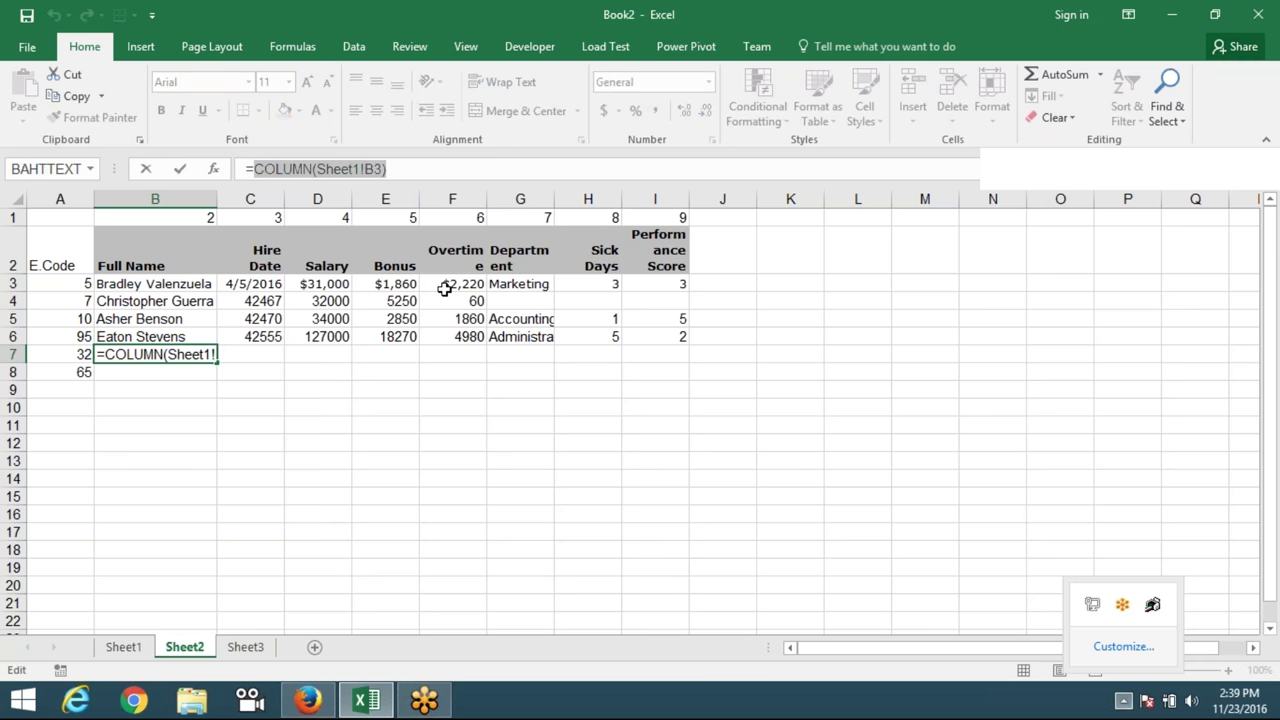
{"action": "key", "text": "Escape"}
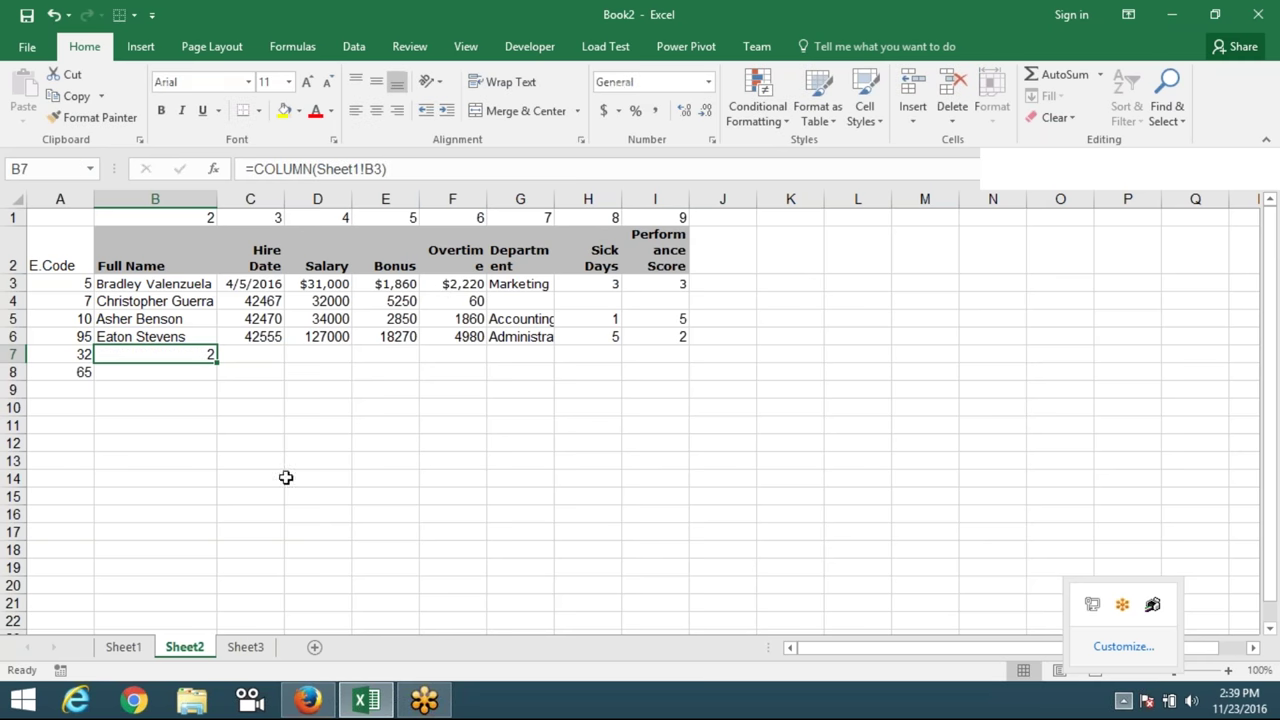
Enter =VLOOKUP(A7,Sheet1!A:I,COLUMN(Sheet1!B1),0) in B7, accepting Excel's suggested correction.
{"action": "type", "text": "=v"}
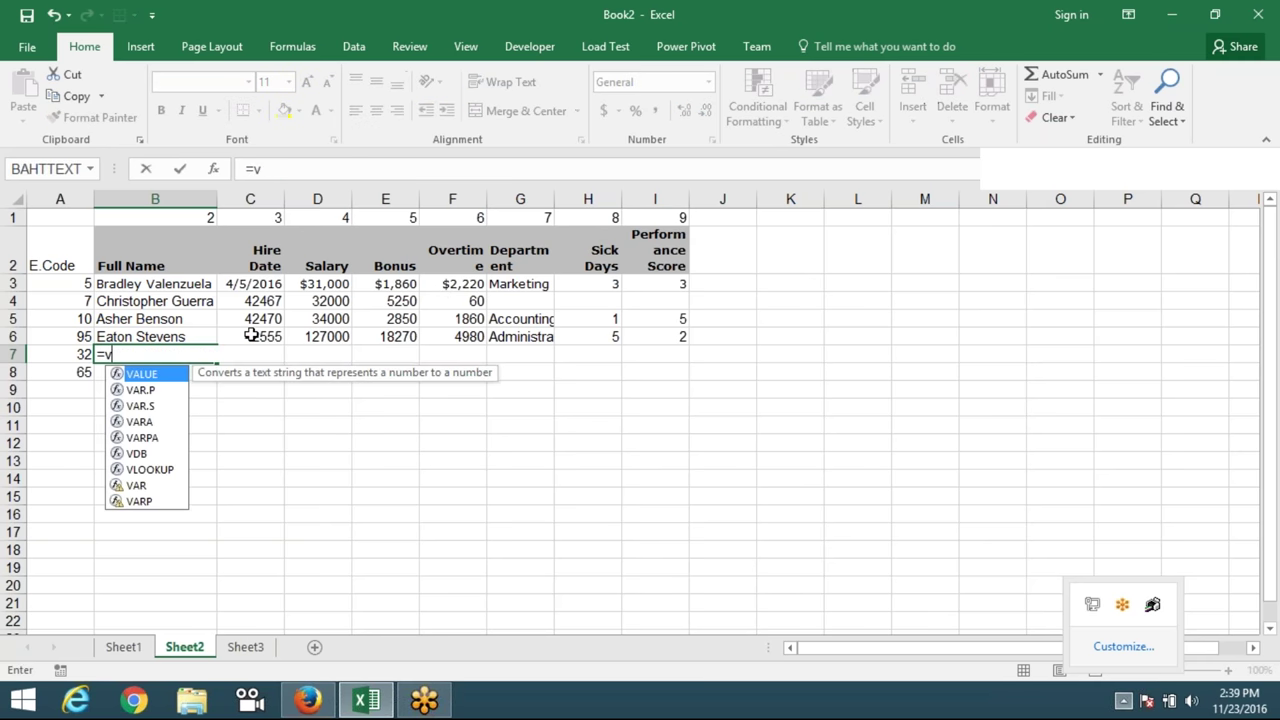
{"action": "type", "text": "l"}
{"action": "key", "text": "Tab"}
{"action": "key", "text": "Left"}
{"action": "type", "text": ","}
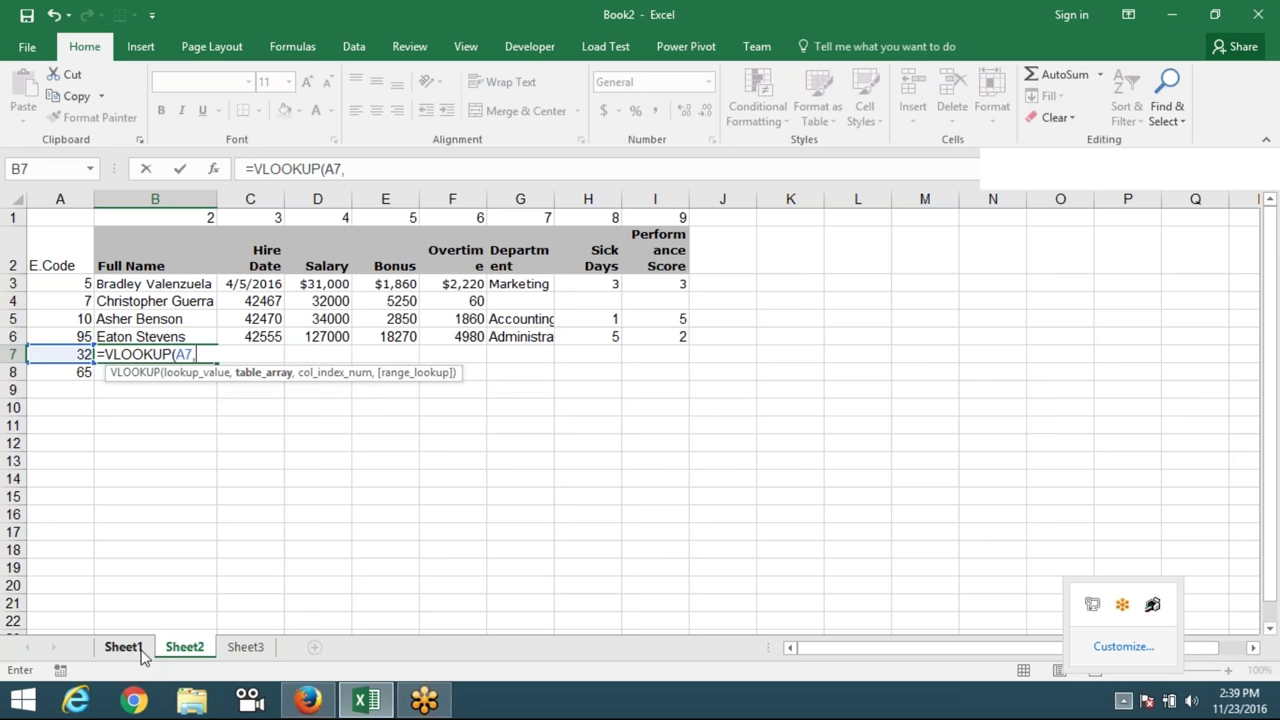
{"action": "left_click", "coordinate": [115, 647]}
{"action": "mouse_move", "coordinate": [60, 199]}
{"action": "left_mouse_down"}
{"action": "mouse_move", "coordinate": [673, 202]}
{"action": "mouse_move", "coordinate": [620, 208]}
{"action": "left_mouse_up"}
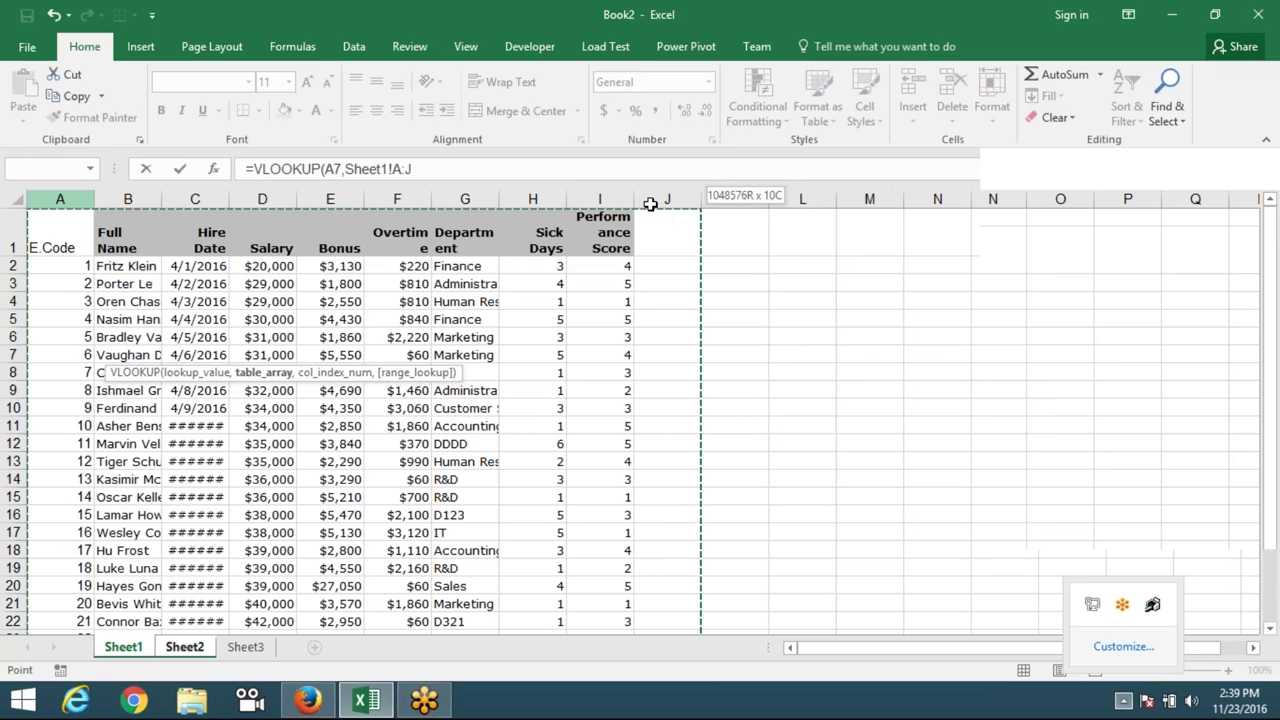
{"action": "type", "text": ",col"}
{"action": "key", "text": "Tab"}
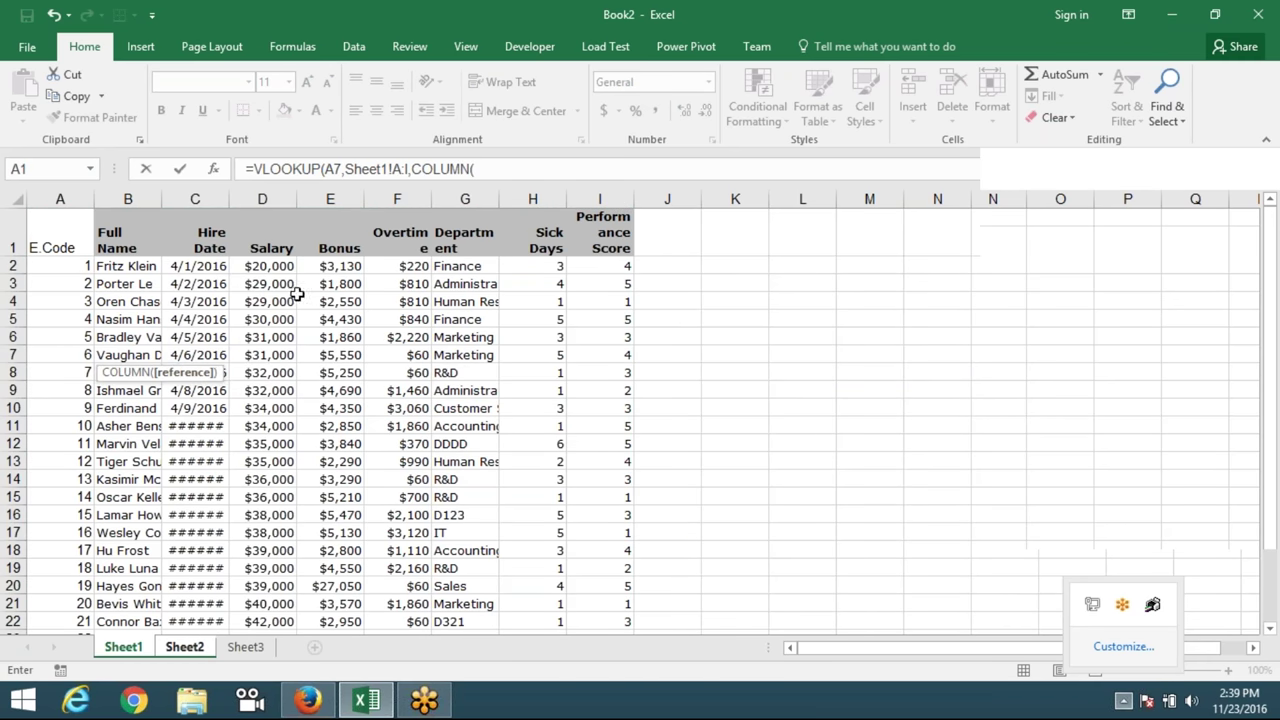
{"action": "left_click", "coordinate": [116, 240]}
{"action": "type", "text": ")"}
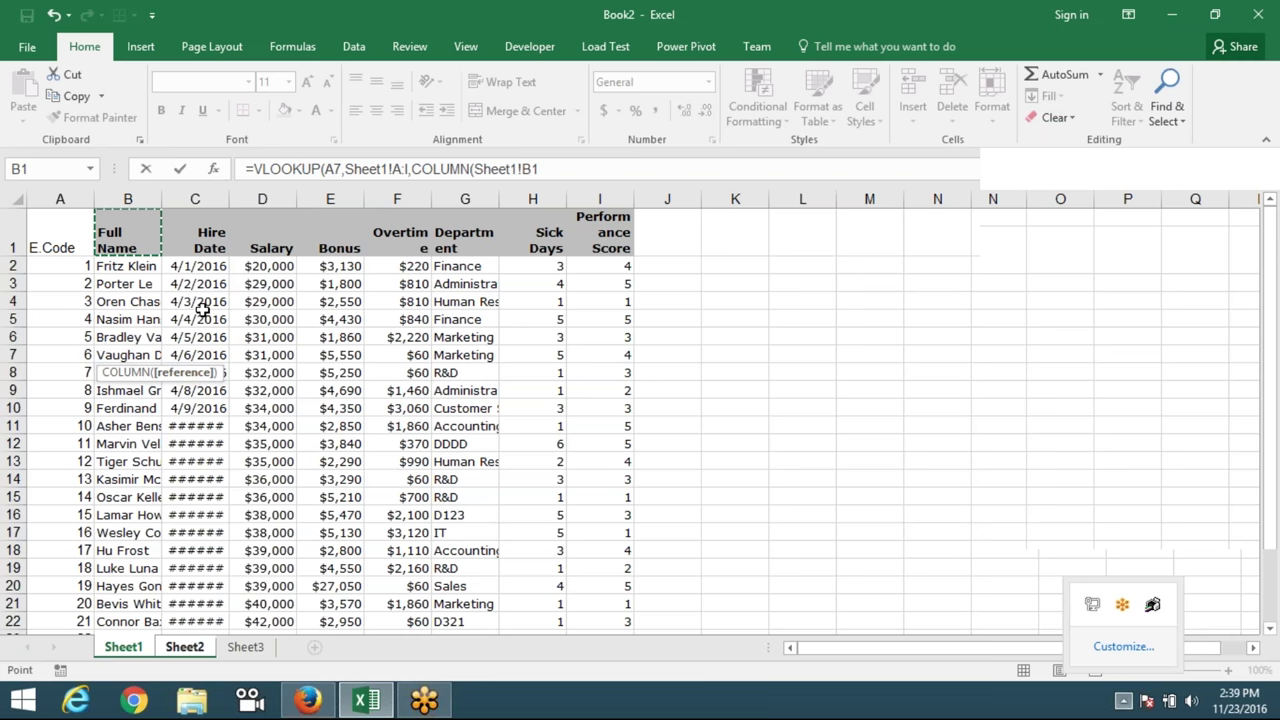
{"action": "type", "text": ",0"}
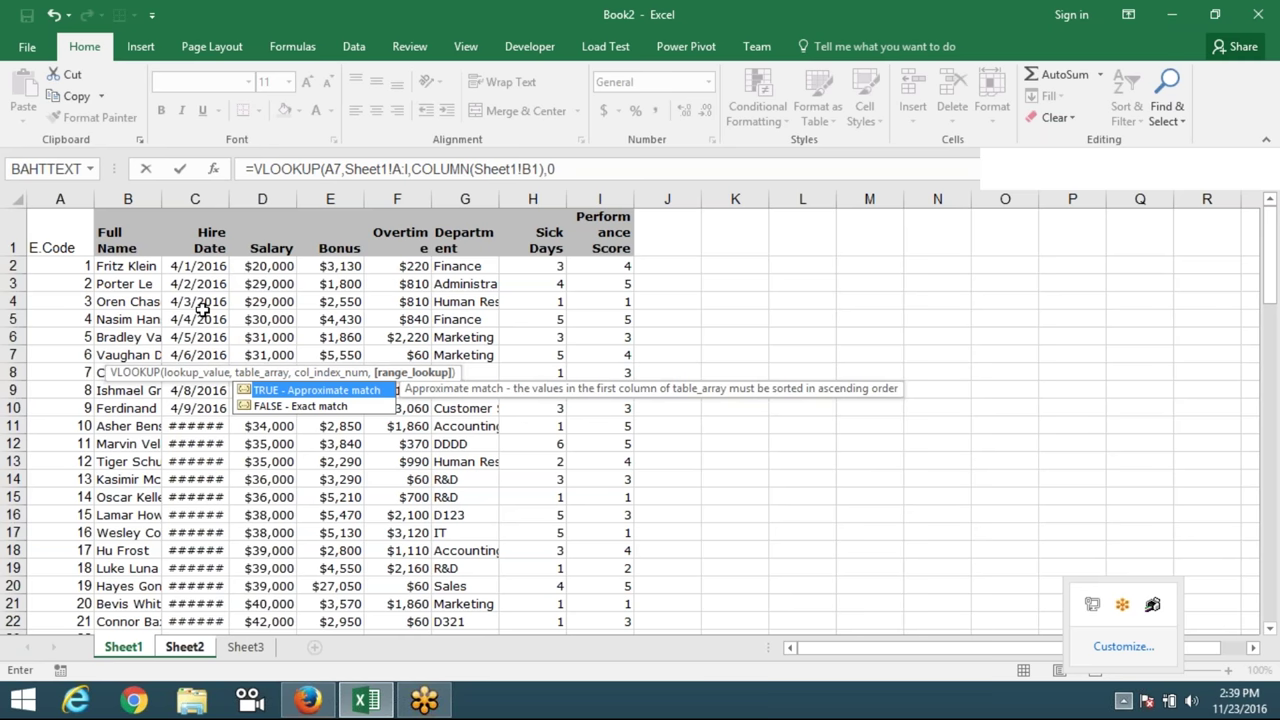
{"action": "key", "text": "Return"}
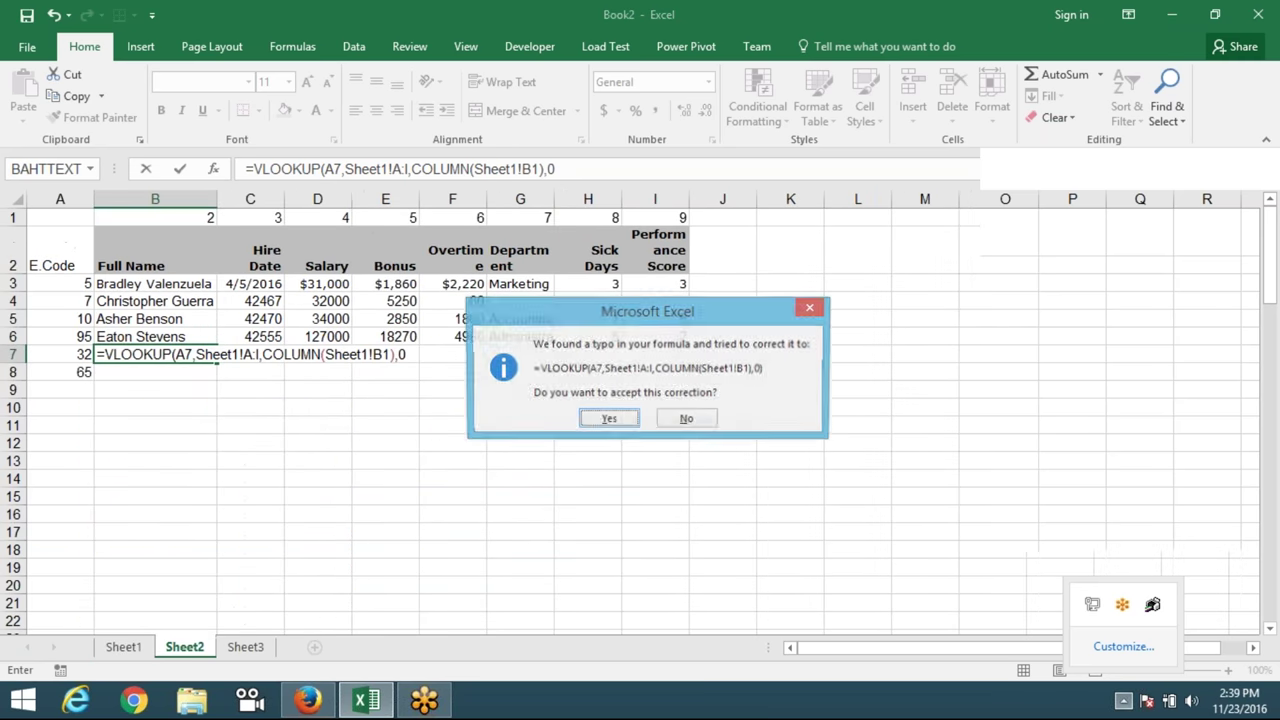
{"action": "key", "text": "Return"}
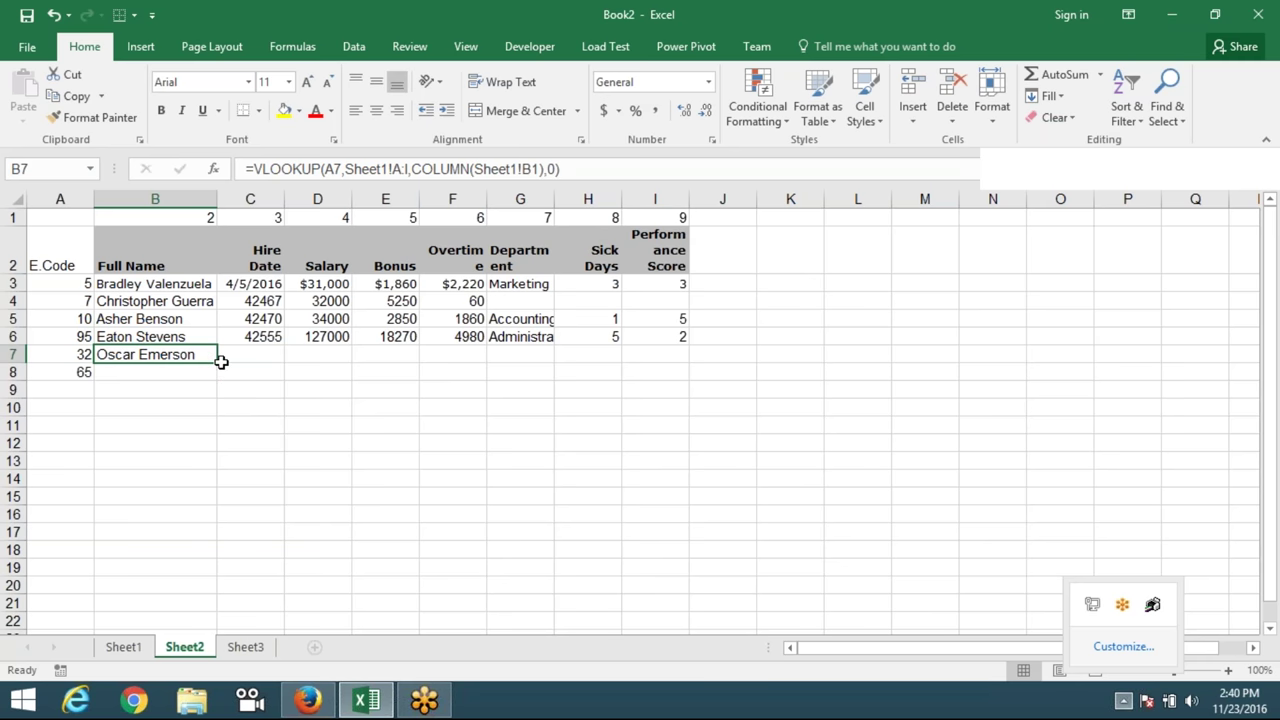
Anchor B7's formula to $A7 and Sheet1!$A:$I.
{"action": "left_click_drag", "start_coordinate": [221, 362], "coordinate": [562, 366]}
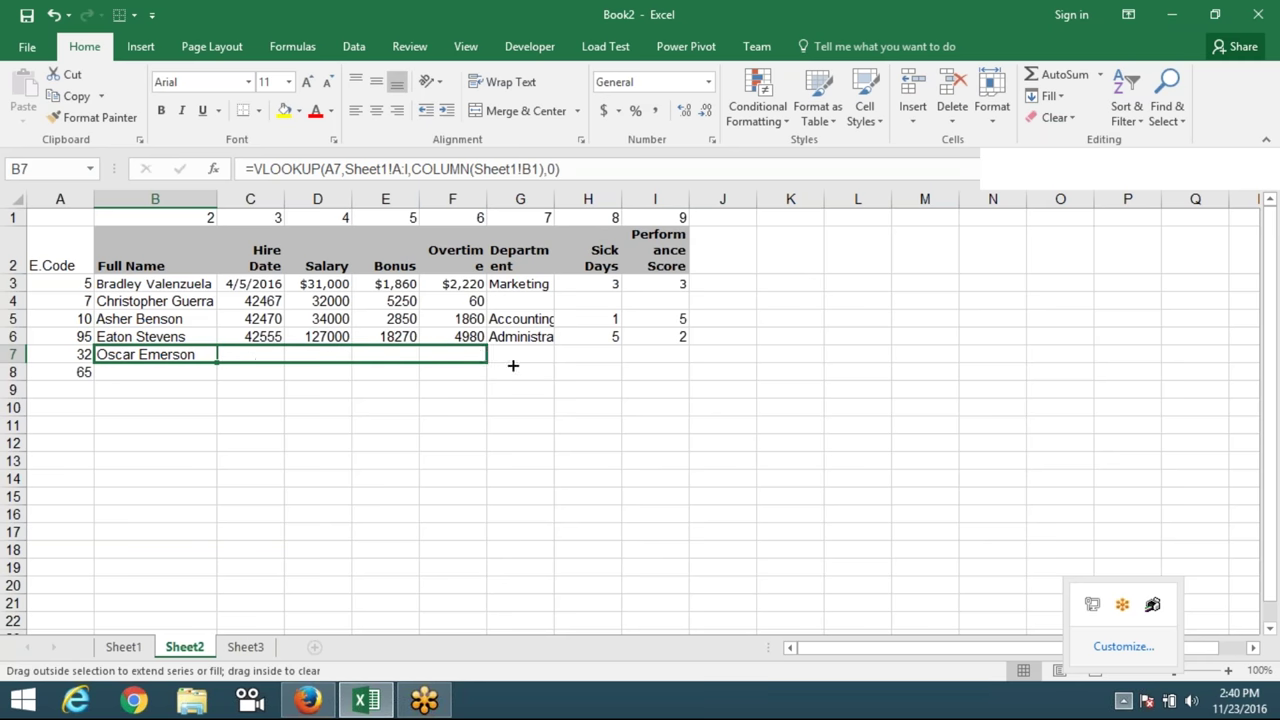
{"action": "left_click_drag", "start_coordinate": [562, 366], "coordinate": [218, 362]}
{"action": "left_click", "coordinate": [334, 174]}
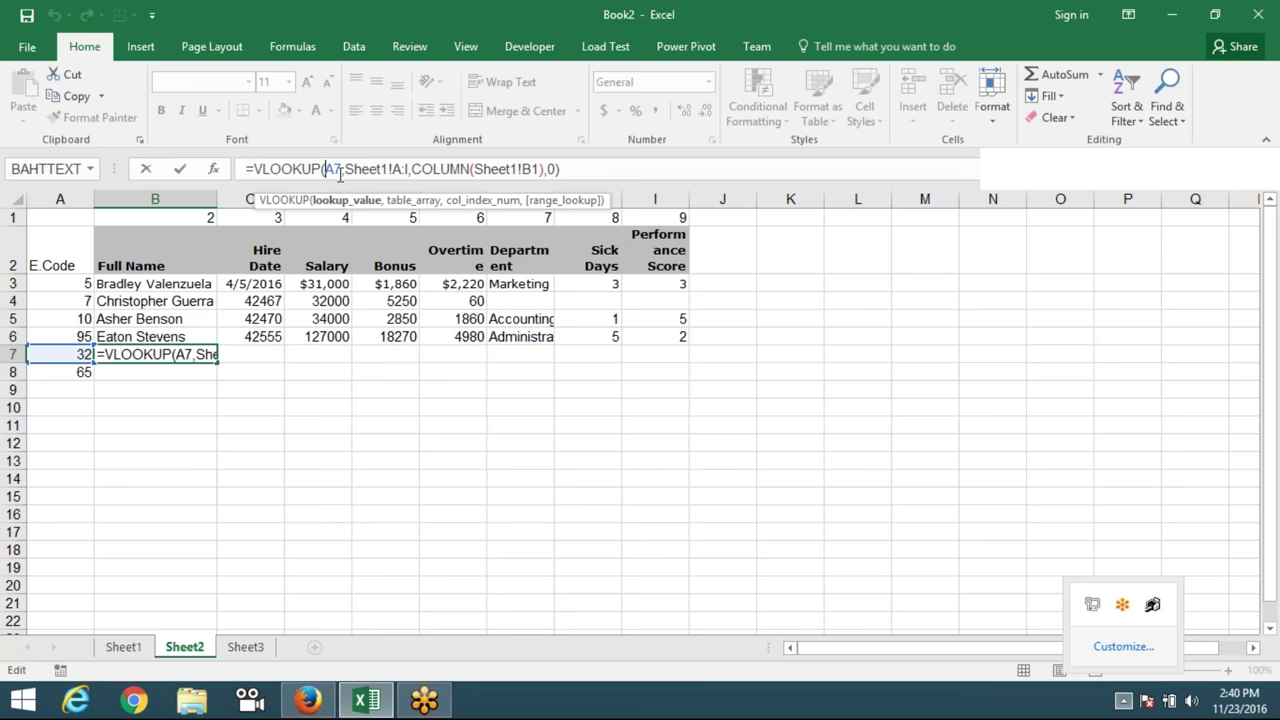
{"action": "type", "text": "$"}
{"action": "left_click", "coordinate": [368, 169]}
{"action": "left_click", "coordinate": [412, 169]}
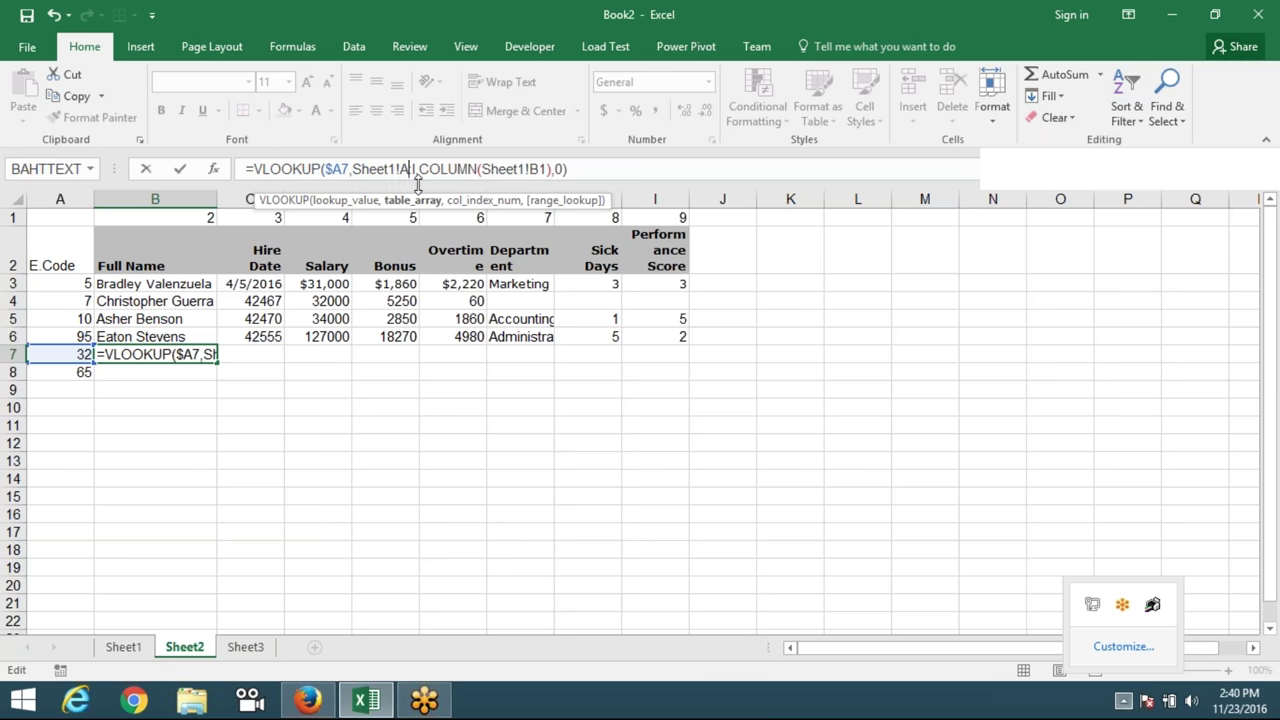
{"action": "key", "text": "F4"}
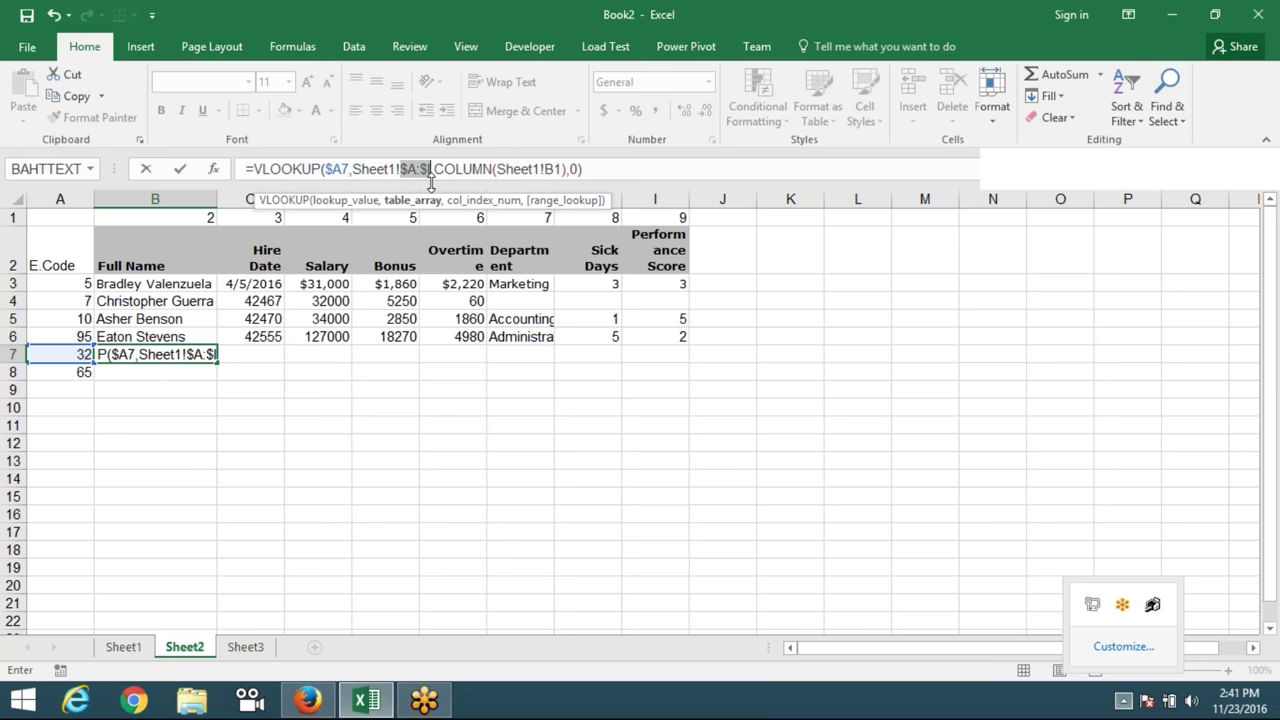
{"action": "key", "text": "Return"}
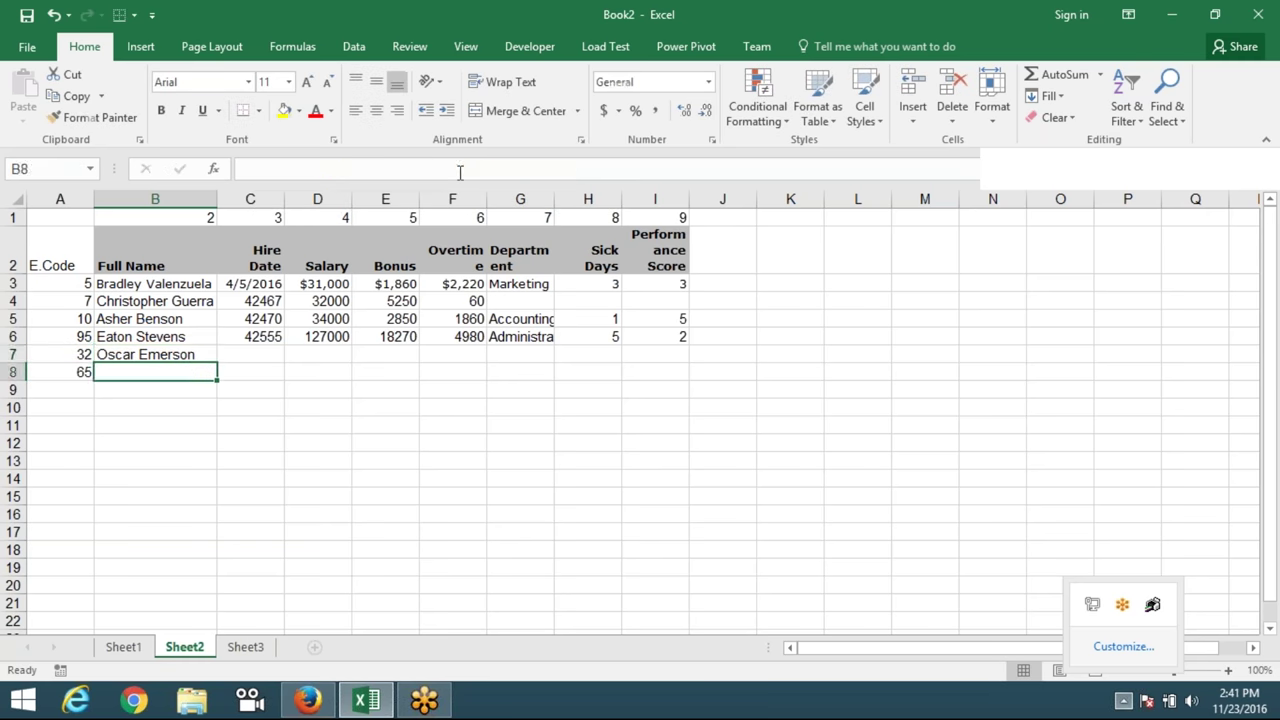
Fill the B7 formula across B7:I7 with Ctrl+R.
{"action": "key", "text": "Up"}
{"action": "key", "text": "shift+Right"}
{"action": "key", "text": "shift+Right"}
{"action": "key", "text": "shift+Right"}
{"action": "key", "text": "shift+Right"}
{"action": "key", "text": "shift+Right"}
{"action": "key", "text": "shift+Right"}
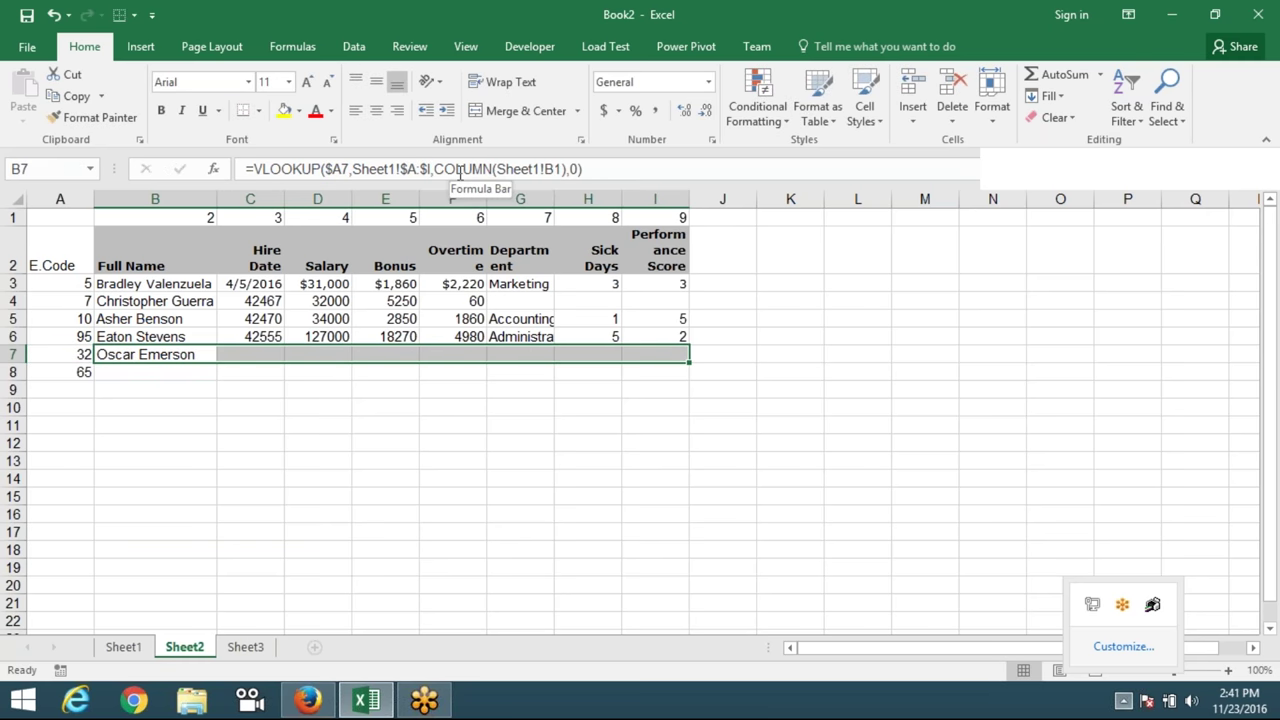
{"action": "key", "text": "ctrl+r"}
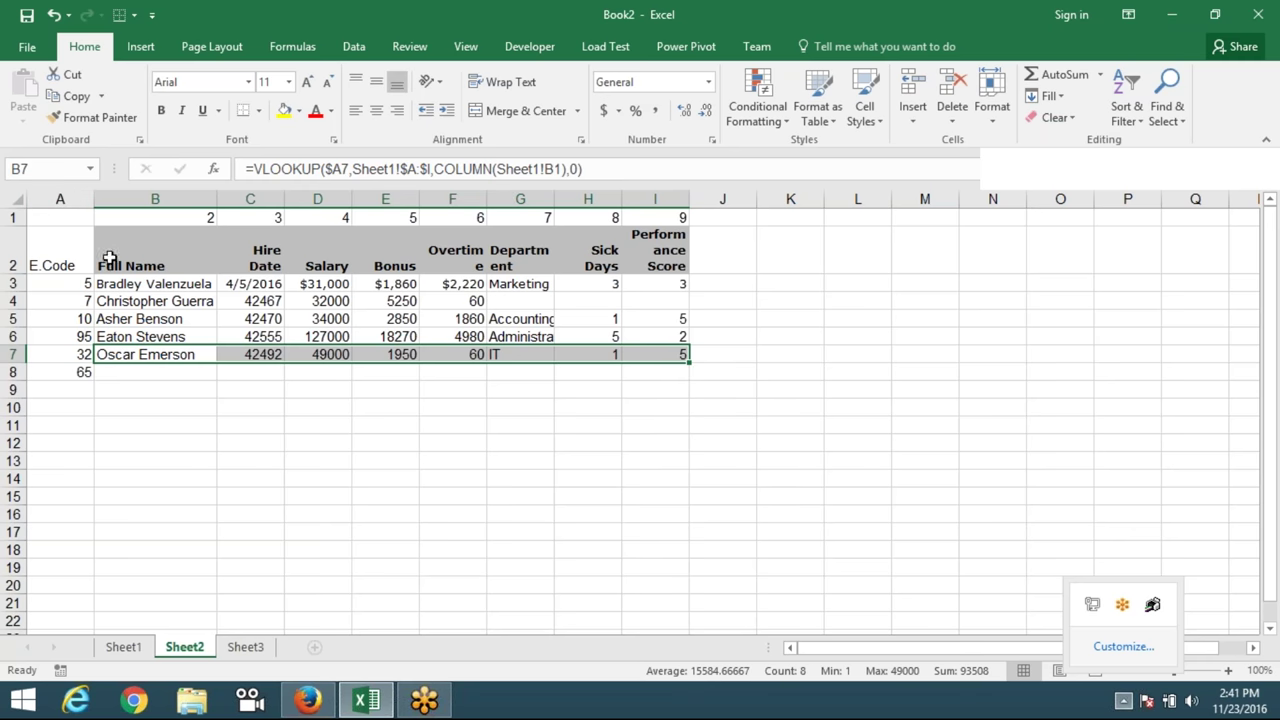
{"action": "left_click", "coordinate": [171, 389]}
{"action": "left_click", "coordinate": [160, 356]}
{"action": "left_click", "coordinate": [251, 354]}
{"action": "left_click", "coordinate": [320, 354]}
{"action": "left_click", "coordinate": [400, 354]}
{"action": "left_click", "coordinate": [466, 354]}
{"action": "left_click", "coordinate": [528, 352]}
{"action": "left_click", "coordinate": [655, 354]}
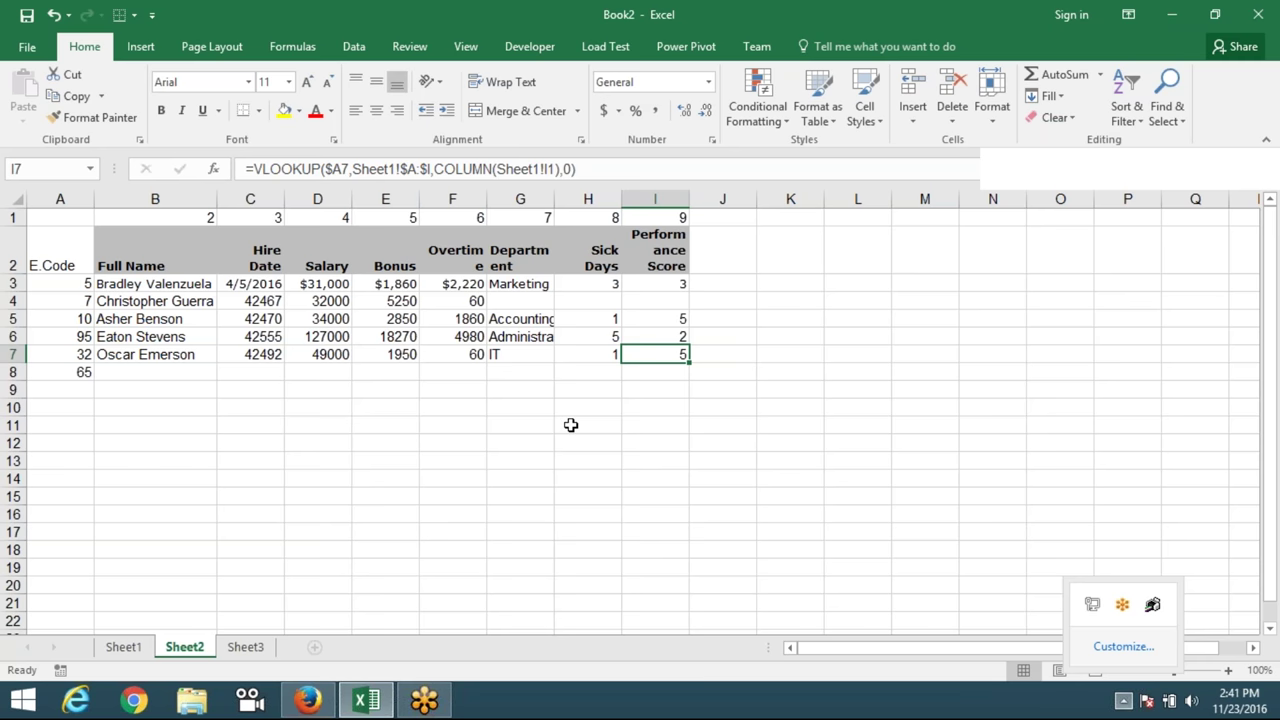
{"action": "left_click", "coordinate": [180, 374]}
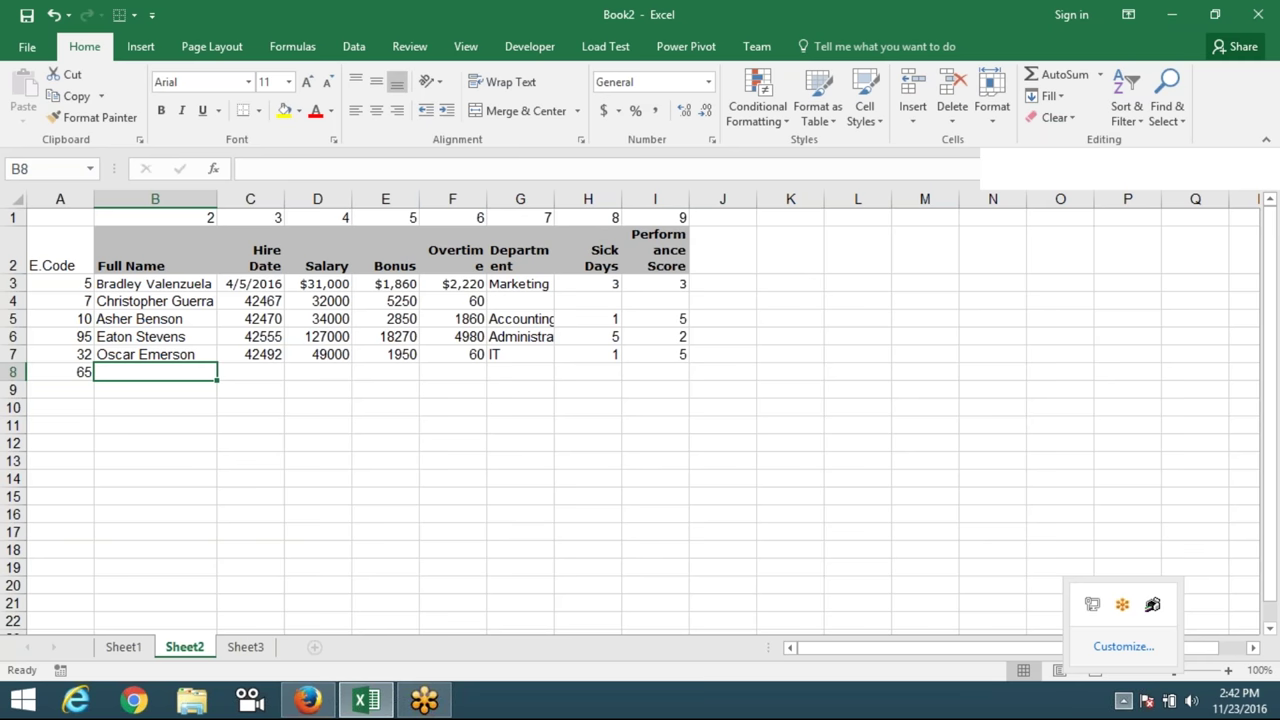
{"action": "type", "text": "="}
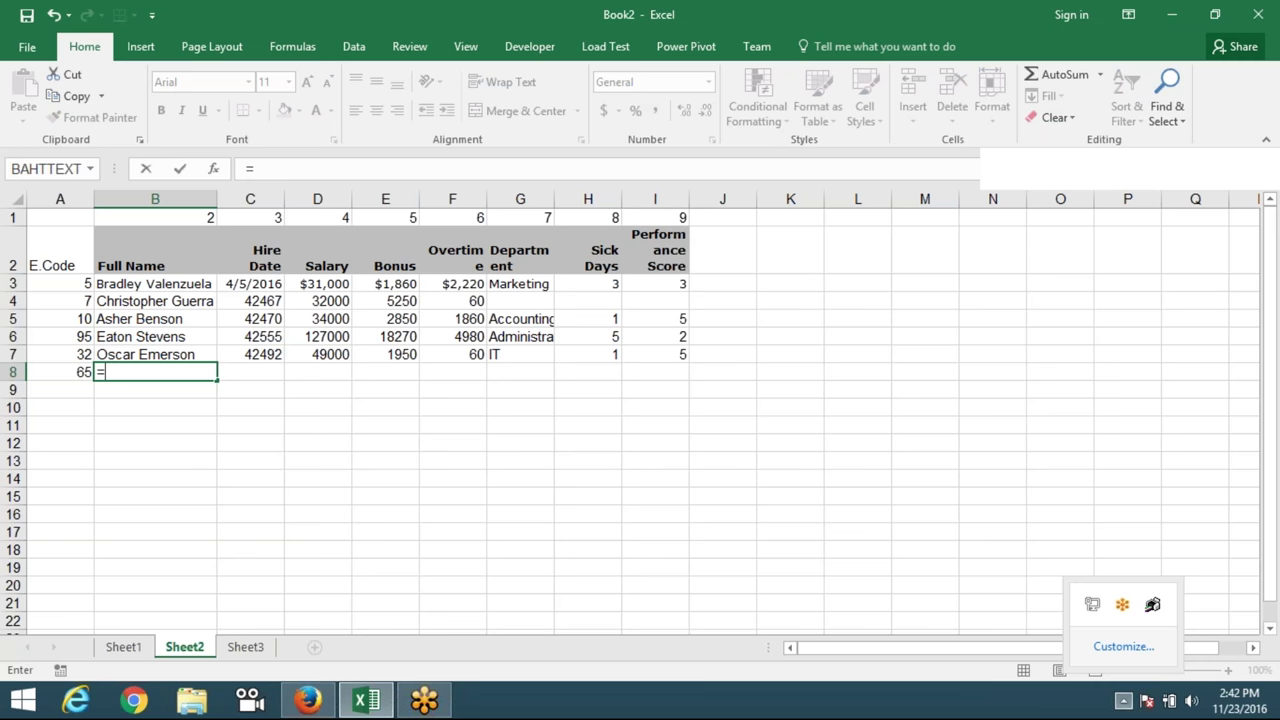
{"action": "type", "text": "vl"}
{"action": "key", "text": "Tab"}
{"action": "key", "text": "Left"}
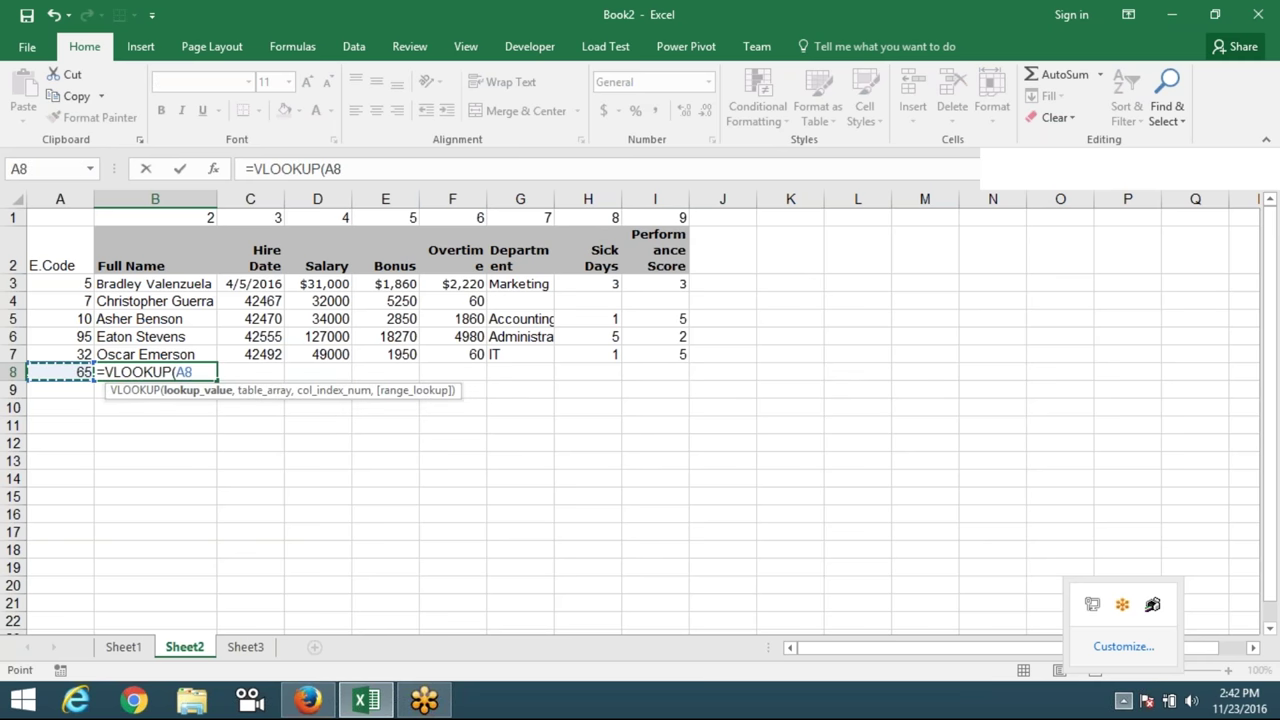
{"action": "key", "text": "Escape"}
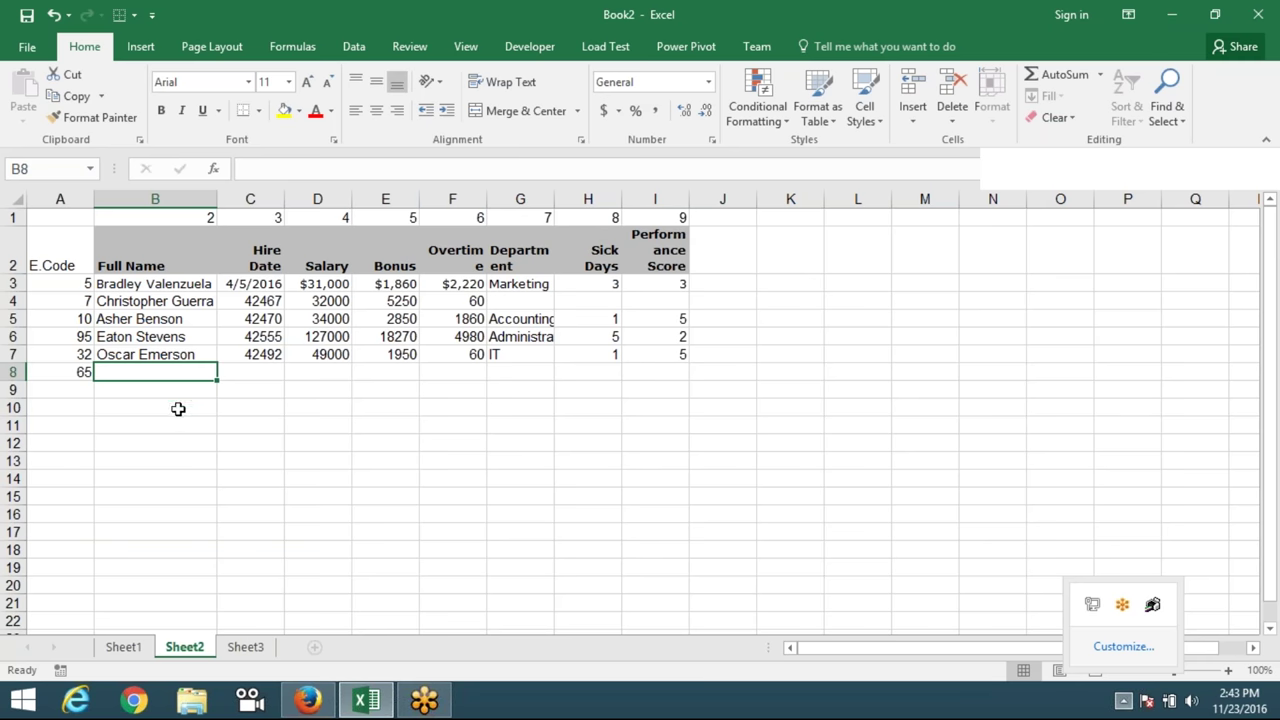
{"action": "left_click_drag", "start_coordinate": [127, 354], "coordinate": [637, 357]}
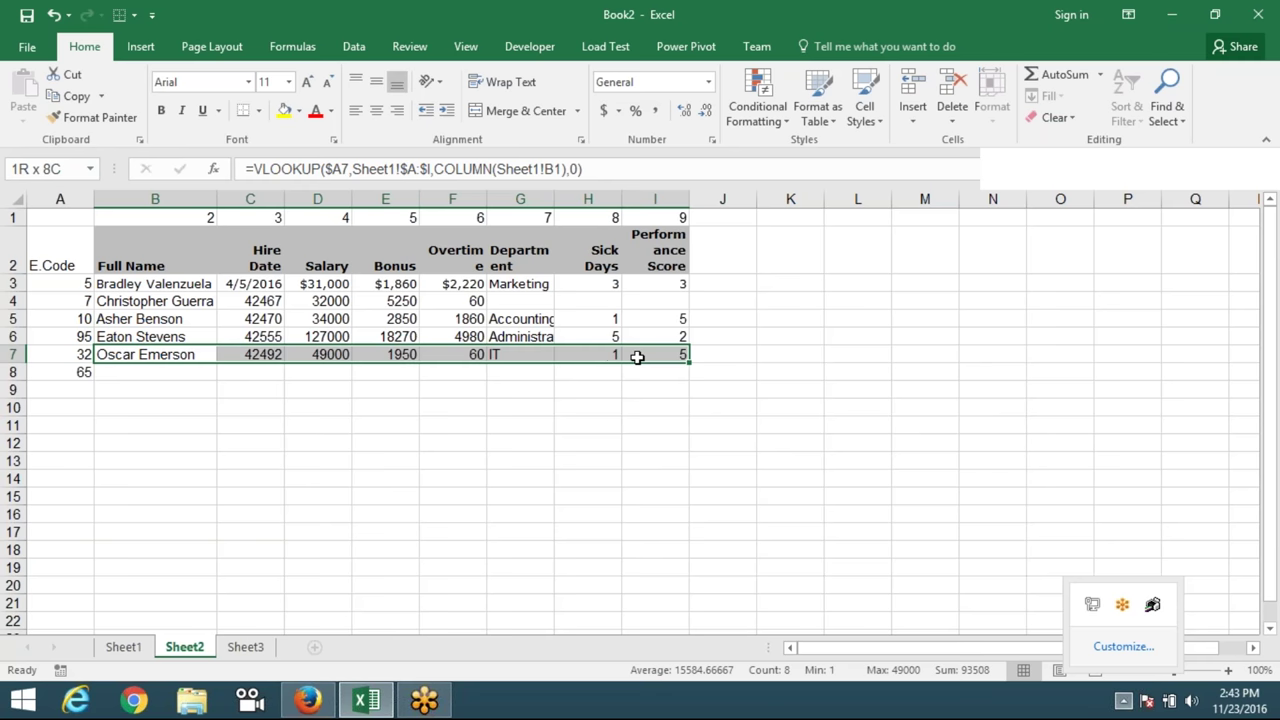
{"action": "left_click", "coordinate": [126, 647]}
{"action": "left_click_drag", "start_coordinate": [102, 410], "coordinate": [694, 428]}
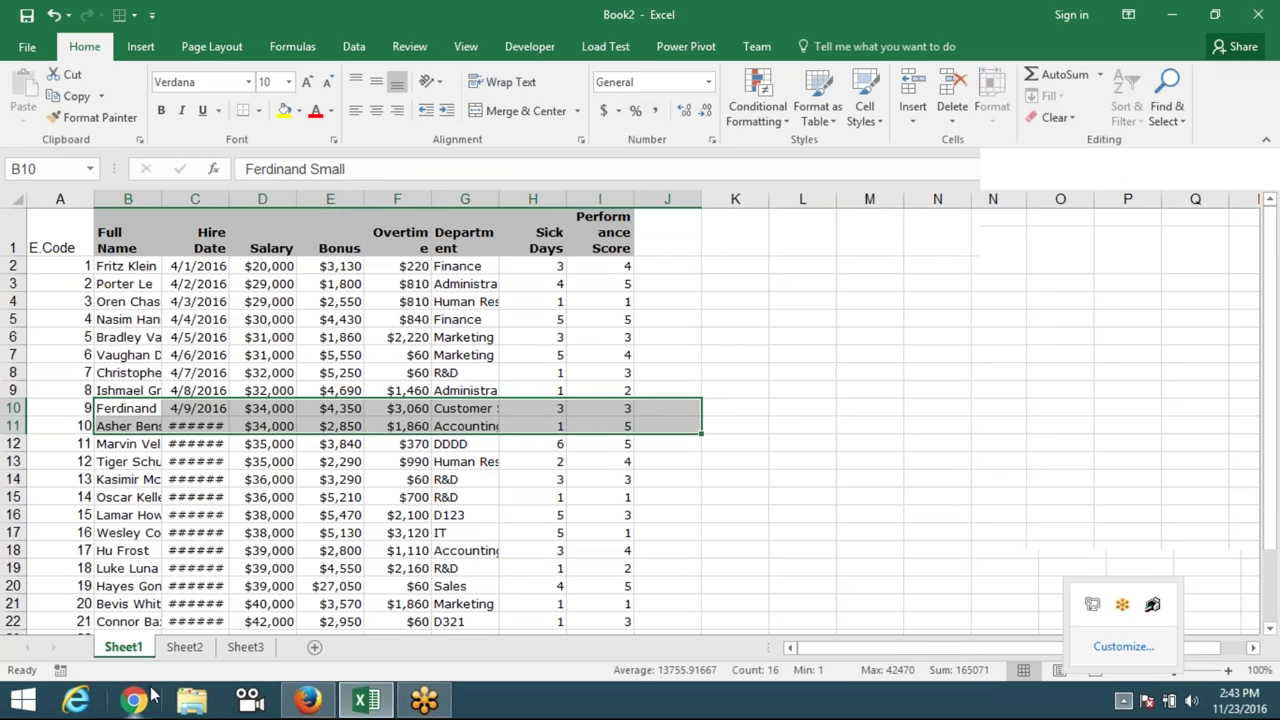
{"action": "left_click", "coordinate": [172, 652]}
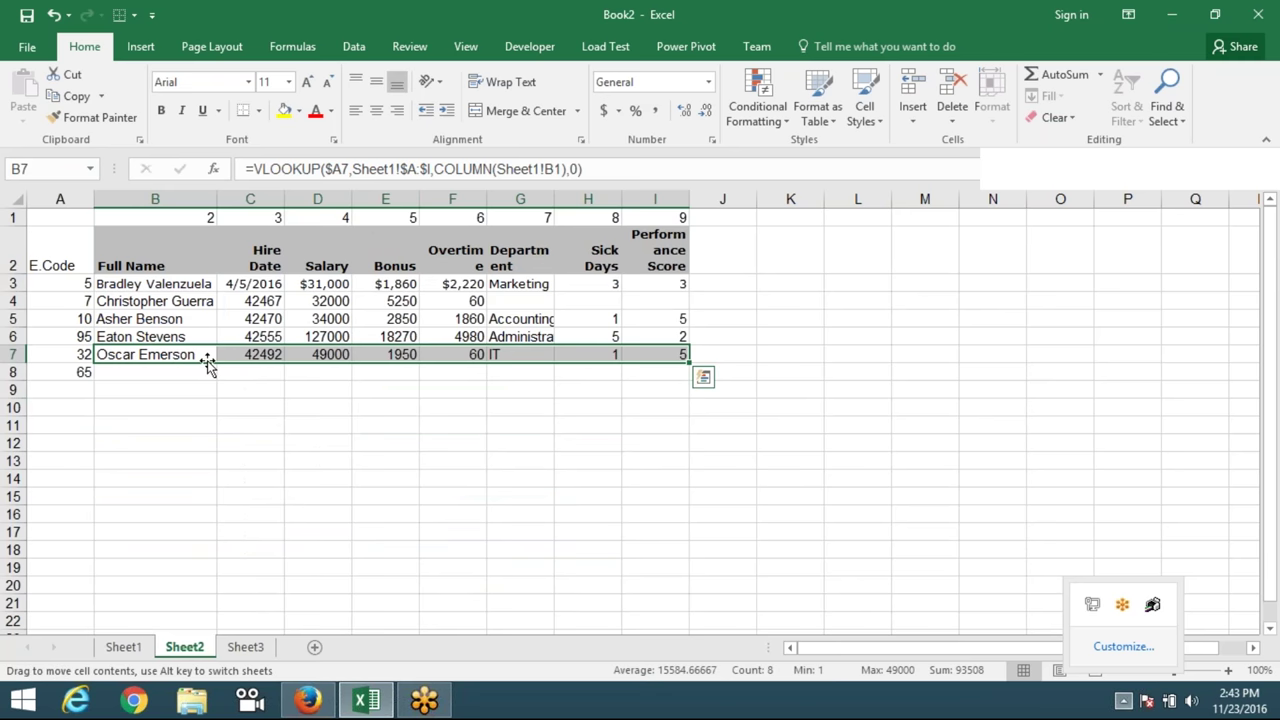
{"action": "left_click_drag", "start_coordinate": [200, 355], "coordinate": [262, 355]}
{"action": "left_click", "coordinate": [200, 355]}
{"action": "left_click", "coordinate": [252, 355]}
{"action": "left_click", "coordinate": [309, 355]}
{"action": "left_click", "coordinate": [397, 355]}
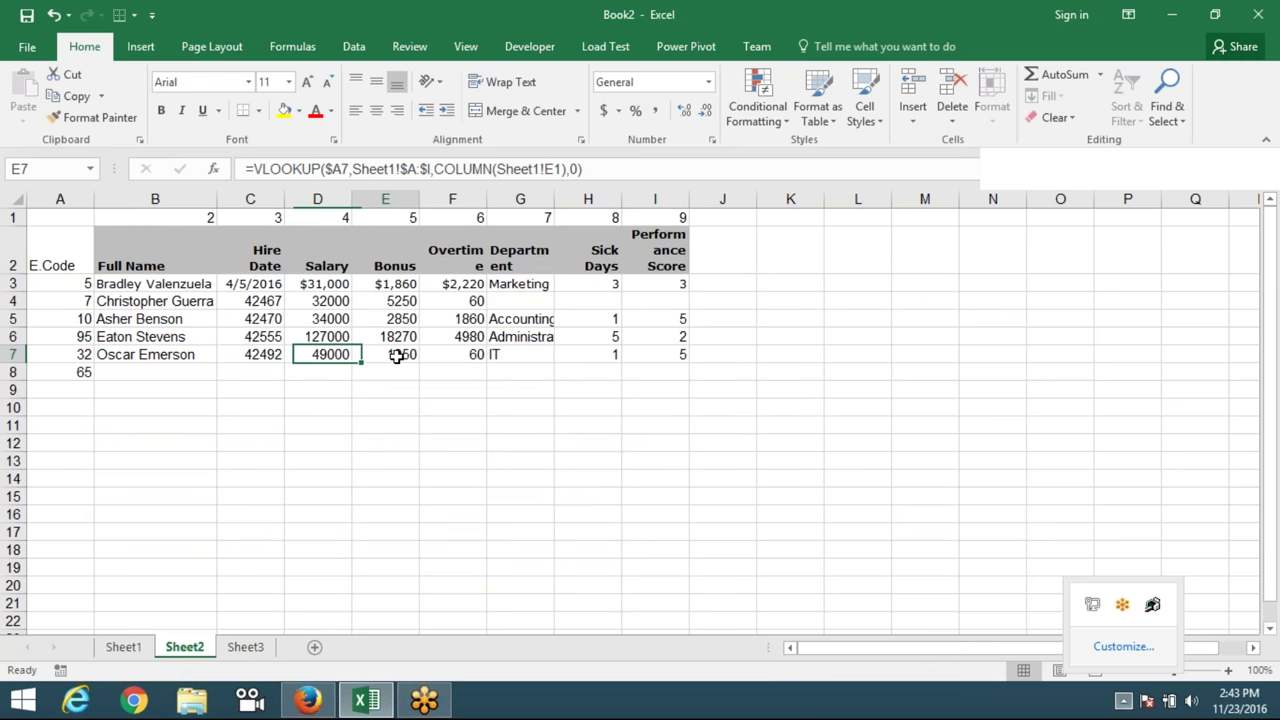
{"action": "left_click", "coordinate": [460, 357]}
{"action": "left_click", "coordinate": [505, 356]}
{"action": "left_click", "coordinate": [605, 355]}
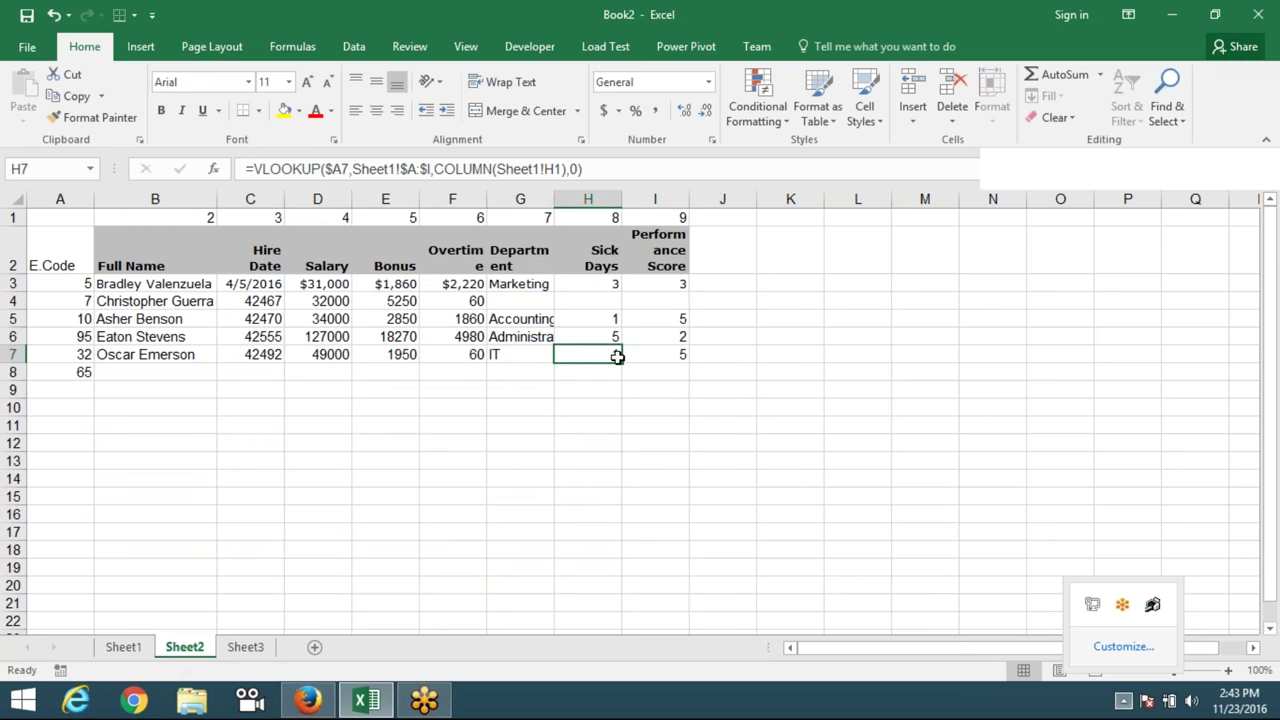
{"action": "left_click", "coordinate": [668, 357]}
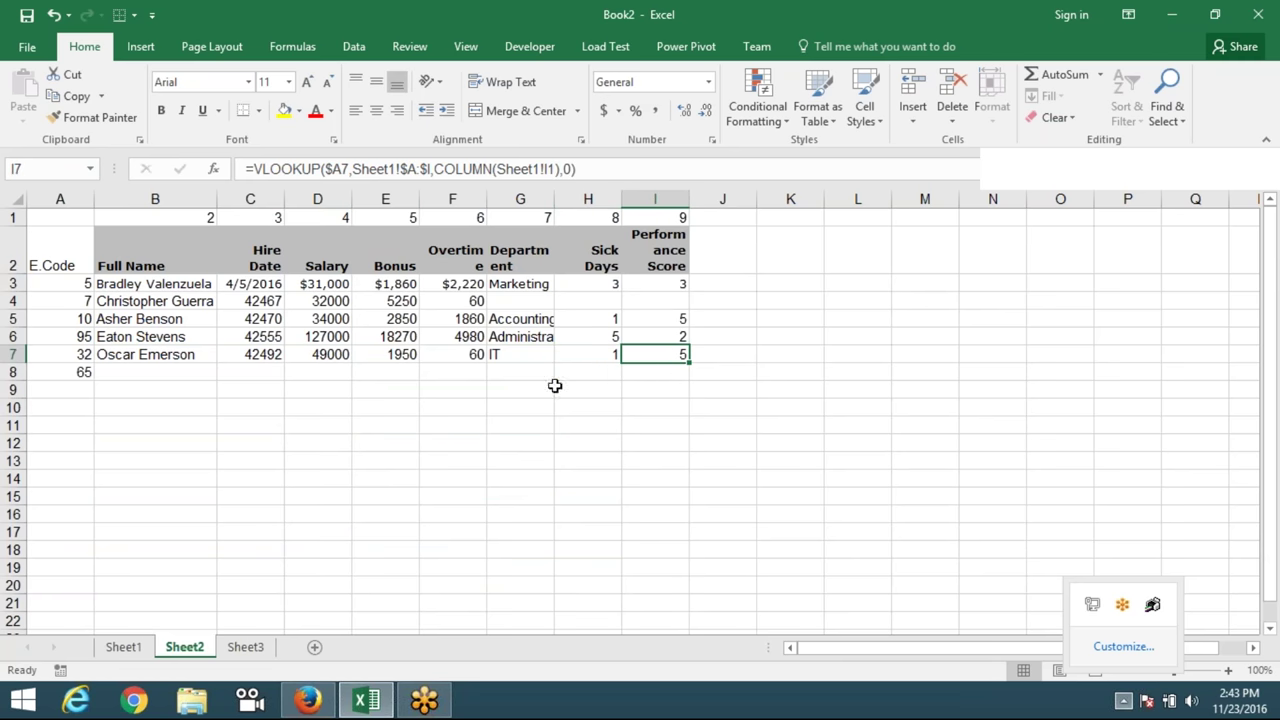
{"action": "left_click", "coordinate": [185, 373]}
{"action": "left_click_drag", "start_coordinate": [238, 374], "coordinate": [295, 374]}
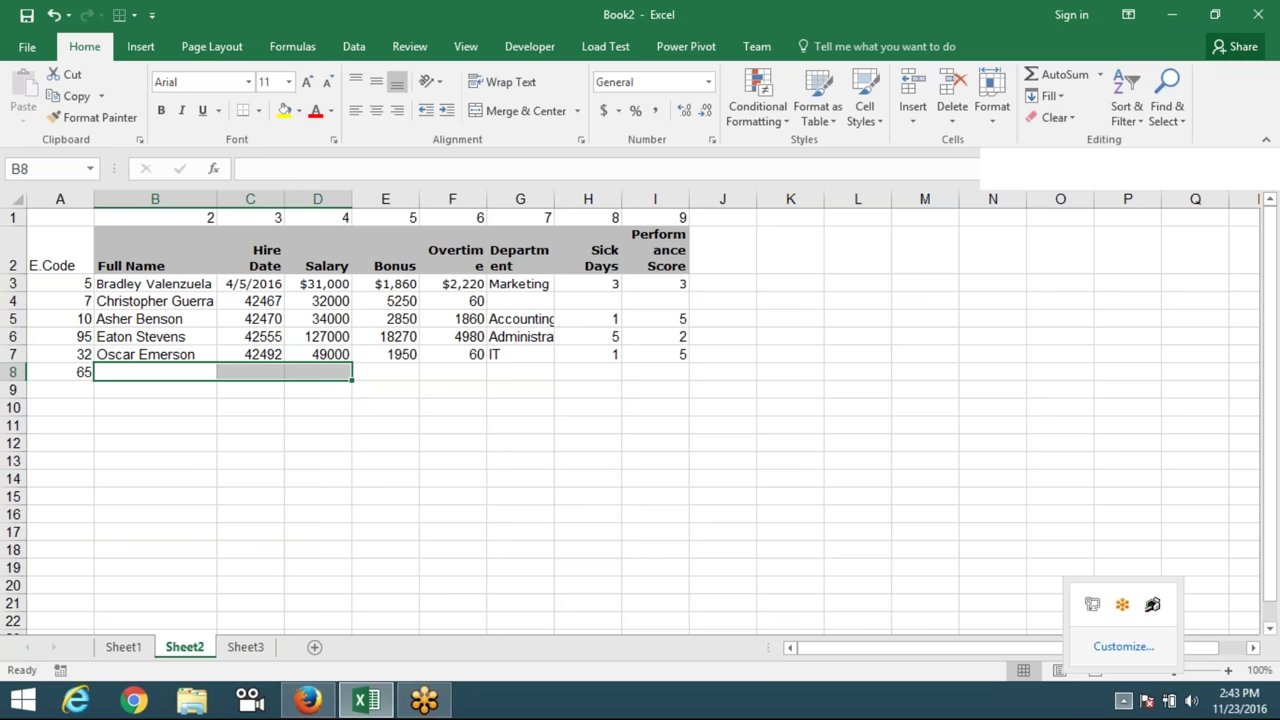
{"action": "left_click", "coordinate": [60, 372]}
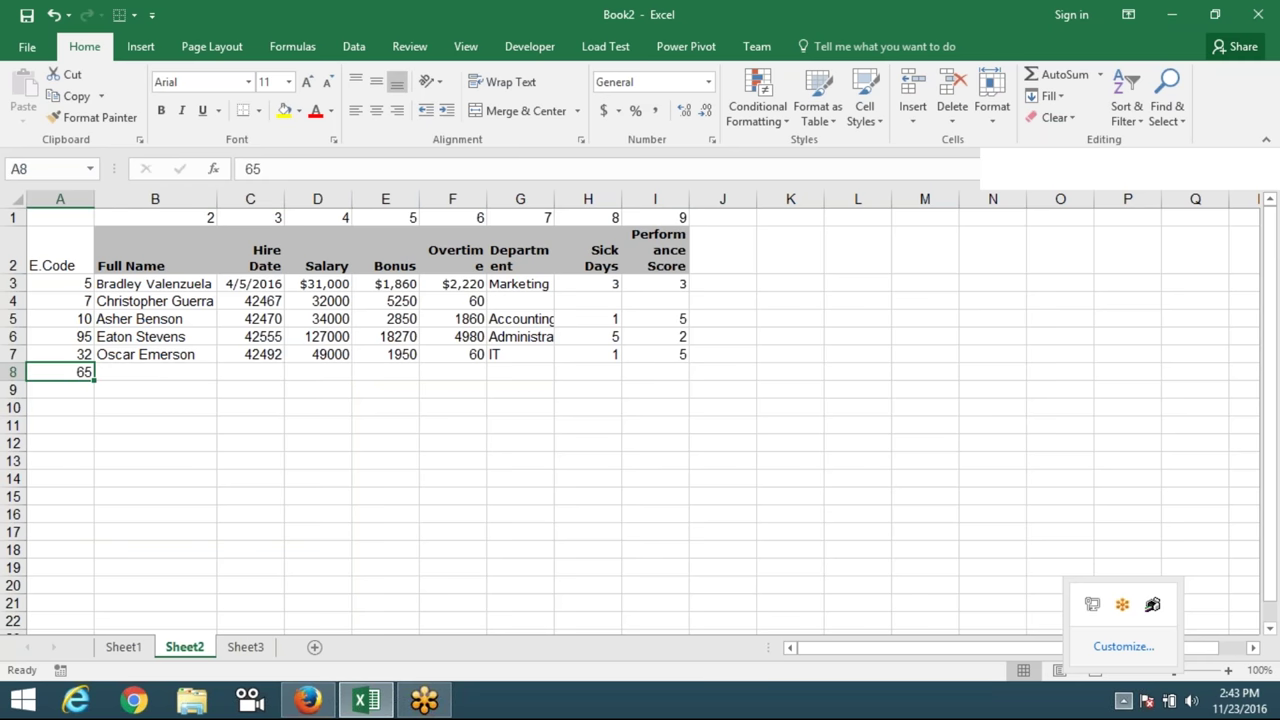
{"action": "left_click", "coordinate": [155, 372]}
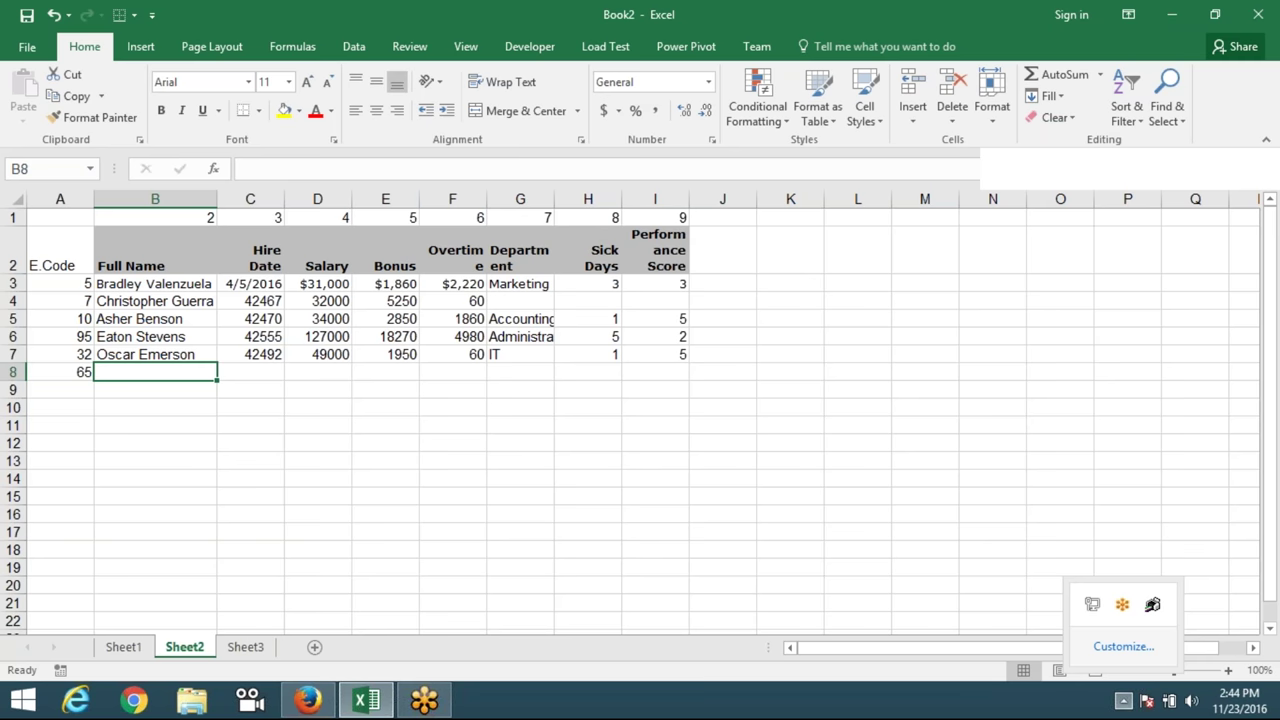
{"action": "type", "text": "="}
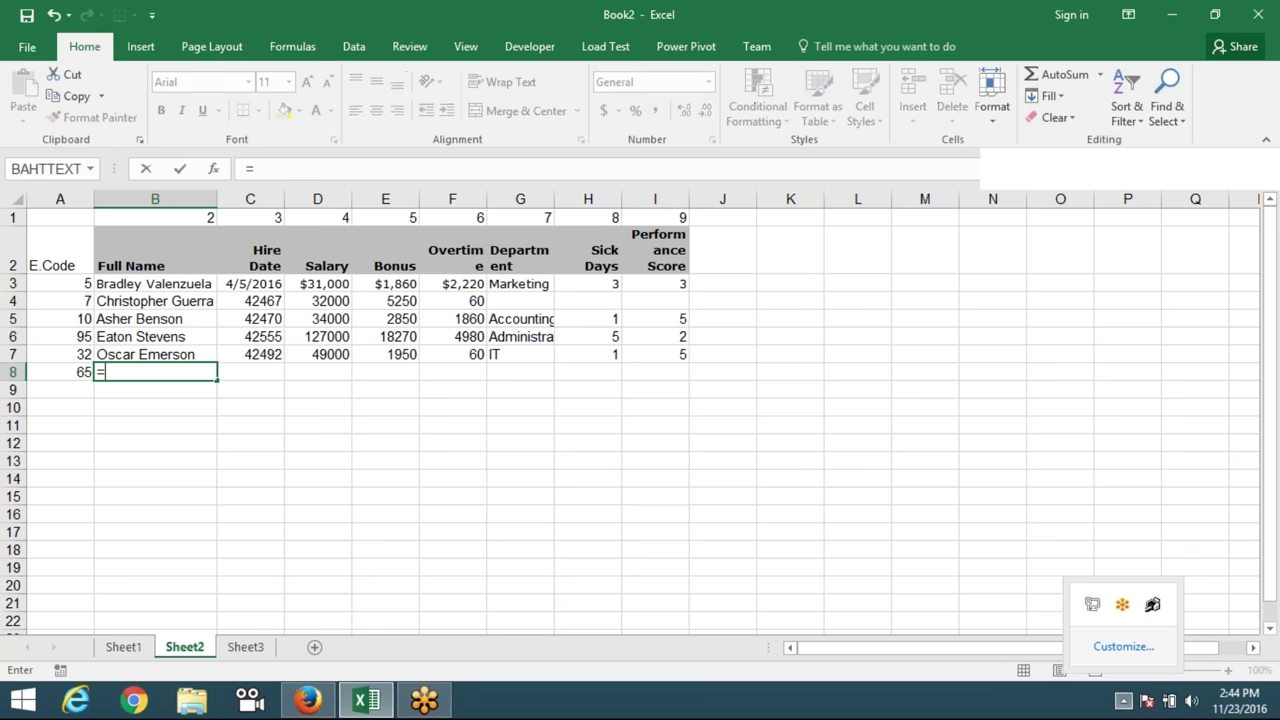
{"action": "type", "text": "vl"}
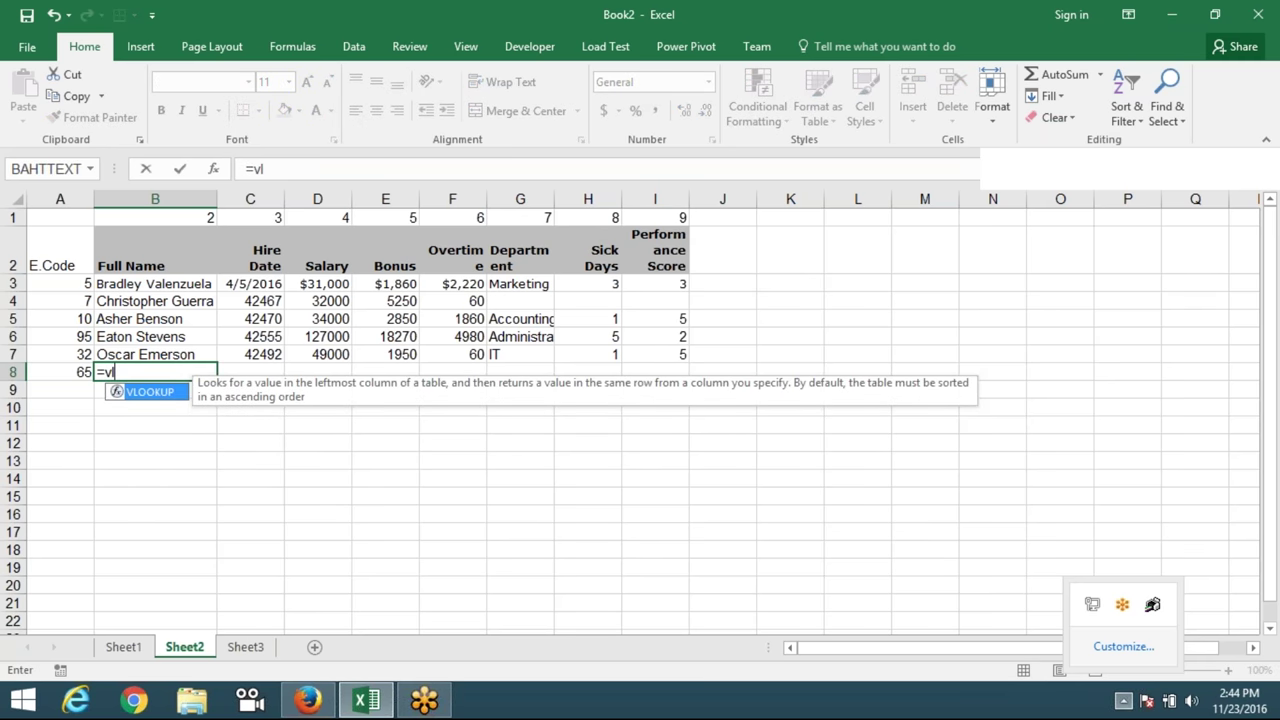
Enter =VLOOKUP(A8,Sheet1!A:I,{2,3,4,5,6,7,8,9},0) as an array formula across B8:I8.
{"action": "key", "text": "Tab"}
{"action": "left_click", "coordinate": [60, 371]}
{"action": "type", "text": ","}
{"action": "left_click", "coordinate": [123, 647]}
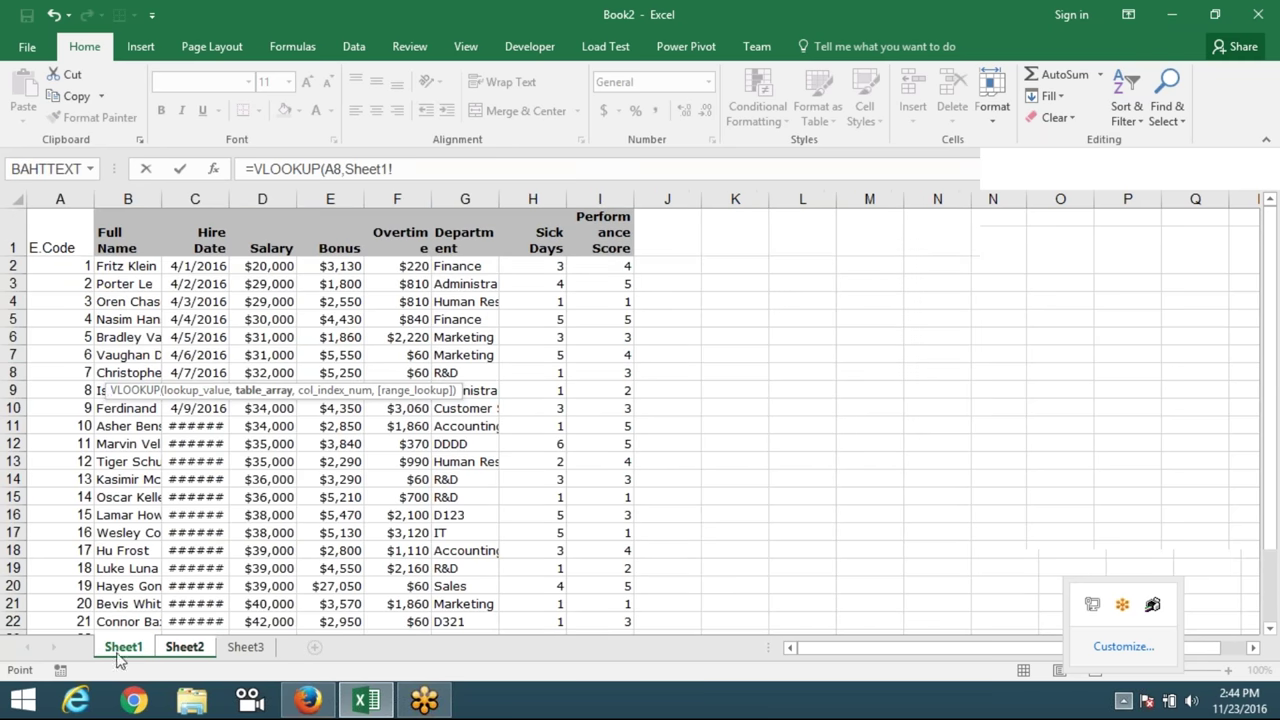
{"action": "mouse_move", "coordinate": [60, 199]}
{"action": "left_mouse_down"}
{"action": "mouse_move", "coordinate": [489, 210]}
{"action": "mouse_move", "coordinate": [566, 232]}
{"action": "left_mouse_up"}
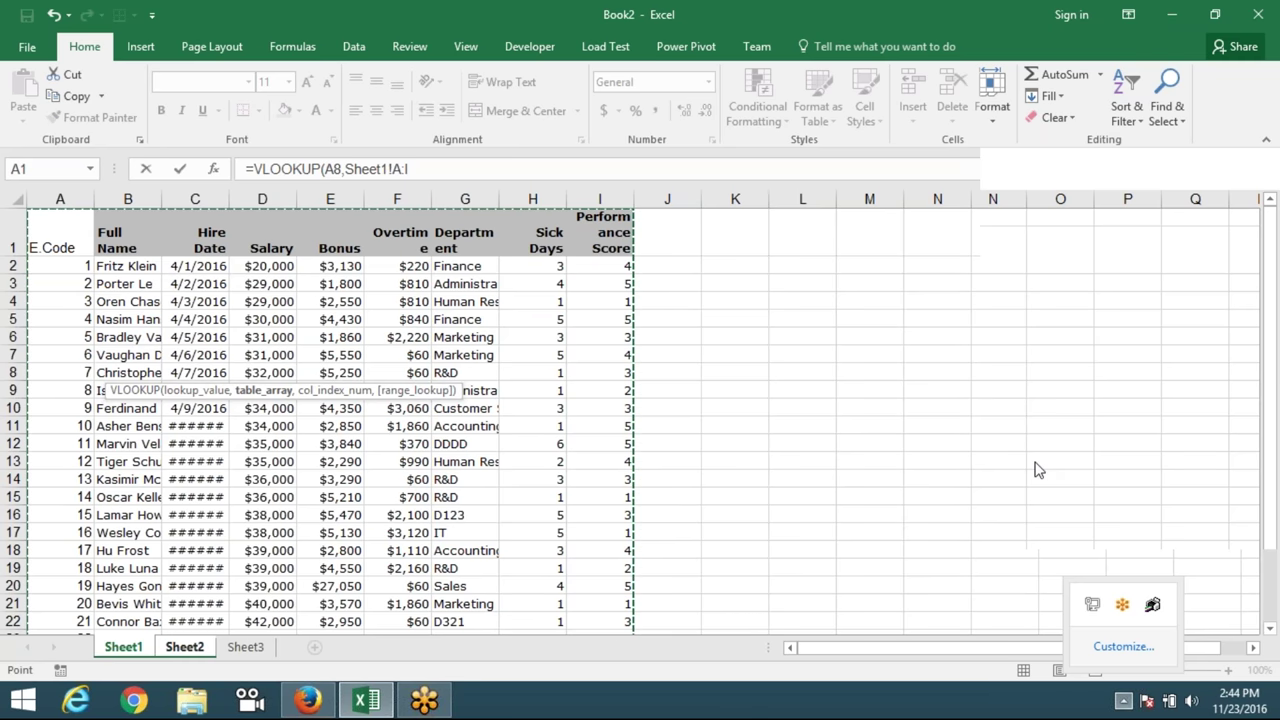
{"action": "key", "text": "BackSpace"}
{"action": "key", "text": "BackSpace"}
{"action": "key", "text": "BackSpace"}
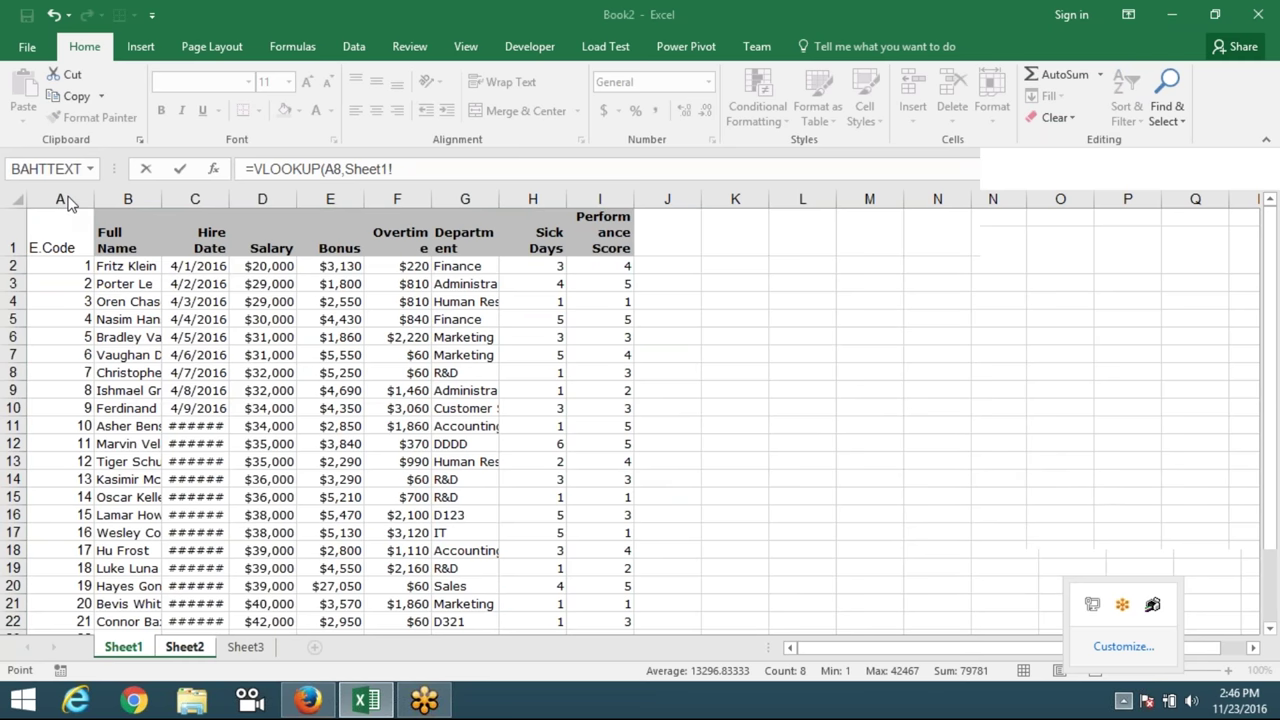
{"action": "left_click", "coordinate": [67, 199]}
{"action": "left_click_drag", "start_coordinate": [67, 199], "coordinate": [590, 200]}
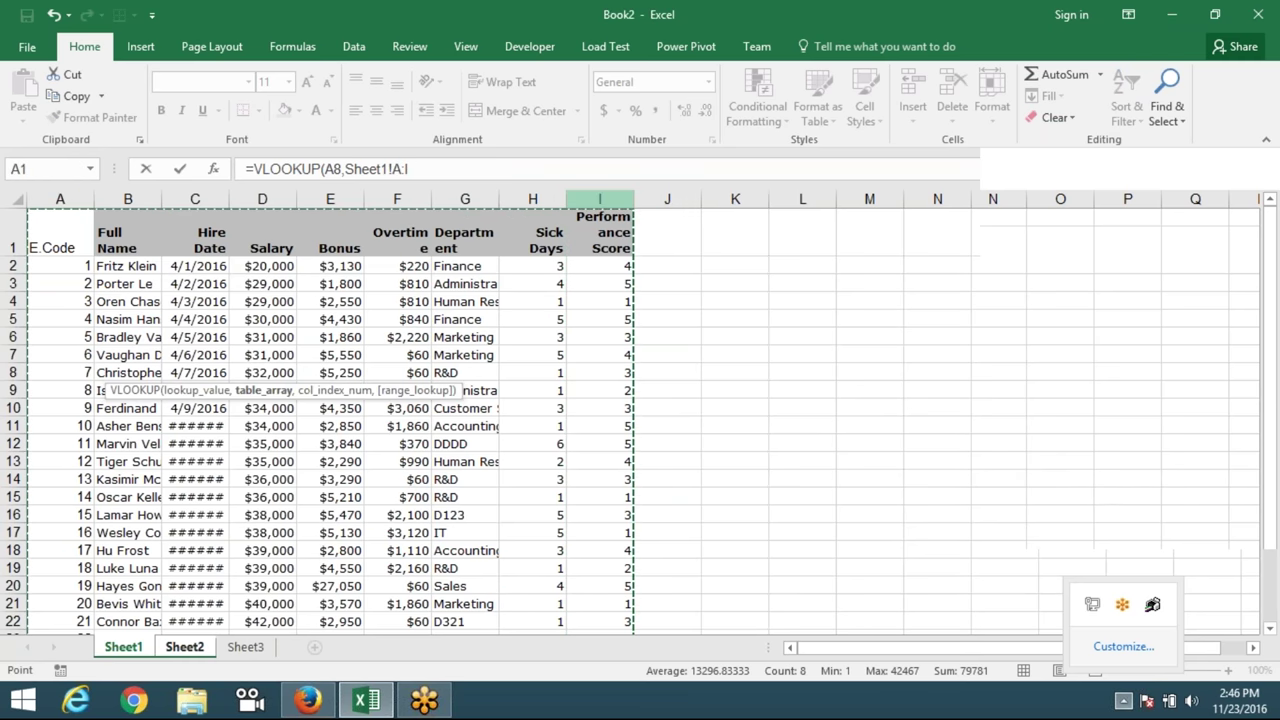
{"action": "type", "text": ",{2,"}
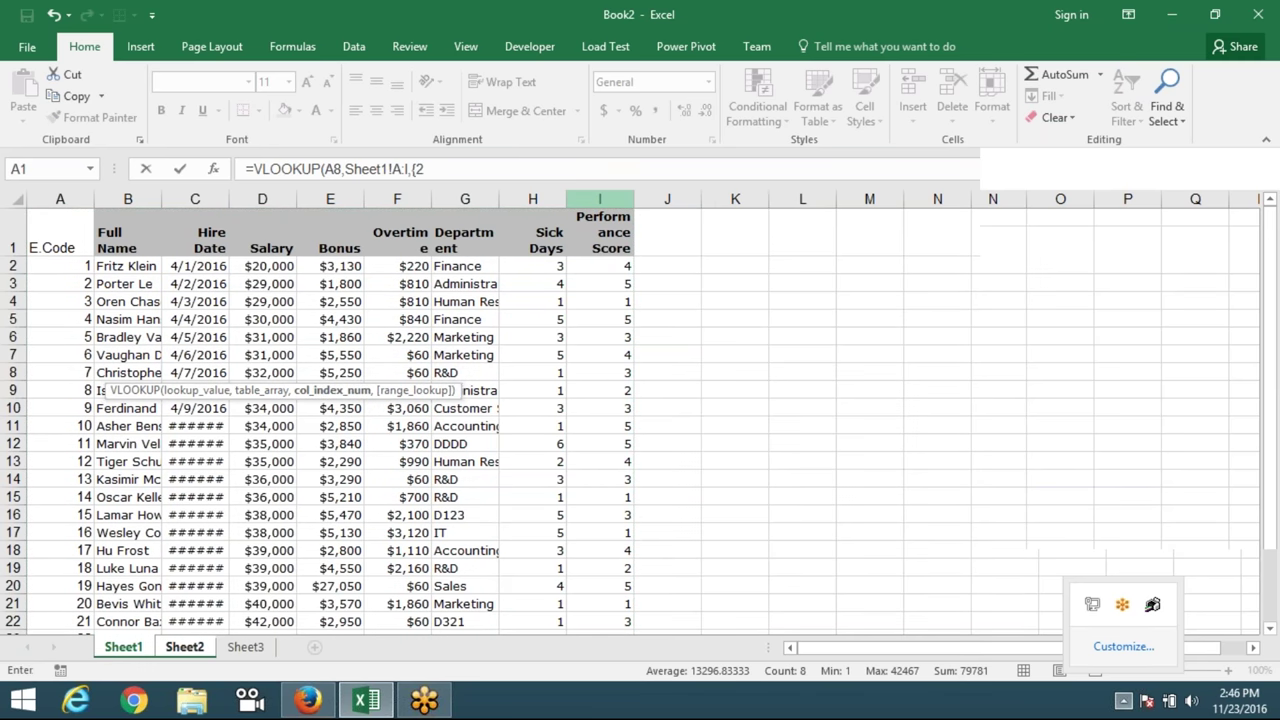
{"action": "type", "text": "3,4,"}
{"action": "type", "text": "5,6,"}
{"action": "type", "text": "7,8"}
{"action": "type", "text": ",9}"}
{"action": "type", "text": ",0"}
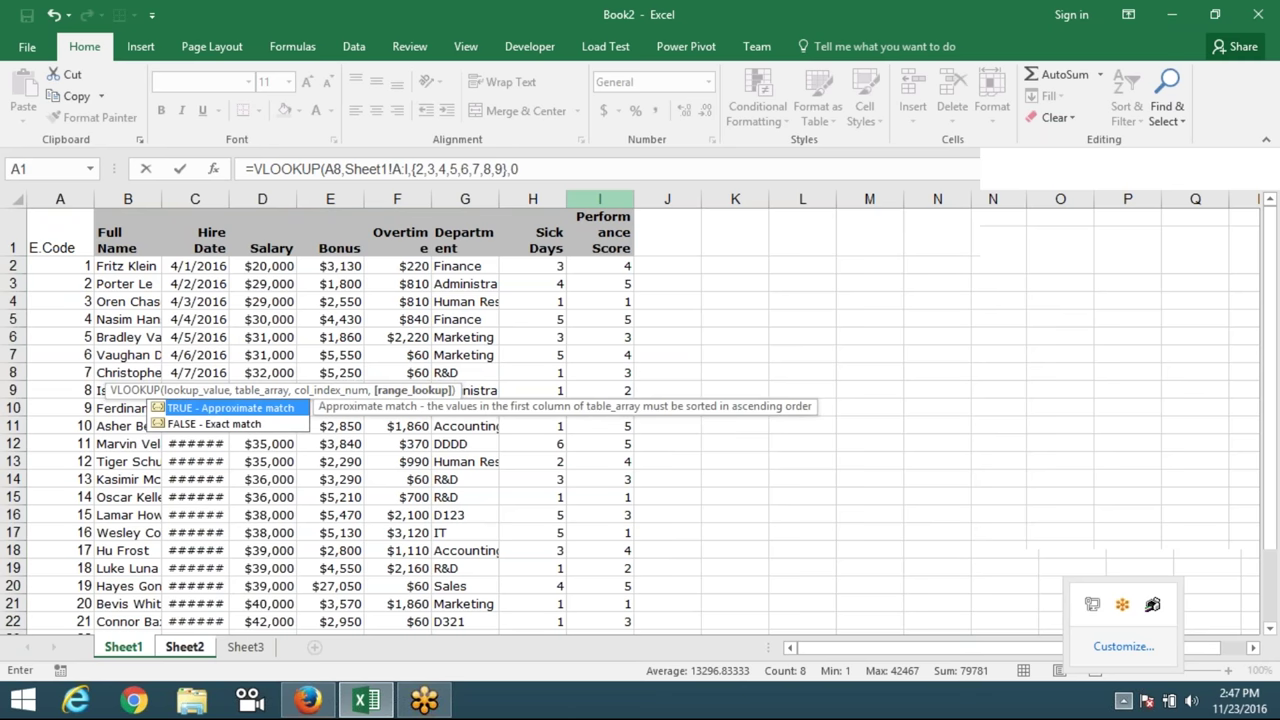
{"action": "type", "text": ")"}
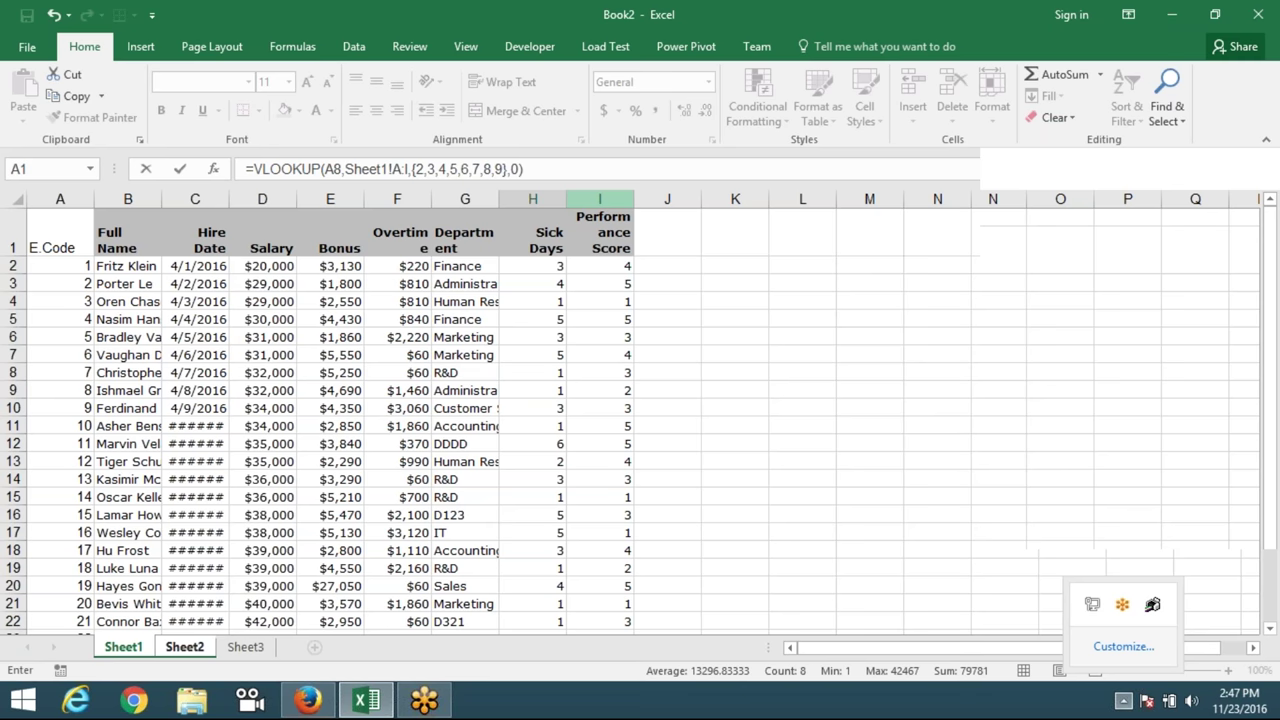
{"action": "key", "text": "ctrl+shift+Return"}
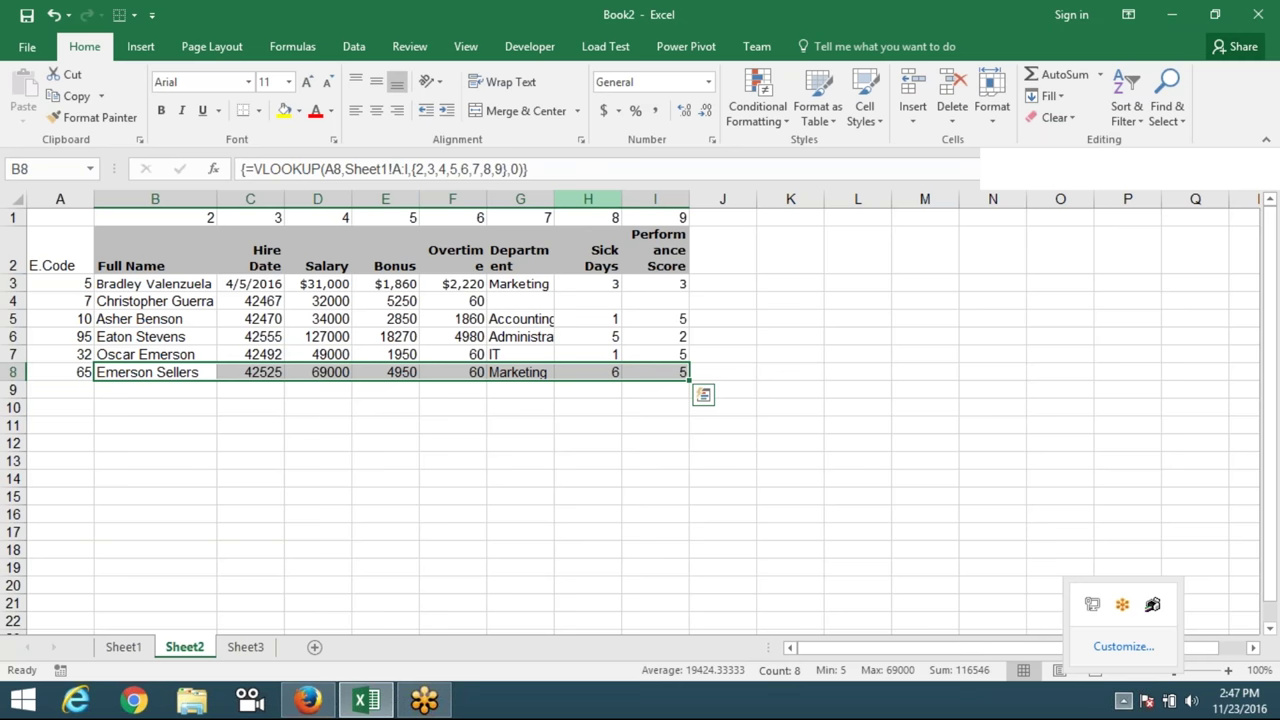
{"action": "left_click", "coordinate": [156, 406]}
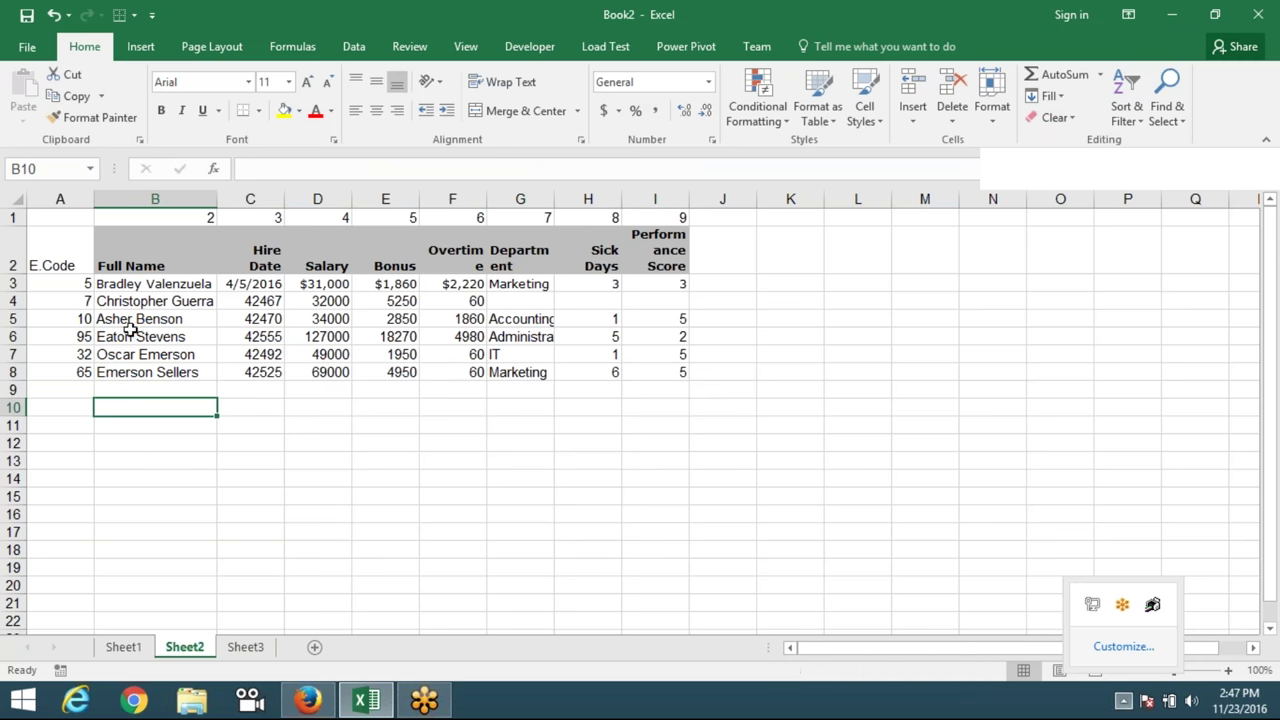
Copy the headers Full Name through Bonus from B2:E2 into B14:E14.
{"action": "left_click_drag", "start_coordinate": [131, 265], "coordinate": [385, 265]}
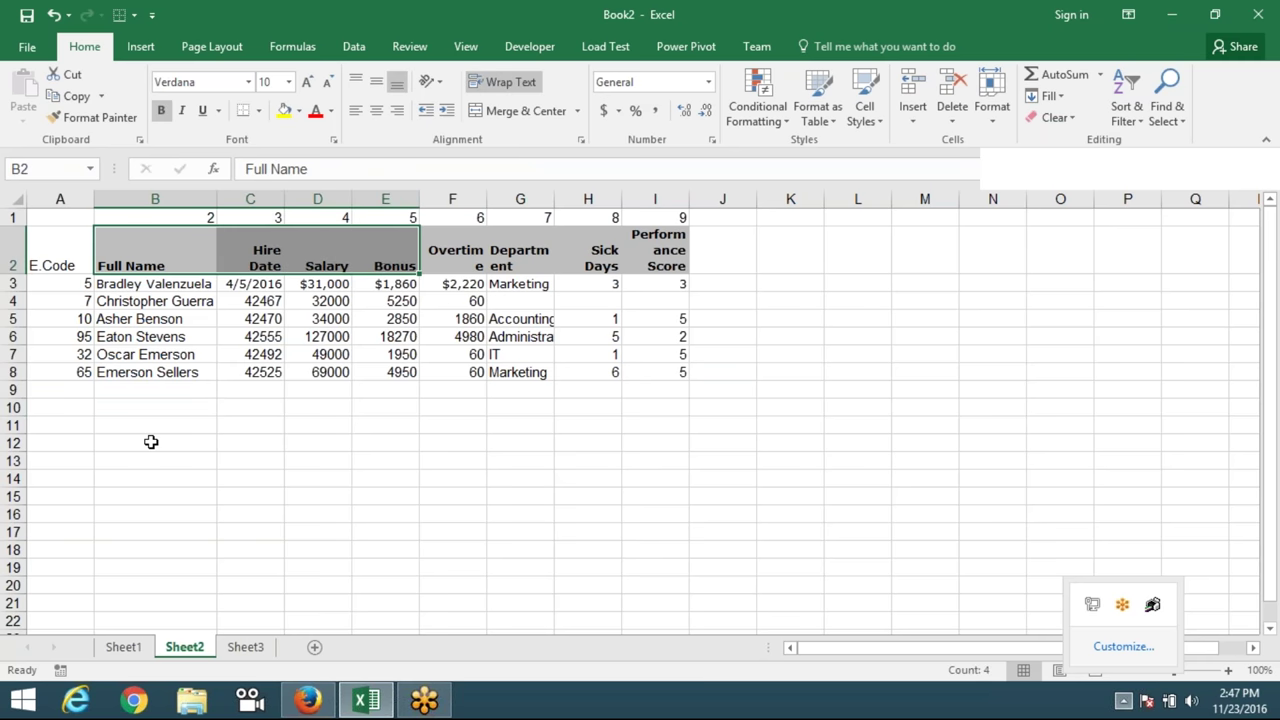
{"action": "key", "text": "ctrl+c"}
{"action": "left_click", "coordinate": [121, 490]}
{"action": "key", "text": "ctrl+v"}
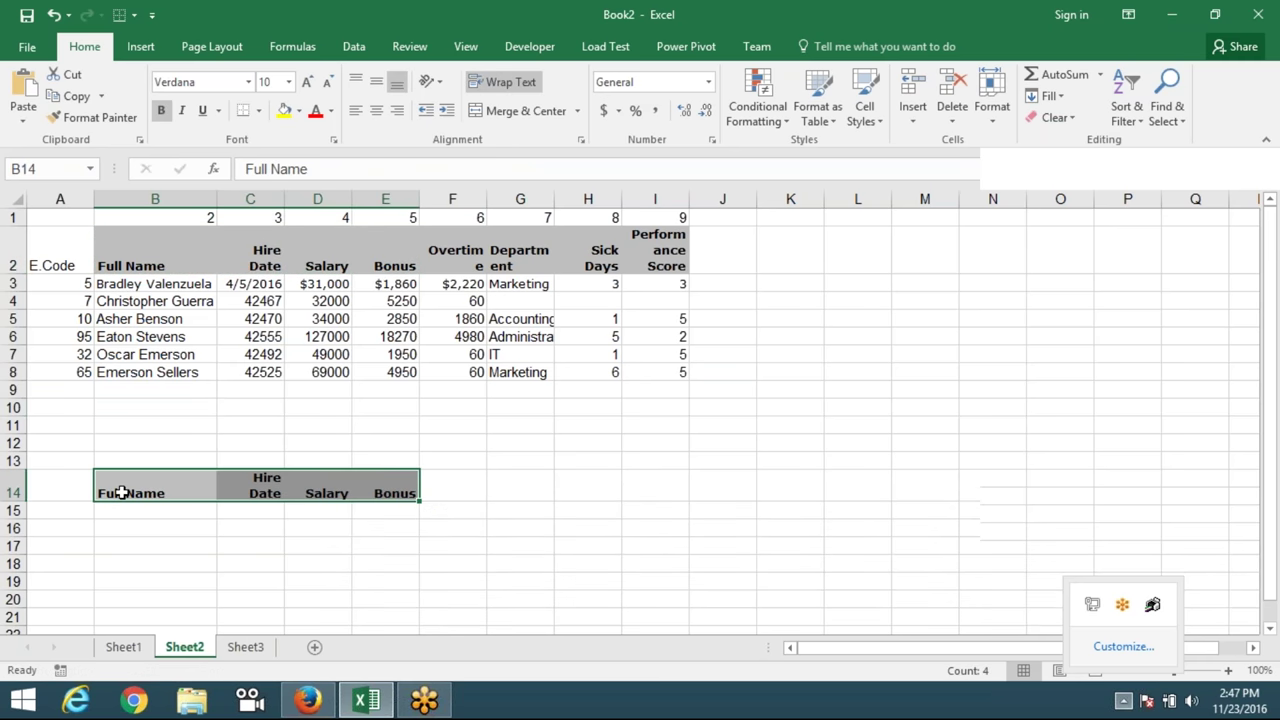
{"action": "left_click", "coordinate": [134, 529]}
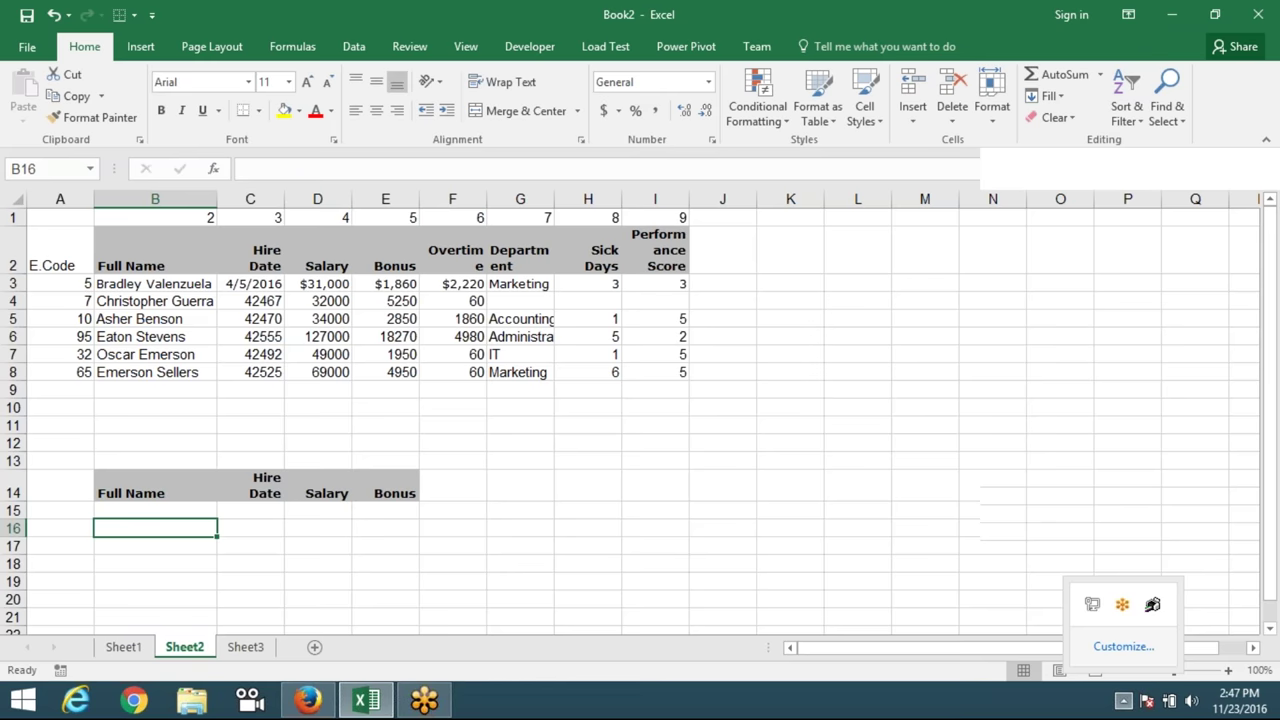
Copy the Bonus header from E14 over Full Name in B14.
{"action": "scroll", "coordinate": [134, 414], "scroll_direction": "down", "scroll_amount": 1}
{"action": "left_click", "coordinate": [134, 412]}
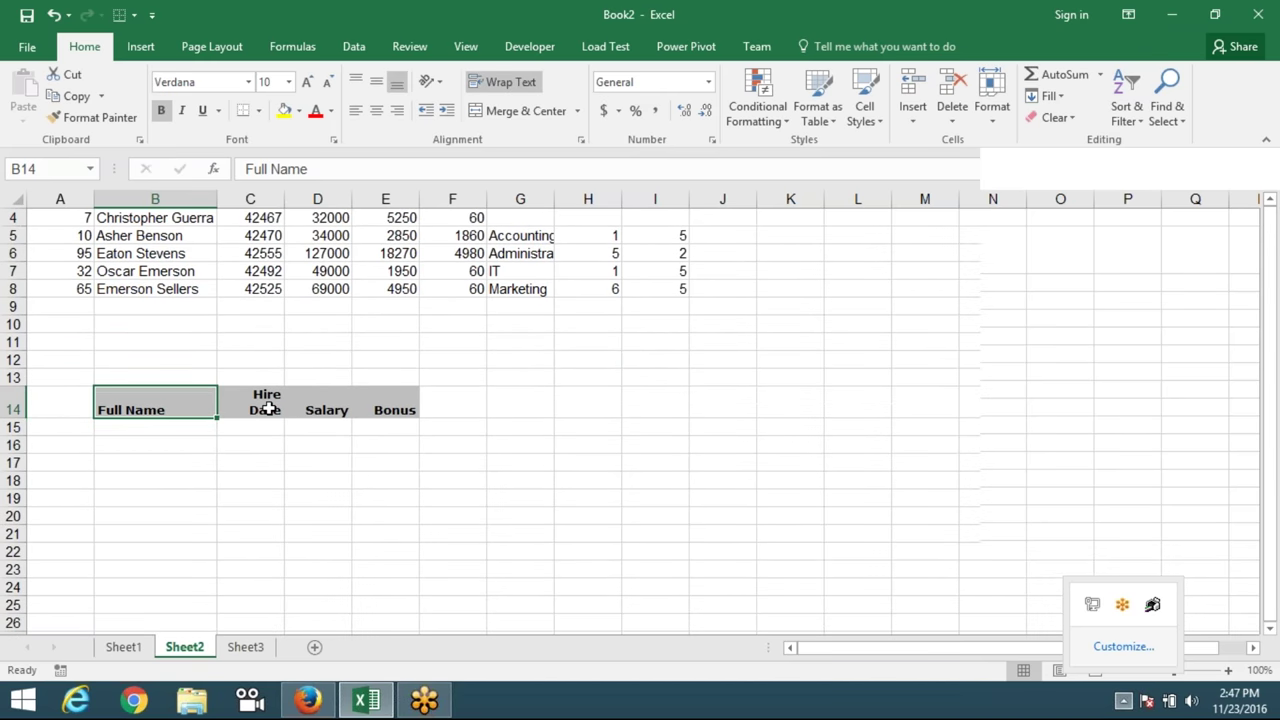
{"action": "left_click", "coordinate": [269, 409]}
{"action": "left_click", "coordinate": [326, 413]}
{"action": "left_click", "coordinate": [407, 414]}
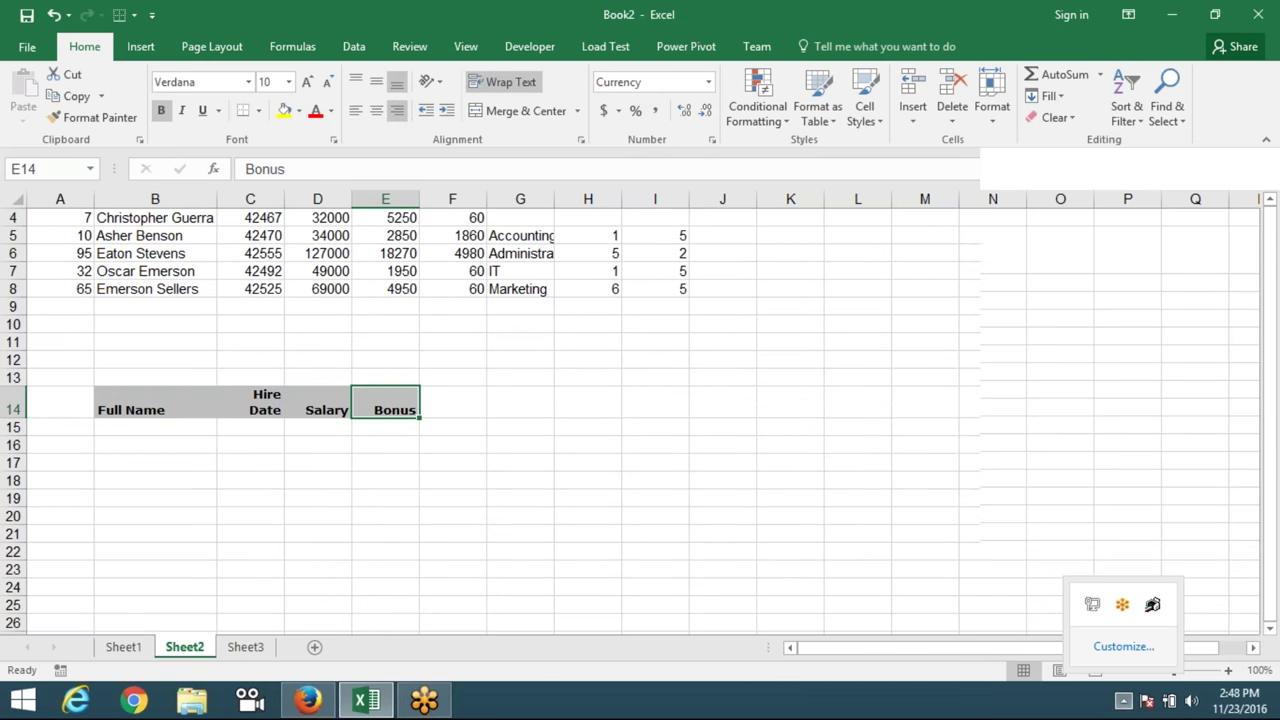
{"action": "key", "text": "ctrl+c"}
{"action": "left_click", "coordinate": [200, 406]}
{"action": "key", "text": "ctrl+v"}
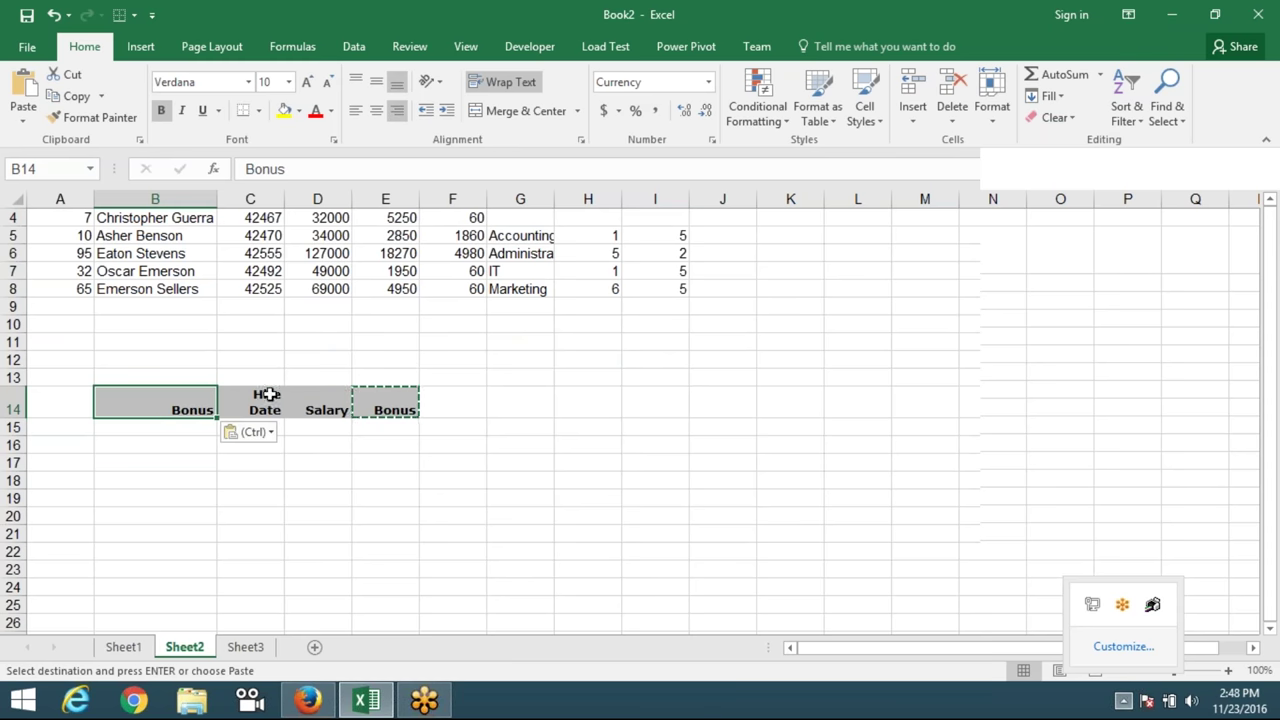
Copy the Full Name header from B2 into E14.
{"action": "scroll", "coordinate": [262, 370], "scroll_direction": "up", "scroll_amount": 1}
{"action": "left_click", "coordinate": [151, 251]}
{"action": "key", "text": "ctrl+c"}
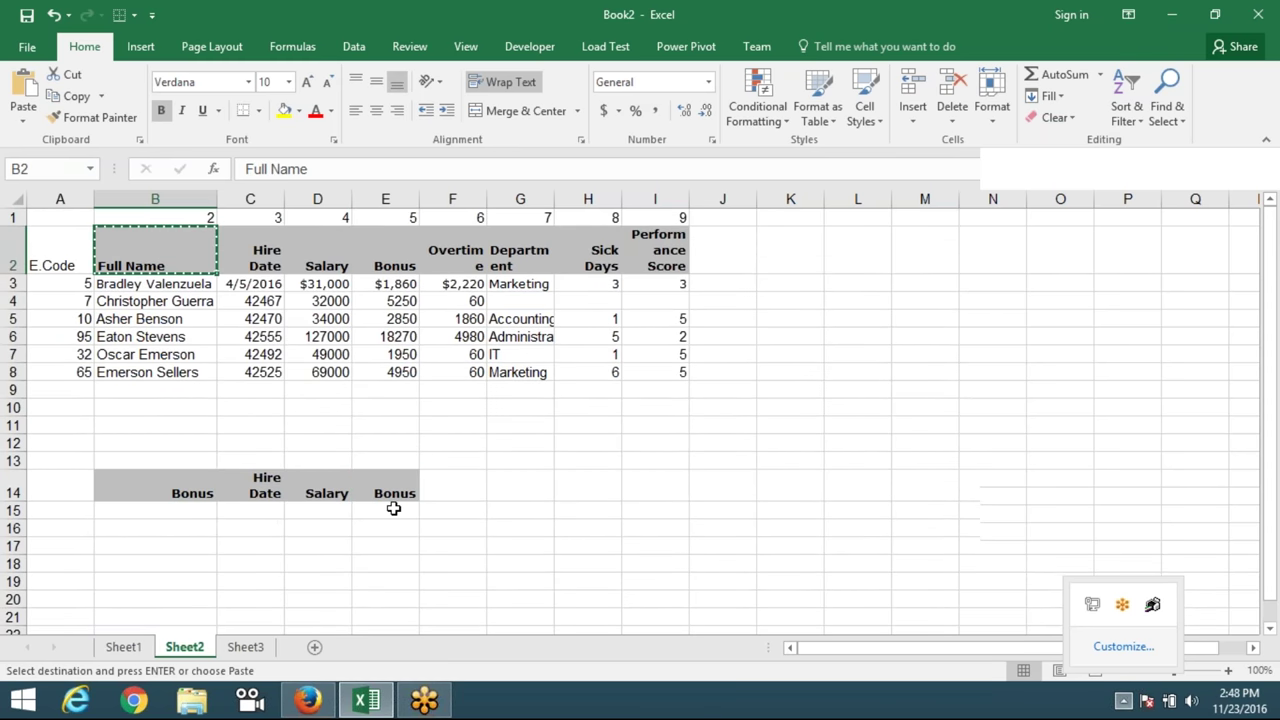
{"action": "left_click", "coordinate": [390, 493]}
{"action": "key", "text": "ctrl"}
{"action": "key", "text": "ctrl"}
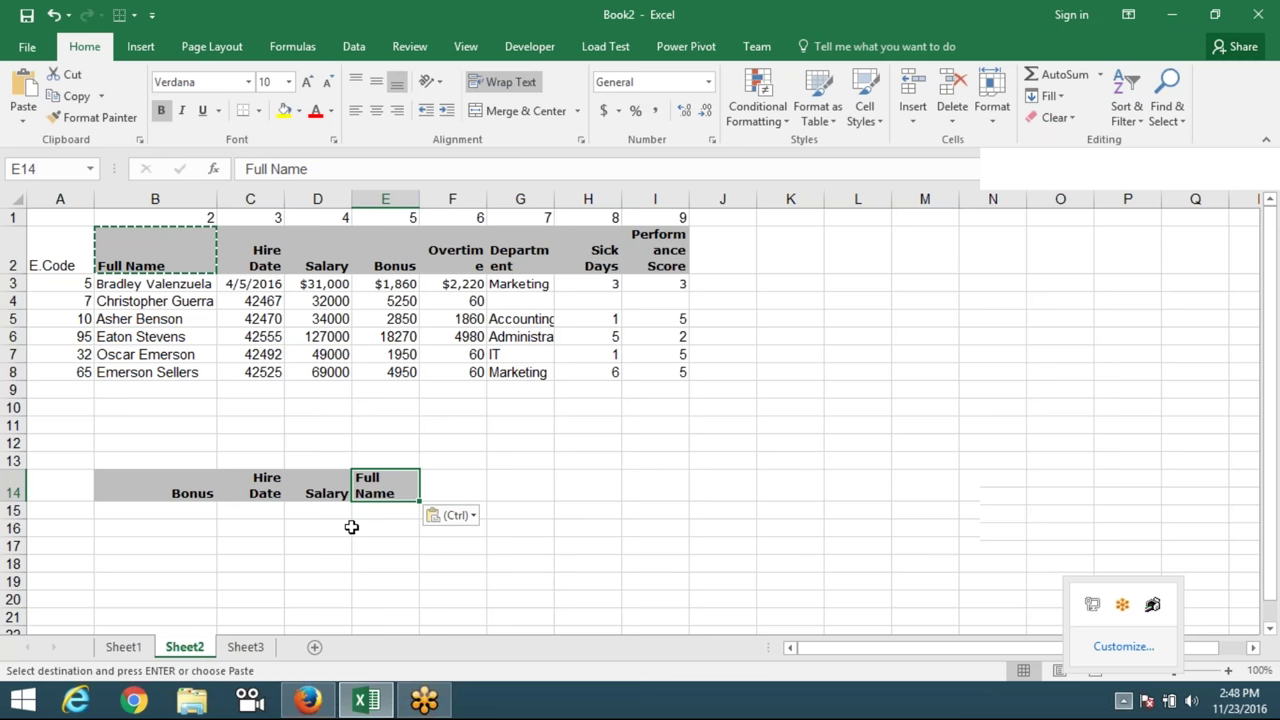
Move to B13 above the new headers and start an entry there.
{"action": "key", "text": "Left"}
{"action": "key", "text": "Left"}
{"action": "key", "text": "Down"}
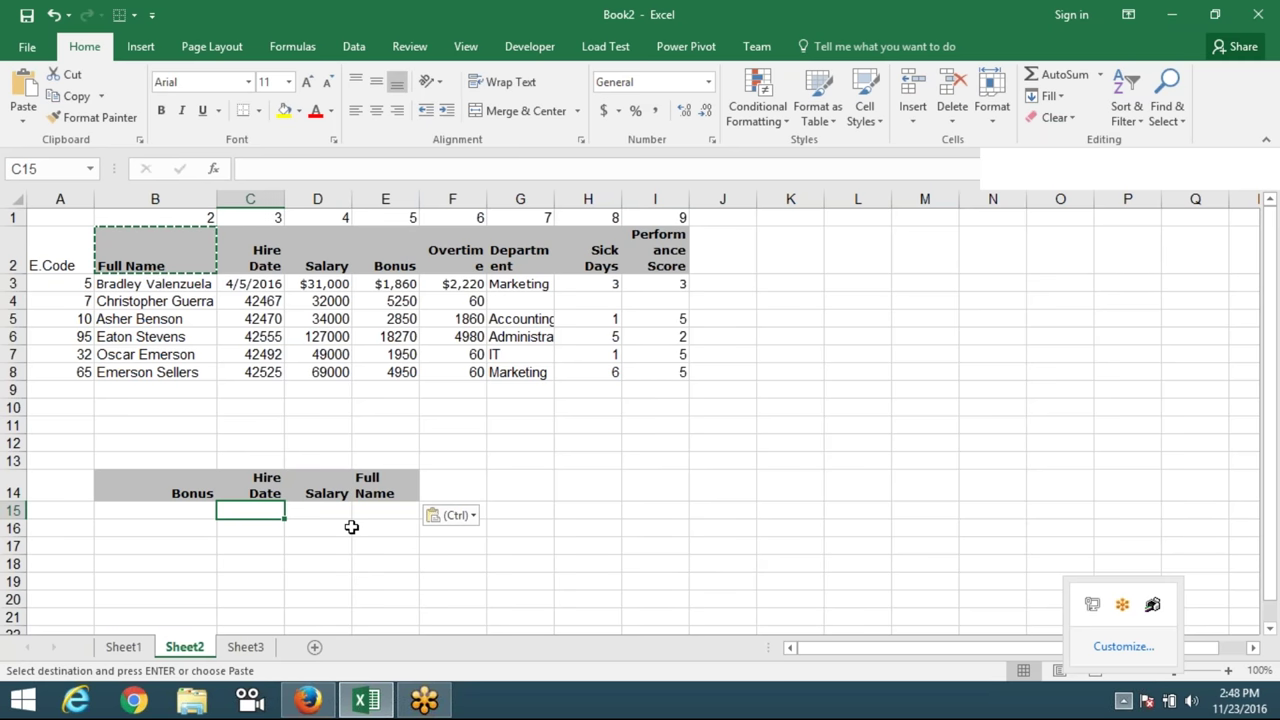
{"action": "key", "text": "Left"}
{"action": "key", "text": "Up"}
{"action": "key", "text": "Up"}
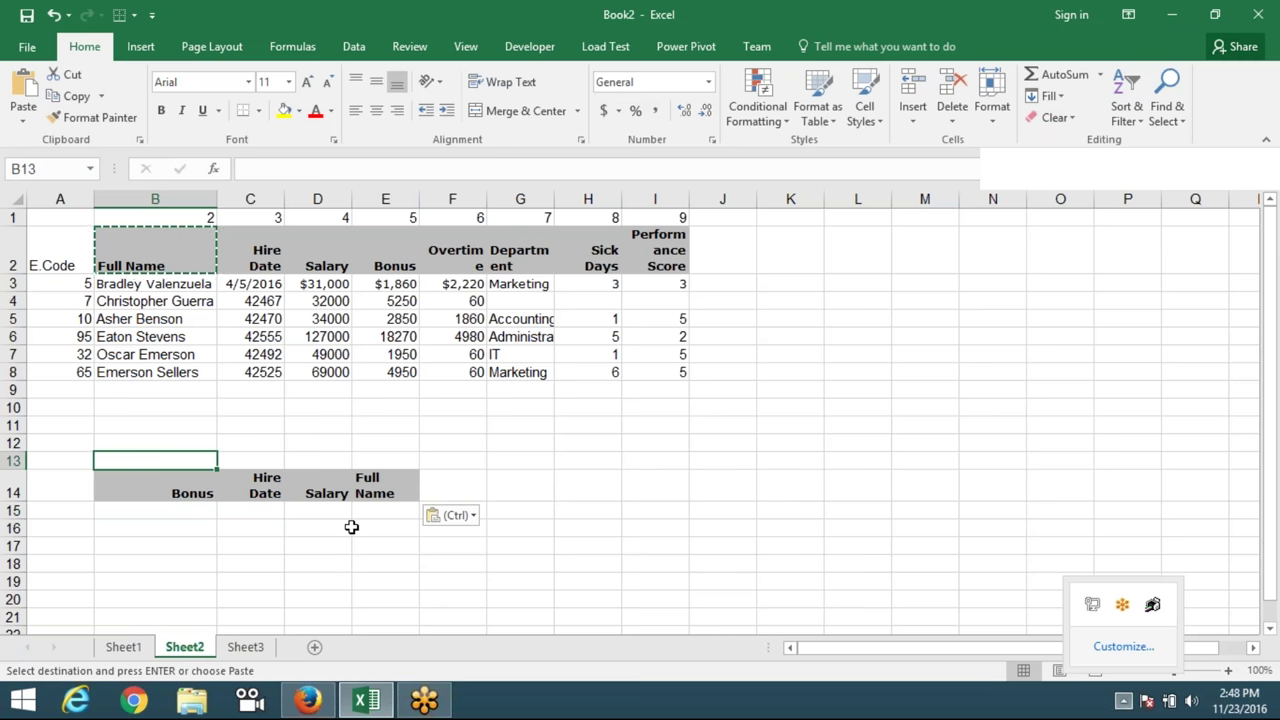
{"action": "type", "text": "-mat"}
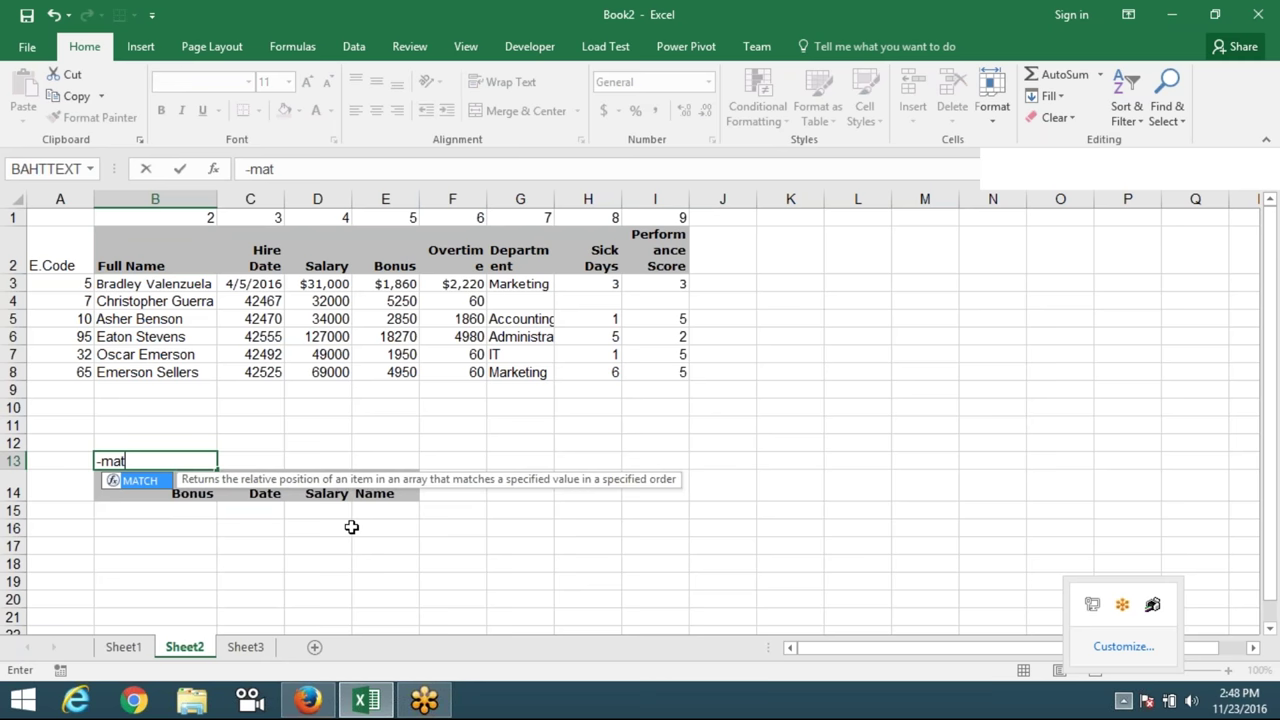
Enter =MATCH(B14,Sheet1!A1:I1,0) in B13, returning 5 for the Bonus header.
{"action": "key", "text": "BackSpace"}
{"action": "key", "text": "BackSpace"}
{"action": "key", "text": "BackSpace"}
{"action": "key", "text": "BackSpace"}
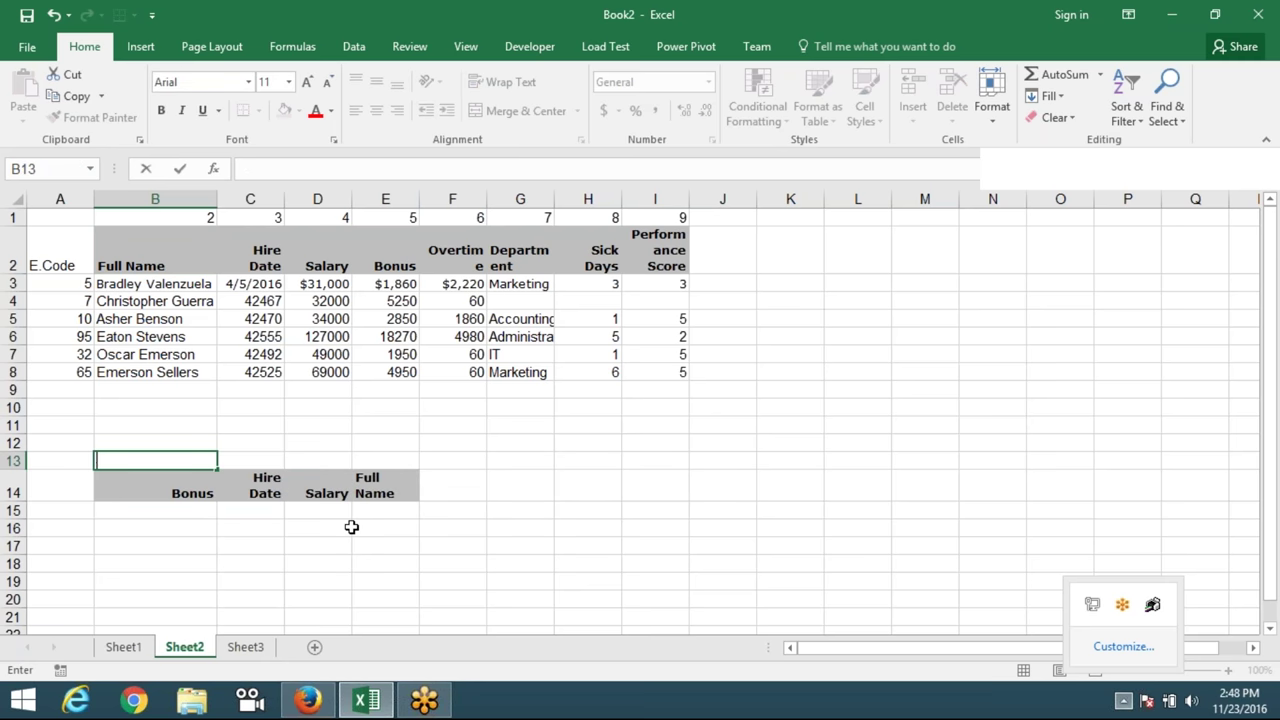
{"action": "type", "text": "="}
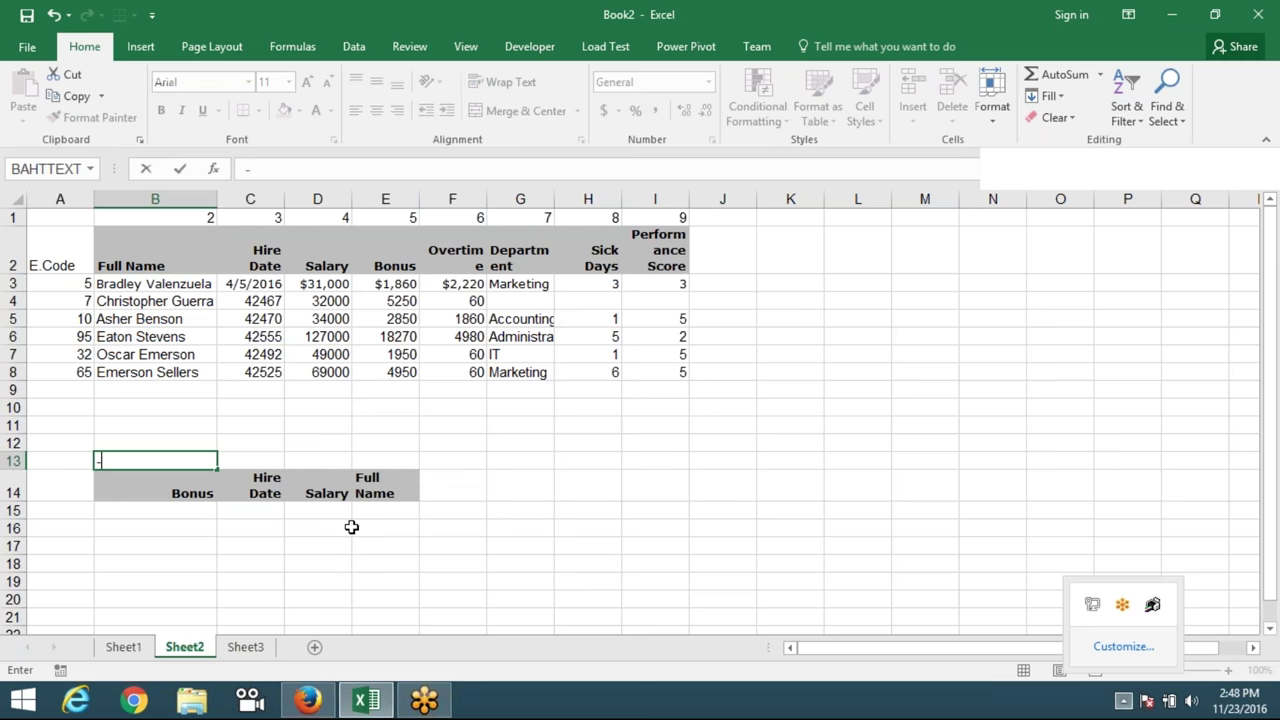
{"action": "type", "text": "ma"}
{"action": "key", "text": "Tab"}
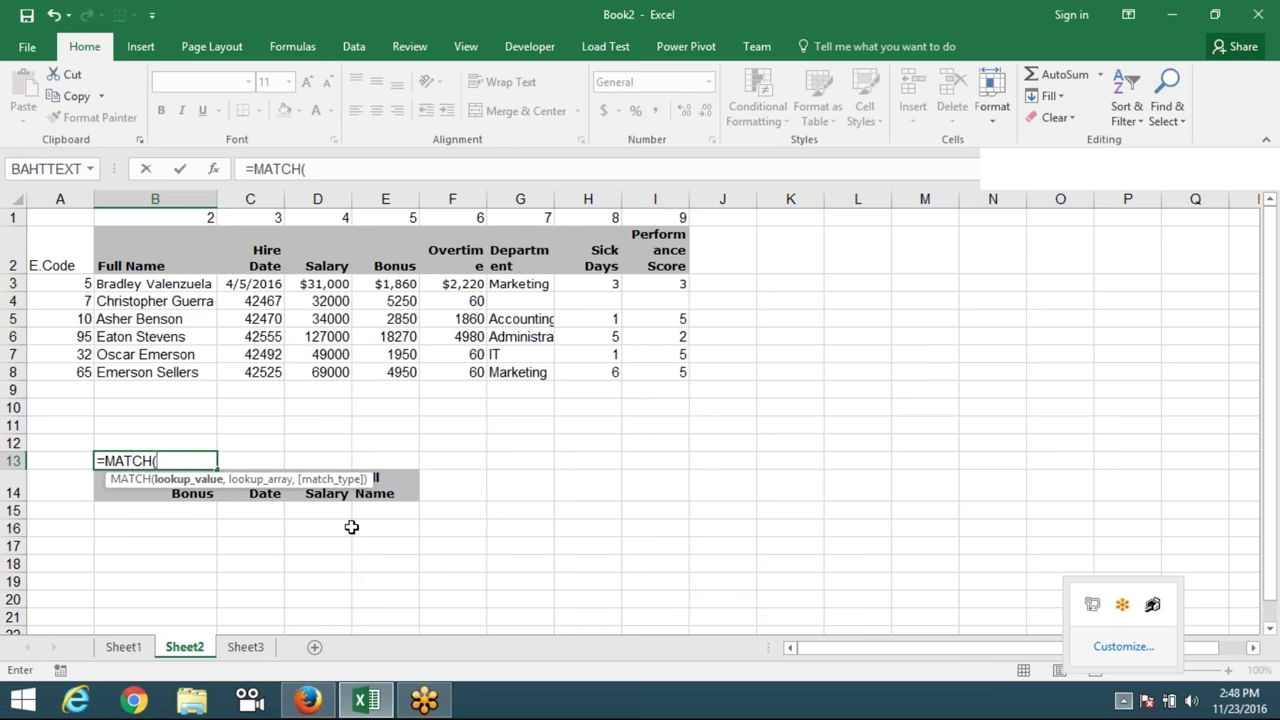
{"action": "key", "text": "Down"}
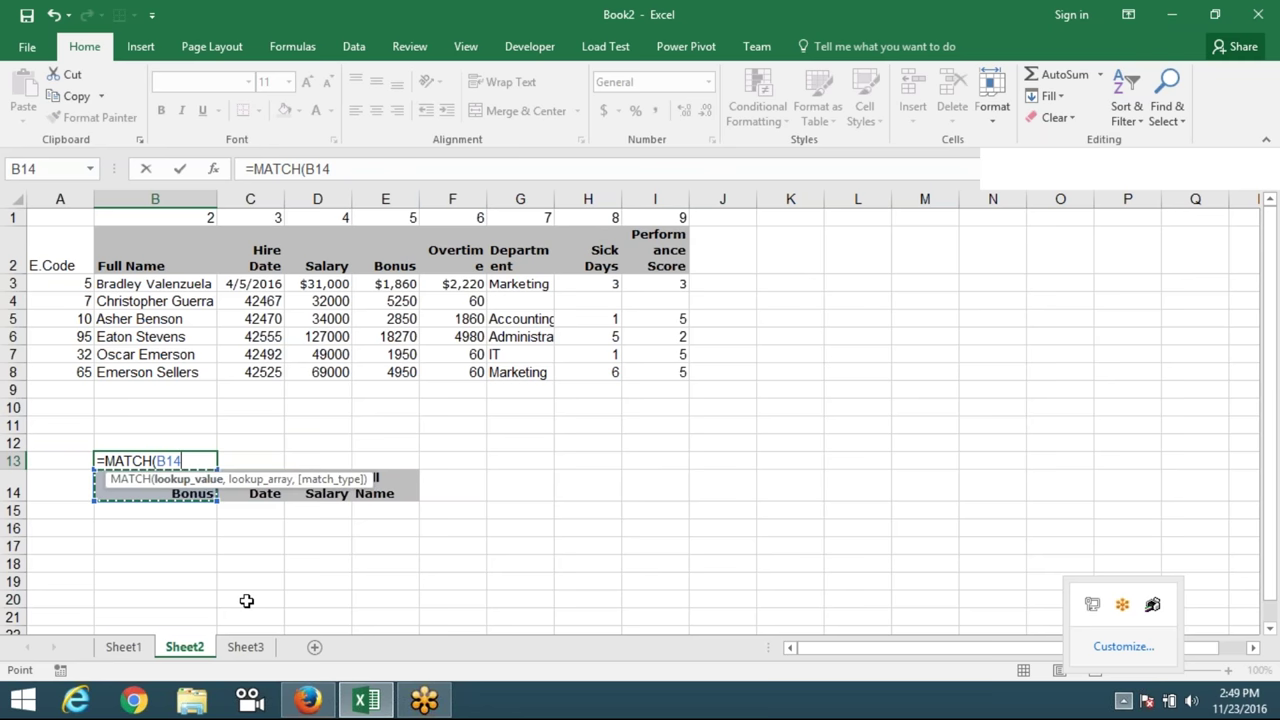
{"action": "type", "text": ","}
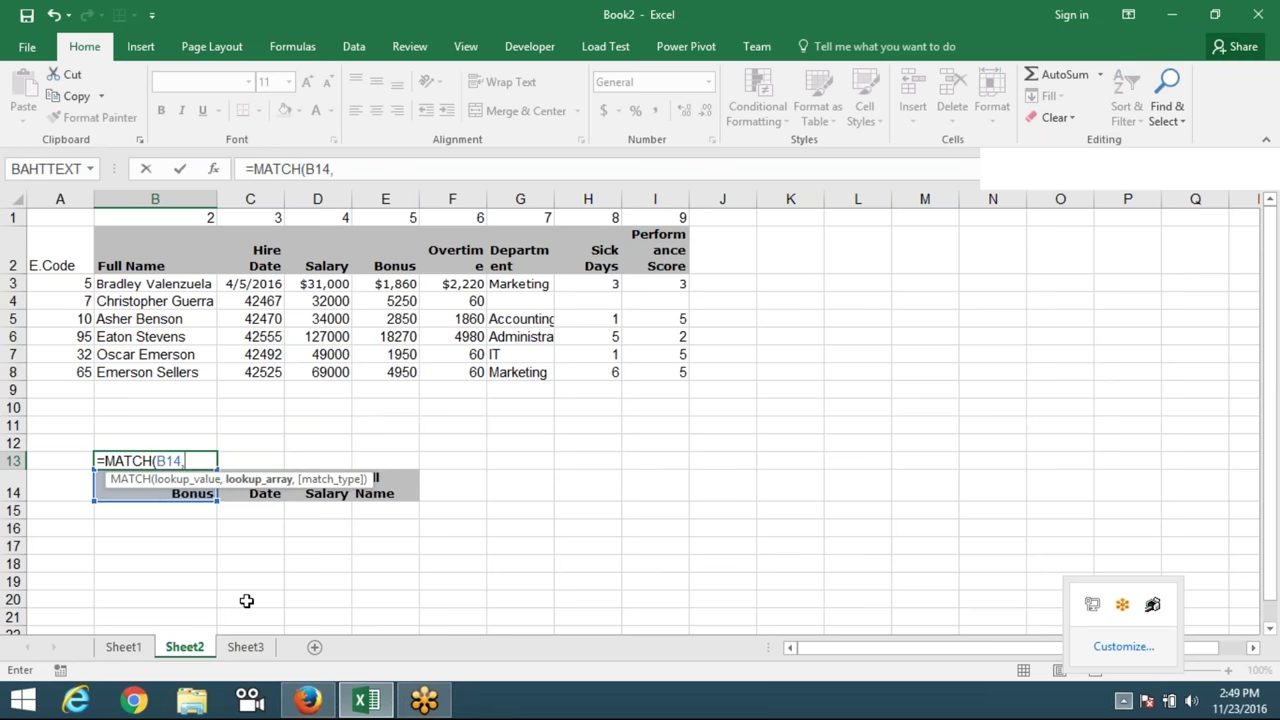
{"action": "left_click", "coordinate": [130, 647]}
{"action": "left_click_drag", "start_coordinate": [62, 245], "coordinate": [600, 242]}
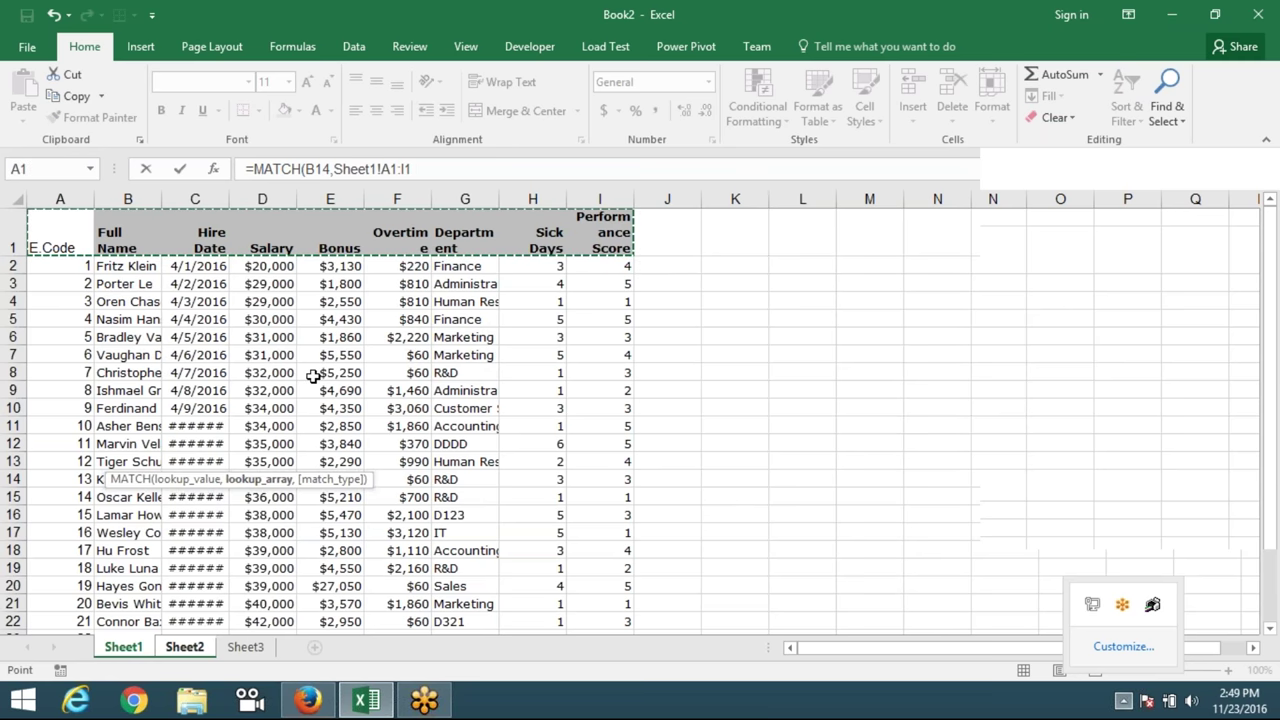
{"action": "type", "text": ",0"}
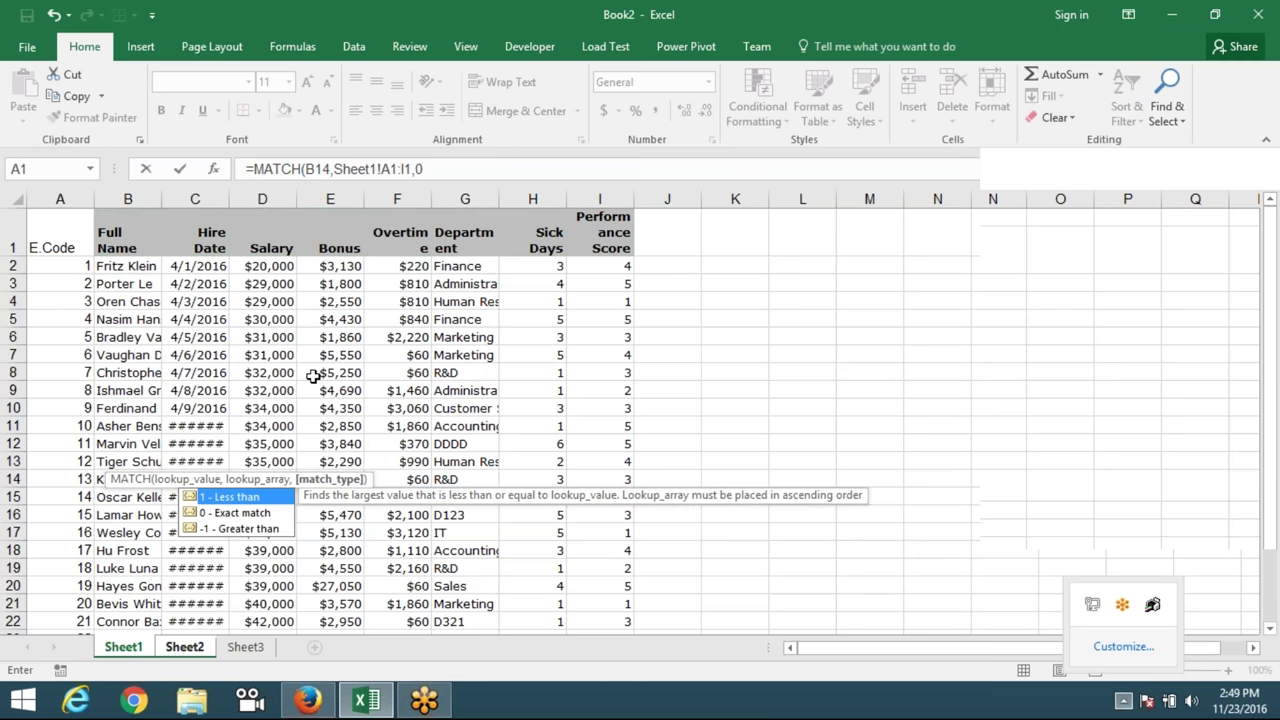
{"action": "key", "text": "Return"}
{"action": "key", "text": "Up"}
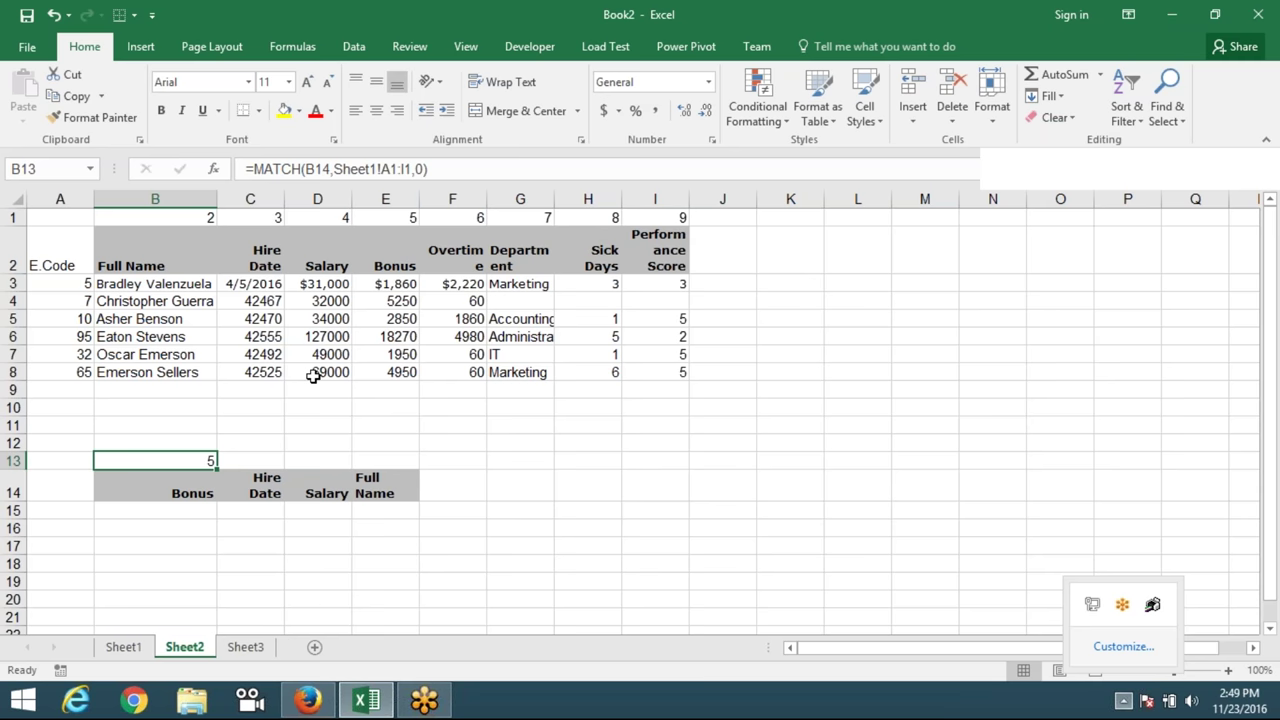
{"action": "key", "text": "F2"}
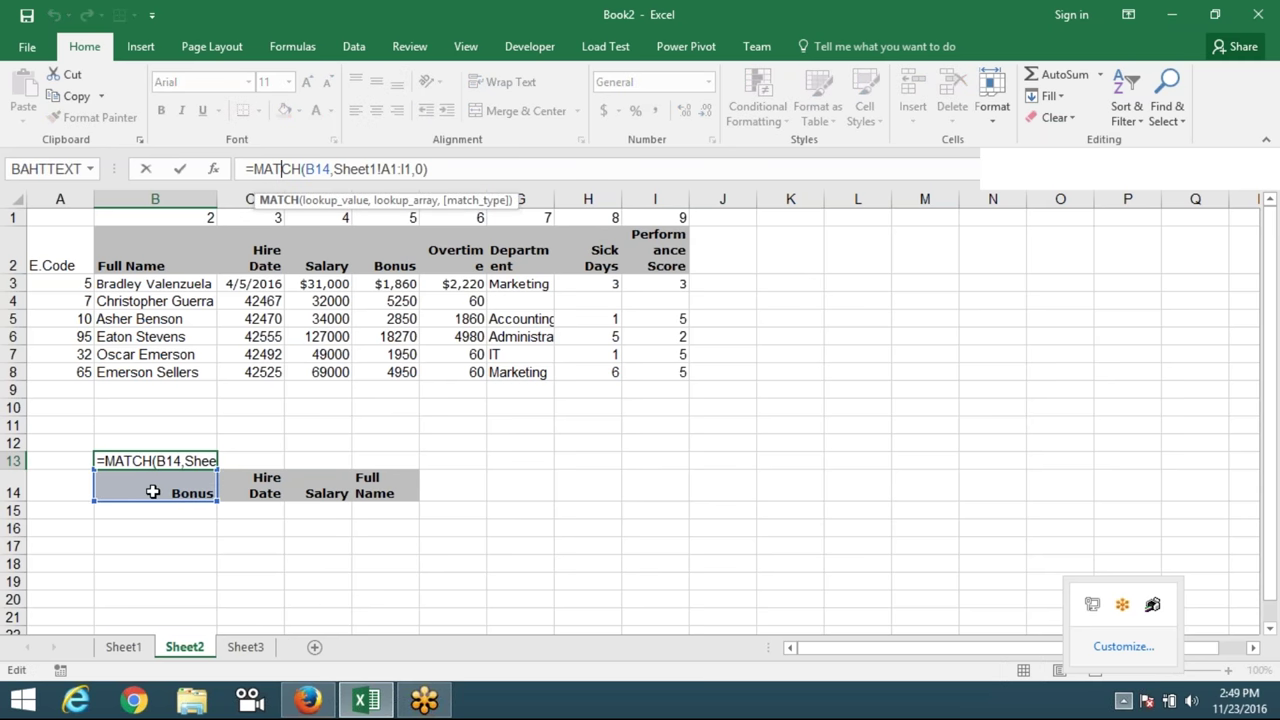
Keep B13's MATCH formula and paste Full Name from B2 into B14.
{"action": "left_click", "coordinate": [366, 169]}
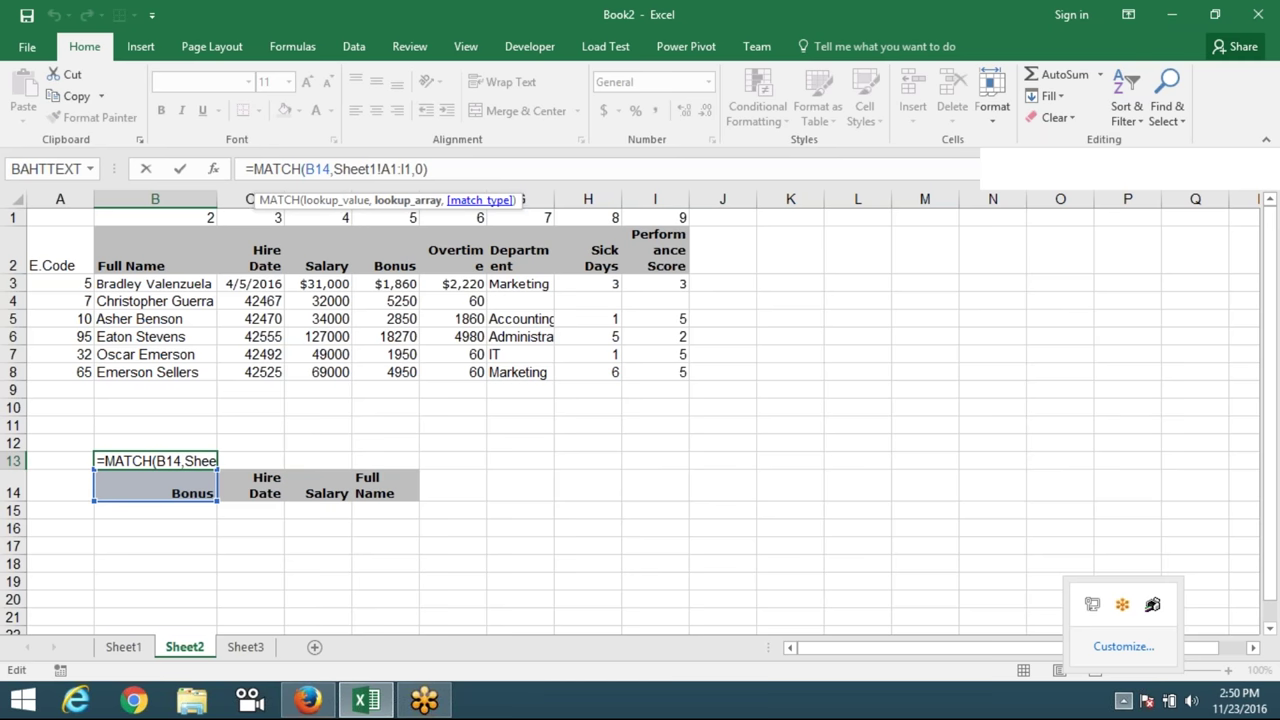
{"action": "key", "text": "Return"}
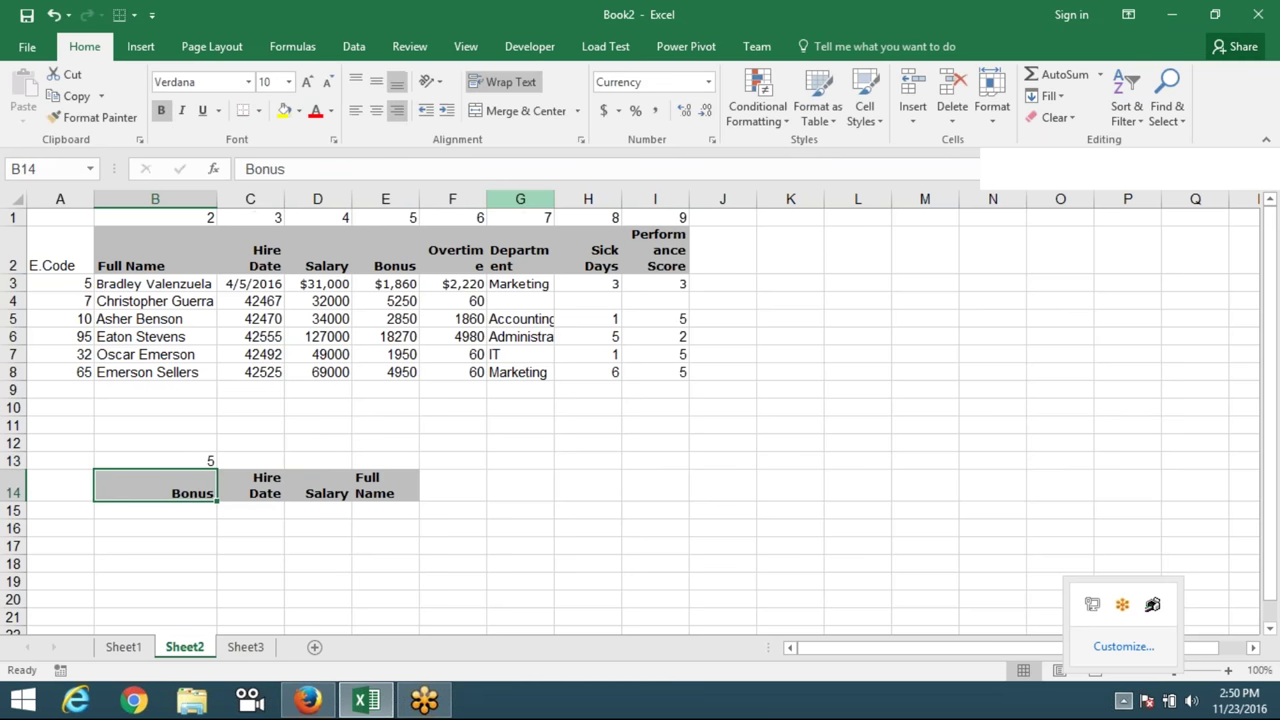
{"action": "left_click", "coordinate": [155, 258]}
{"action": "key", "text": "ctrl+c"}
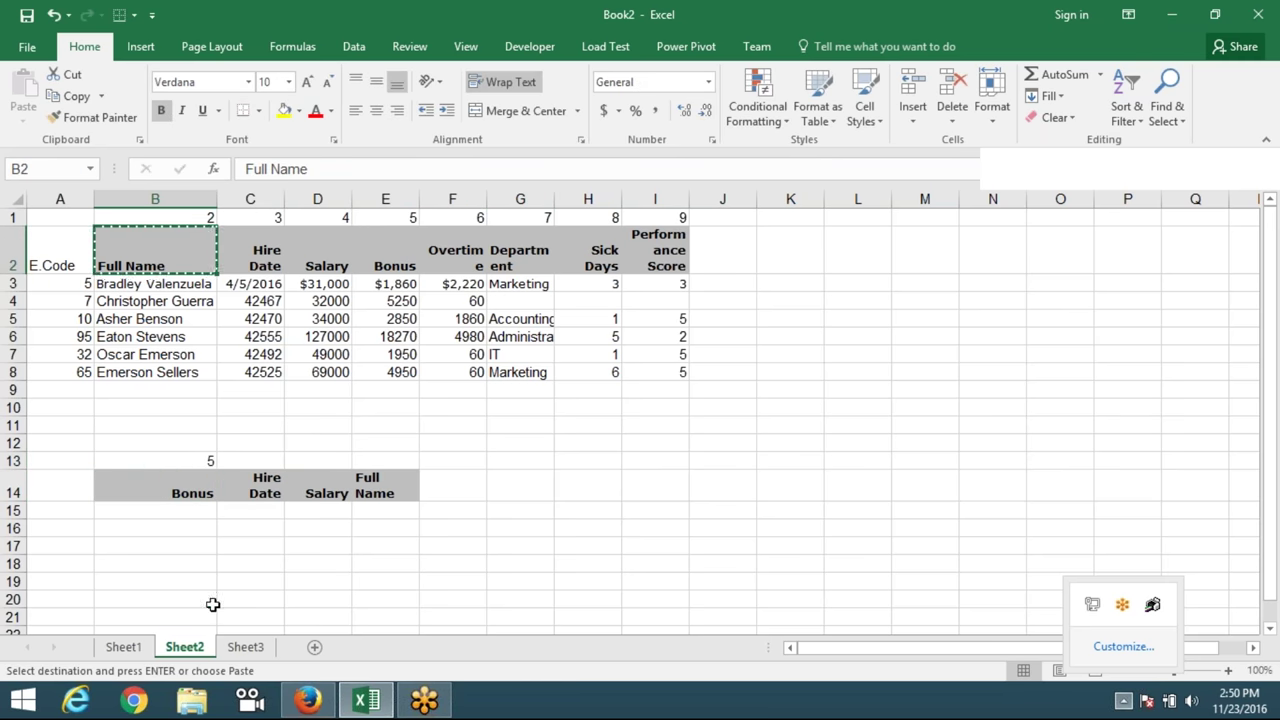
{"action": "left_click", "coordinate": [196, 493]}
{"action": "key", "text": "ctrl+v"}
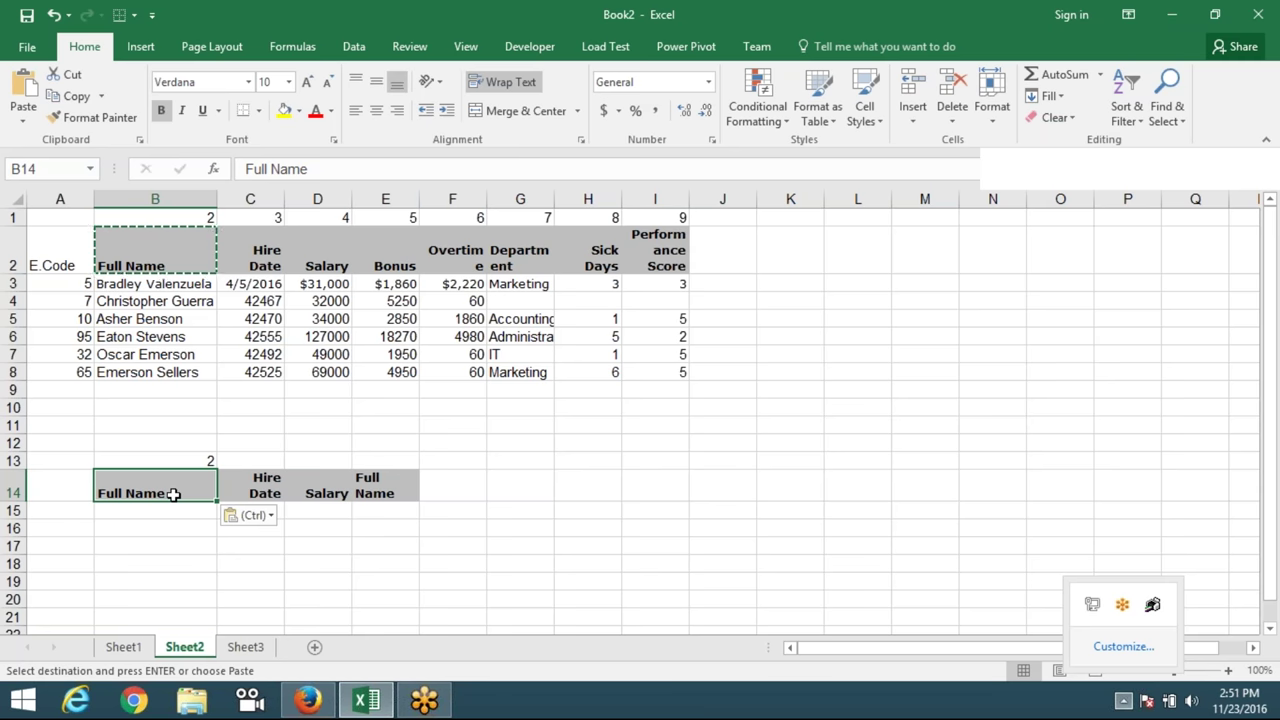
Abandon a first VLOOKUP attempt and enter employee code 65 in A15.
{"action": "key", "text": "Escape"}
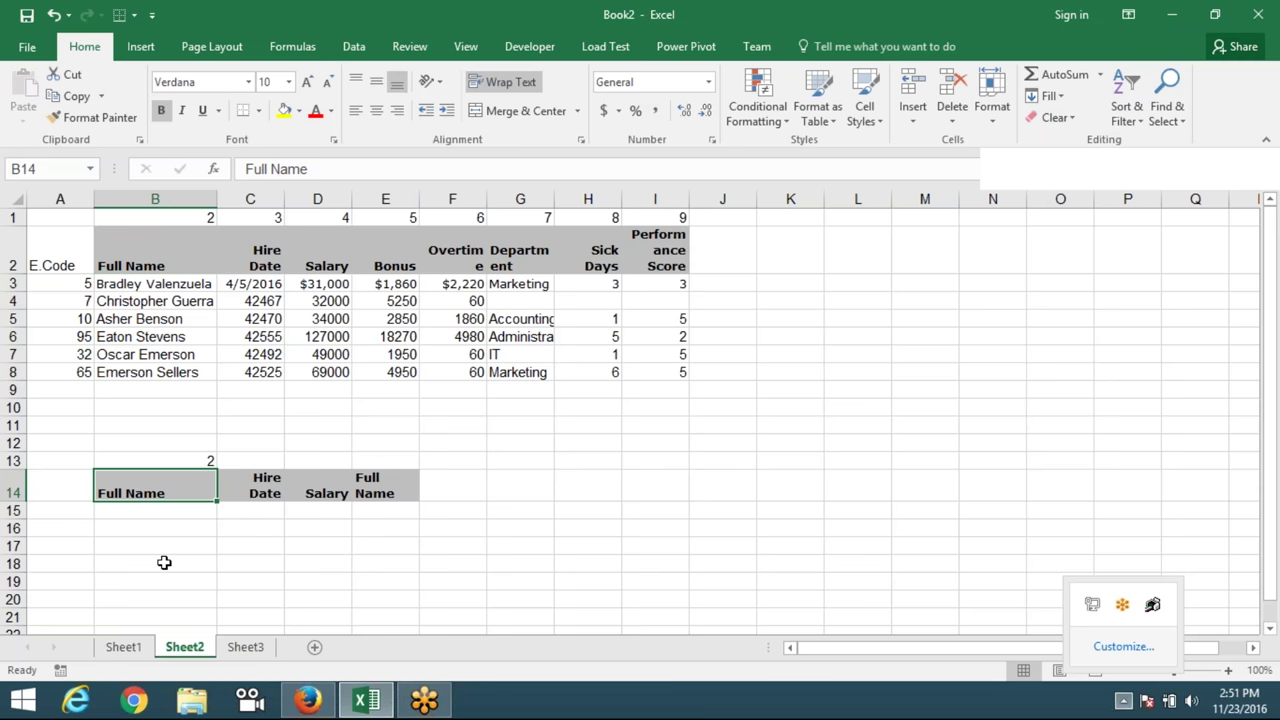
{"action": "left_click", "coordinate": [178, 460]}
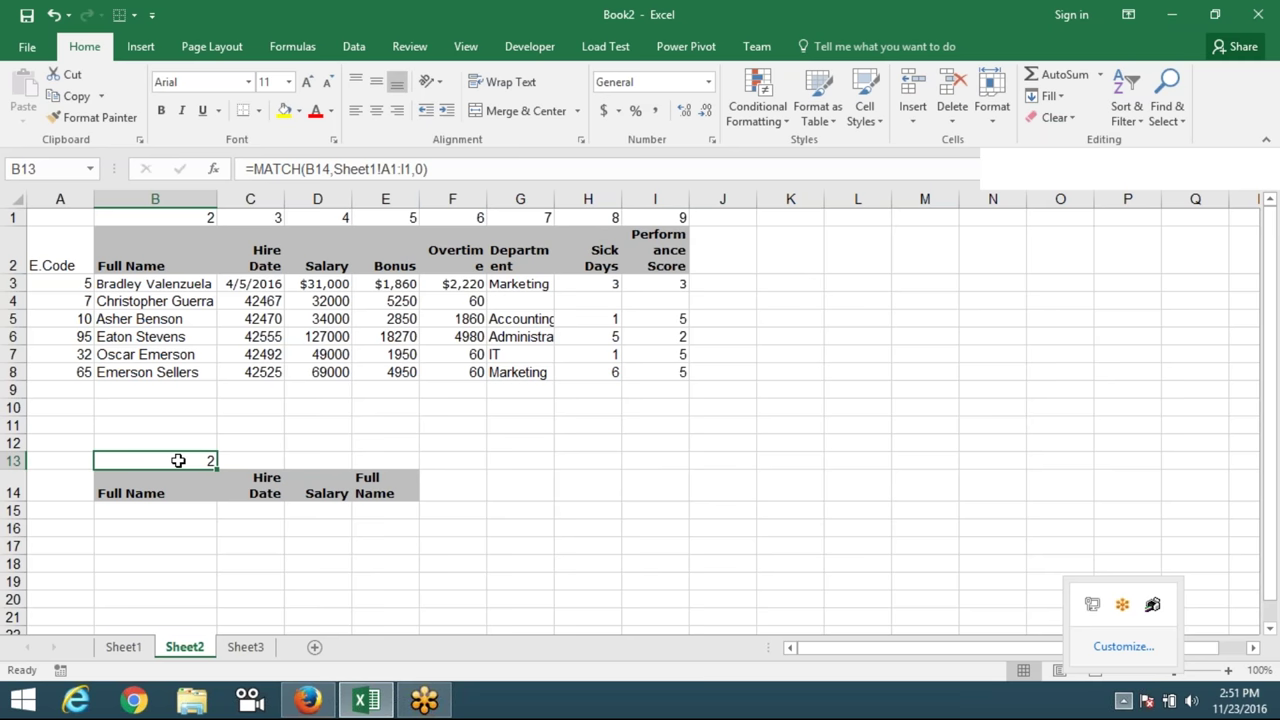
{"action": "key", "text": "Down"}
{"action": "key", "text": "Down"}
{"action": "key", "text": "Down"}
{"action": "key", "text": "Up"}
{"action": "type", "text": "="}
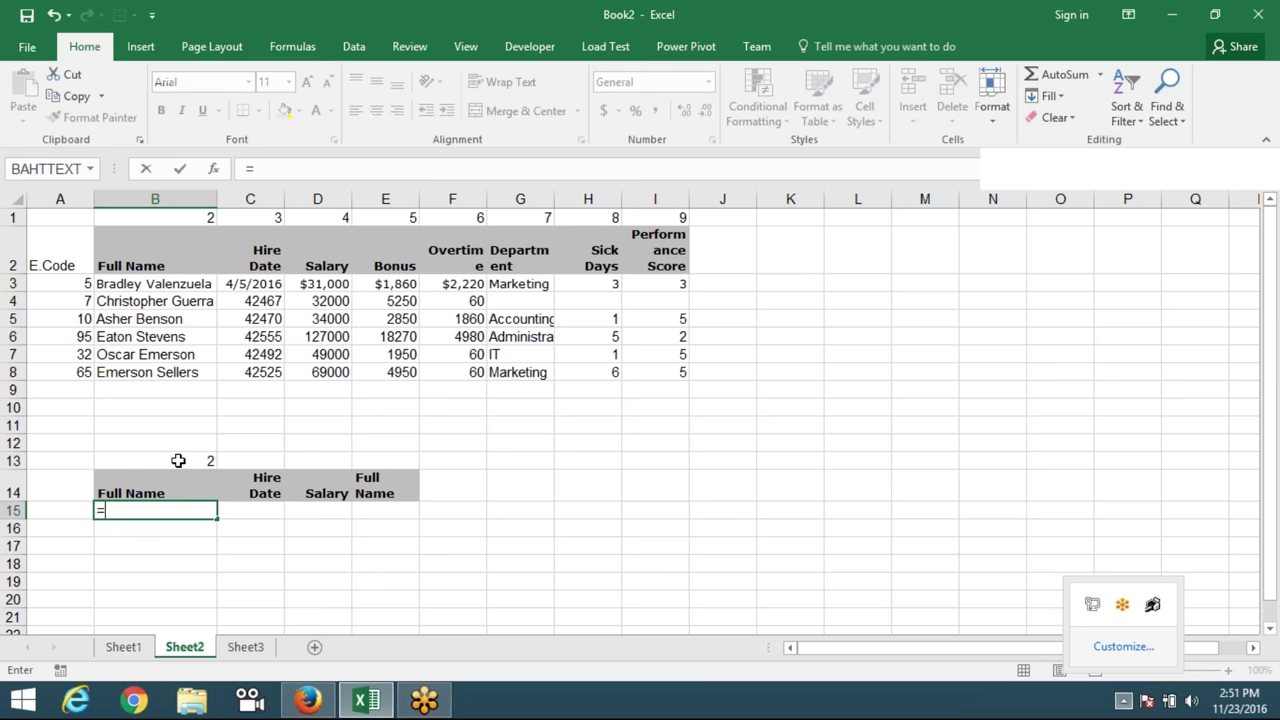
{"action": "type", "text": "vl"}
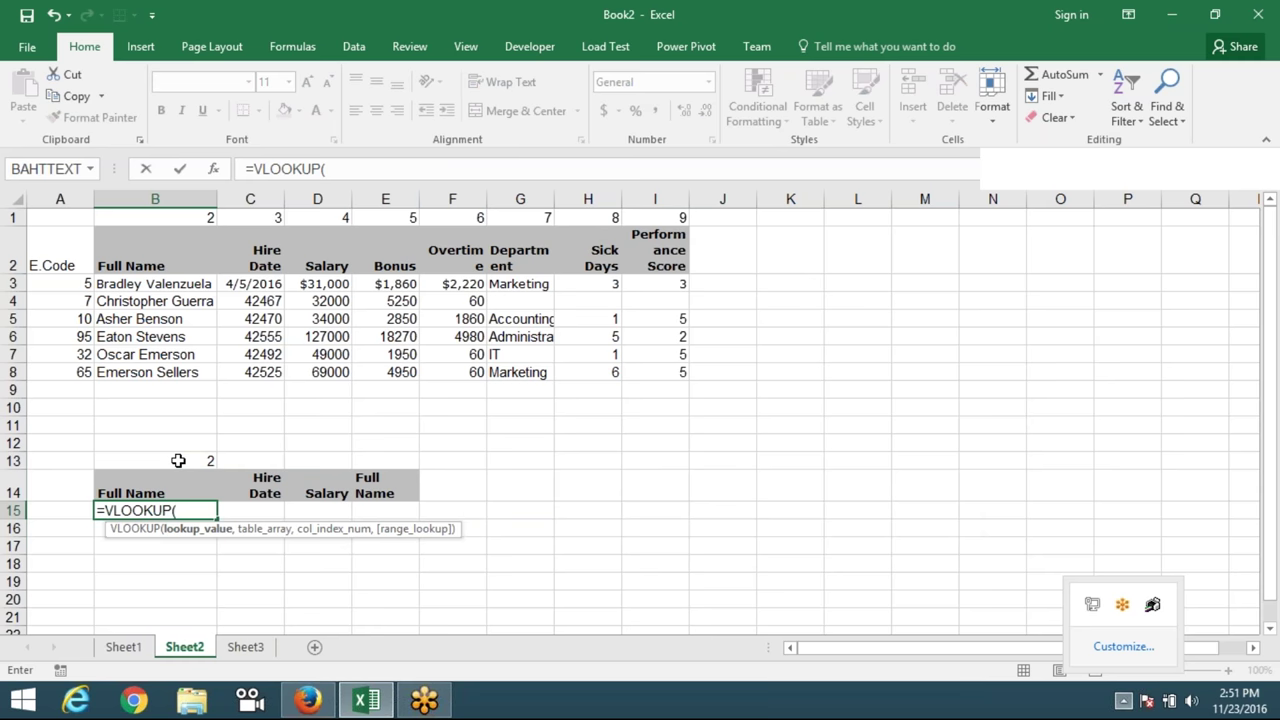
{"action": "left_click", "coordinate": [124, 646]}
{"action": "key", "text": "Escape"}
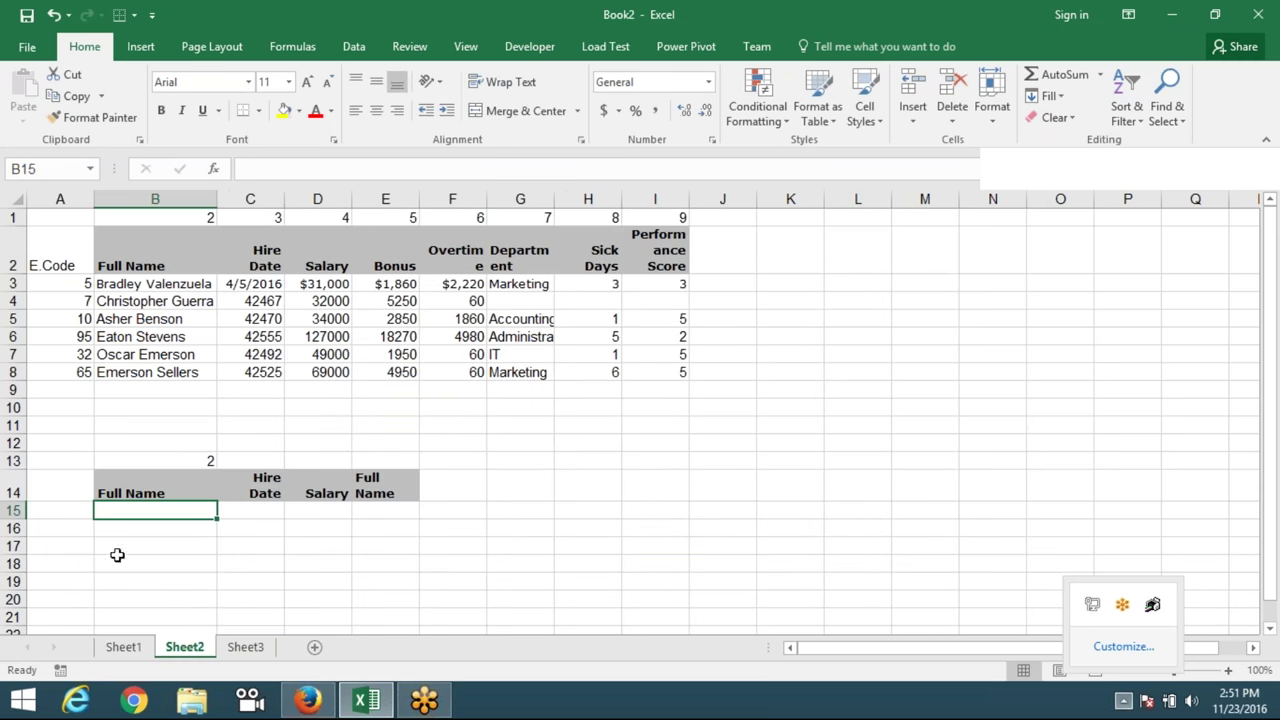
{"action": "left_click", "coordinate": [66, 514]}
{"action": "type", "text": "65"}
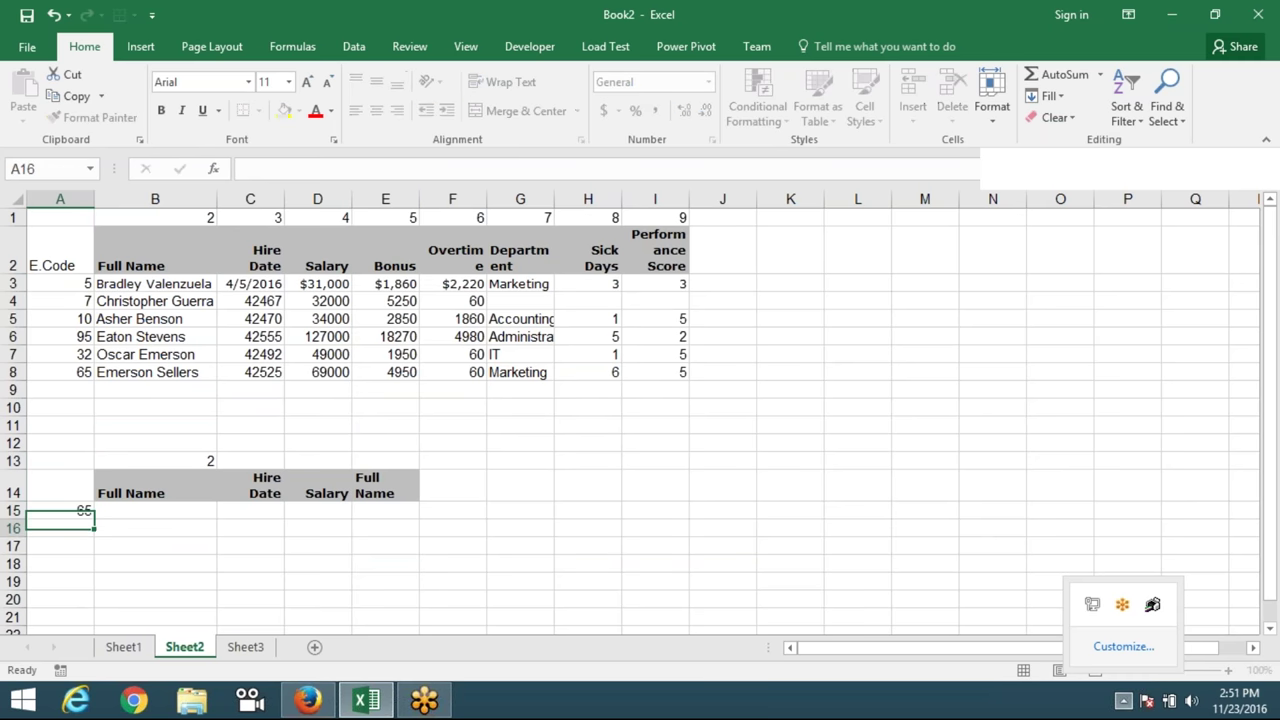
{"action": "key", "text": "Tab"}
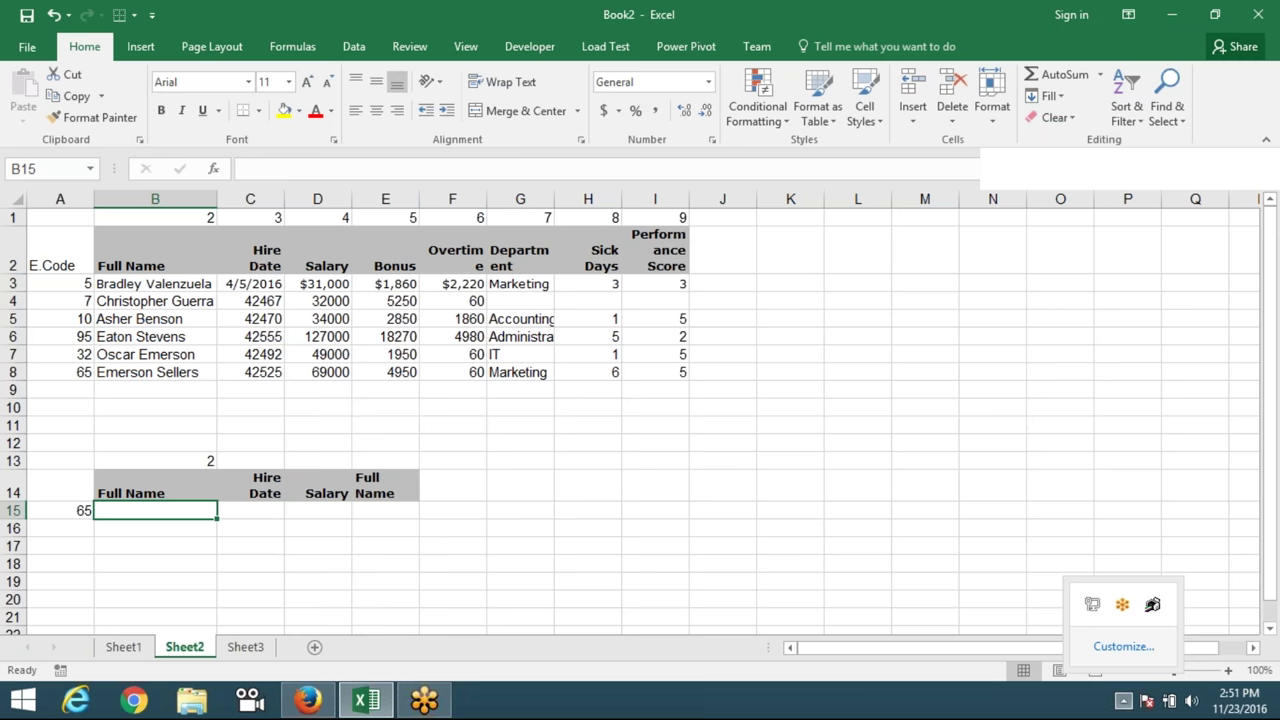
Enter =VLOOKUP(A15,Sheet1!A:I,Sheet2!B13,0) in B15, returning the employee's full name.
{"action": "type", "text": "="}
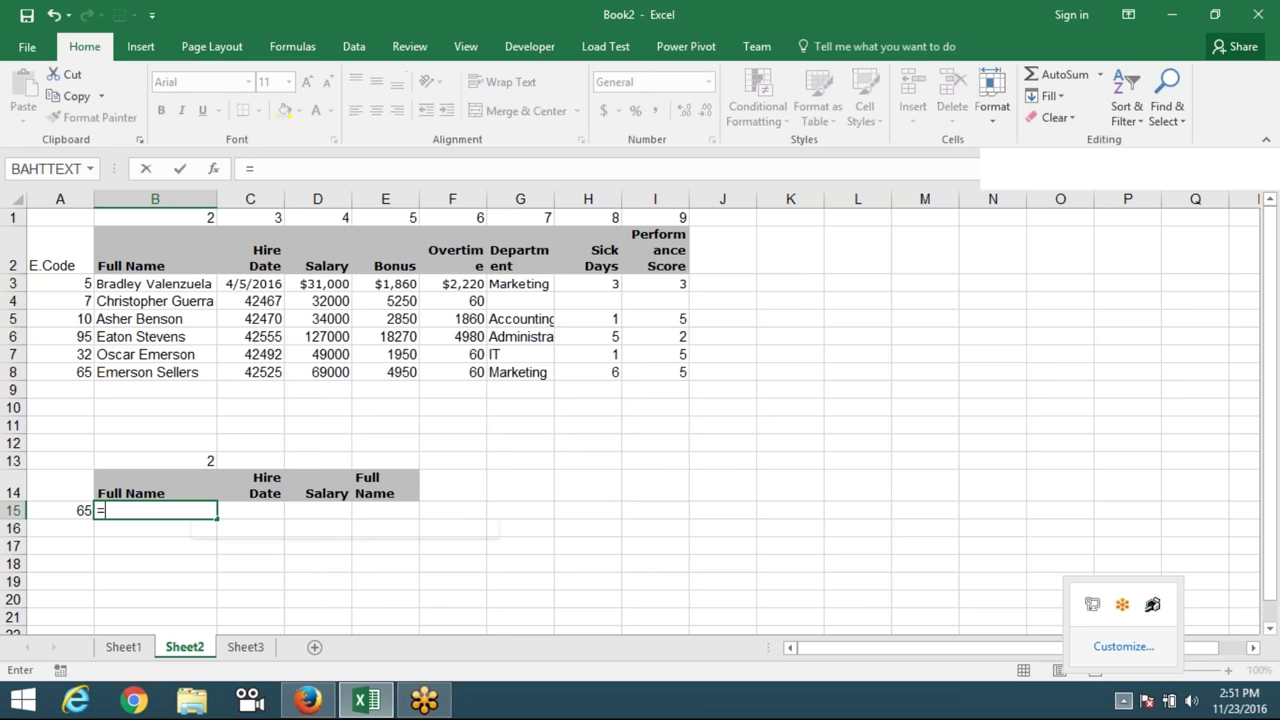
{"action": "type", "text": "vl"}
{"action": "key", "text": "Tab"}
{"action": "left_click", "coordinate": [70, 510]}
{"action": "type", "text": ","}
{"action": "left_click", "coordinate": [124, 647]}
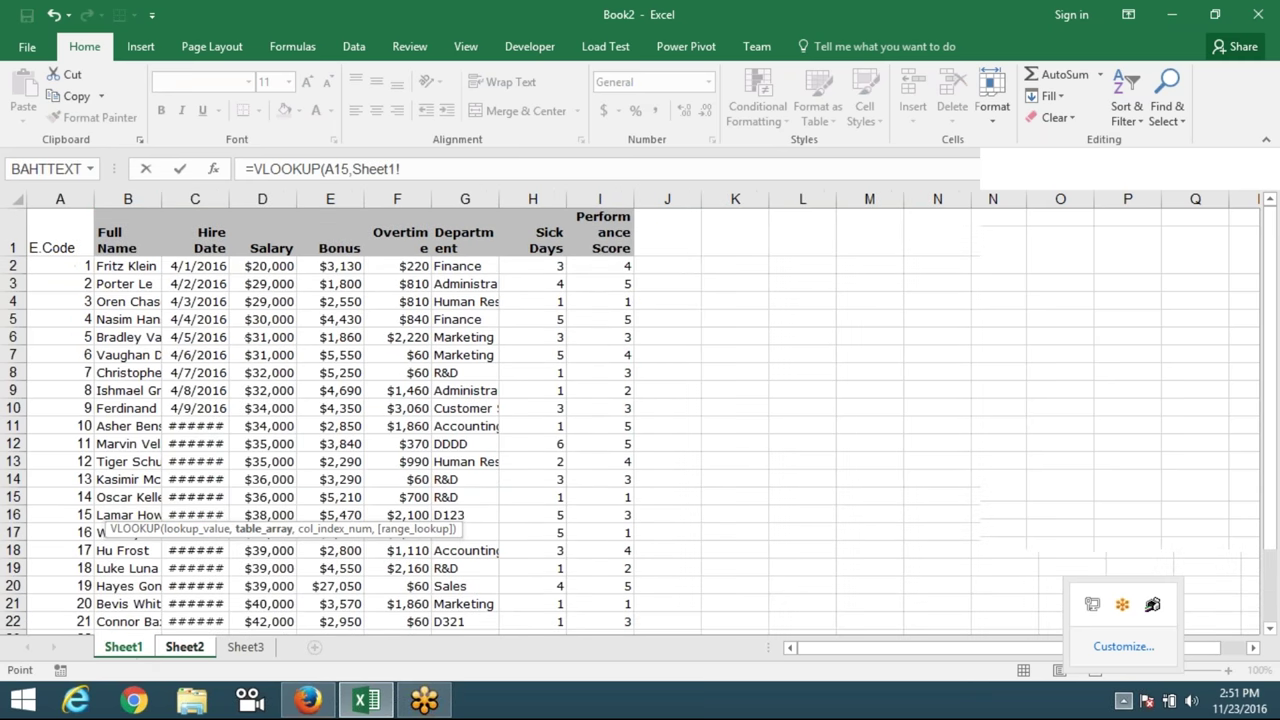
{"action": "left_click_drag", "start_coordinate": [60, 199], "coordinate": [598, 205]}
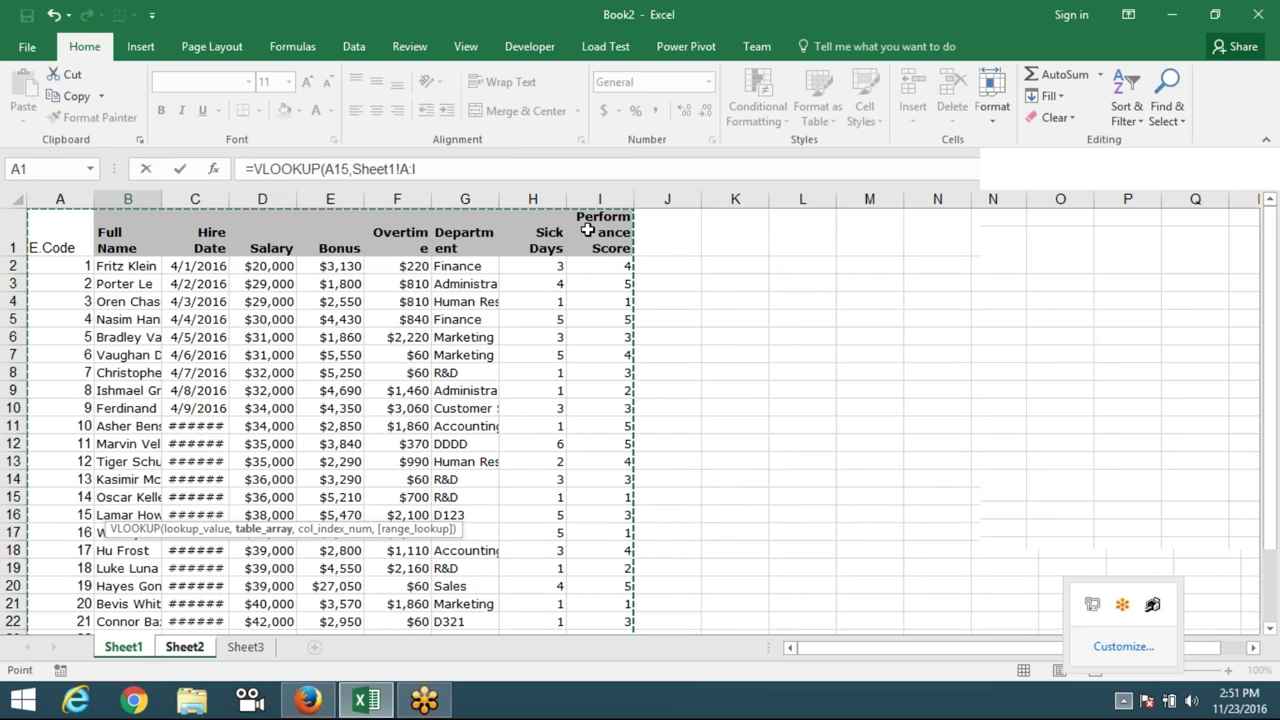
{"action": "type", "text": ","}
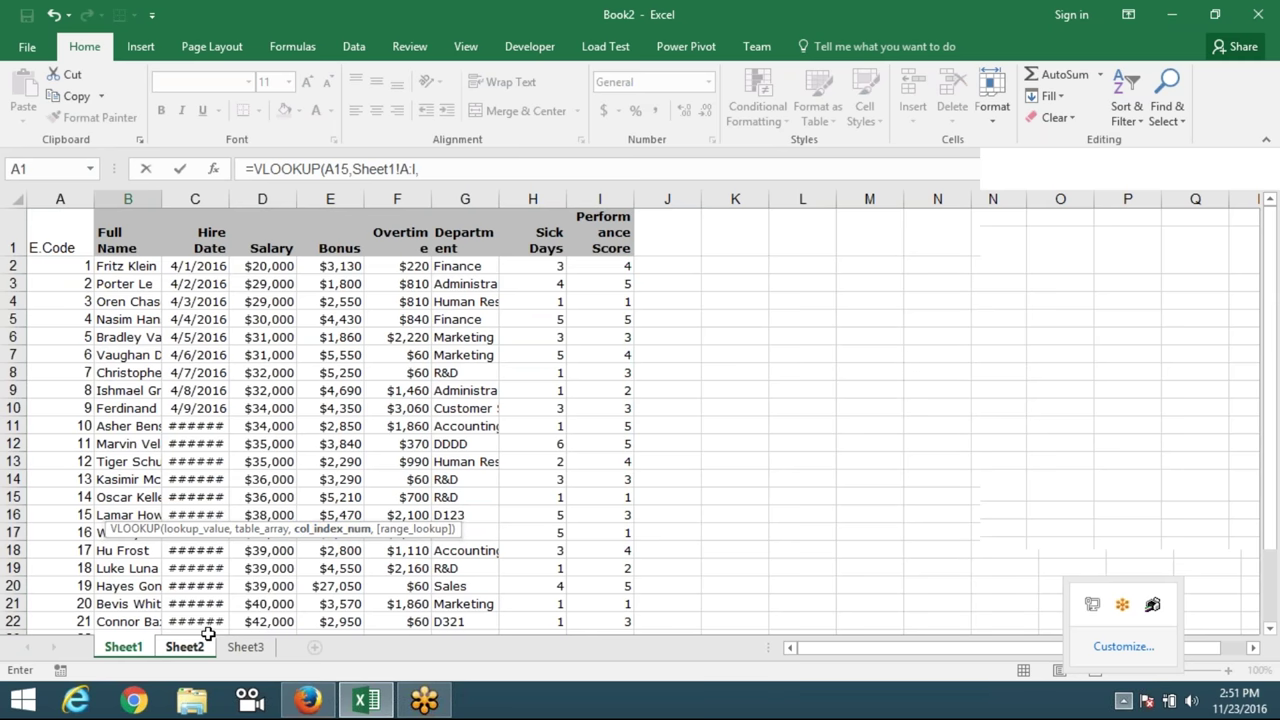
{"action": "left_click", "coordinate": [188, 645]}
{"action": "left_click", "coordinate": [200, 456]}
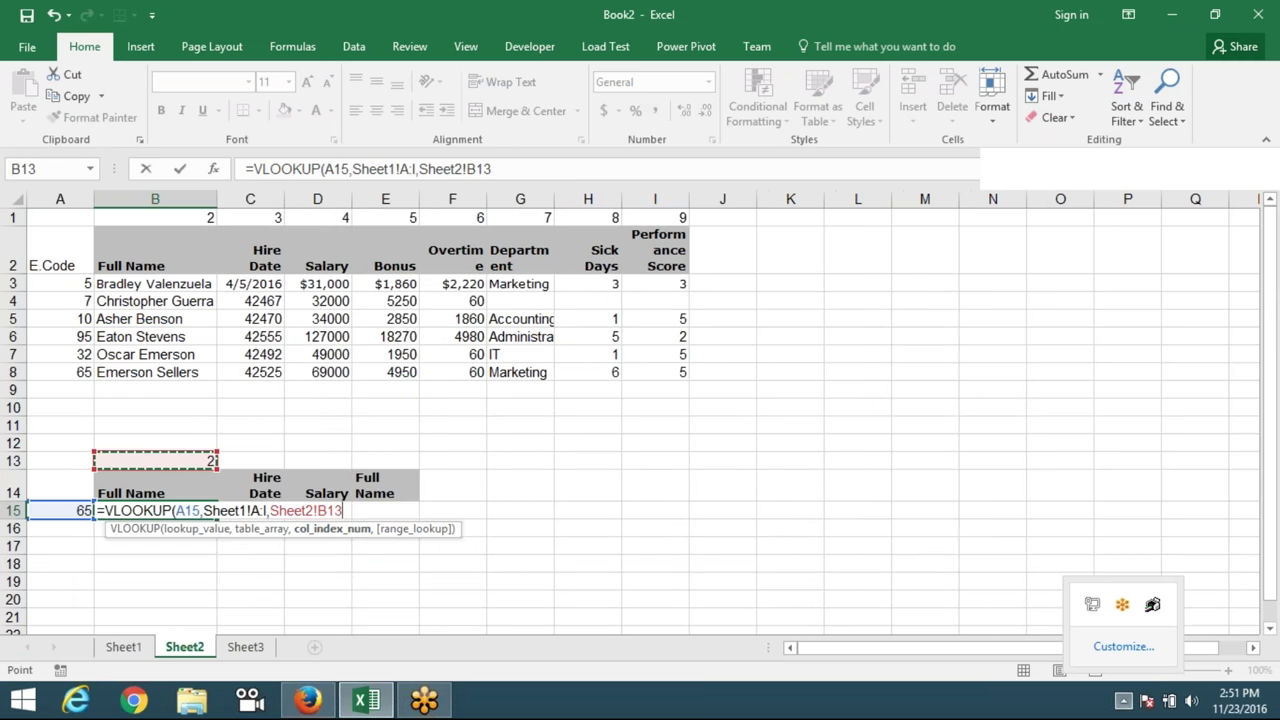
{"action": "type", "text": ",0"}
{"action": "key", "text": "Return"}
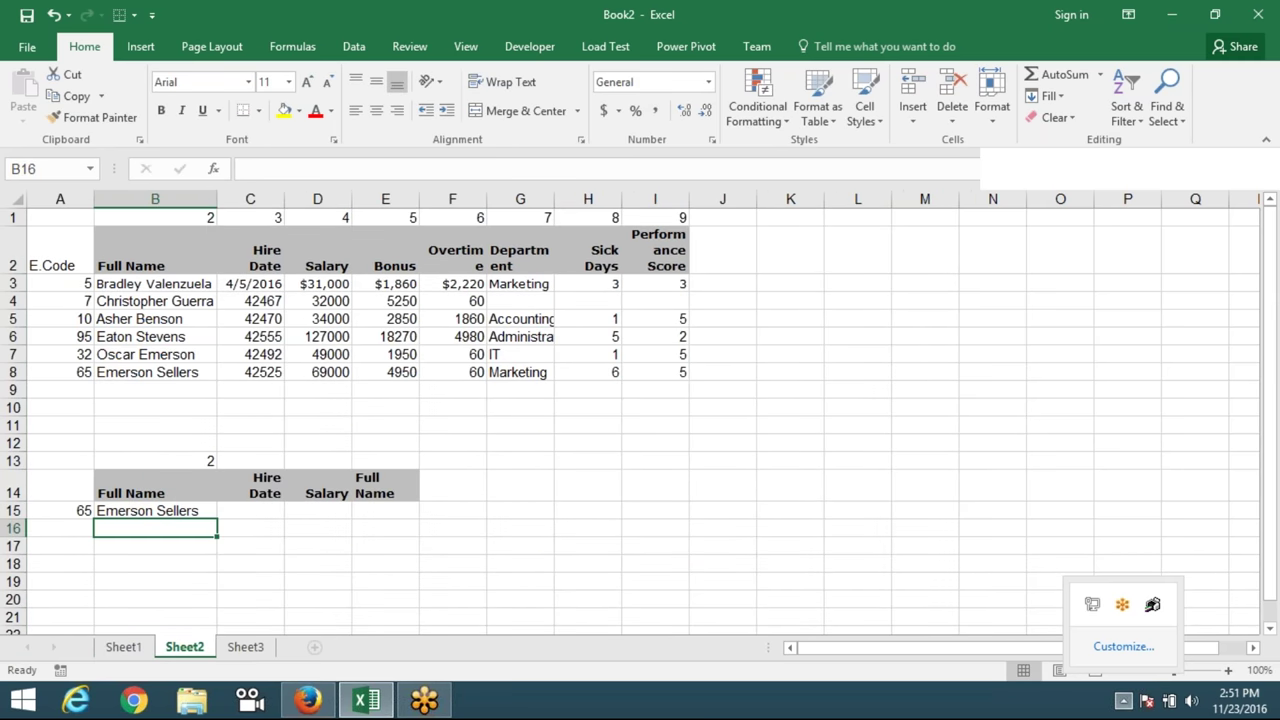
{"action": "key", "text": "Up"}
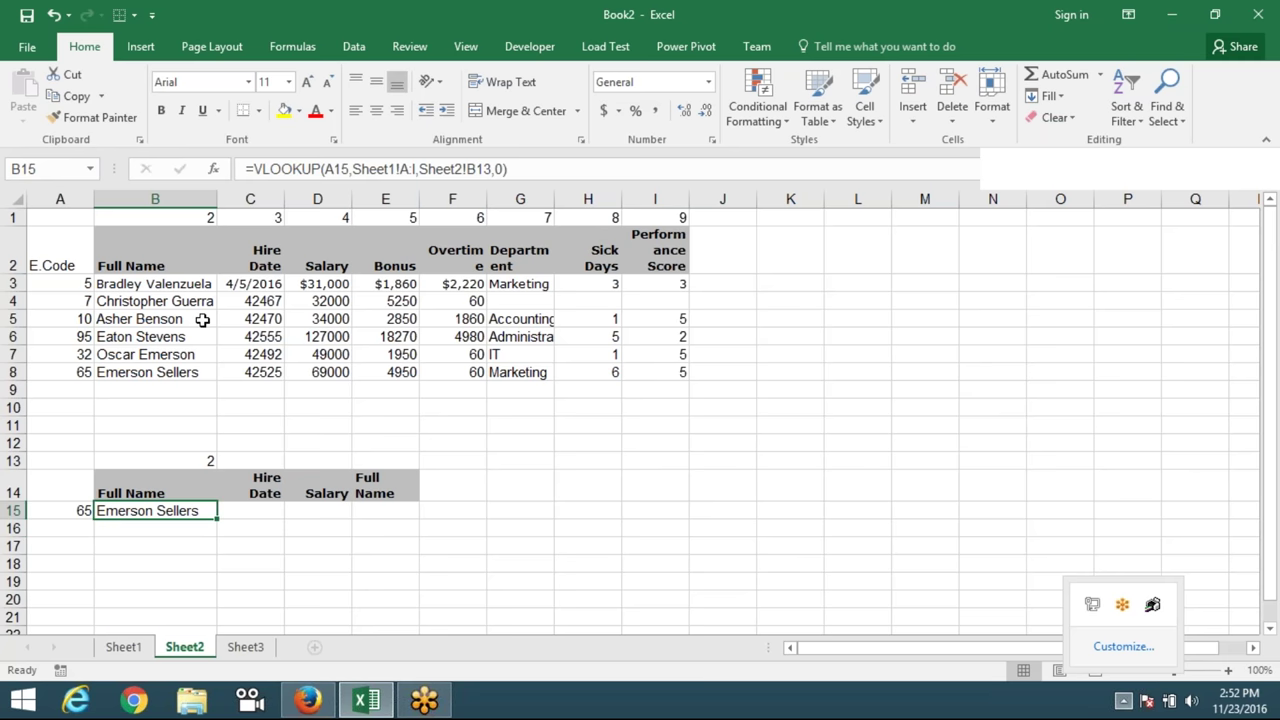
{"action": "left_click", "coordinate": [386, 262]}
Paste the Bonus header from E2 into B14 so B13 gives 5 and B15 returns 4950.
{"action": "key", "text": "ctrl+c"}
{"action": "left_click", "coordinate": [172, 487]}
{"action": "key", "text": "ctrl+v"}
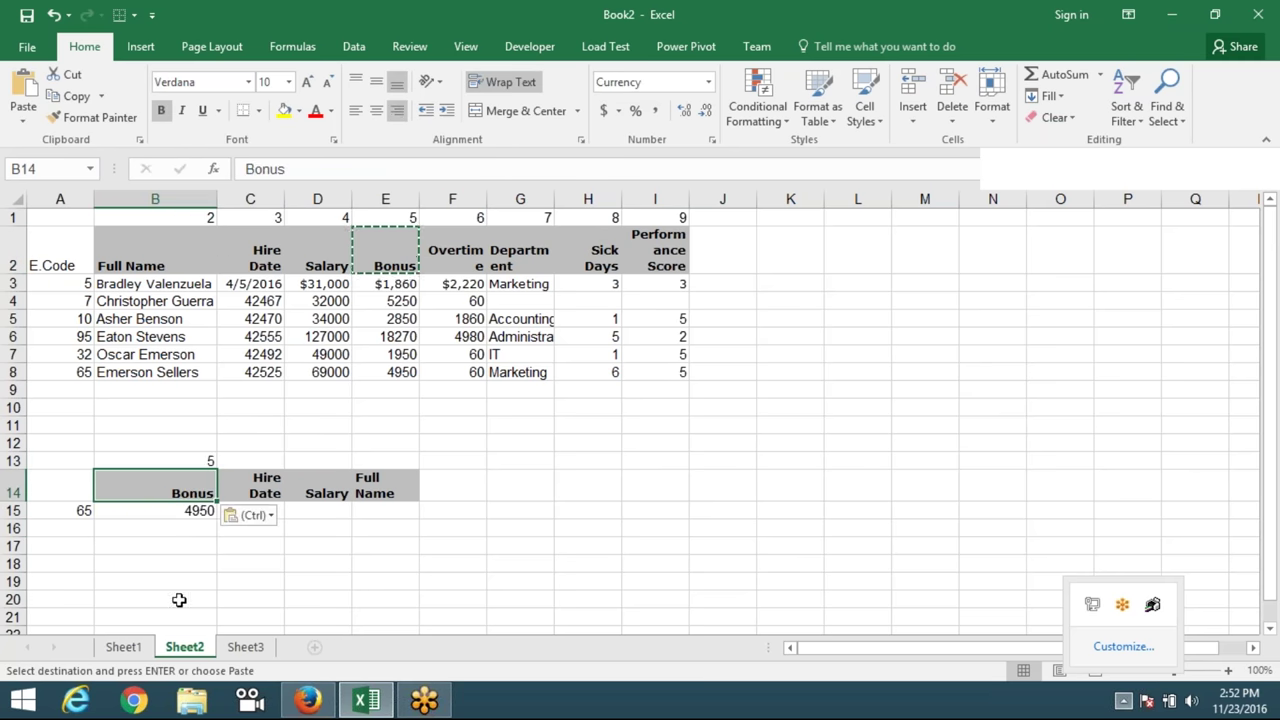
{"action": "left_click", "coordinate": [164, 510]}
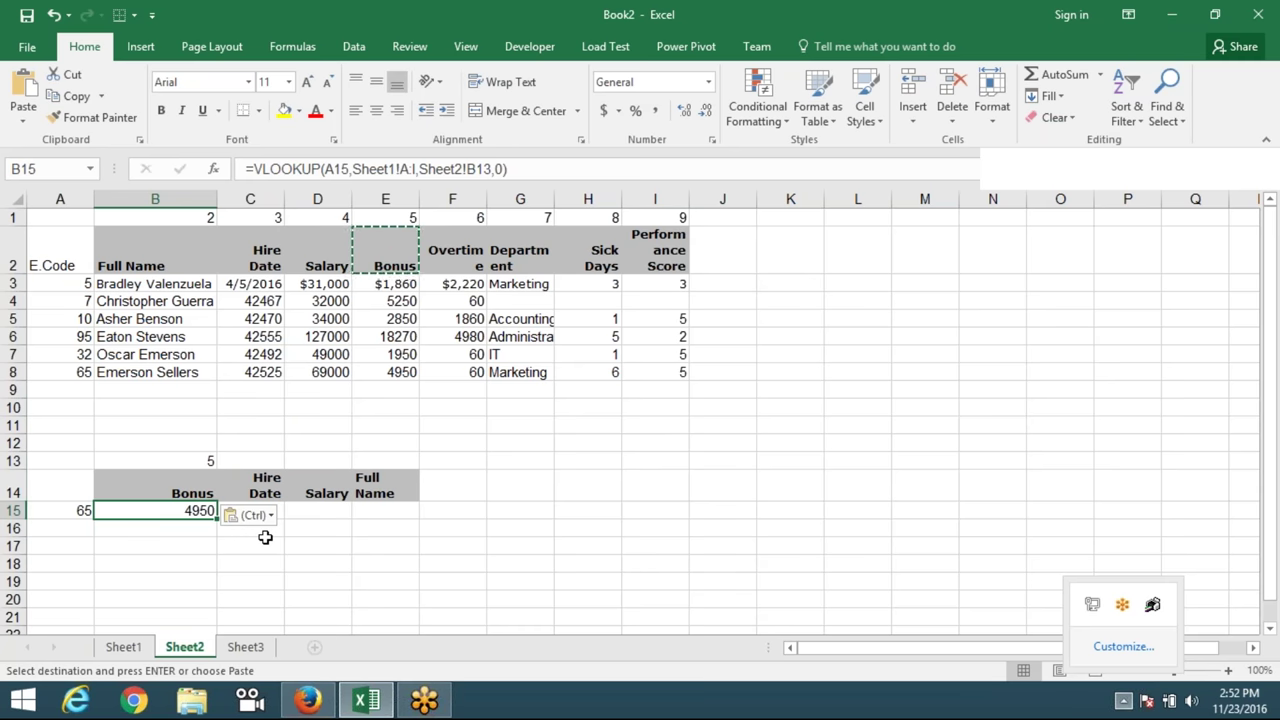
{"action": "key", "text": "Up"}
{"action": "key", "text": "Up"}
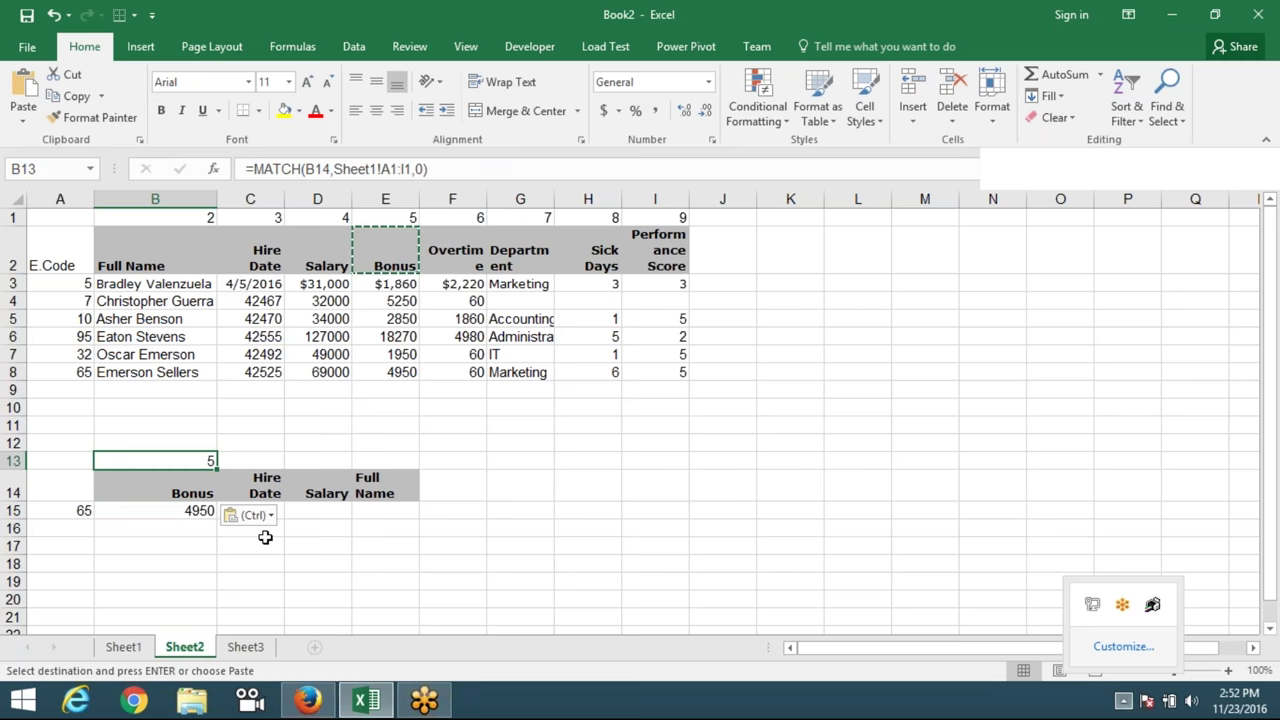
{"action": "key", "text": "Down"}
{"action": "key", "text": "Down"}
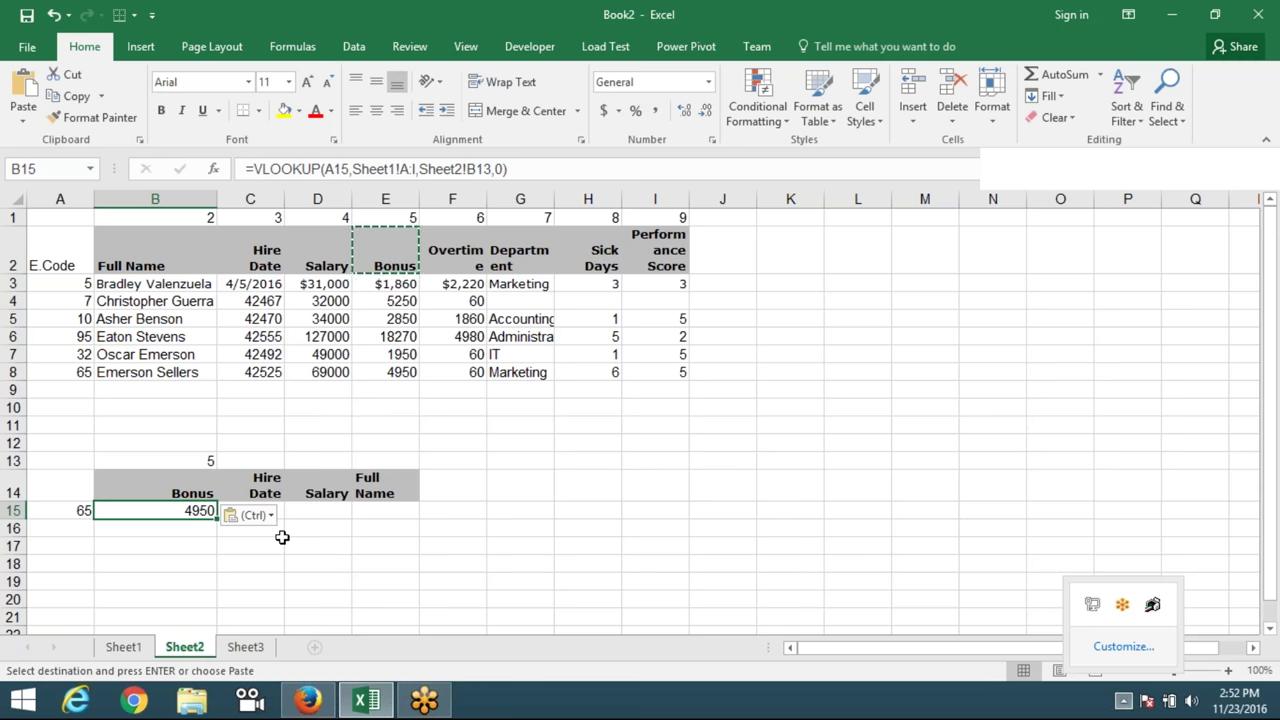
{"action": "left_click", "coordinate": [261, 372]}
{"action": "key", "text": "Escape"}
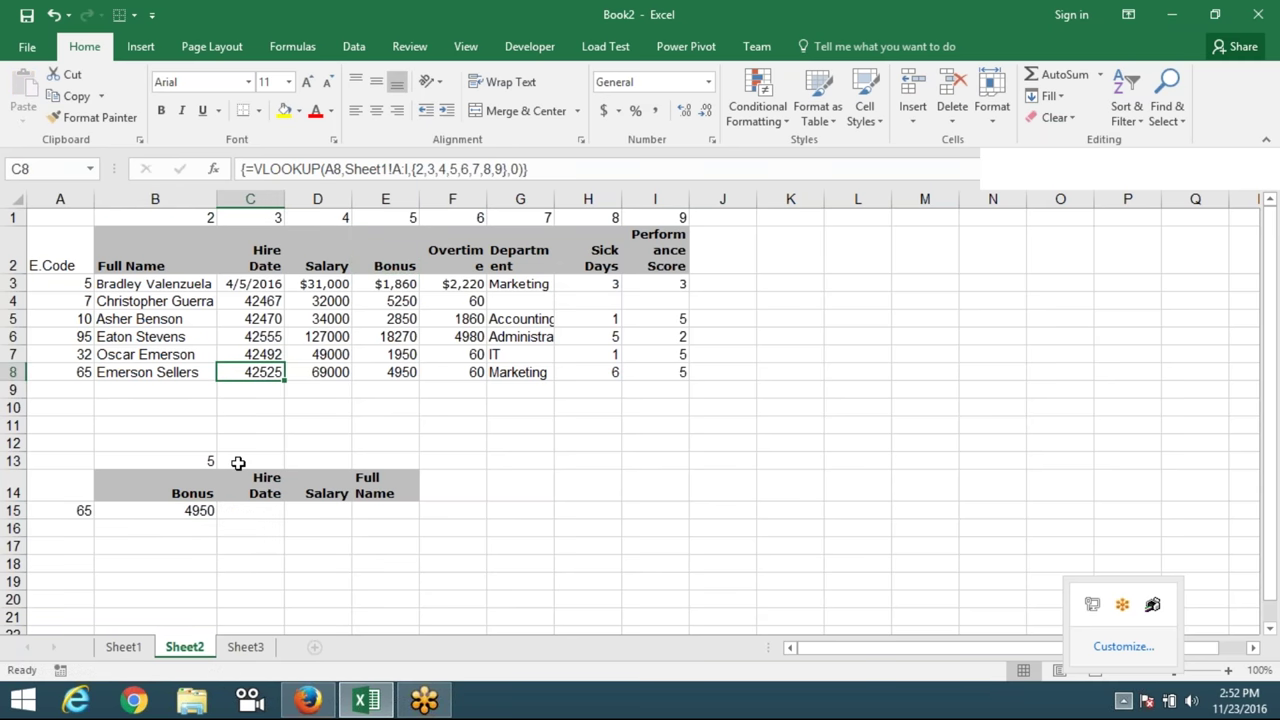
{"action": "scroll", "coordinate": [237, 460], "scroll_direction": "down", "scroll_amount": 1}
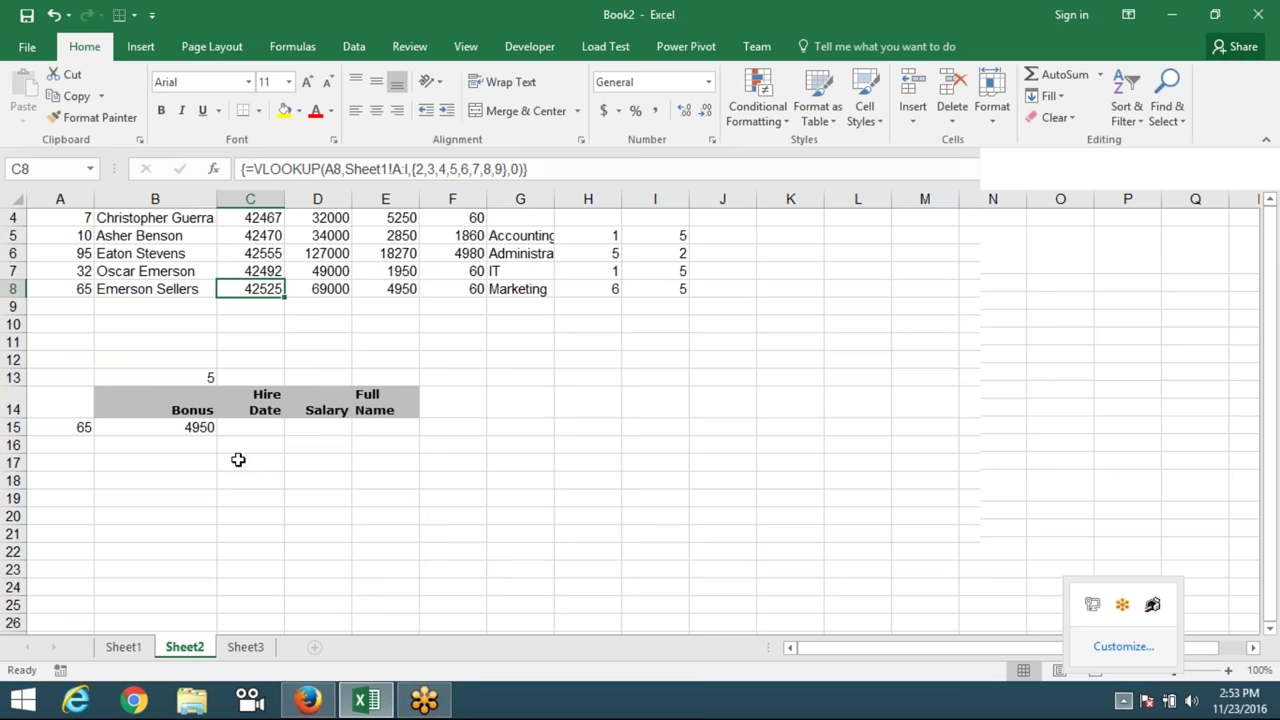
Copy Sheet1's A1:I16 and paste it transposed into Sheet3 starting at A1.
{"action": "left_click", "coordinate": [198, 425]}
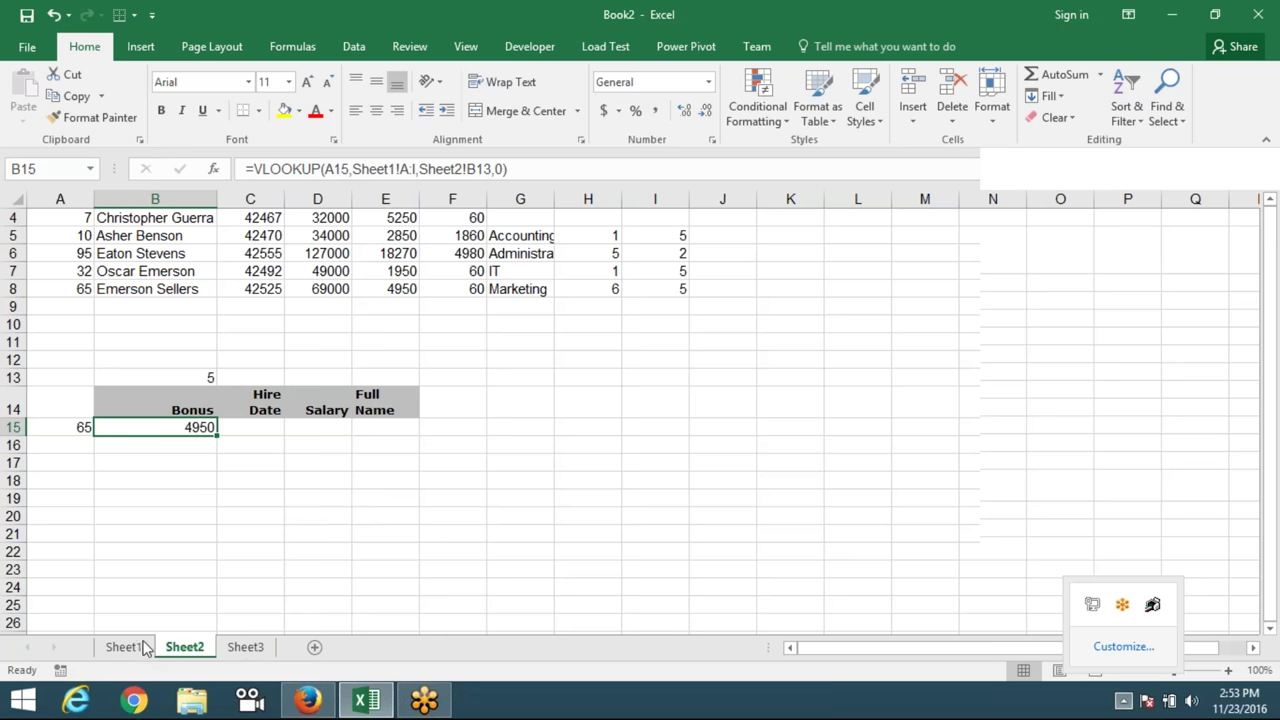
{"action": "left_click", "coordinate": [130, 647]}
{"action": "left_click_drag", "start_coordinate": [76, 242], "coordinate": [591, 512]}
{"action": "key", "text": "ctrl+c"}
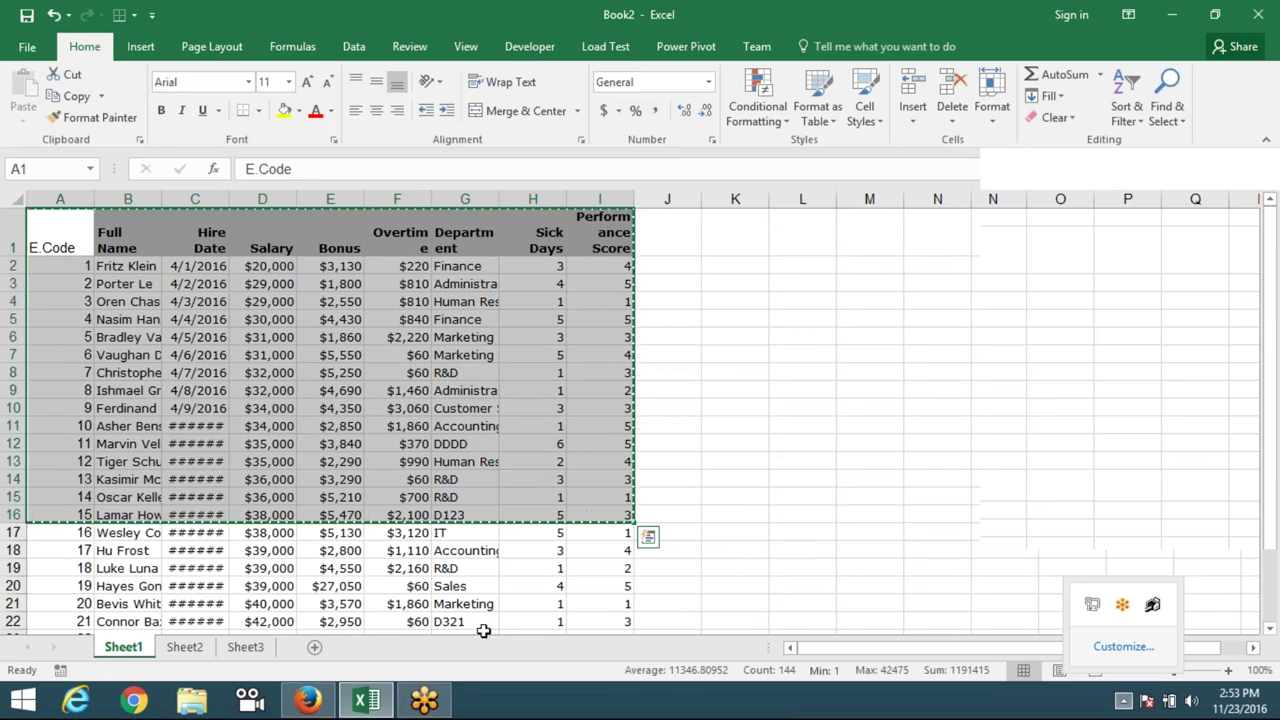
{"action": "left_click", "coordinate": [245, 647]}
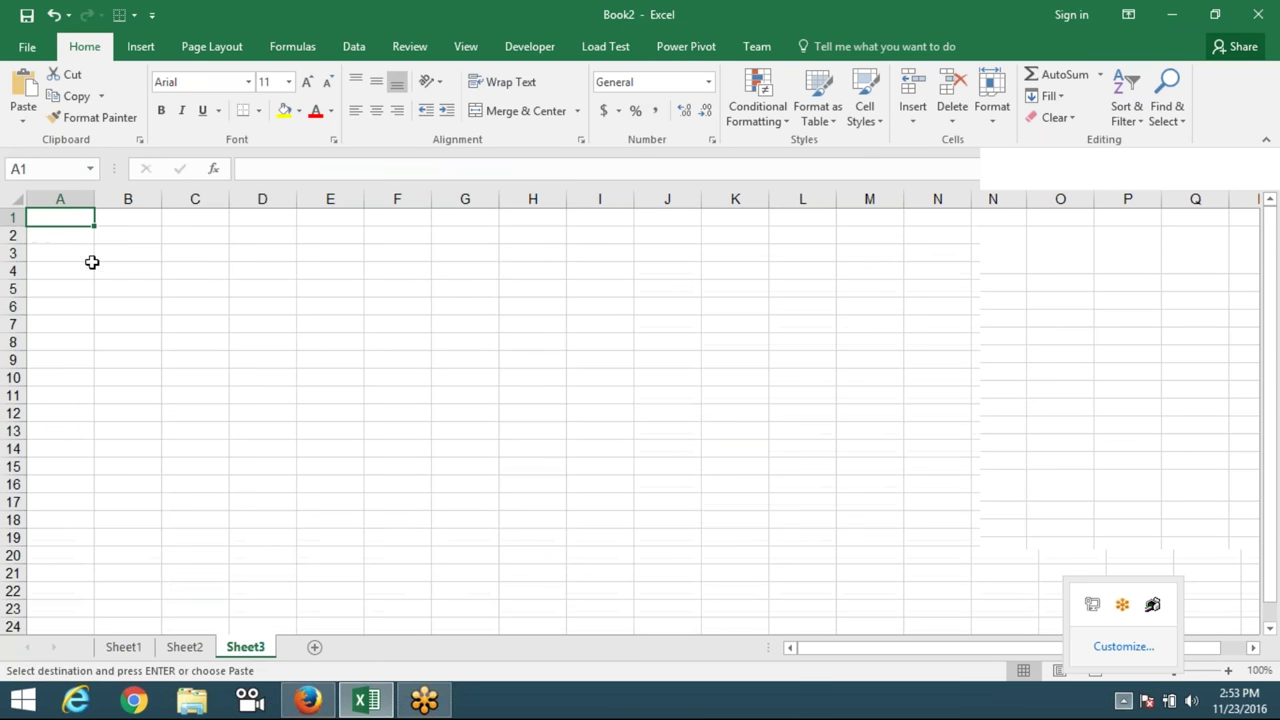
{"action": "right_click", "coordinate": [91, 224]}
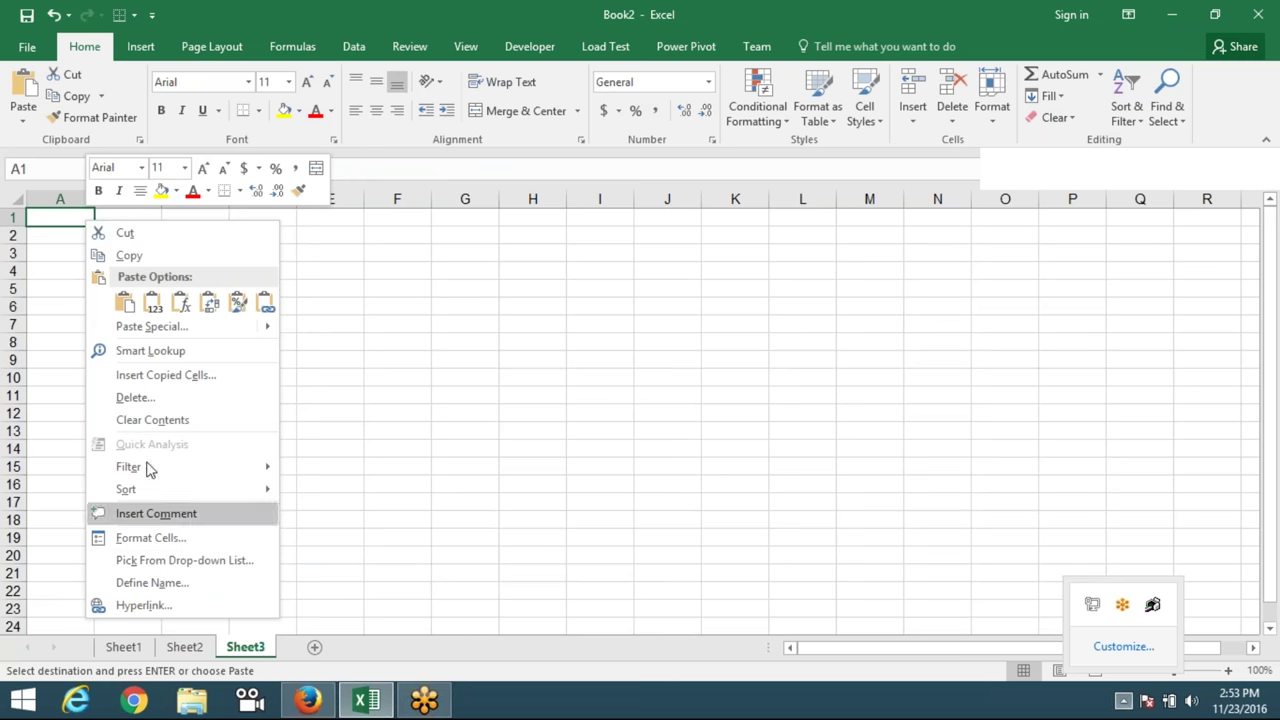
{"action": "left_click", "coordinate": [149, 327]}
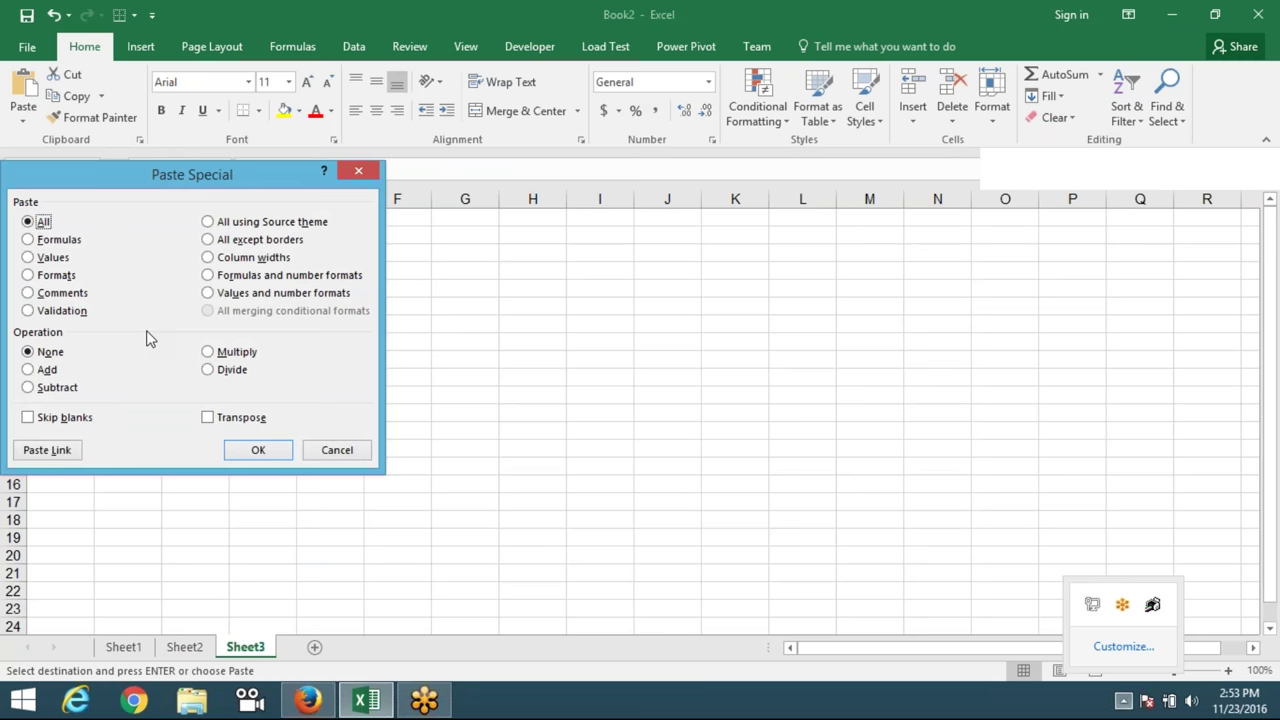
{"action": "left_click", "coordinate": [207, 417]}
{"action": "left_click", "coordinate": [252, 450]}
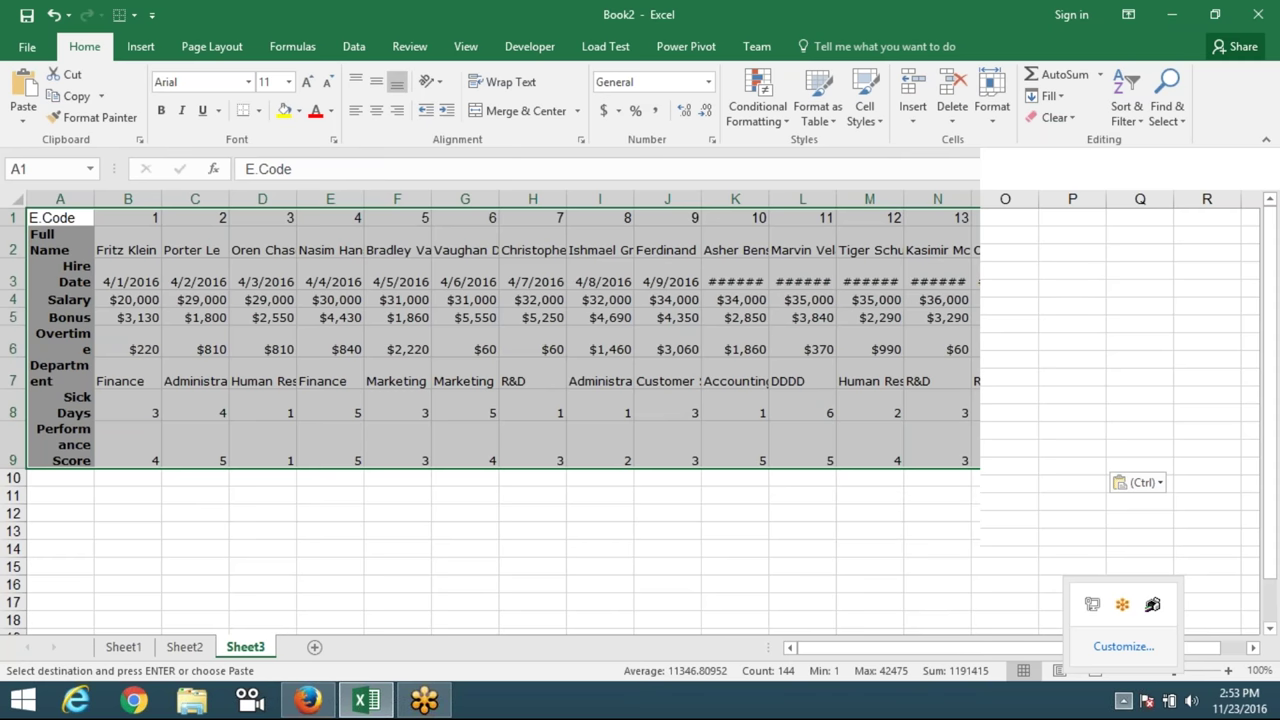
Enter the code 8 in C12 below the transposed table.
{"action": "left_click", "coordinate": [226, 518]}
{"action": "type", "text": "8"}
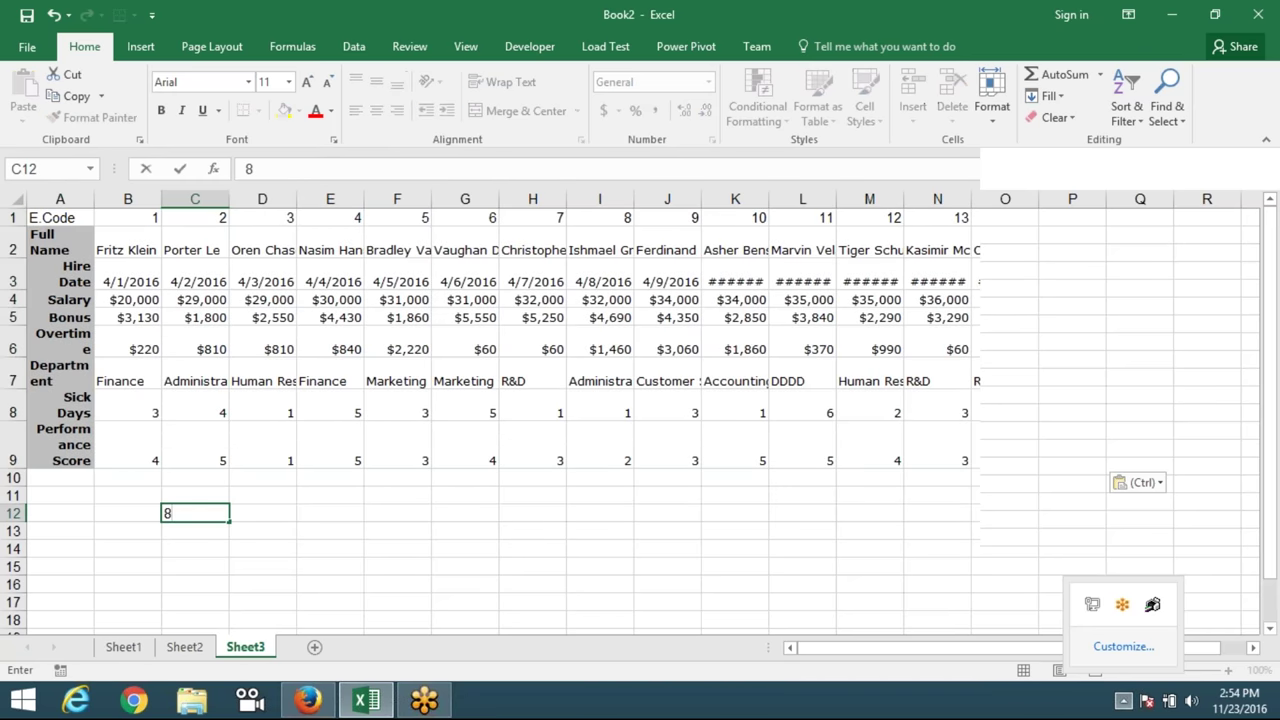
{"action": "left_click", "coordinate": [250, 501]}
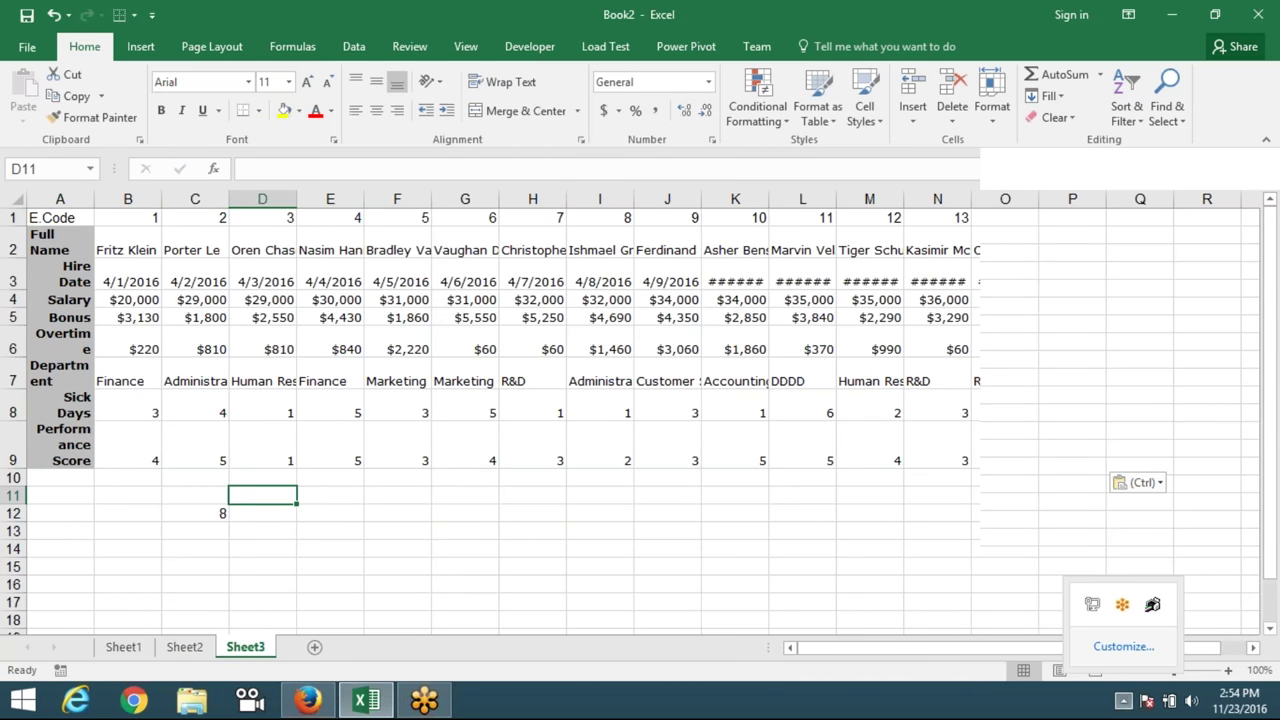
{"action": "left_click", "coordinate": [258, 526]}
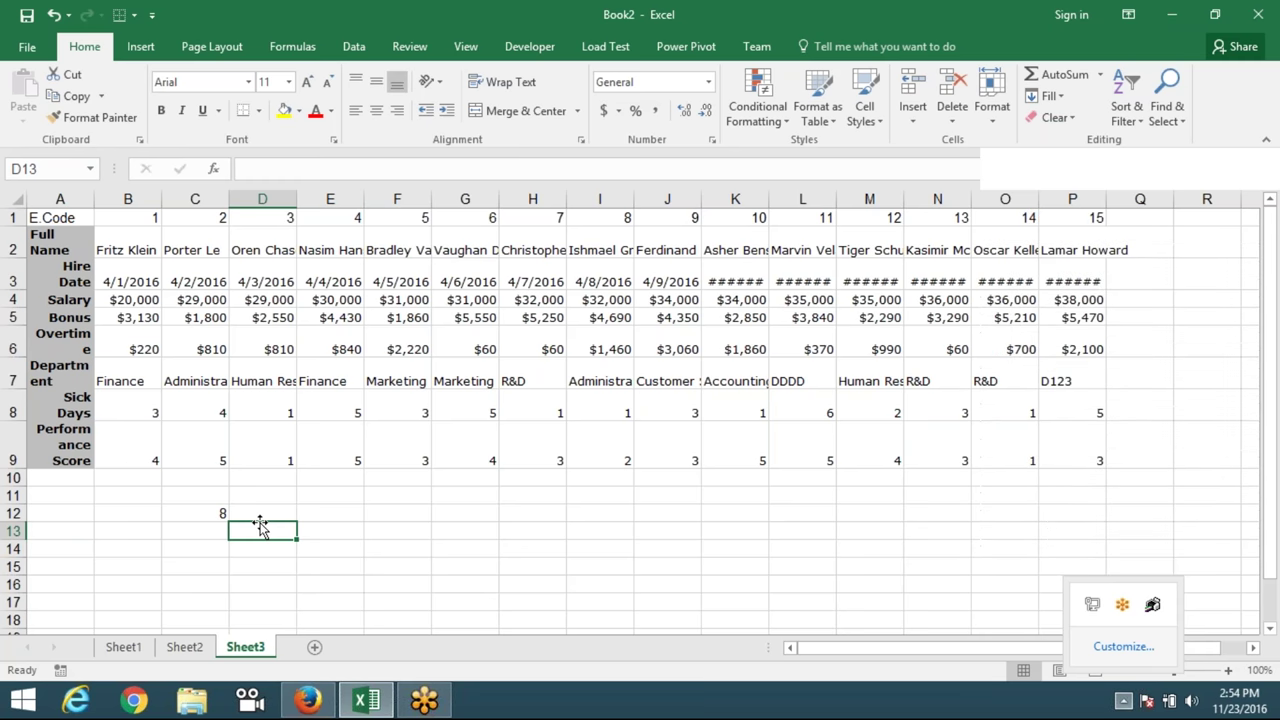
Review the other sheets, then select row 1, rows 1–9 and A6:G6 on Sheet3.
{"action": "left_click", "coordinate": [123, 647]}
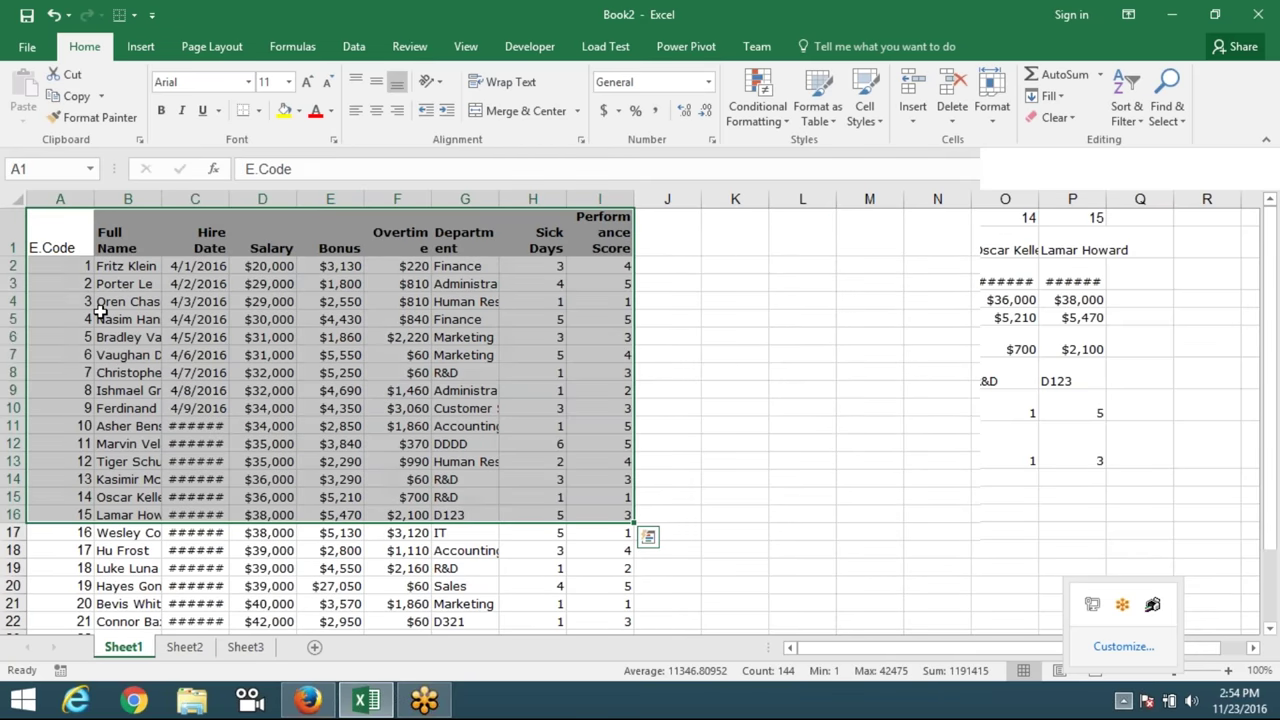
{"action": "left_click", "coordinate": [100, 312]}
{"action": "left_click_drag", "start_coordinate": [58, 204], "coordinate": [506, 207]}
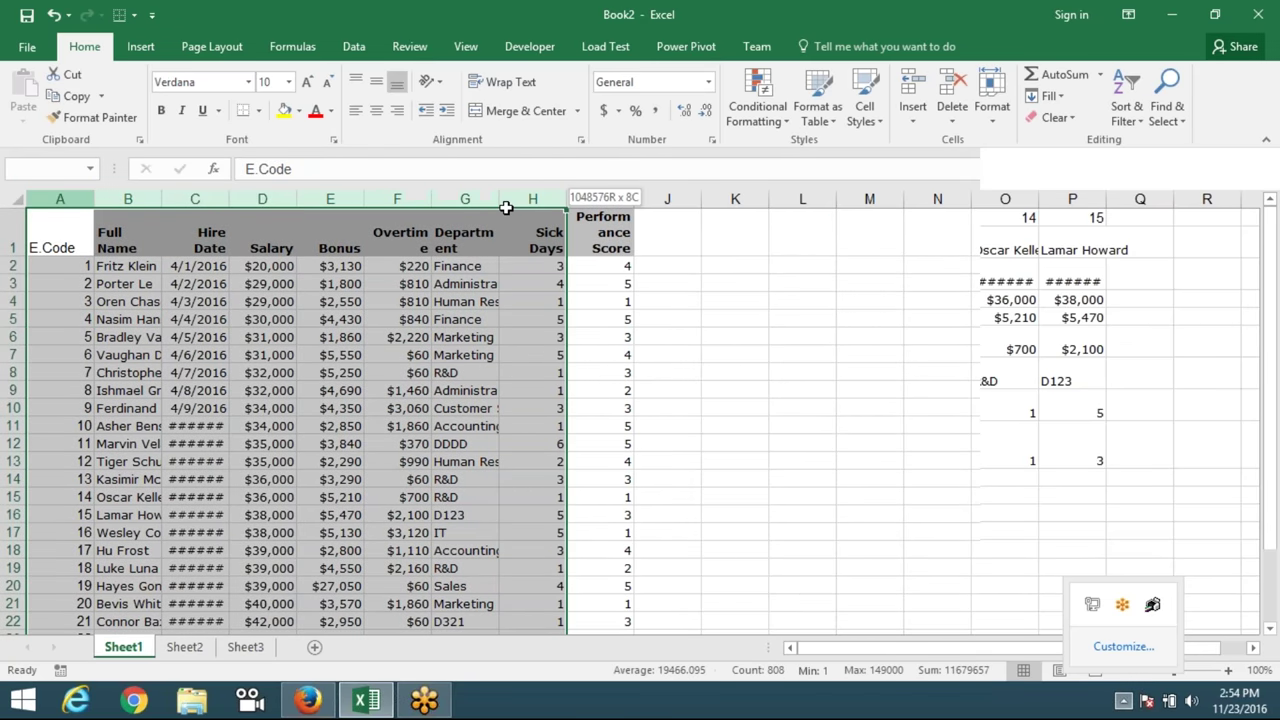
{"action": "left_click", "coordinate": [184, 647]}
{"action": "left_click", "coordinate": [166, 446]}
{"action": "left_click", "coordinate": [245, 647]}
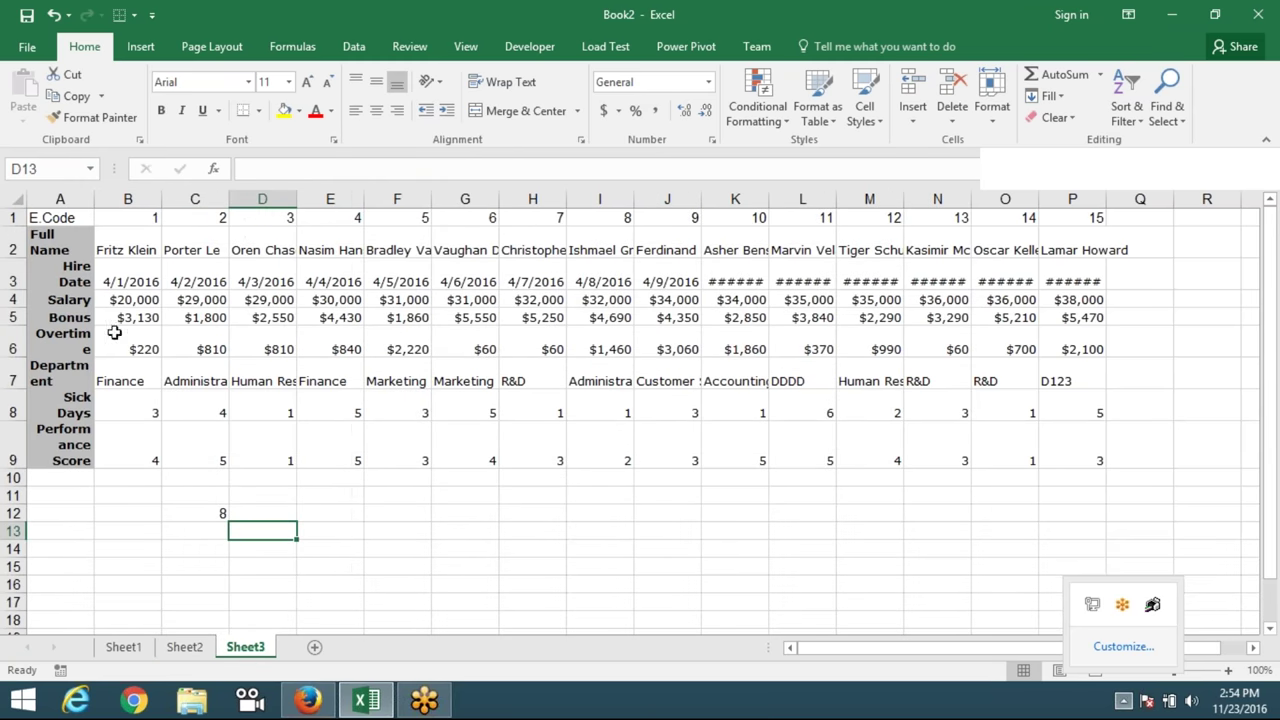
{"action": "left_click_drag", "start_coordinate": [118, 219], "coordinate": [284, 220]}
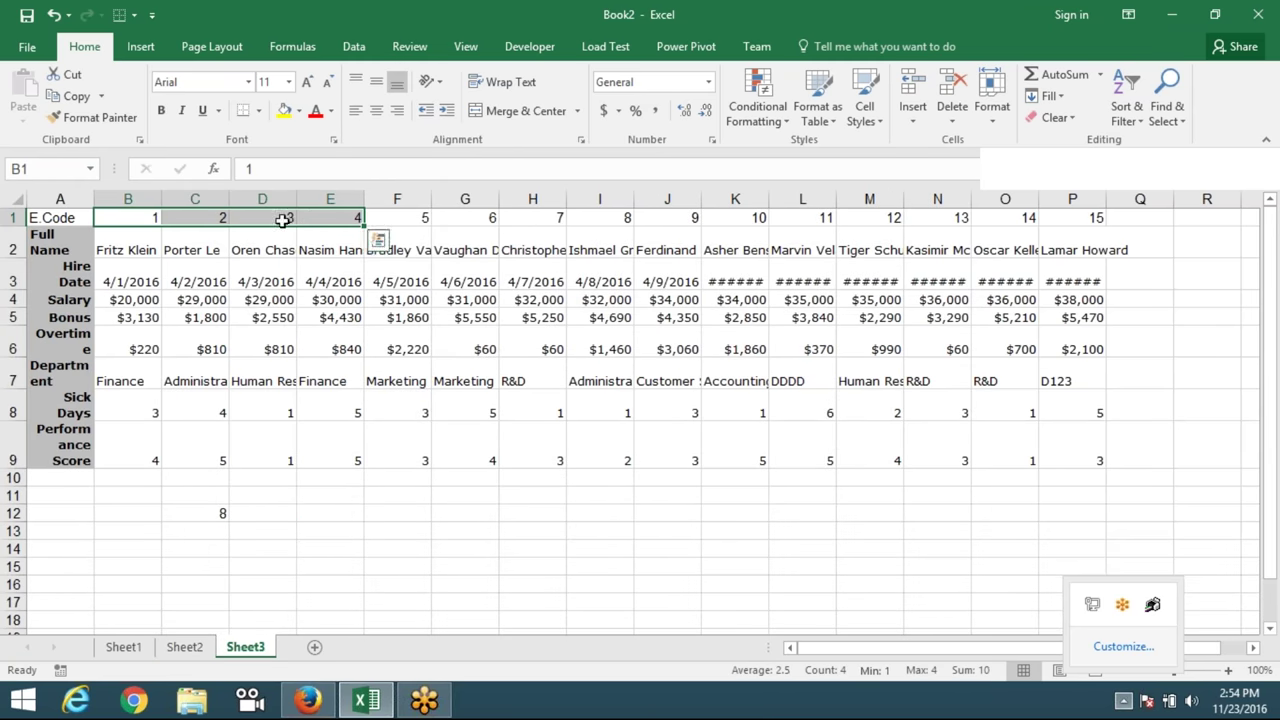
{"action": "left_click", "coordinate": [14, 217]}
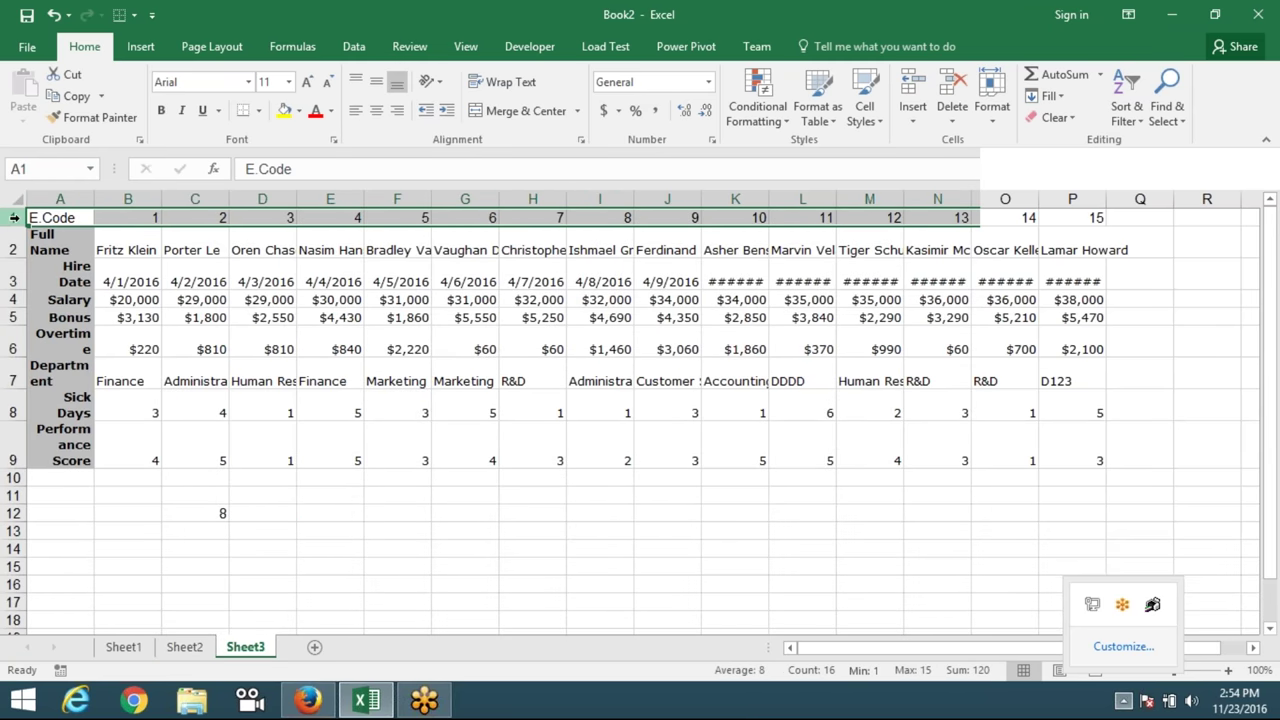
{"action": "left_click_drag", "start_coordinate": [14, 217], "coordinate": [17, 235]}
{"action": "left_click_drag", "start_coordinate": [15, 374], "coordinate": [14, 460]}
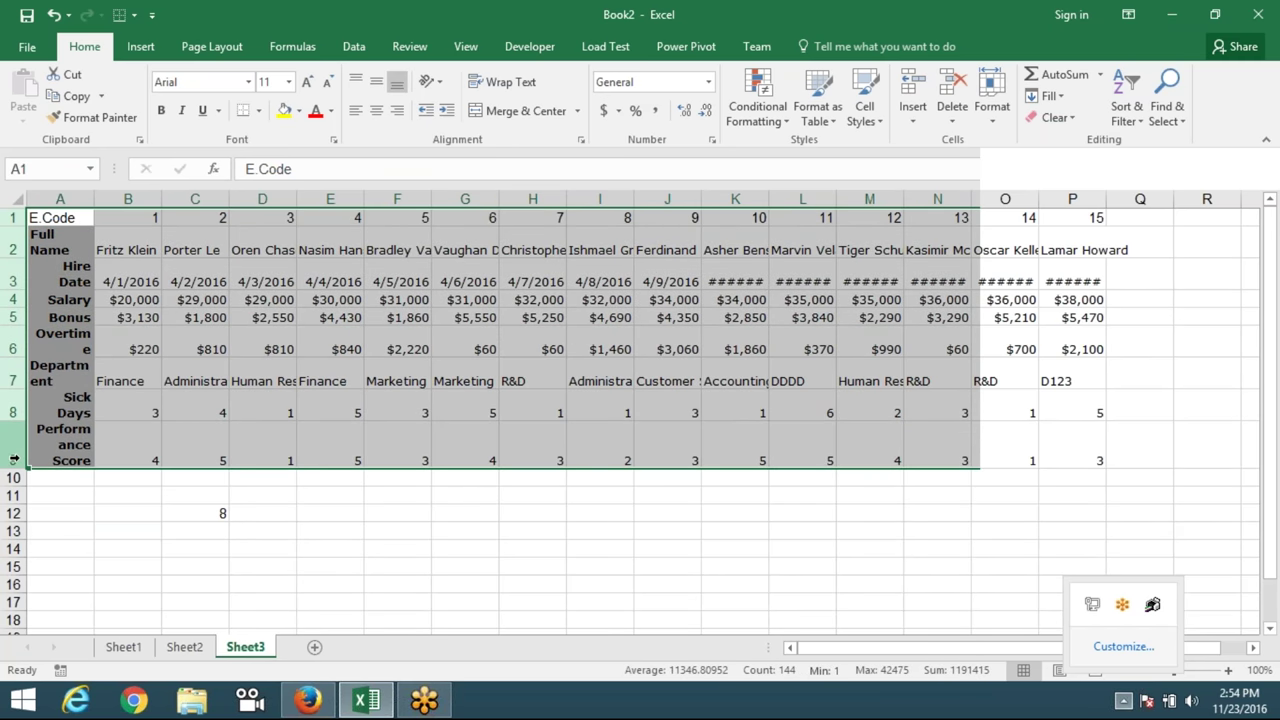
{"action": "left_click_drag", "start_coordinate": [62, 352], "coordinate": [456, 362]}
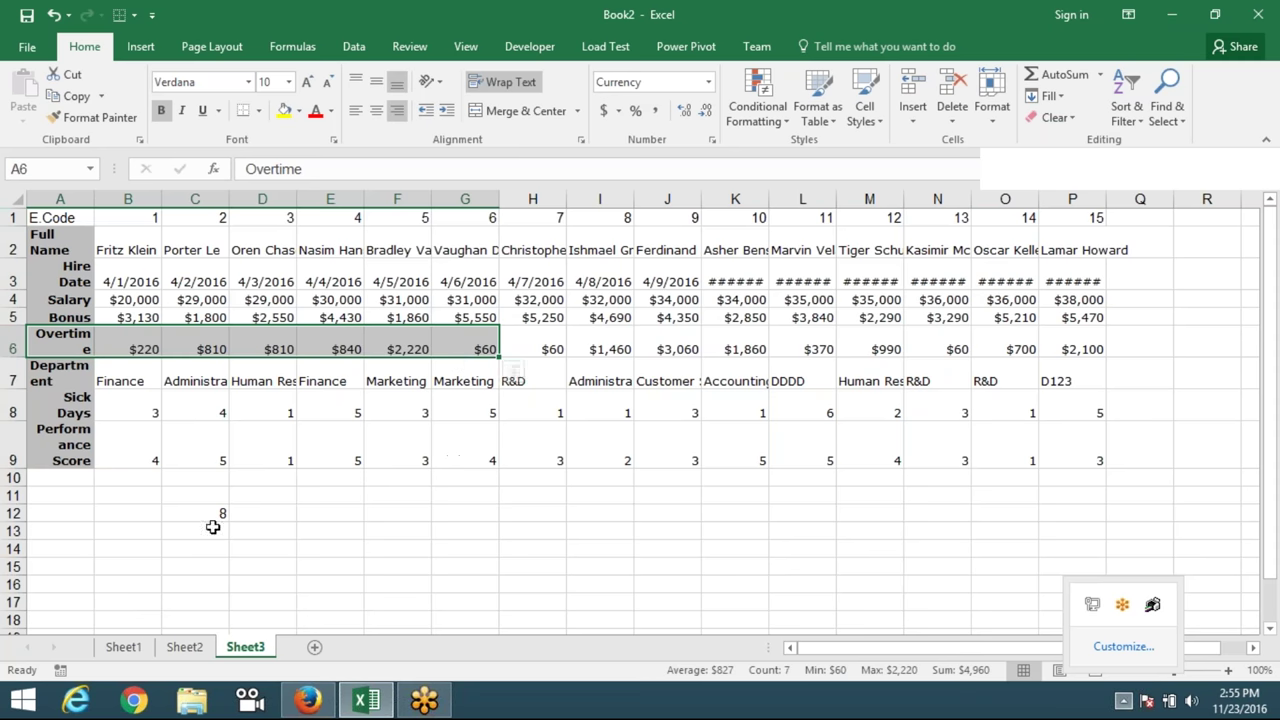
Enter =HLOOKUP(C12,1:9,4,0) in D12 to return the Salary 32000.
{"action": "left_click", "coordinate": [265, 513]}
{"action": "type", "text": "="}
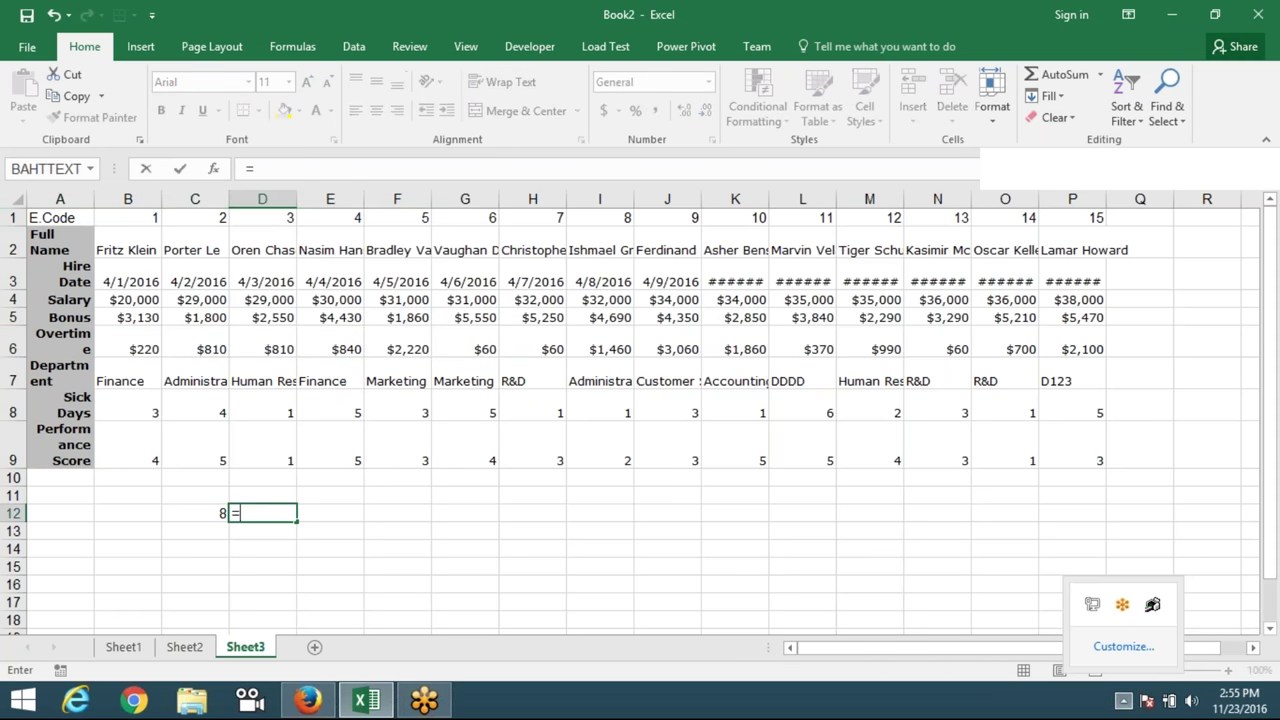
{"action": "type", "text": "hlo`"}
{"action": "key", "text": "BackSpace"}
{"action": "key", "text": "Tab"}
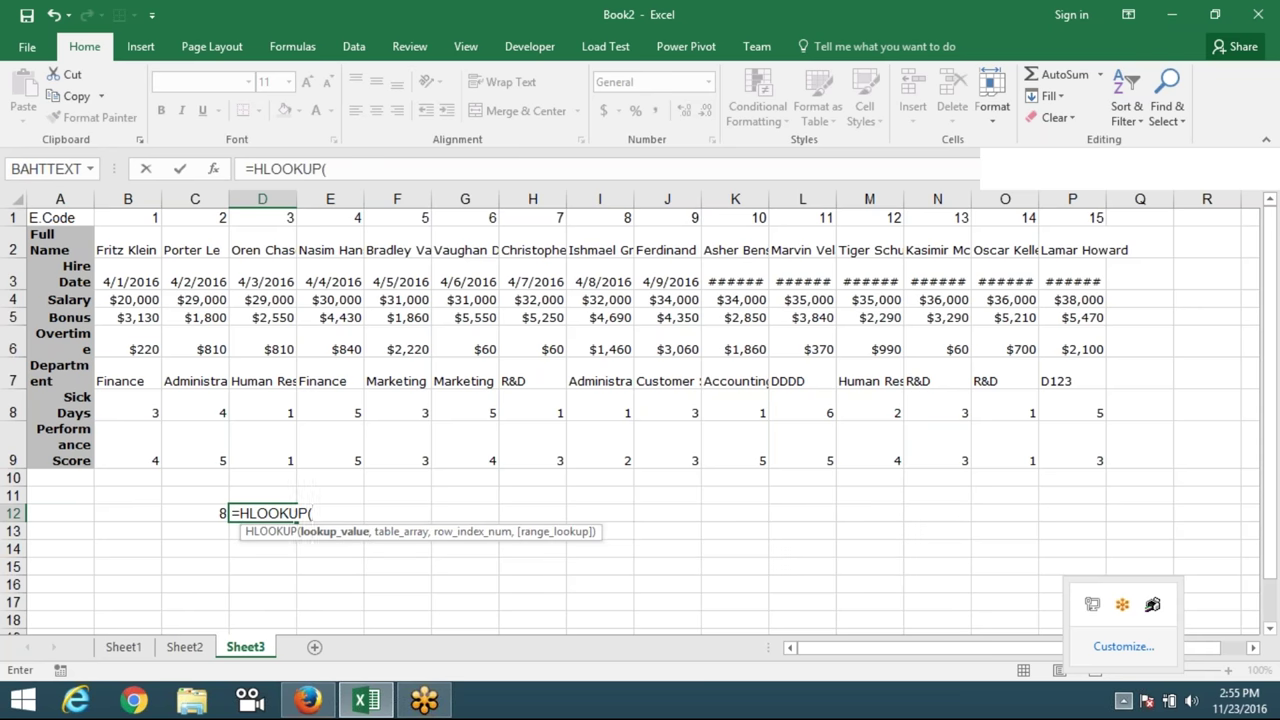
{"action": "left_click", "coordinate": [219, 513]}
{"action": "type", "text": ","}
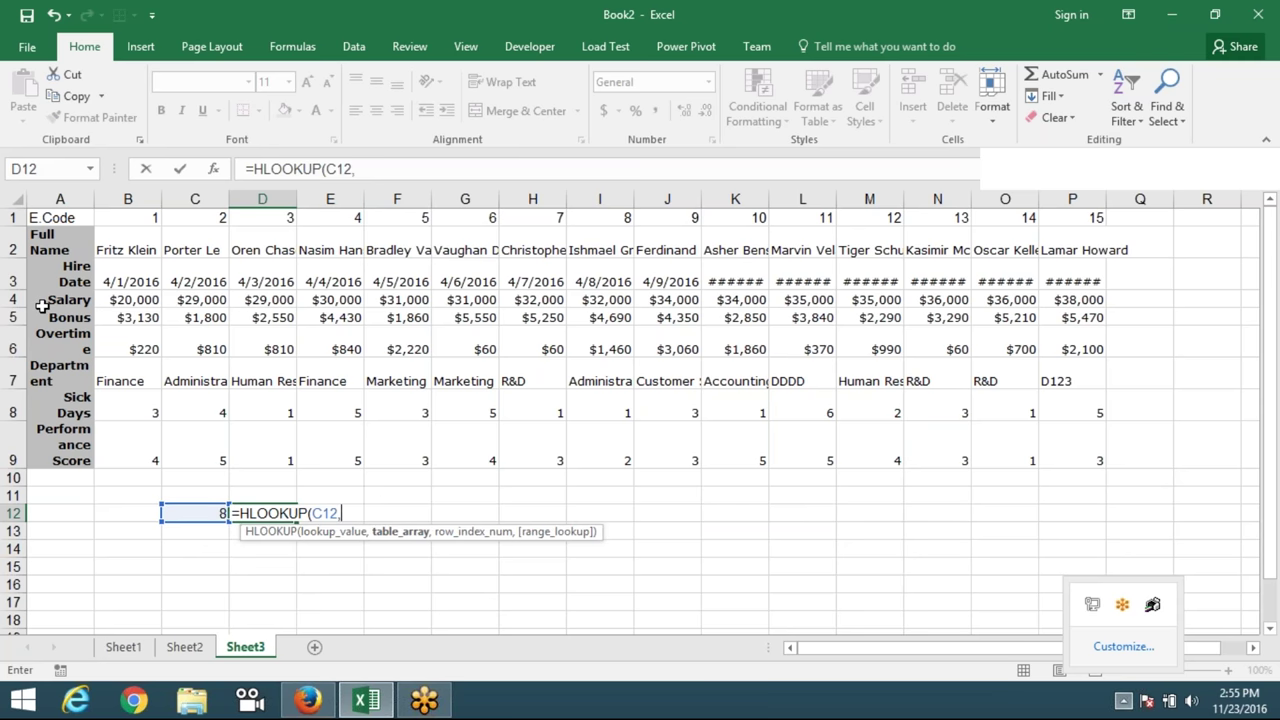
{"action": "left_click_drag", "start_coordinate": [14, 217], "coordinate": [14, 455]}
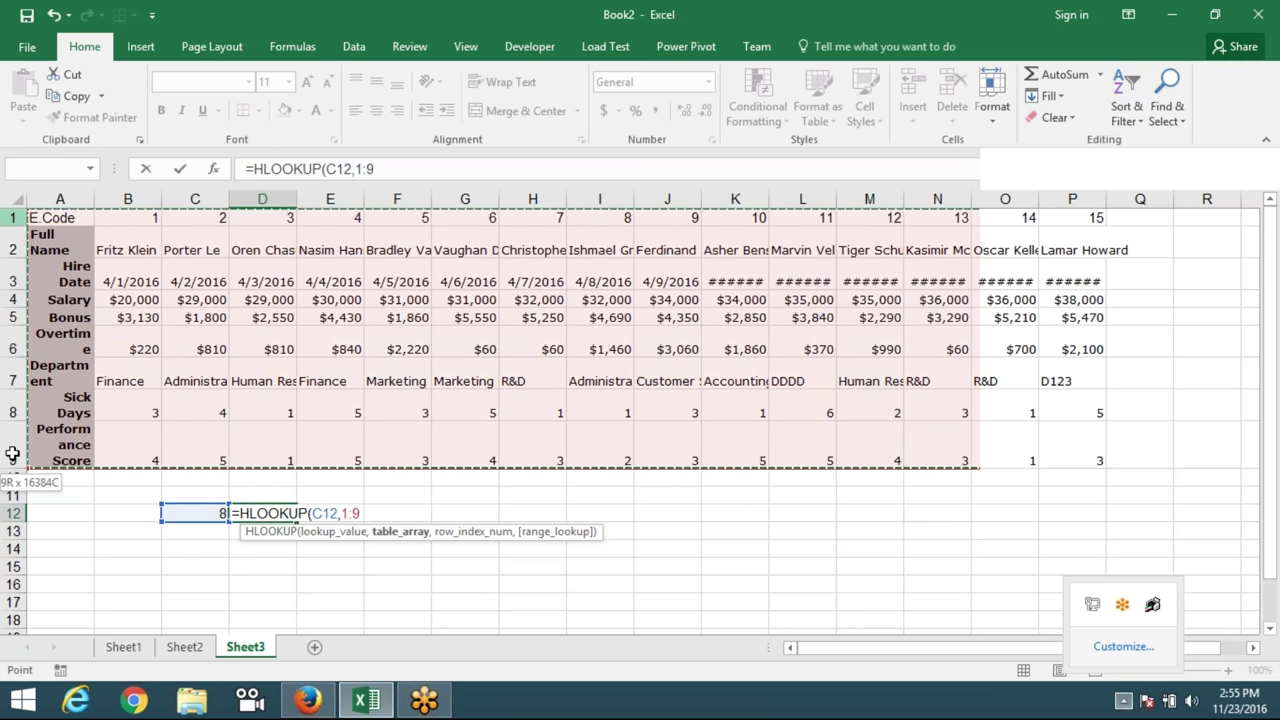
{"action": "type", "text": ","}
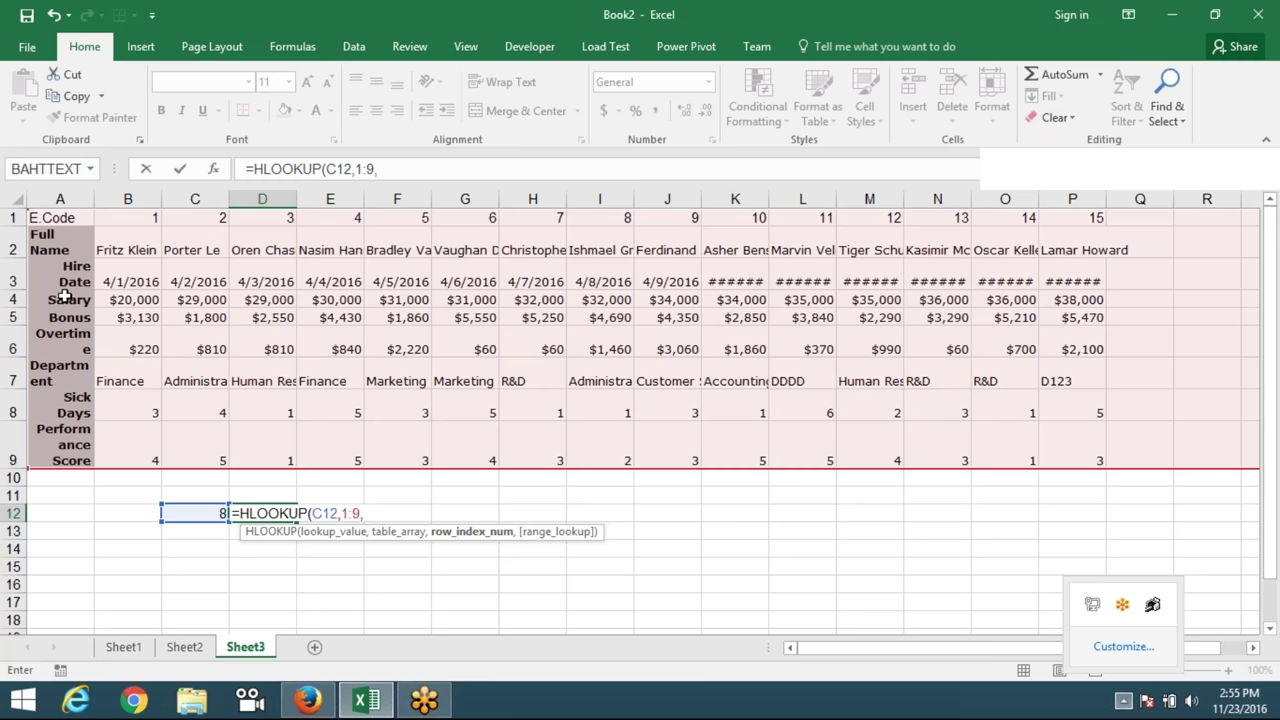
{"action": "type", "text": "4"}
{"action": "type", "text": ",0"}
{"action": "key", "text": "Return"}
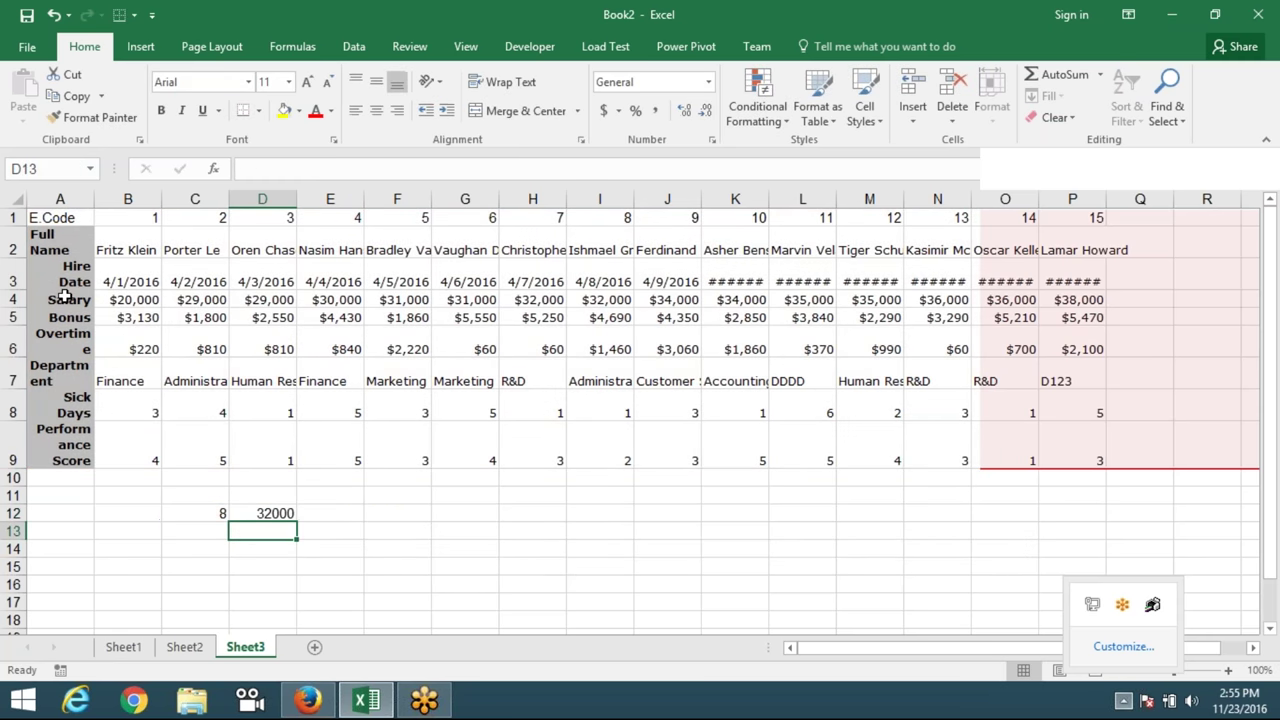
Compare the D12 result with the code in C12, then show the desktop.
{"action": "key", "text": "Up"}
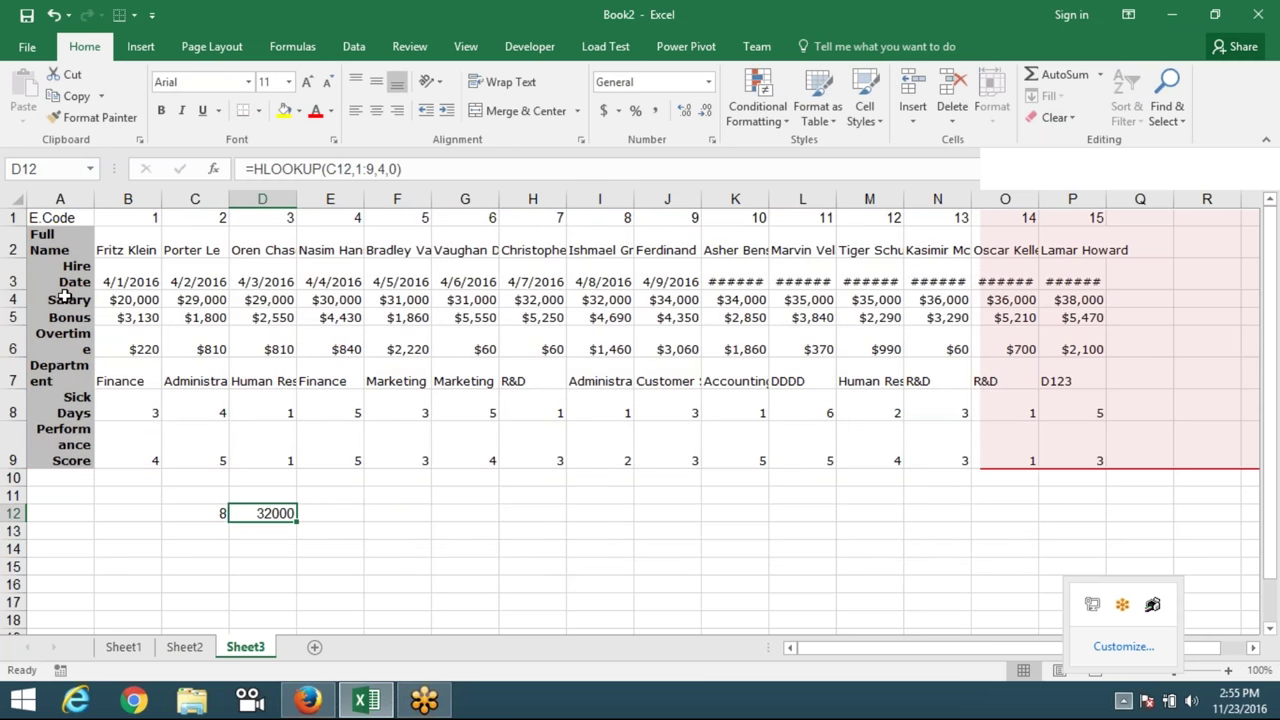
{"action": "key", "text": "Left"}
{"action": "key", "text": "Right"}
{"action": "key", "text": "Left"}
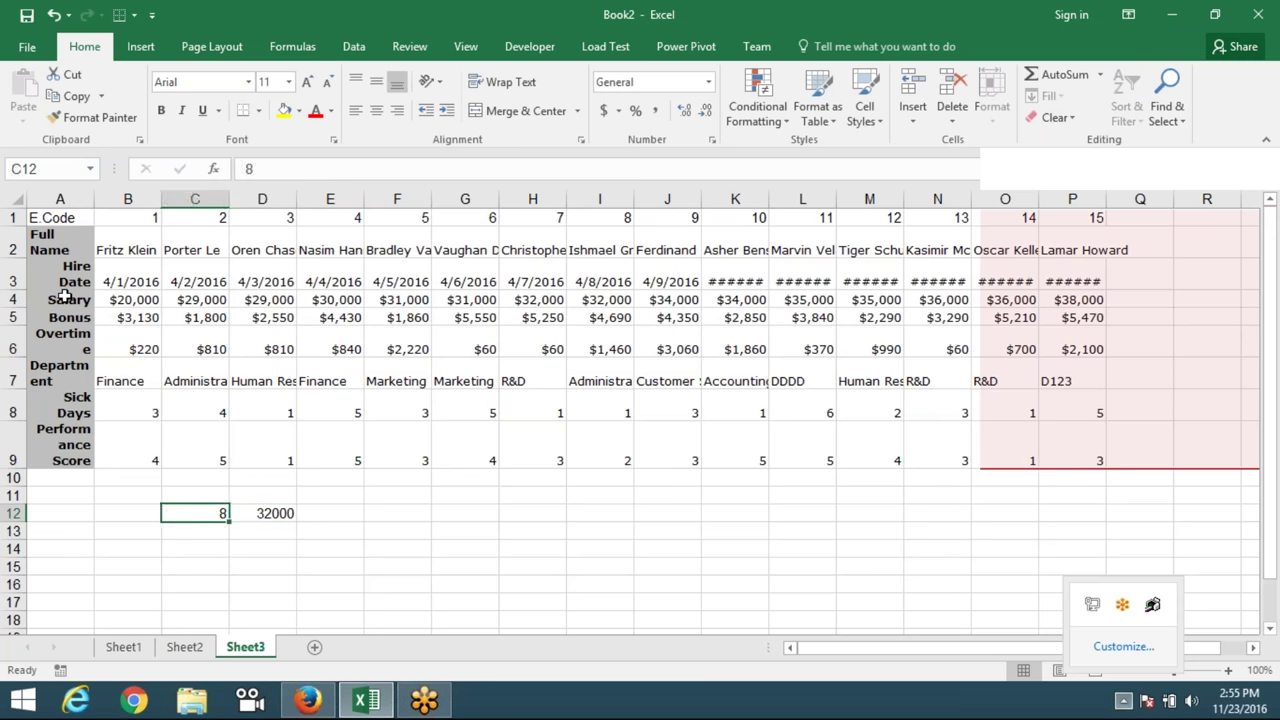
{"action": "key", "text": "Left"}
{"action": "key", "text": "Right"}
{"action": "key", "text": "Right"}
{"action": "key", "text": "Left"}
{"action": "key", "text": "Right"}
{"action": "key", "text": "Left"}
{"action": "key", "text": "Left"}
{"action": "key", "text": "Right"}
{"action": "key", "text": "Right"}
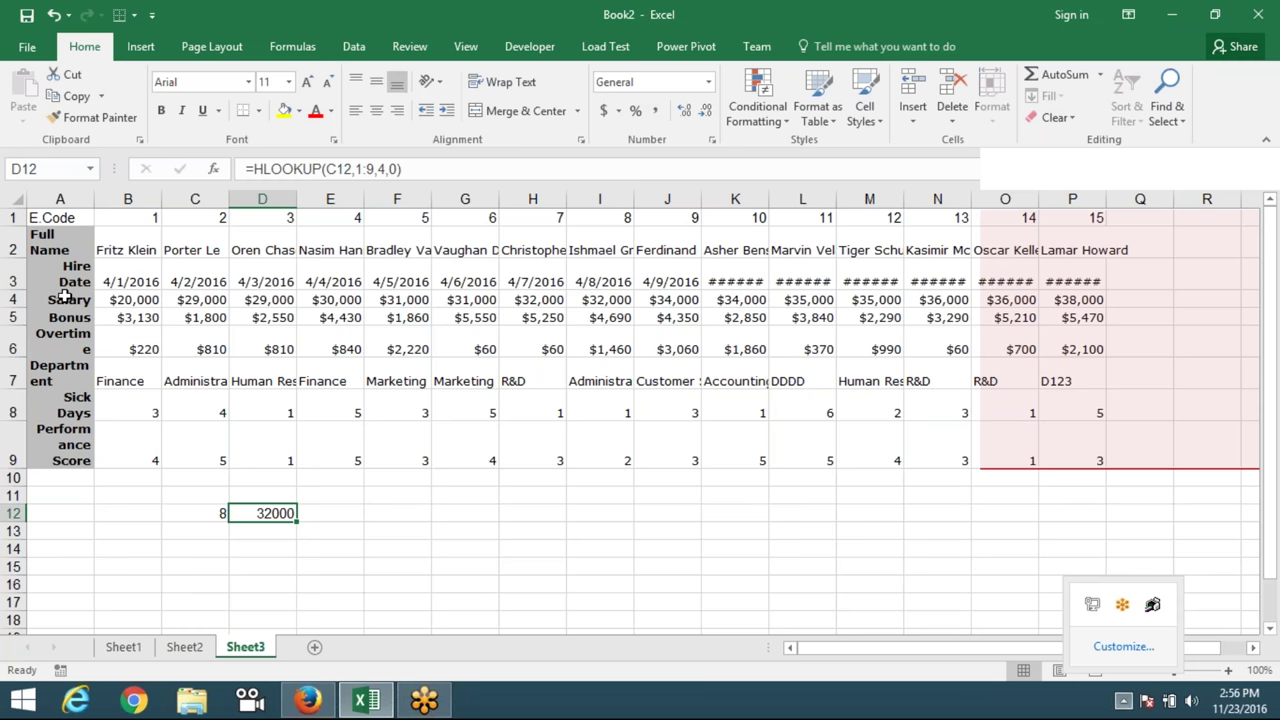
{"action": "key", "text": "super+d"}
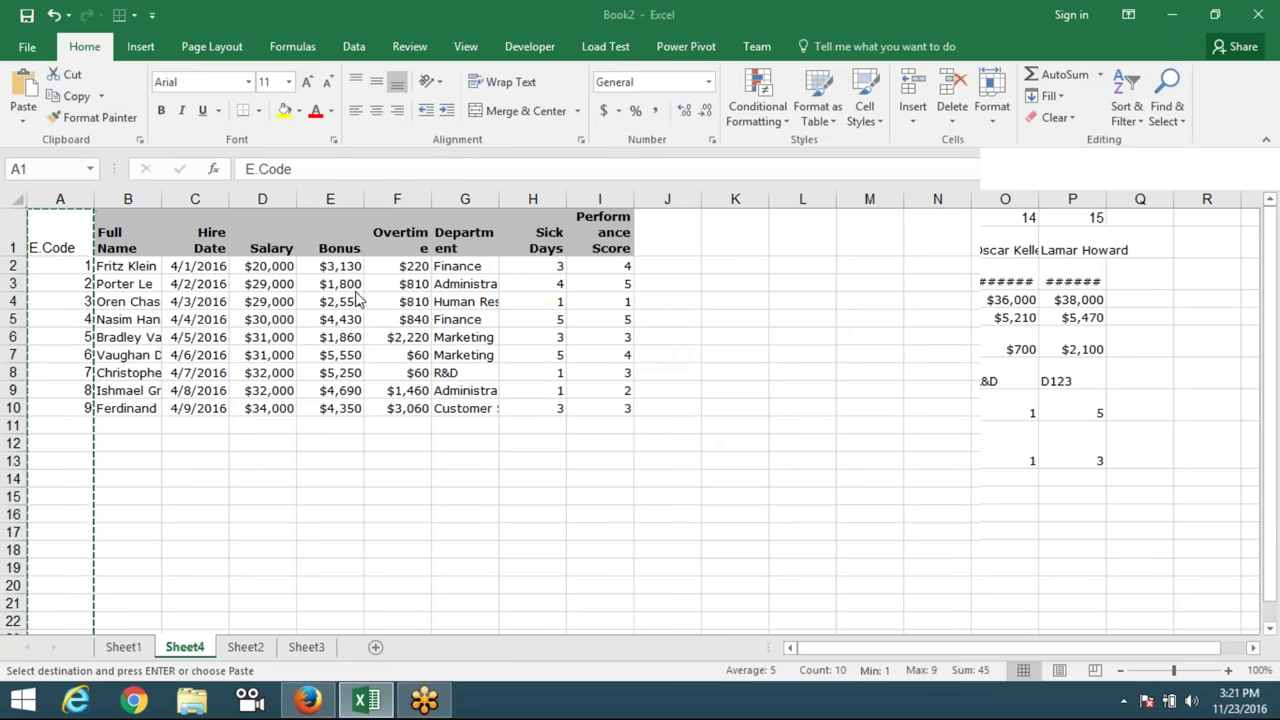
Insert the cut E.Code column before Bonus and select the header row through J1.
{"action": "left_click", "coordinate": [333, 198]}
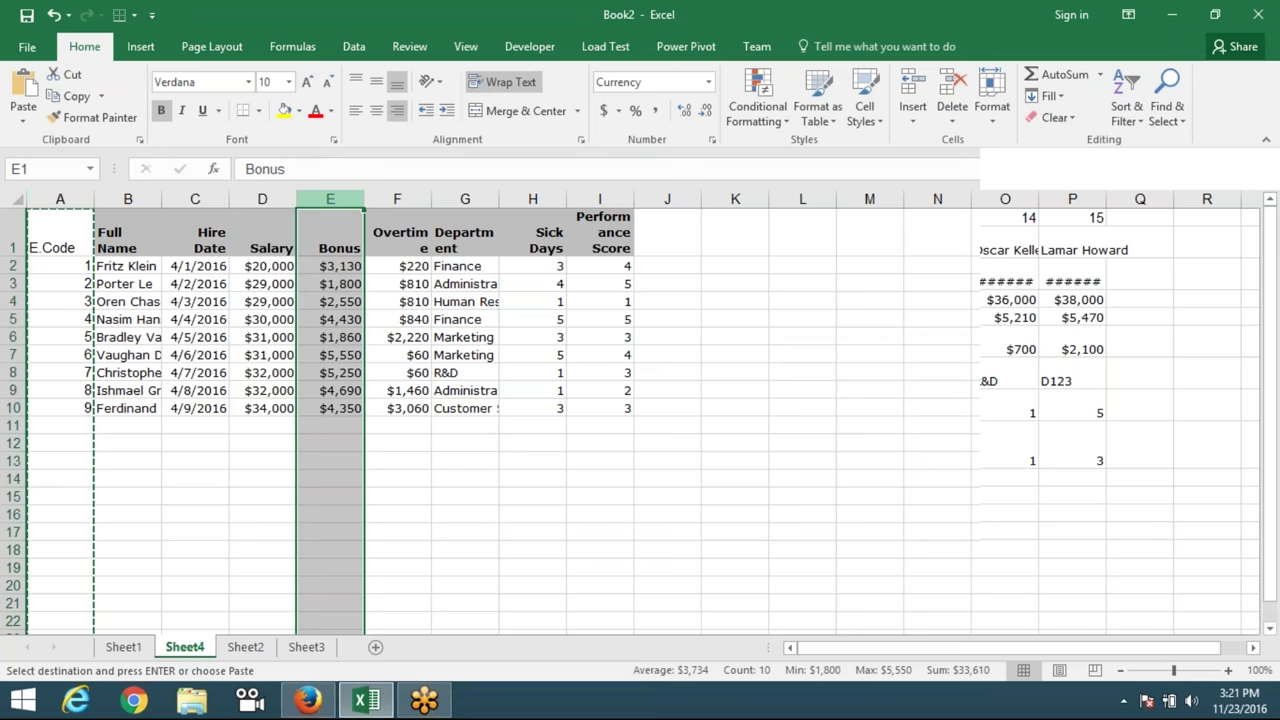
{"action": "key", "text": "ctrl+plus"}
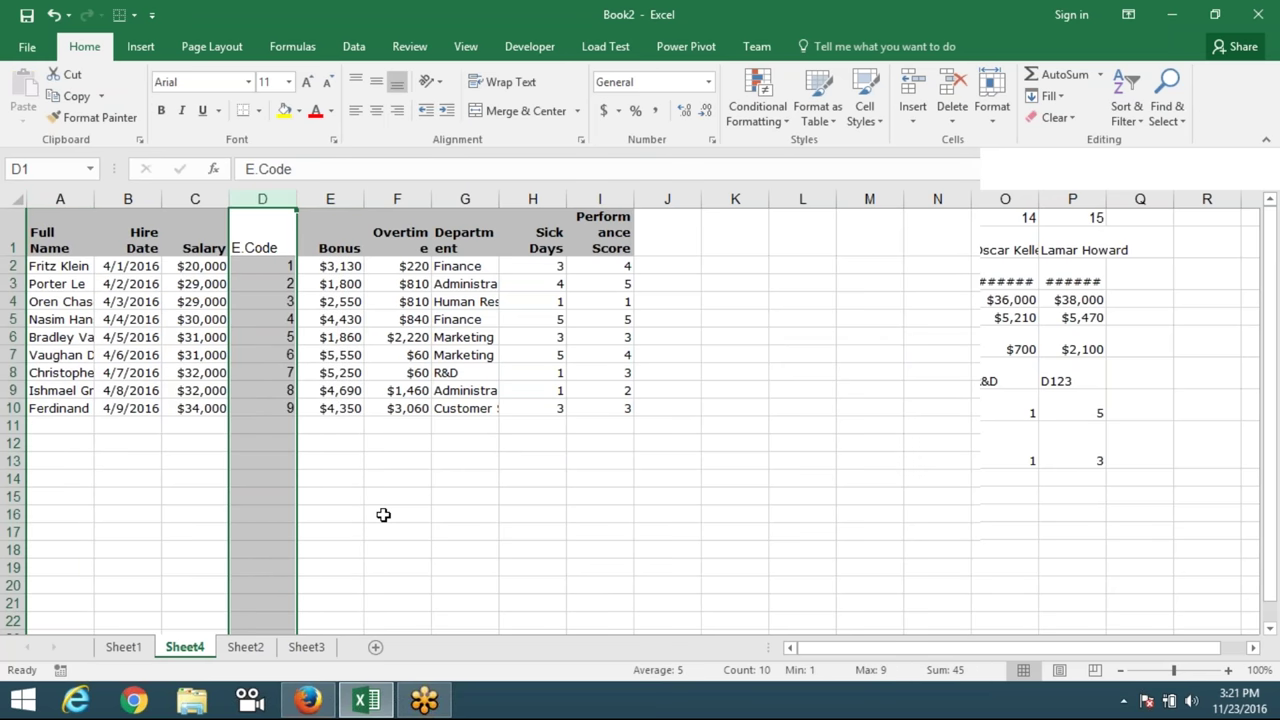
{"action": "left_click", "coordinate": [383, 515]}
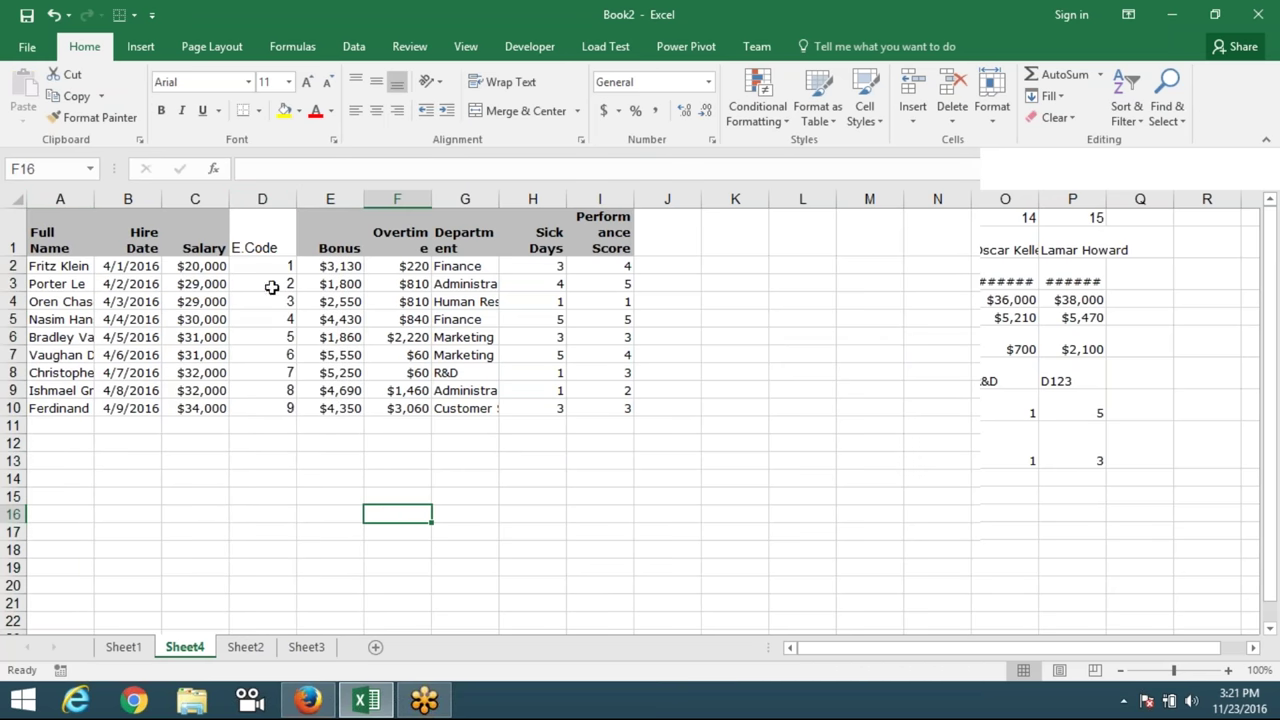
{"action": "left_click_drag", "start_coordinate": [245, 255], "coordinate": [657, 238]}
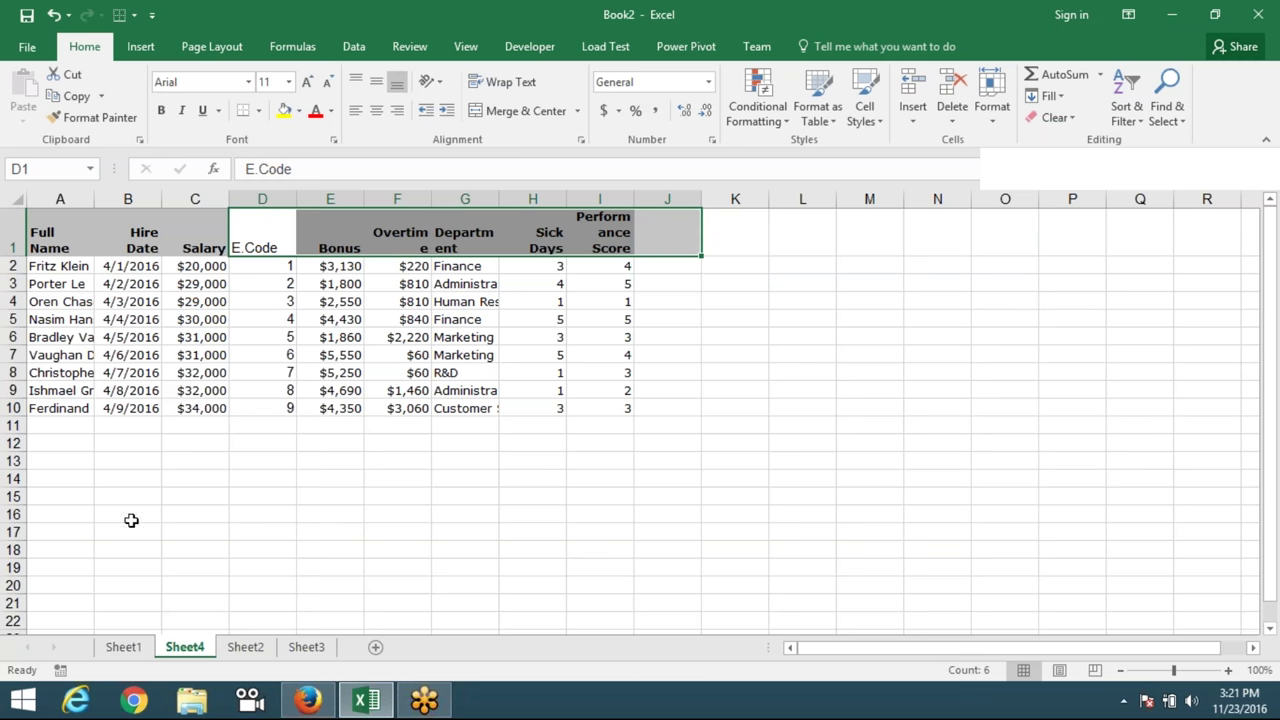
{"action": "left_click", "coordinate": [137, 482]}
Enter 7 in B14 and the label Name in C13.
{"action": "type", "text": "7"}
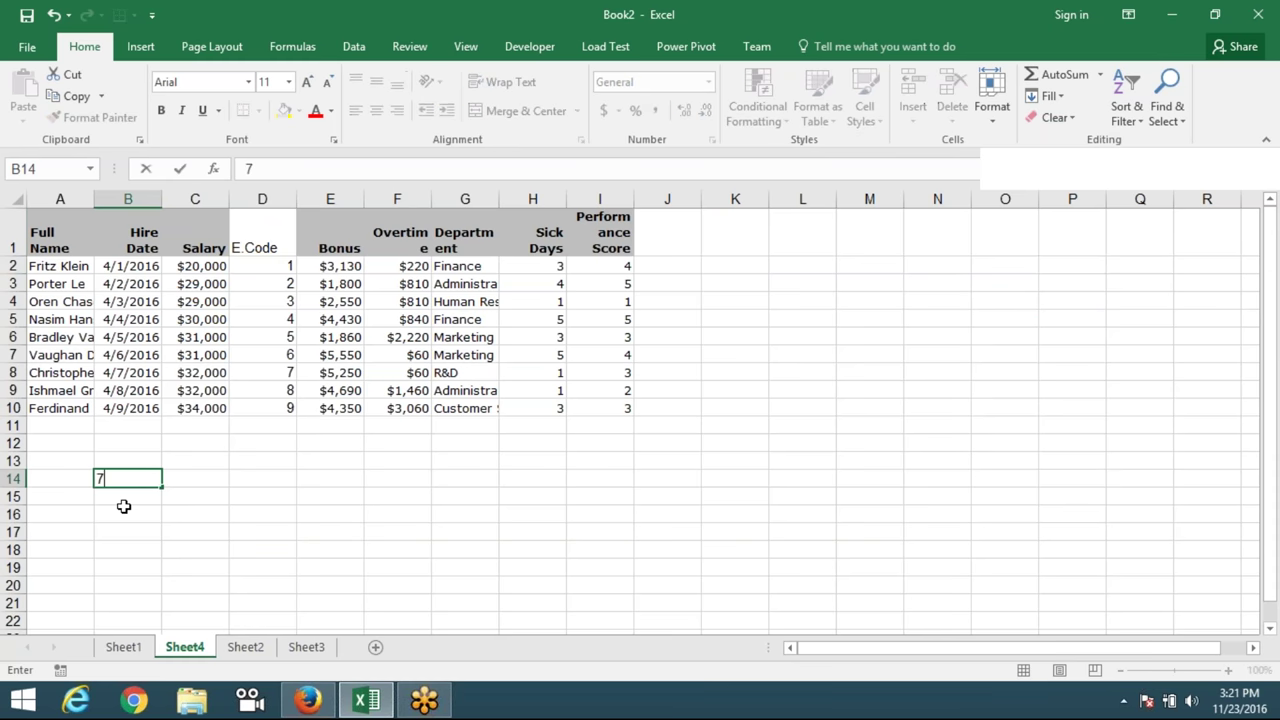
{"action": "key", "text": "Tab"}
{"action": "type", "text": "N"}
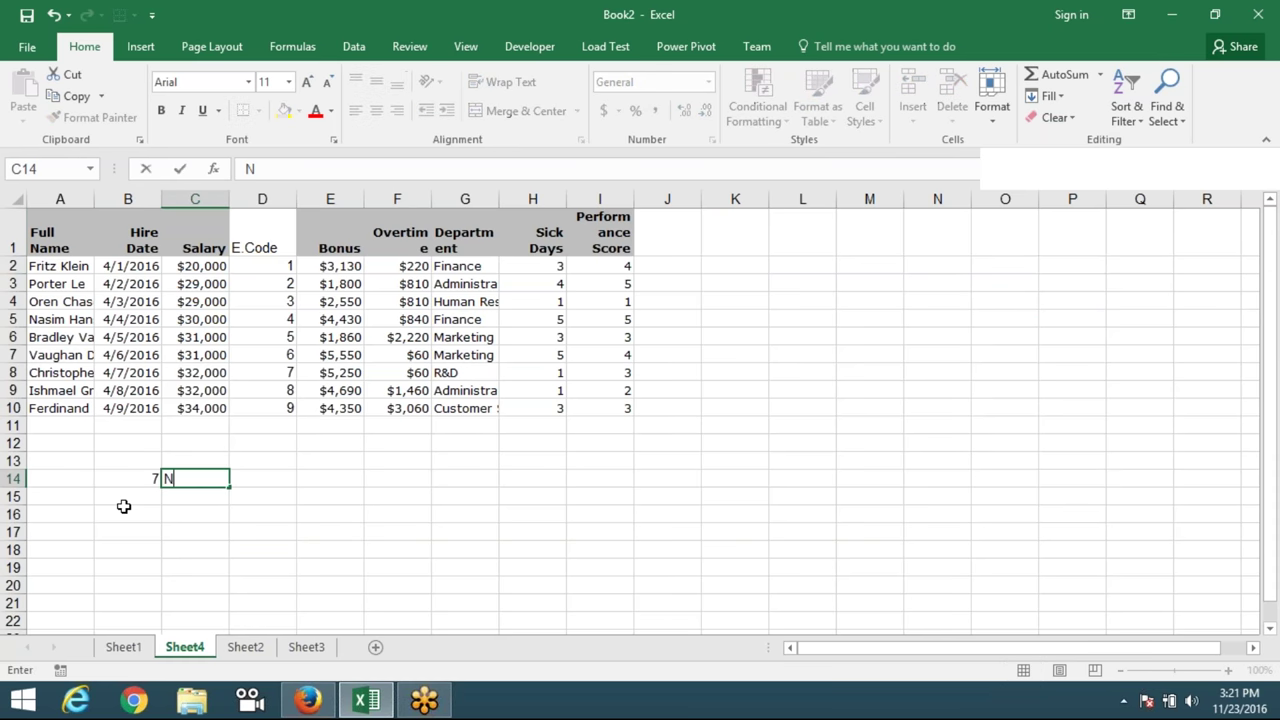
{"action": "key", "text": "Escape"}
{"action": "key", "text": "Up"}
{"action": "type", "text": "Name"}
{"action": "key", "text": "Return"}
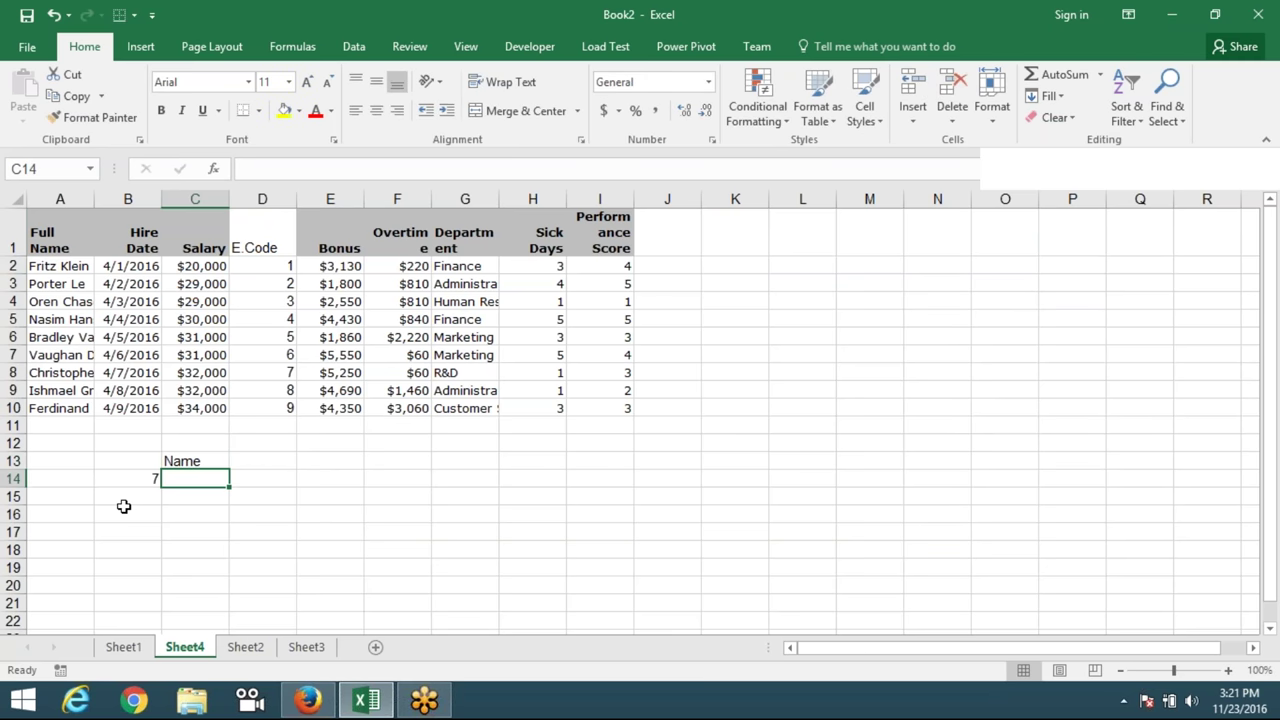
Enter =MATCH(B14,D1:D10,0) in C14, returning position 8.
{"action": "type", "text": "=mat"}
{"action": "key", "text": "Tab"}
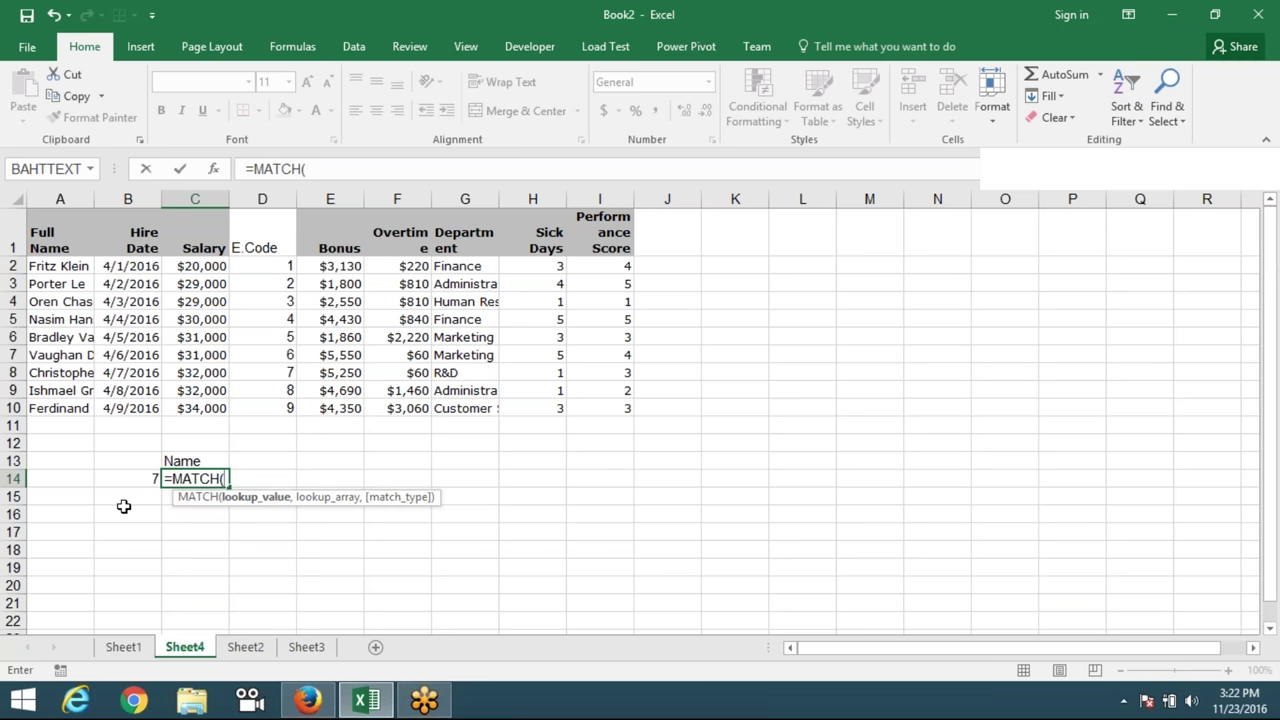
{"action": "key", "text": "Left"}
{"action": "type", "text": ","}
{"action": "left_click", "coordinate": [250, 246]}
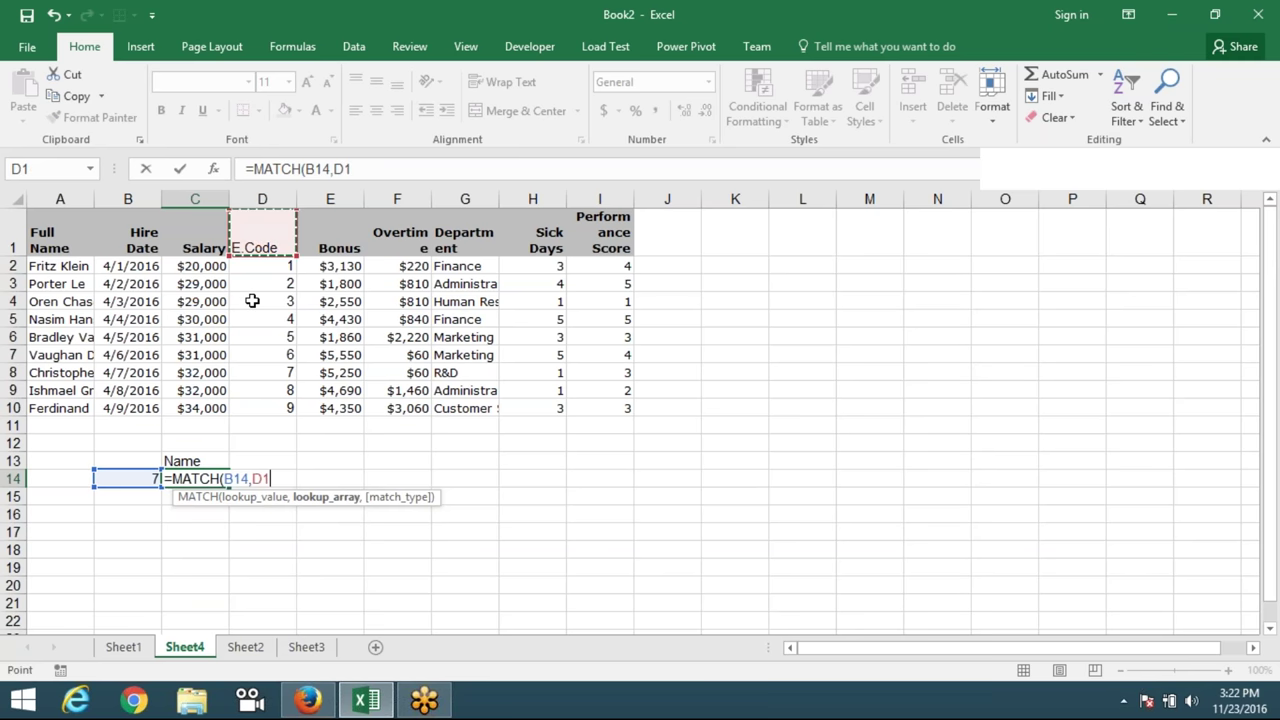
{"action": "left_click_drag", "start_coordinate": [252, 301], "coordinate": [252, 408]}
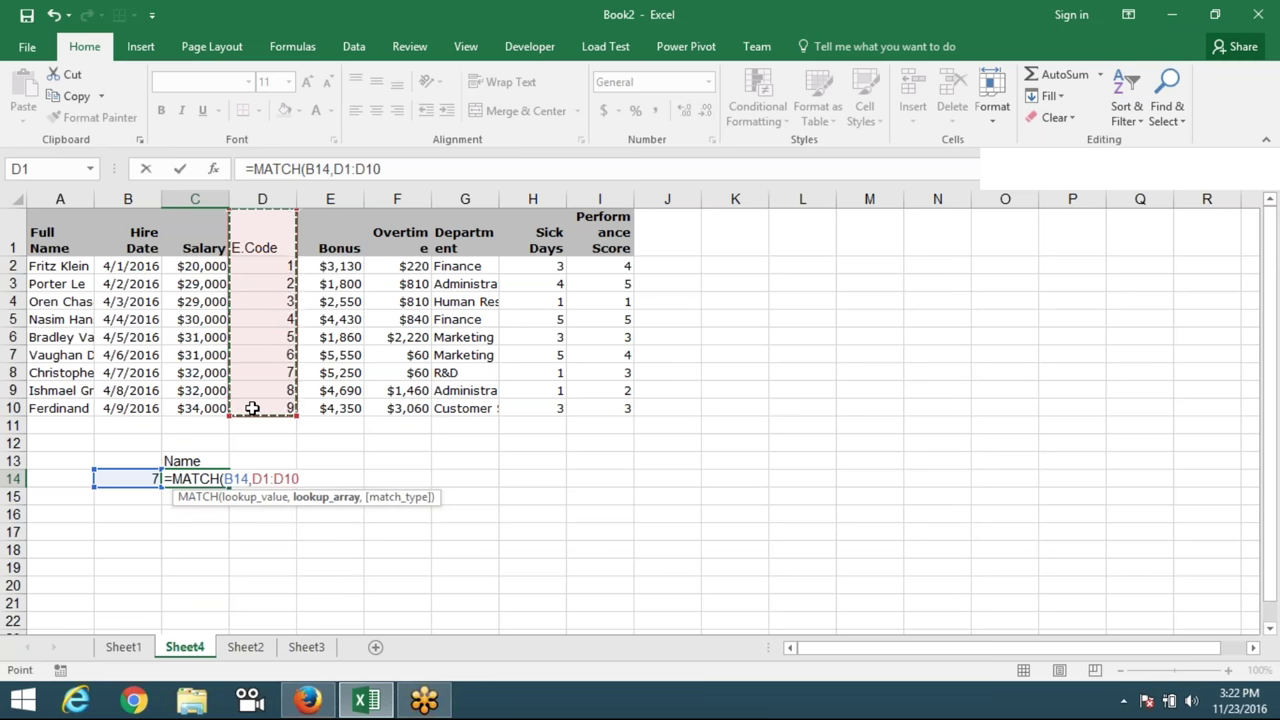
{"action": "type", "text": ",0"}
{"action": "key", "text": "Return"}
{"action": "key", "text": "Up"}
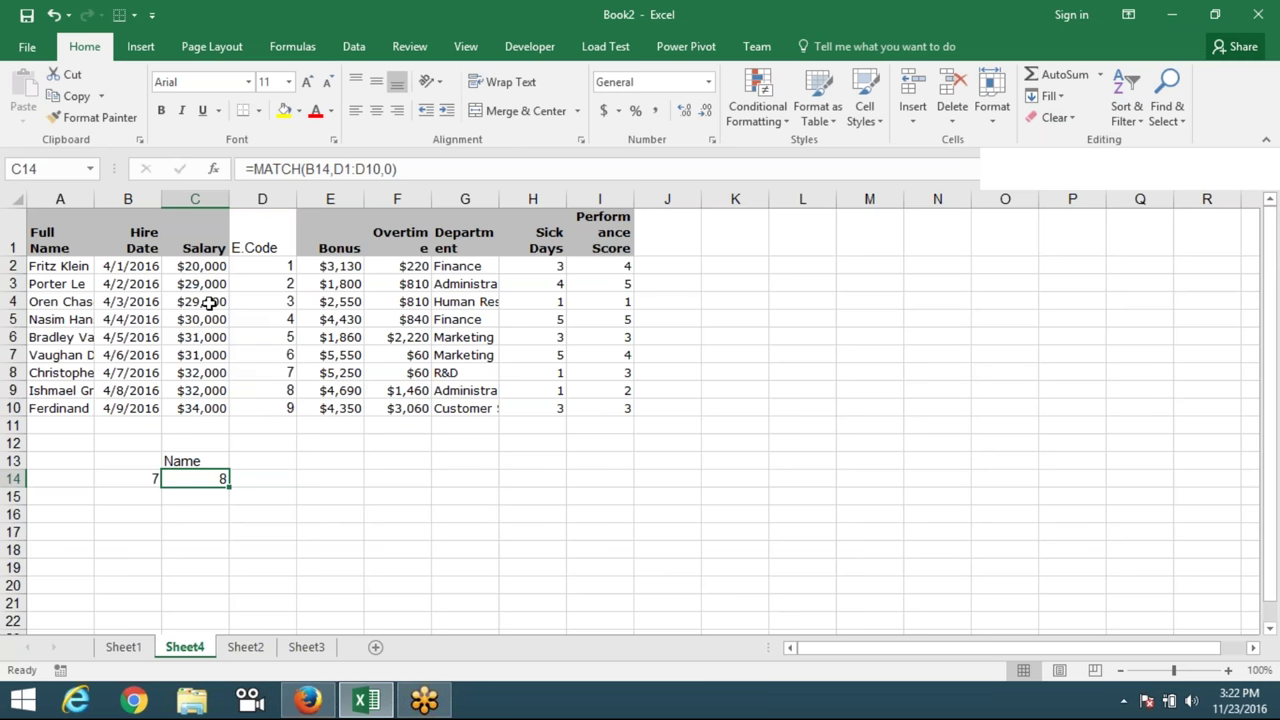
{"action": "left_click", "coordinate": [267, 234]}
Inspect the E.Code values, the row for code 7 and the Full Name column.
{"action": "key", "text": "Down"}
{"action": "key", "text": "Down"}
{"action": "key", "text": "Down"}
{"action": "key", "text": "Down"}
{"action": "key", "text": "Down"}
{"action": "key", "text": "Down"}
{"action": "key", "text": "Down"}
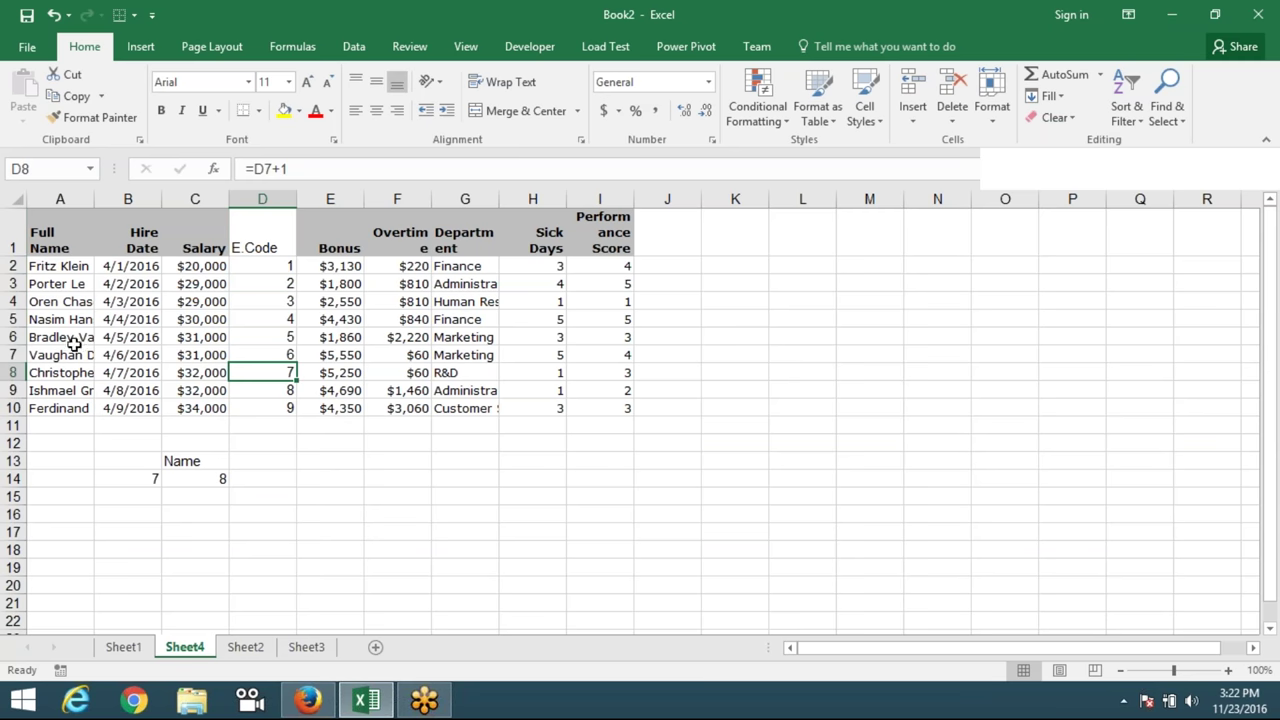
{"action": "left_click", "coordinate": [13, 372]}
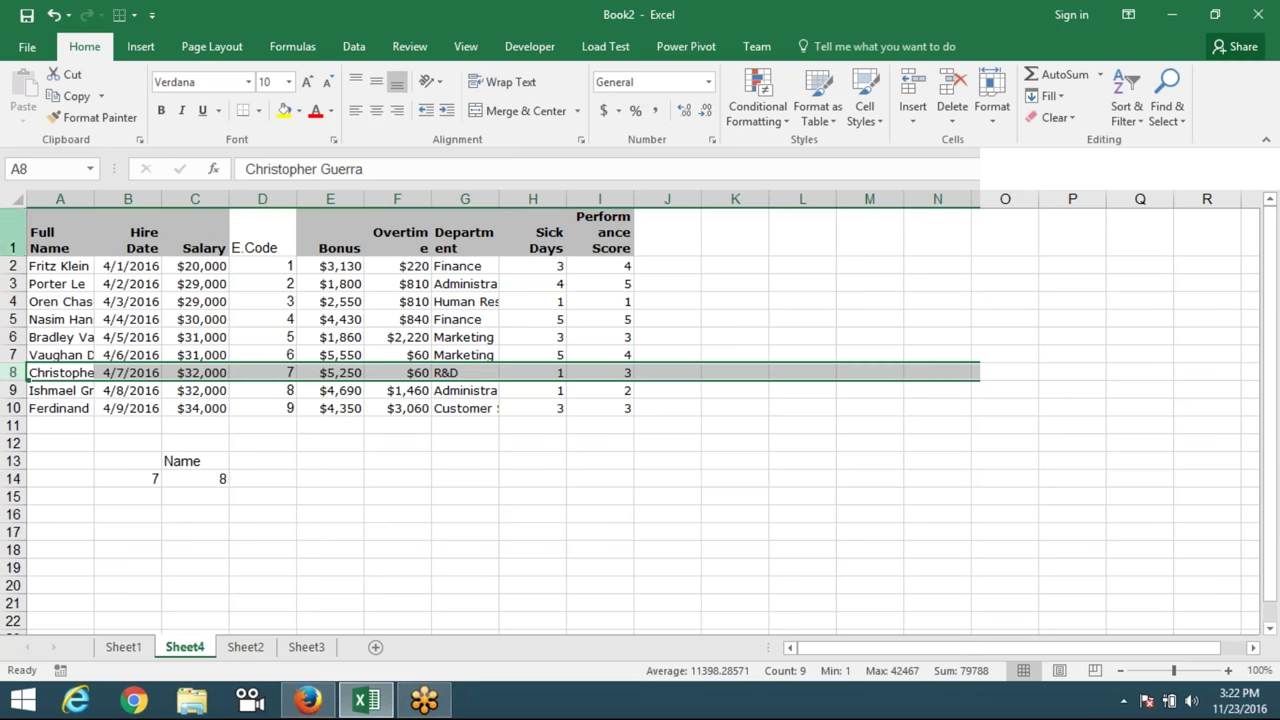
{"action": "left_click", "coordinate": [60, 199]}
{"action": "left_click", "coordinate": [253, 489]}
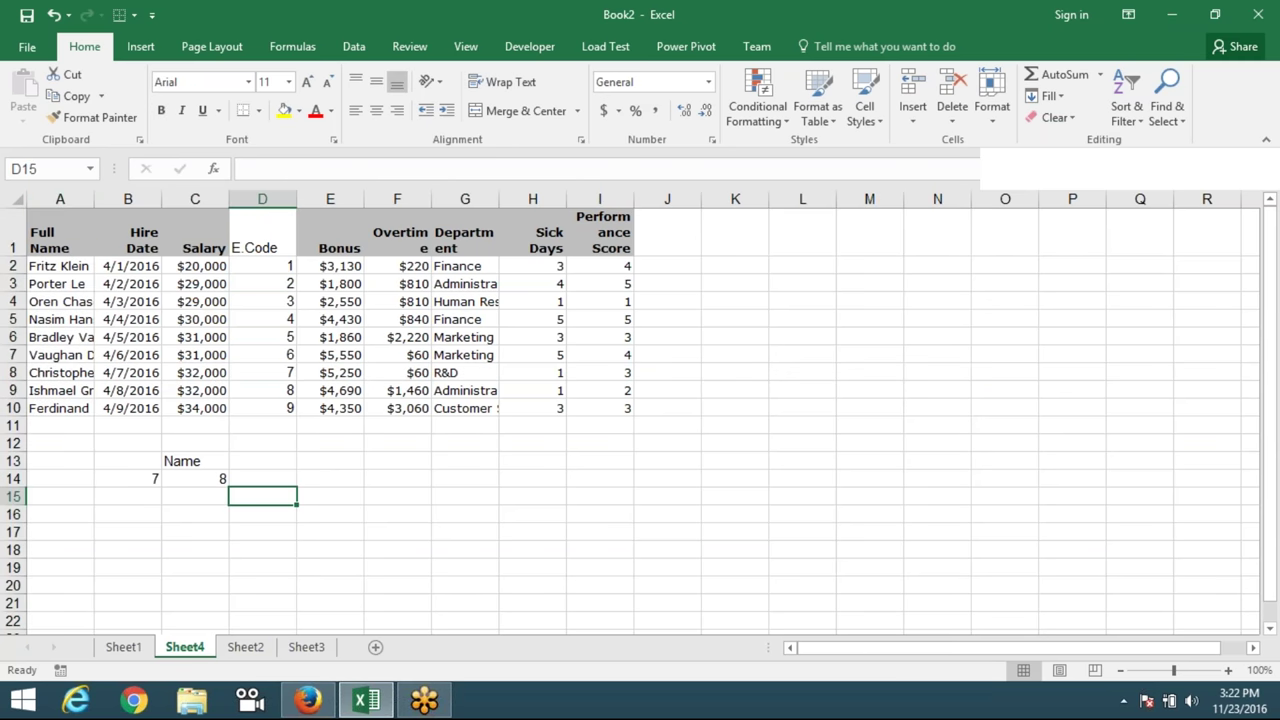
Enter =INDEX(A1:I10,8,1) in D14 and verify the name sitting in row 8.
{"action": "left_click", "coordinate": [262, 479]}
{"action": "type", "text": "=ind"}
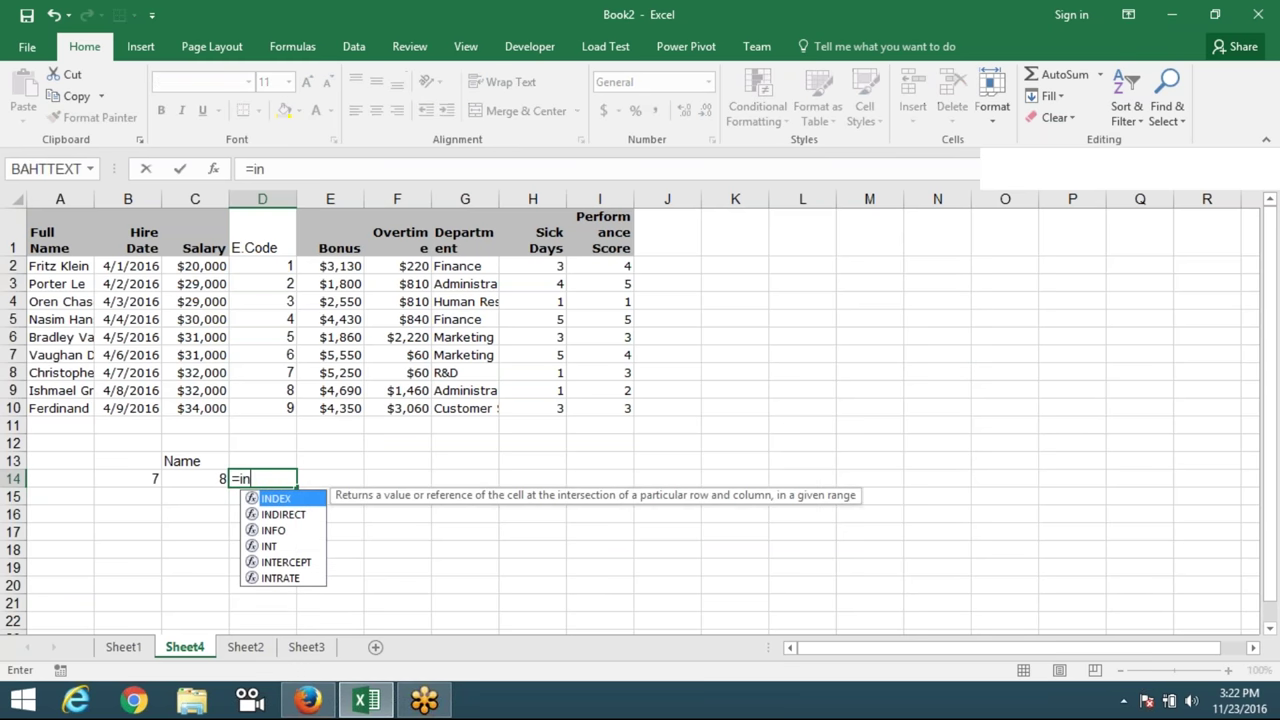
{"action": "key", "text": "Down"}
{"action": "key", "text": "Up"}
{"action": "key", "text": "Tab"}
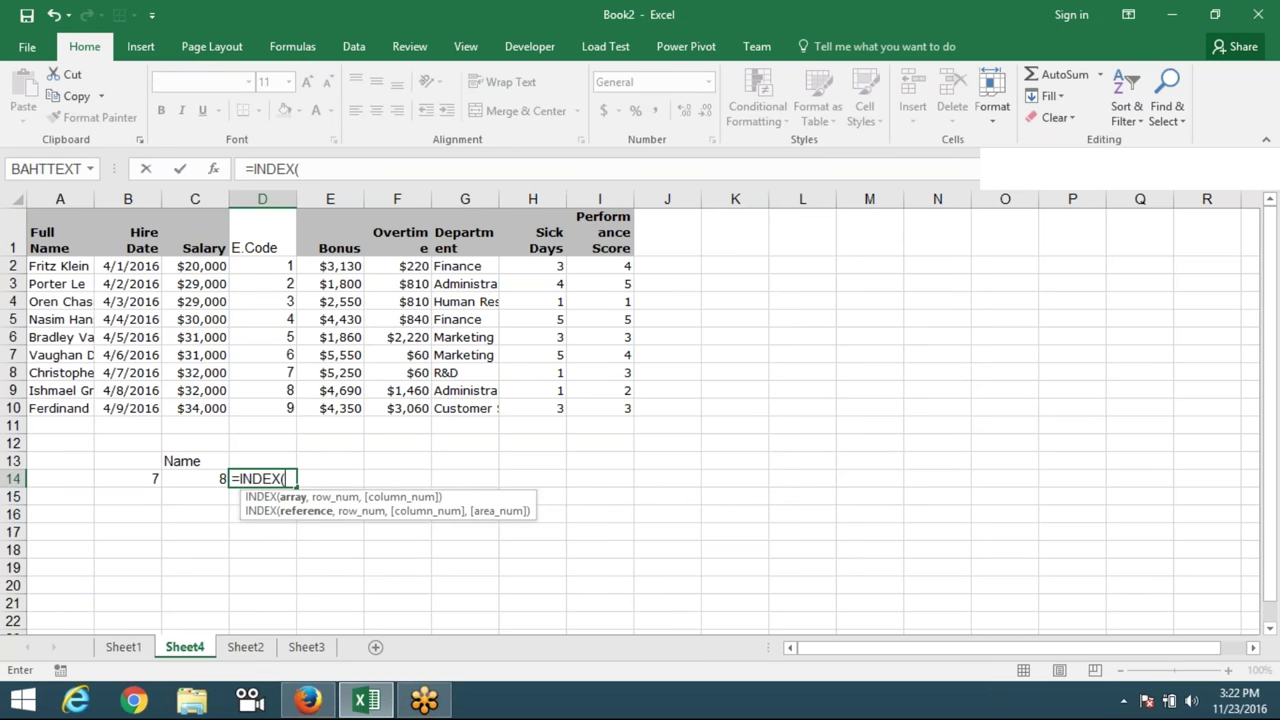
{"action": "left_click_drag", "start_coordinate": [52, 226], "coordinate": [630, 411]}
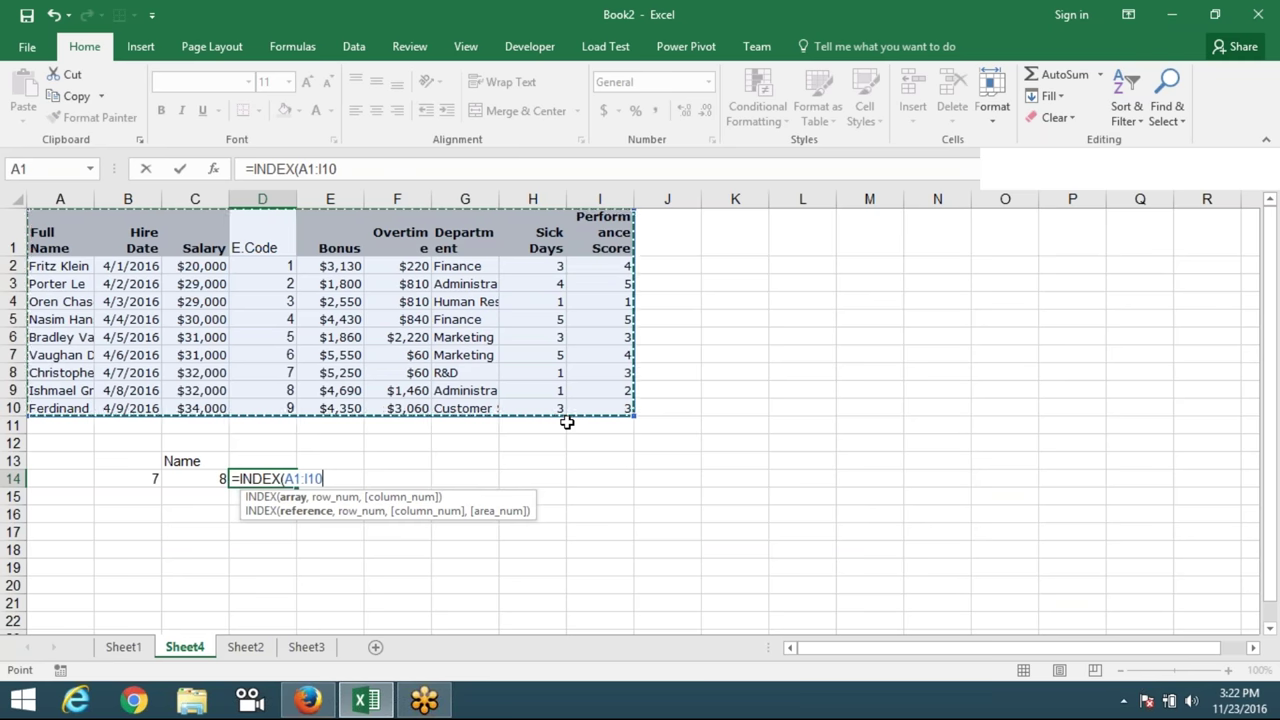
{"action": "type", "text": ","}
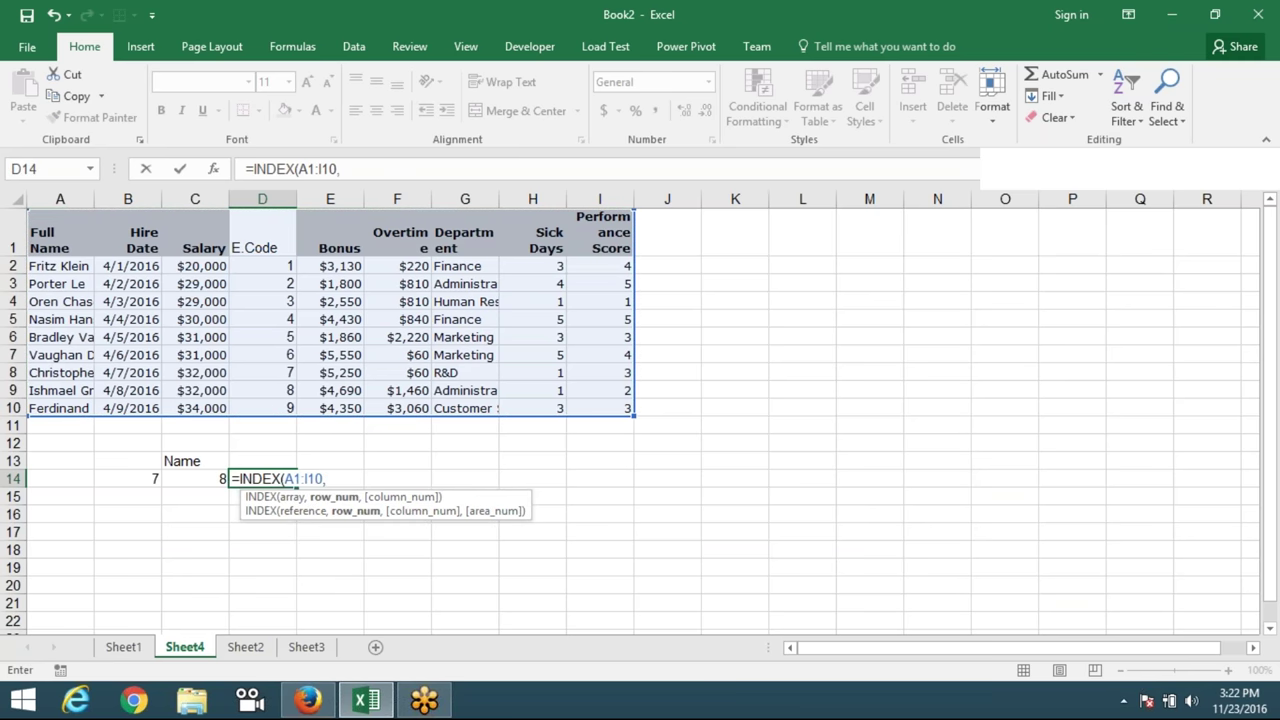
{"action": "type", "text": "8,1"}
{"action": "key", "text": "Return"}
{"action": "key", "text": "Up"}
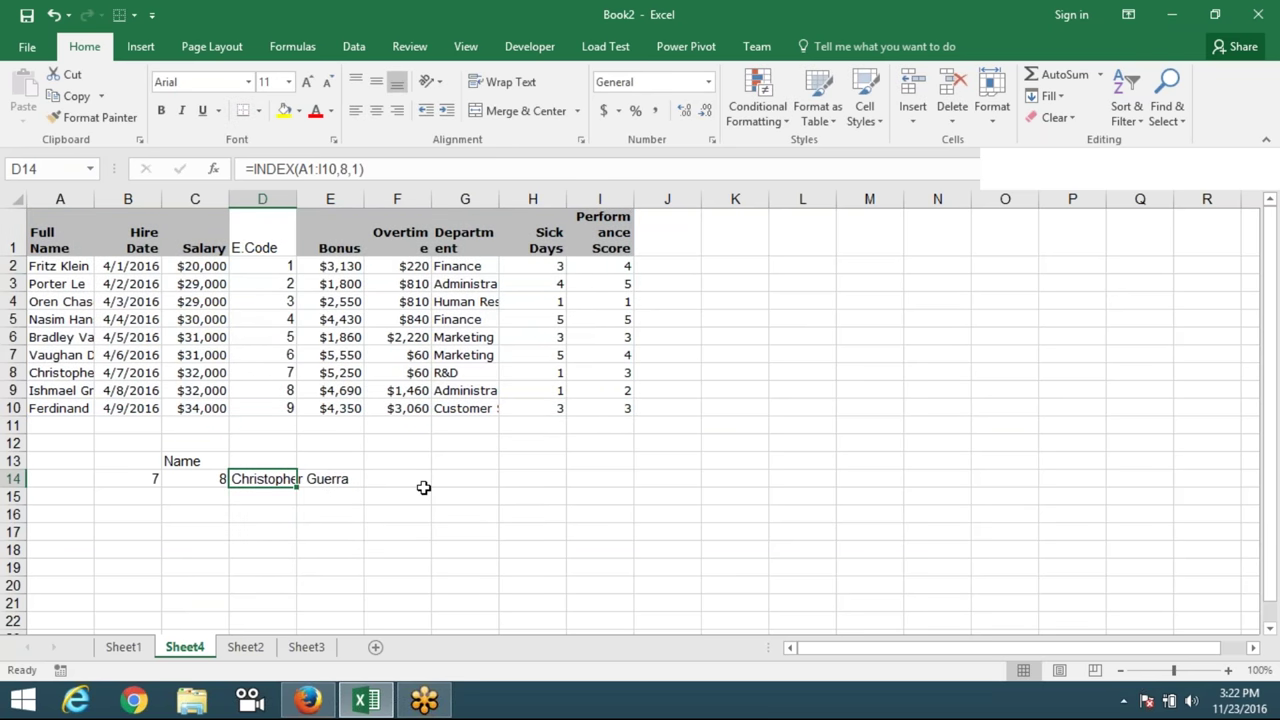
{"action": "left_click", "coordinate": [55, 374]}
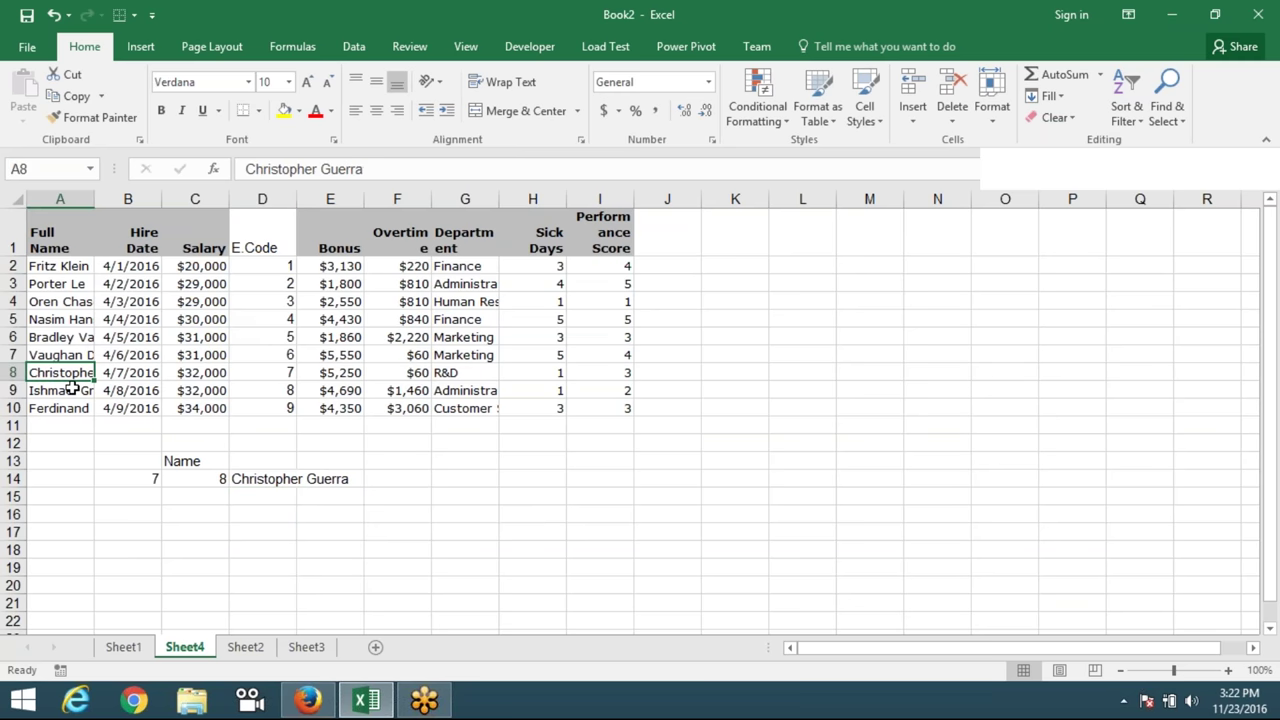
Change D14's INDEX column argument to 2, then 3, so it returns salary 32000.
{"action": "left_click", "coordinate": [253, 483]}
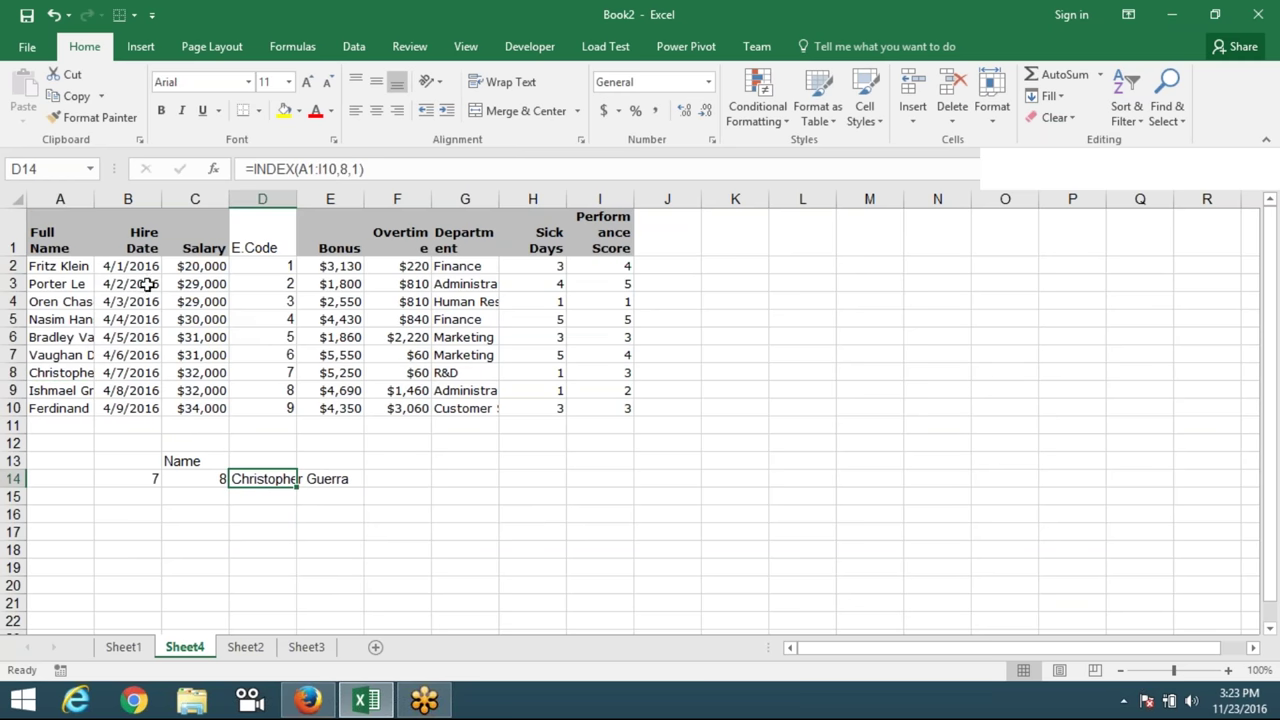
{"action": "left_click", "coordinate": [358, 170]}
{"action": "type", "text": "2)"}
{"action": "key", "text": "Return"}
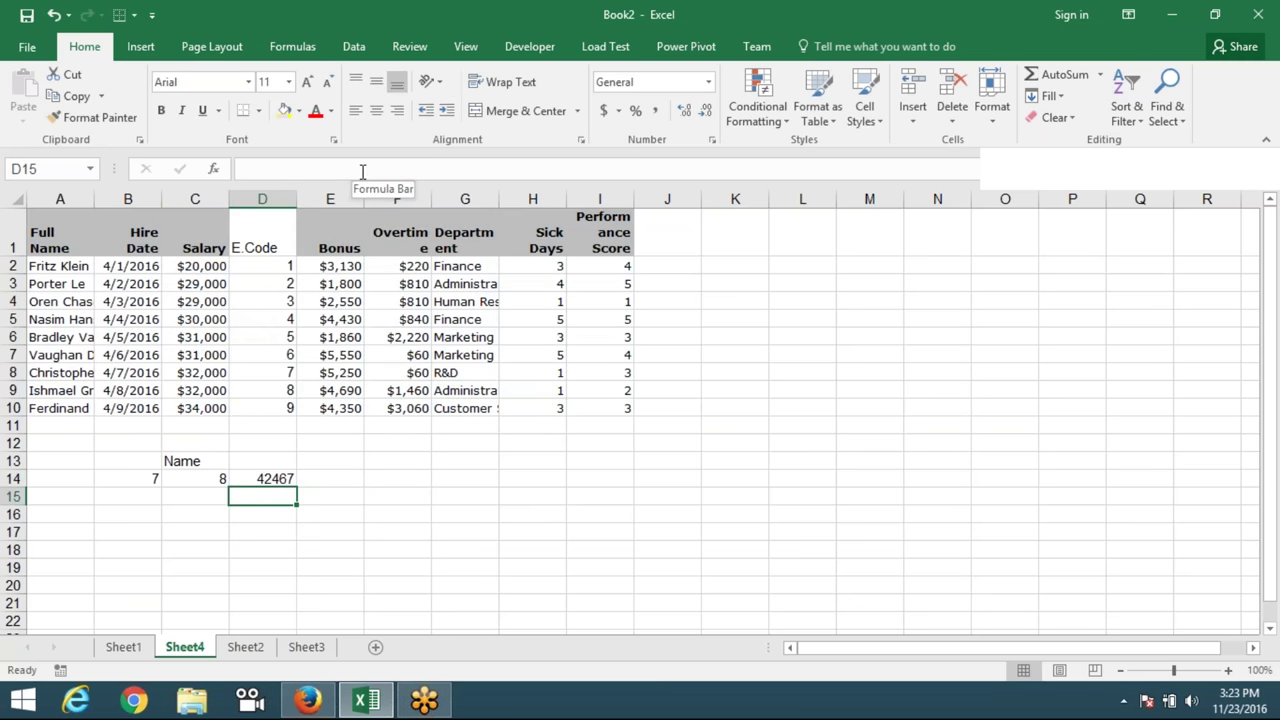
{"action": "key", "text": "Up"}
{"action": "left_click", "coordinate": [364, 168]}
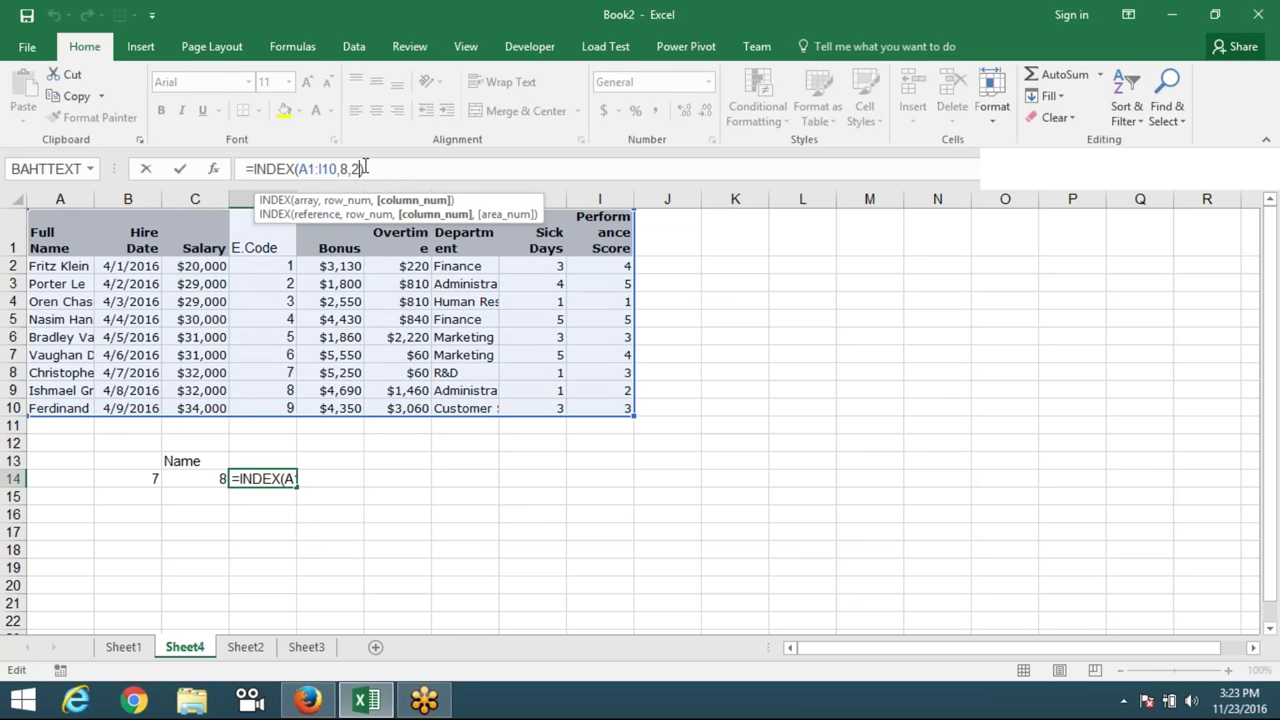
{"action": "key", "text": "BackSpace"}
{"action": "key", "text": "BackSpace"}
{"action": "type", "text": "3)"}
{"action": "key", "text": "Return"}
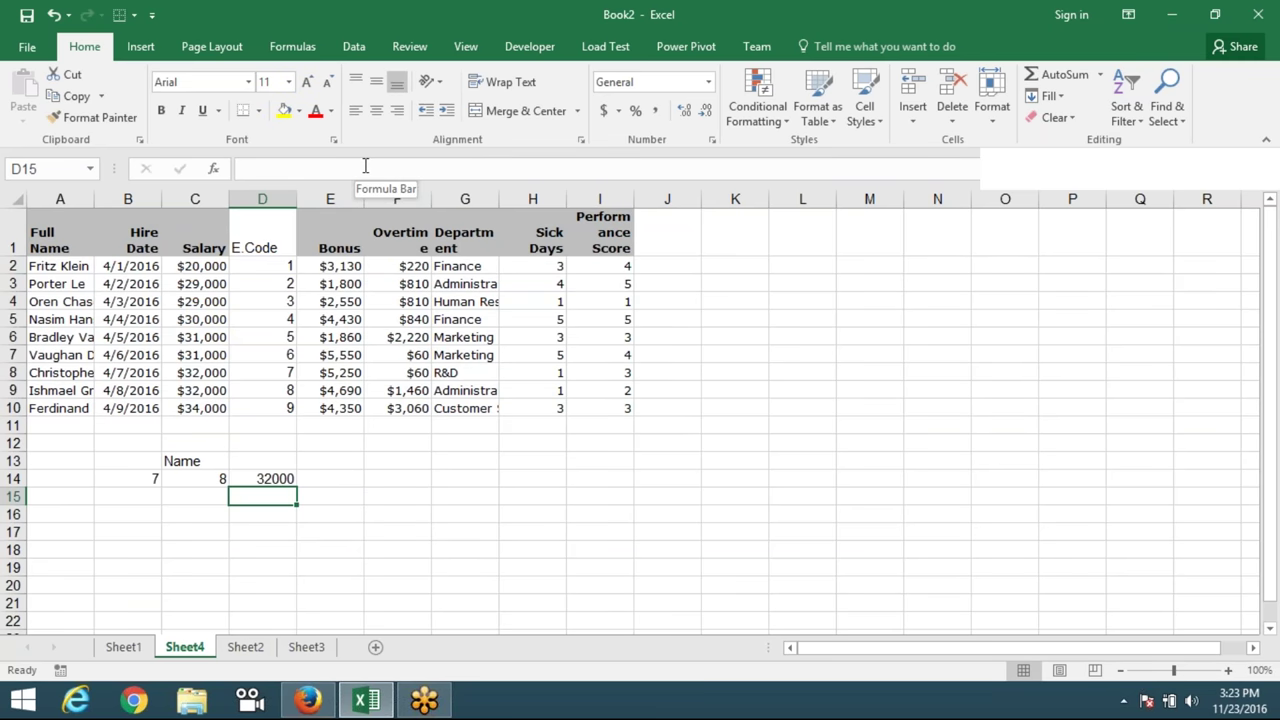
{"action": "key", "text": "Up"}
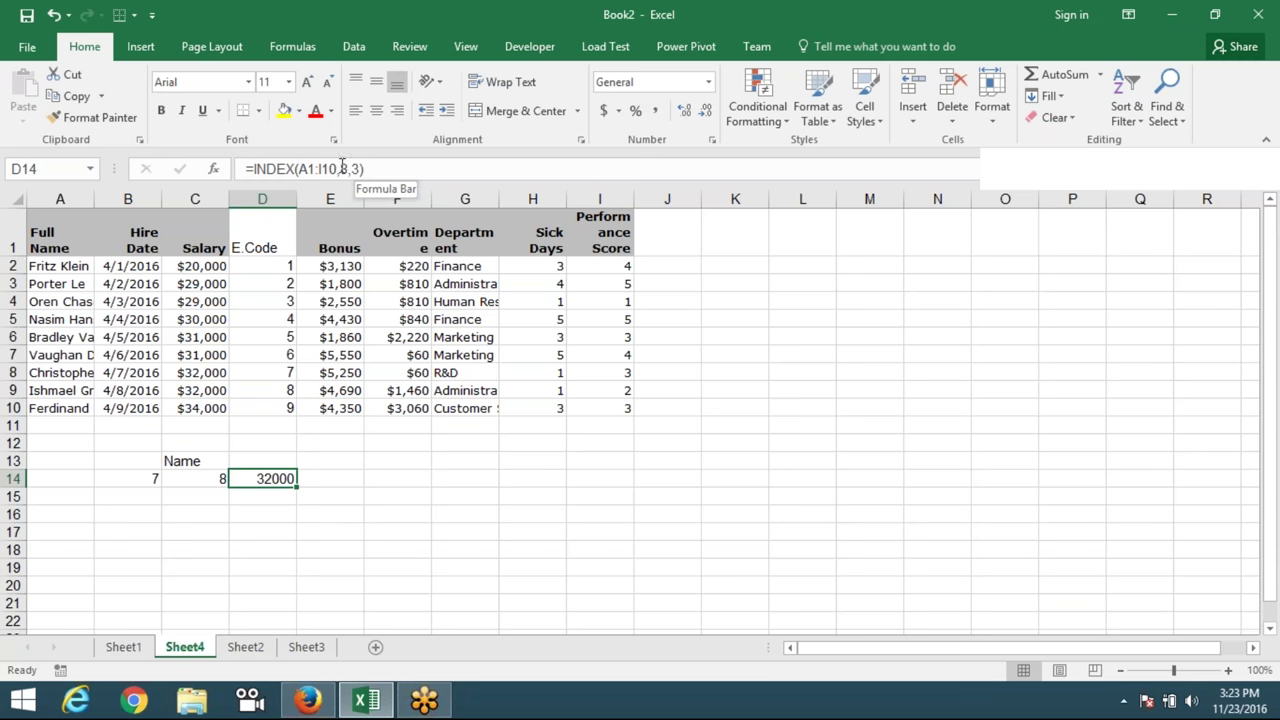
Replace the fixed row 8 in D14's INDEX formula with MATCH(B14,D1:D10,0) copied from C14.
{"action": "left_click", "coordinate": [215, 471]}
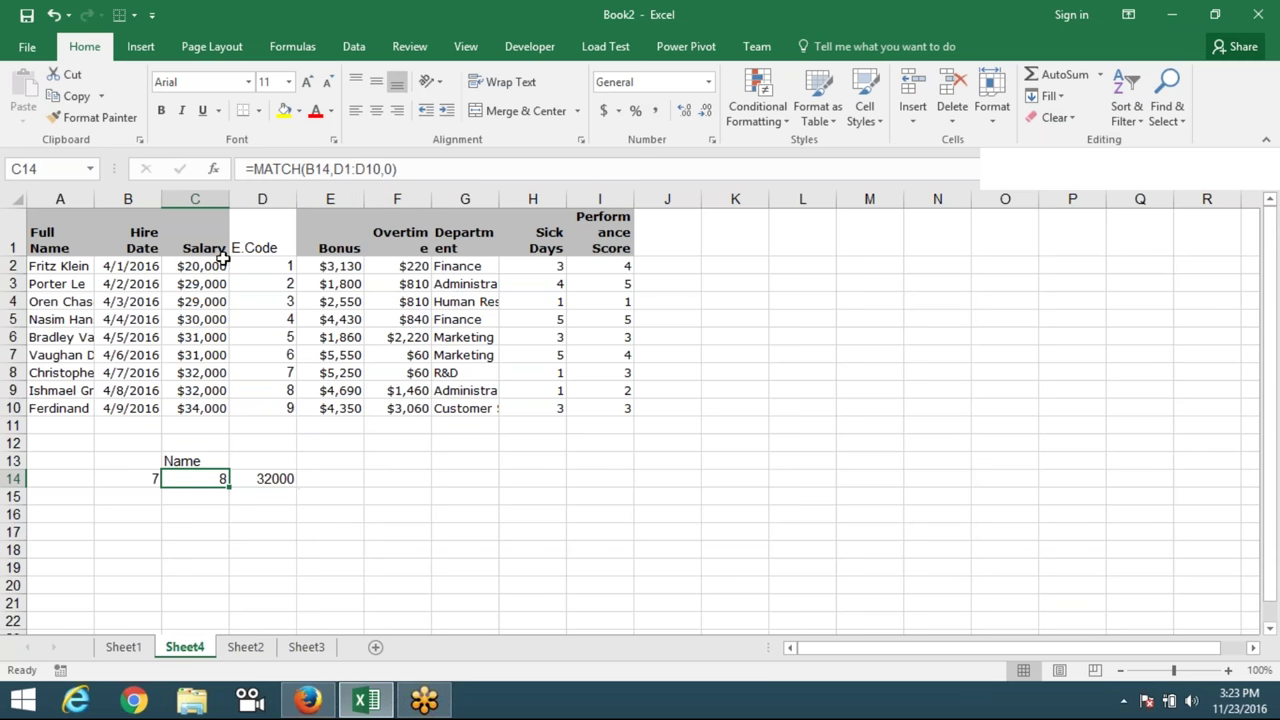
{"action": "left_click_drag", "start_coordinate": [253, 169], "coordinate": [473, 171]}
{"action": "key", "text": "ctrl+c"}
{"action": "key", "text": "Escape"}
{"action": "left_click", "coordinate": [272, 478]}
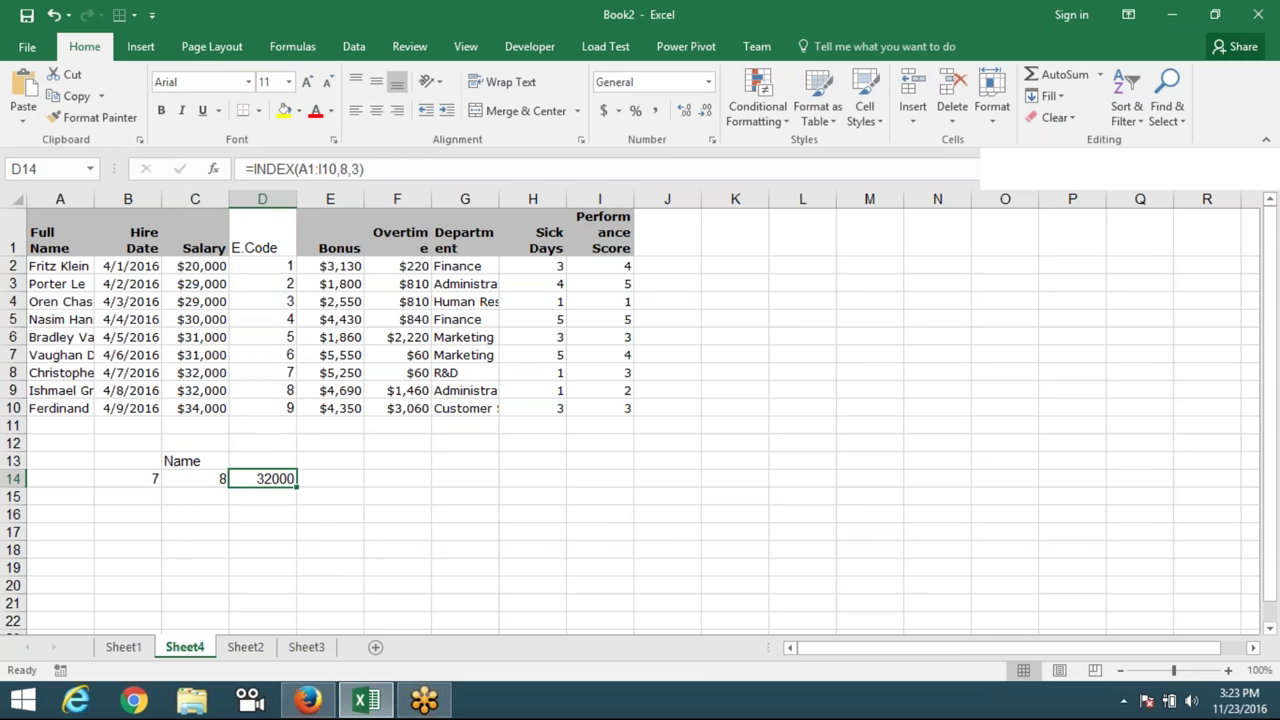
{"action": "double_click", "coordinate": [344, 169]}
{"action": "key", "text": "ctrl+v"}
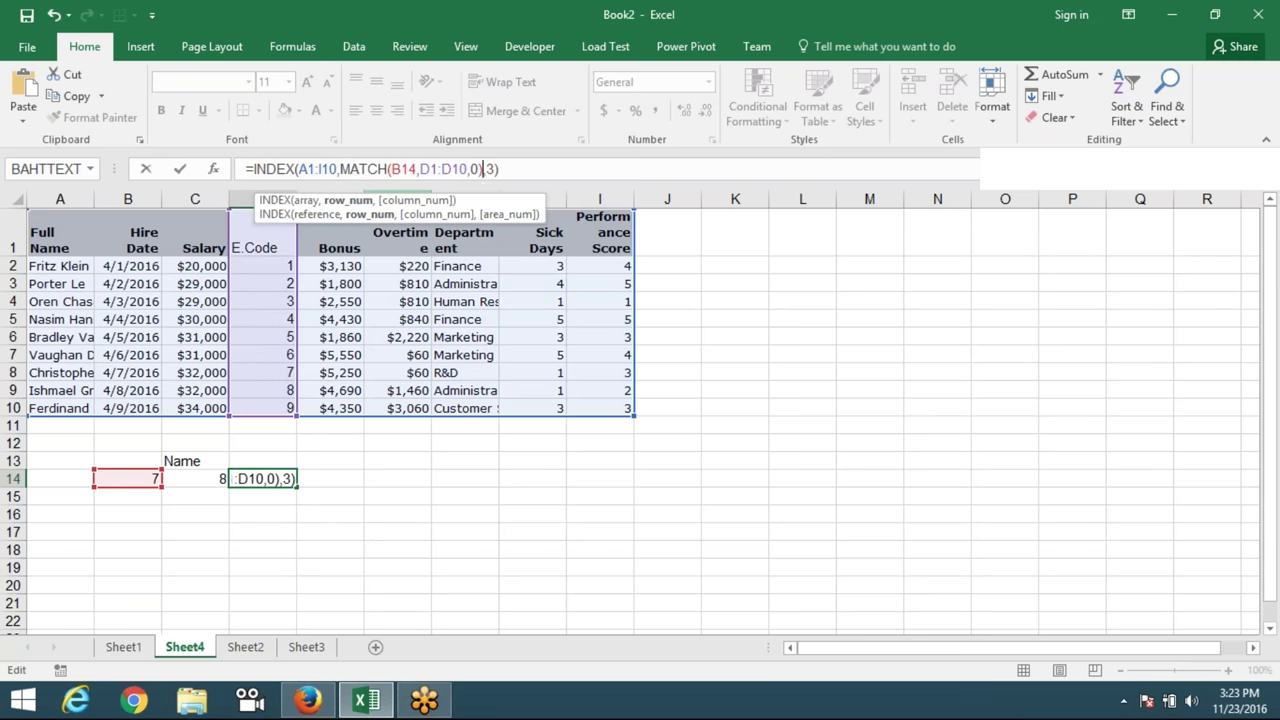
{"action": "key", "text": "Return"}
Test the lookup by entering codes 6, 8 and 2 in B14, ending with salary 29000.
{"action": "key", "text": "Up"}
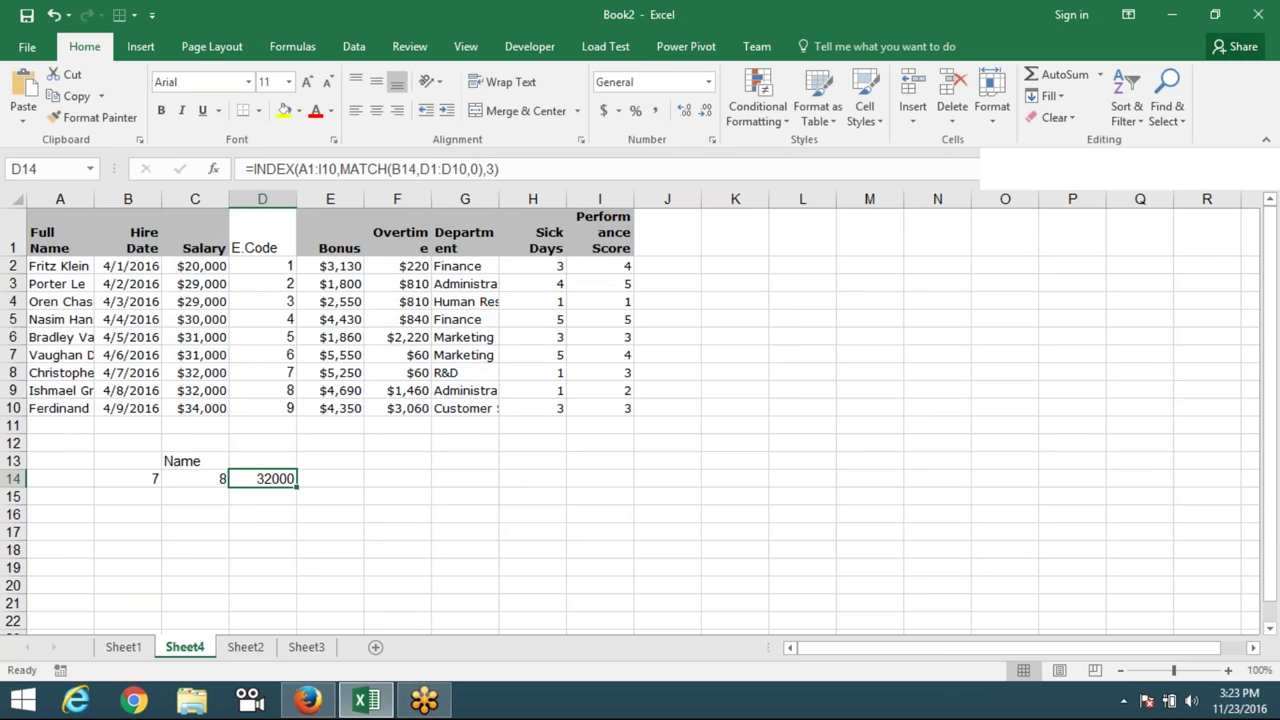
{"action": "key", "text": "Left"}
{"action": "key", "text": "Left"}
{"action": "type", "text": "6"}
{"action": "key", "text": "Return"}
{"action": "key", "text": "Up"}
{"action": "type", "text": "8"}
{"action": "key", "text": "Return"}
{"action": "key", "text": "Up"}
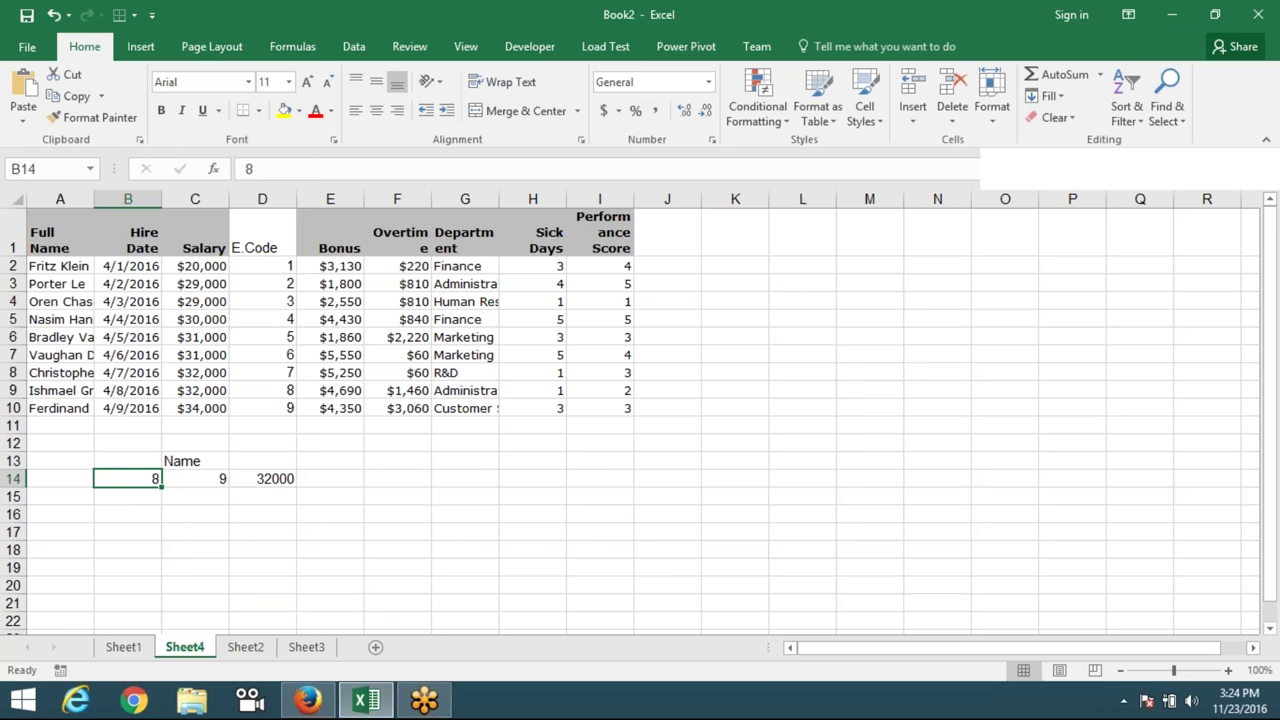
{"action": "type", "text": "2"}
{"action": "key", "text": "Return"}
{"action": "key", "text": "Up"}
{"action": "key", "text": "Right"}
{"action": "key", "text": "Right"}
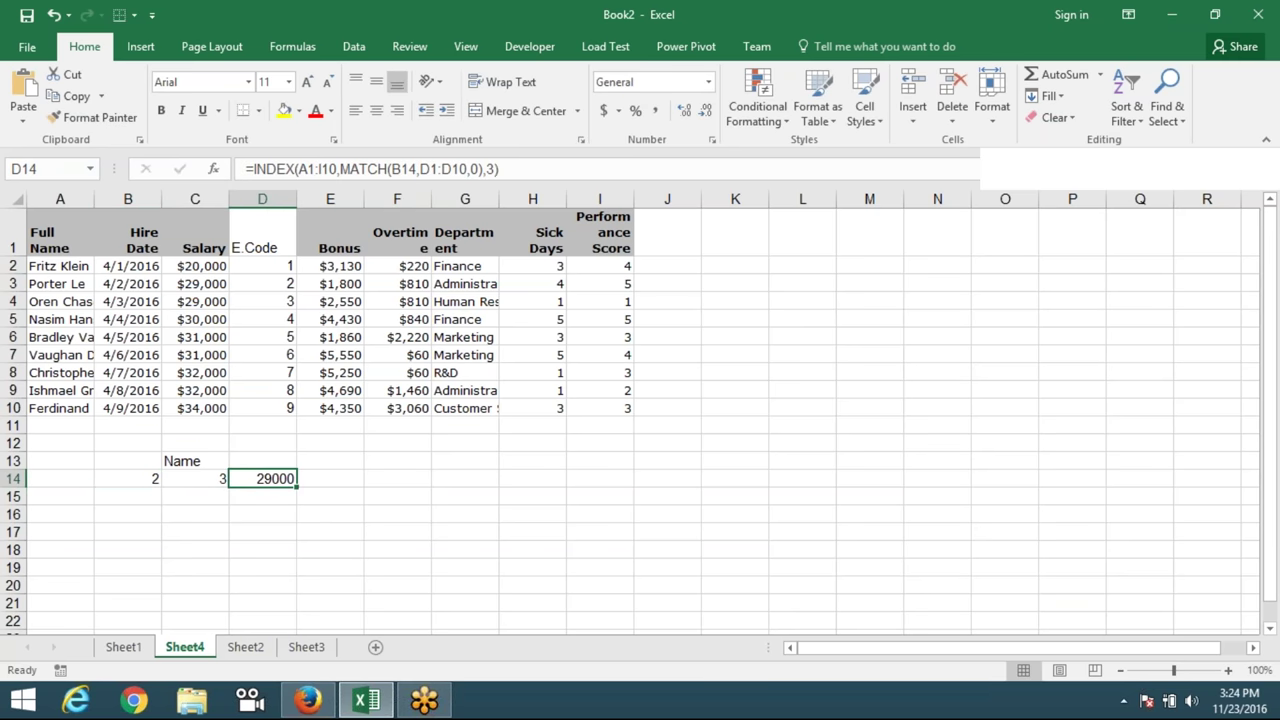
{"action": "left_click_drag", "start_coordinate": [78, 234], "coordinate": [612, 425]}
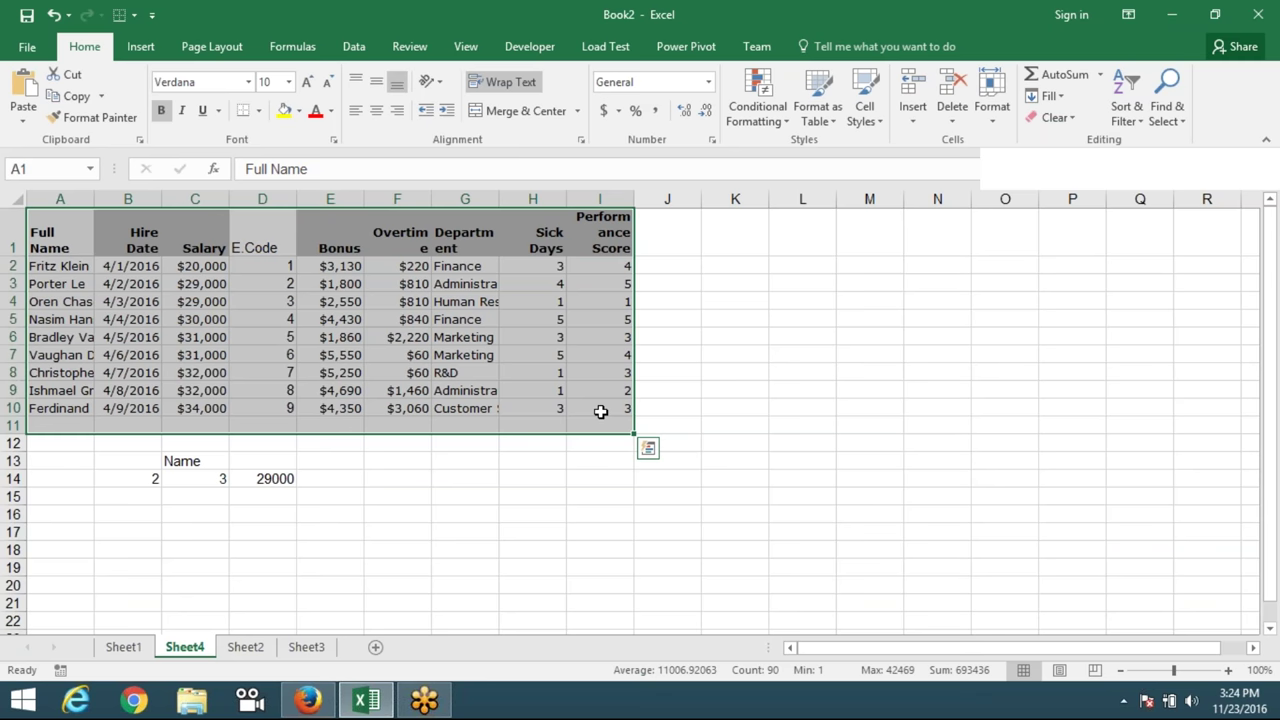
{"action": "key", "text": "ctrl+Home"}
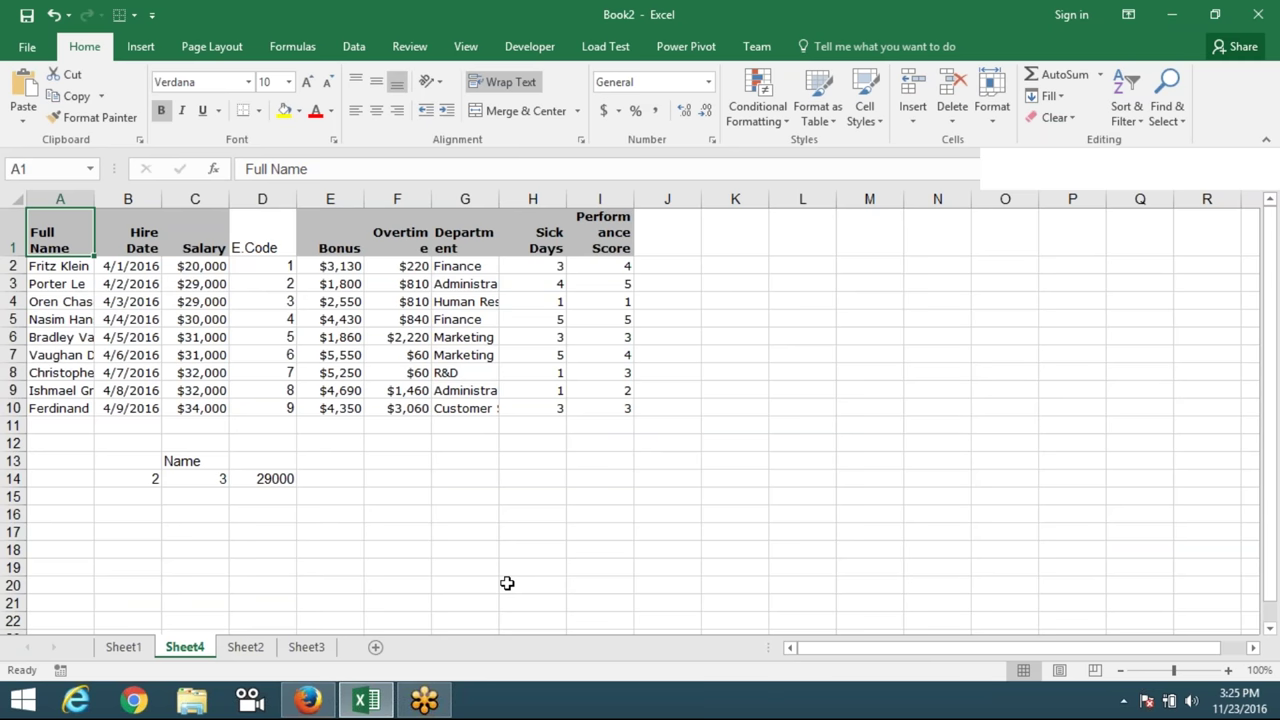
Enter =OFFSET(A1,C14,2) in E14, returning salary 29000 for code 2.
{"action": "left_click", "coordinate": [343, 479]}
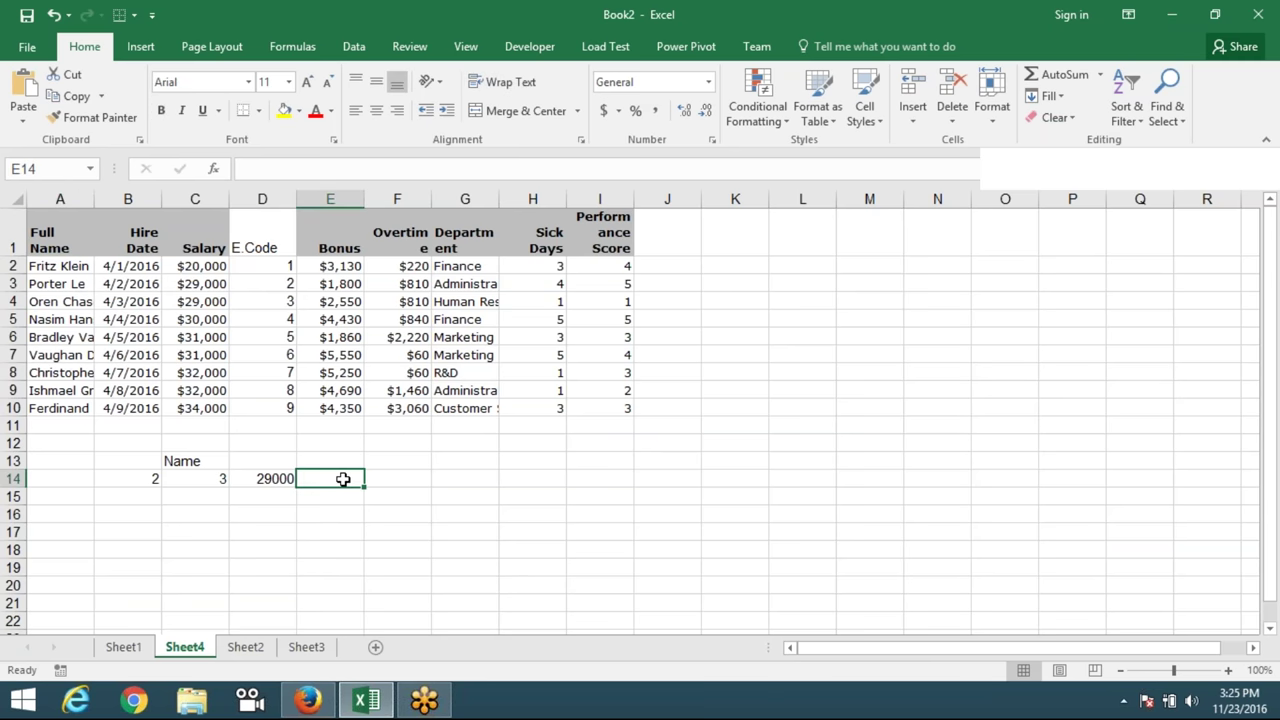
{"action": "type", "text": "="}
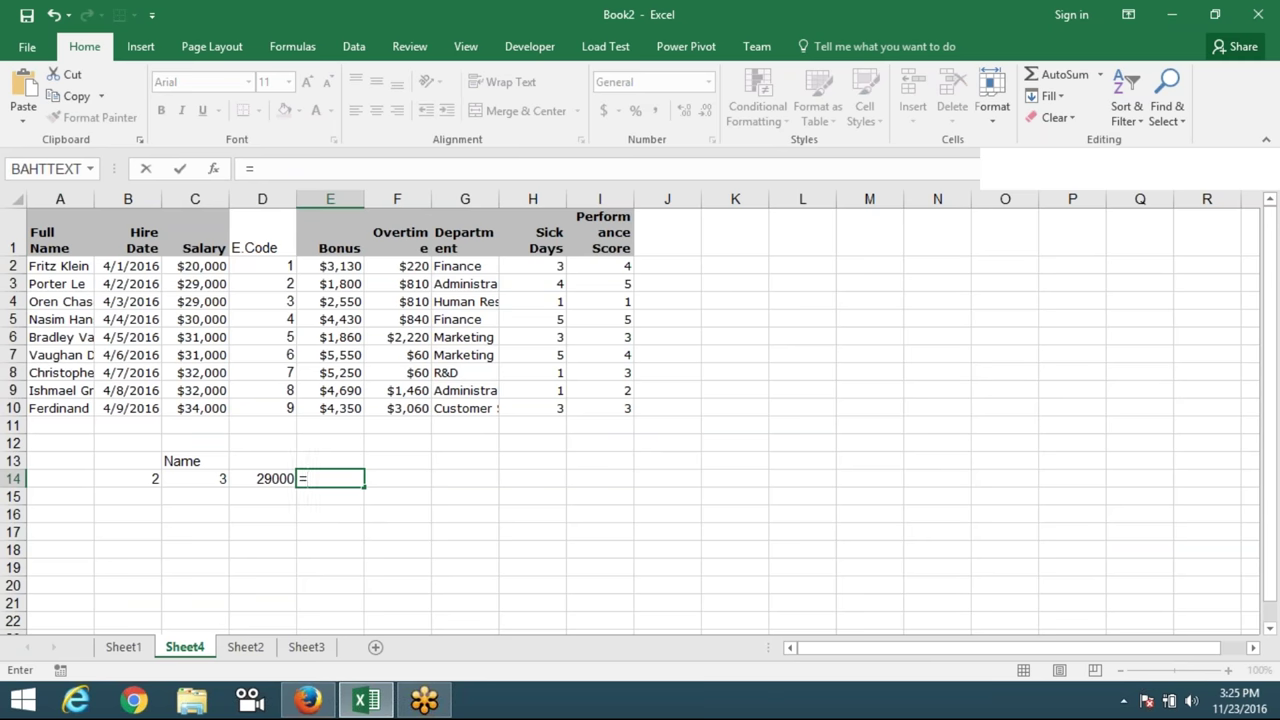
{"action": "type", "text": "of"}
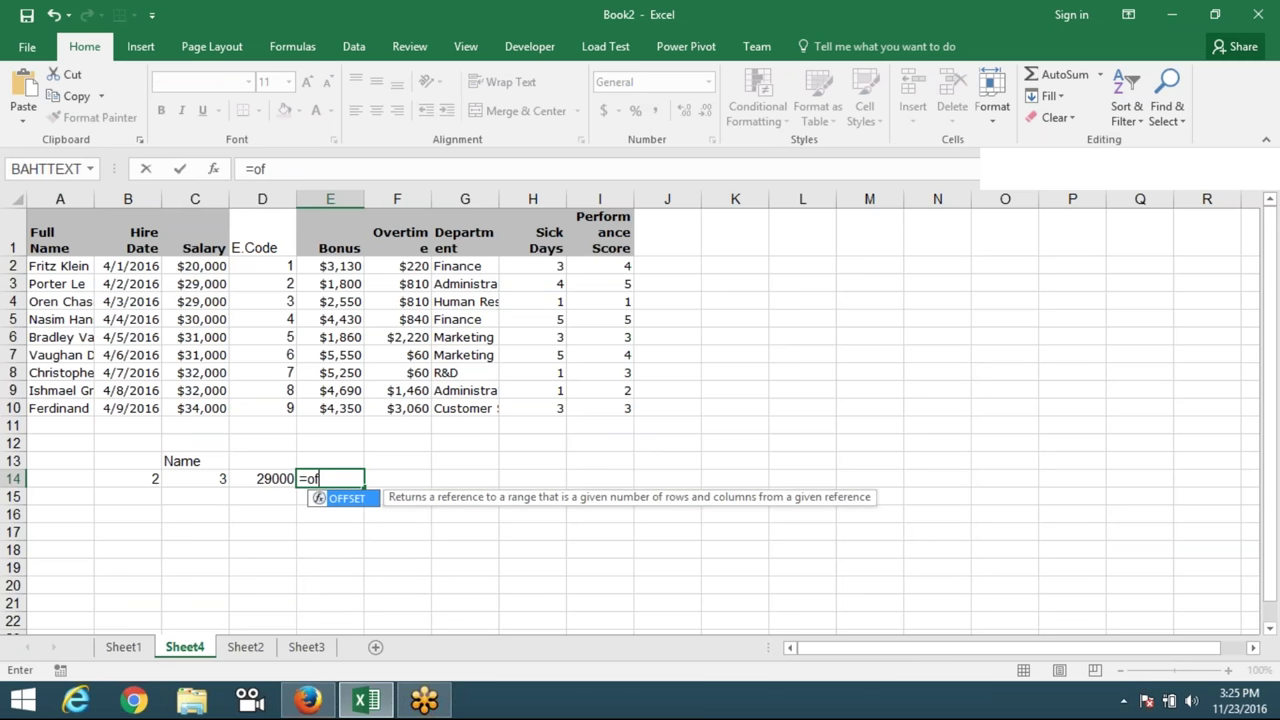
{"action": "key", "text": "Tab"}
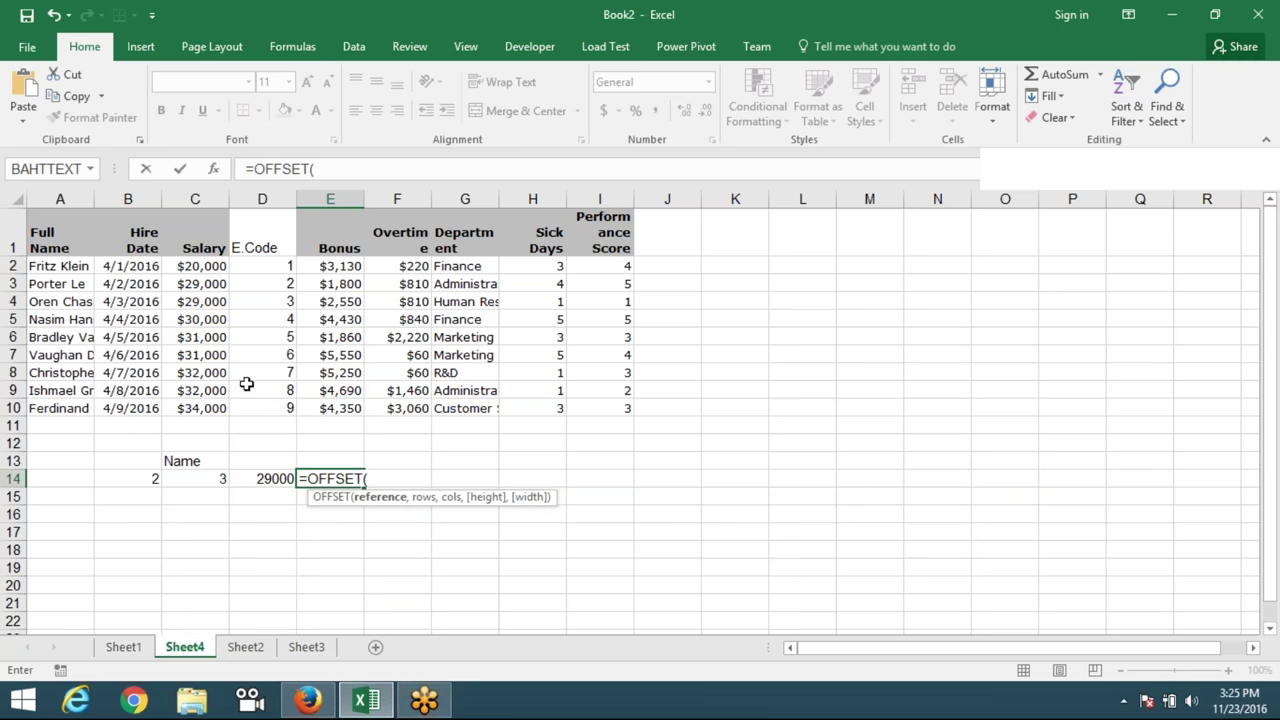
{"action": "left_click", "coordinate": [47, 235]}
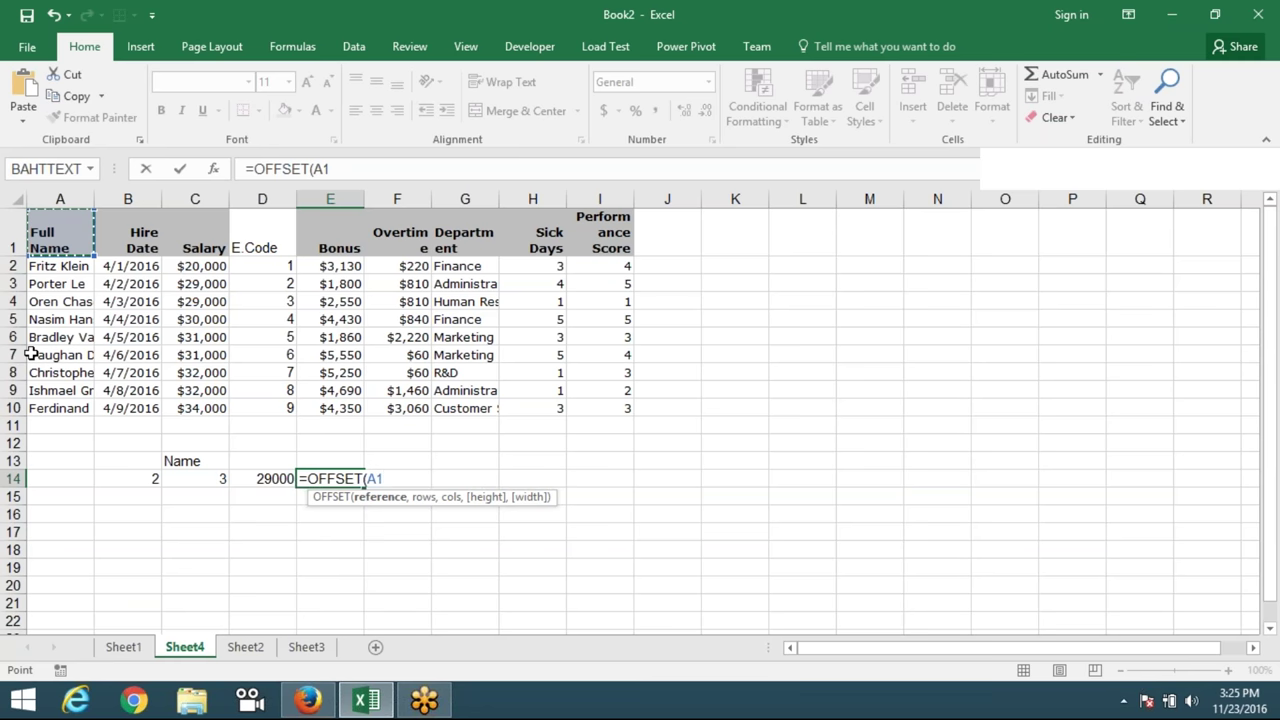
{"action": "type", "text": ","}
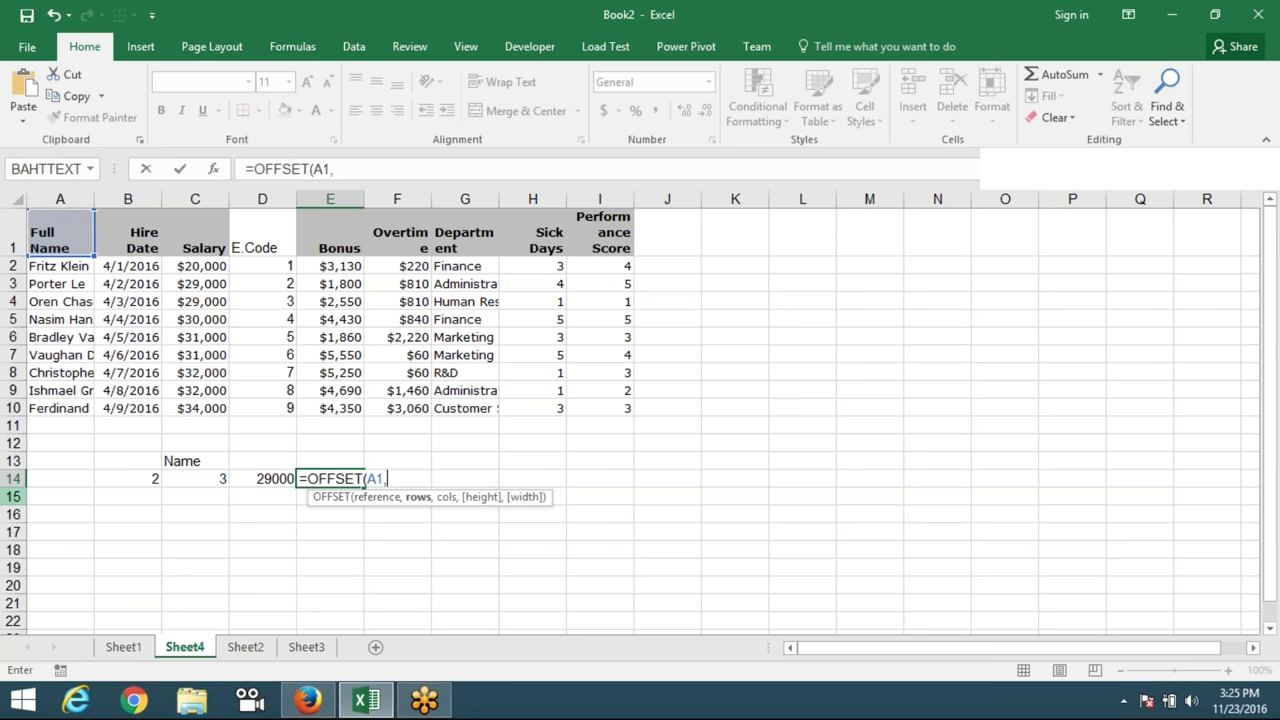
{"action": "left_click", "coordinate": [185, 480]}
{"action": "type", "text": ","}
{"action": "type", "text": "2"}
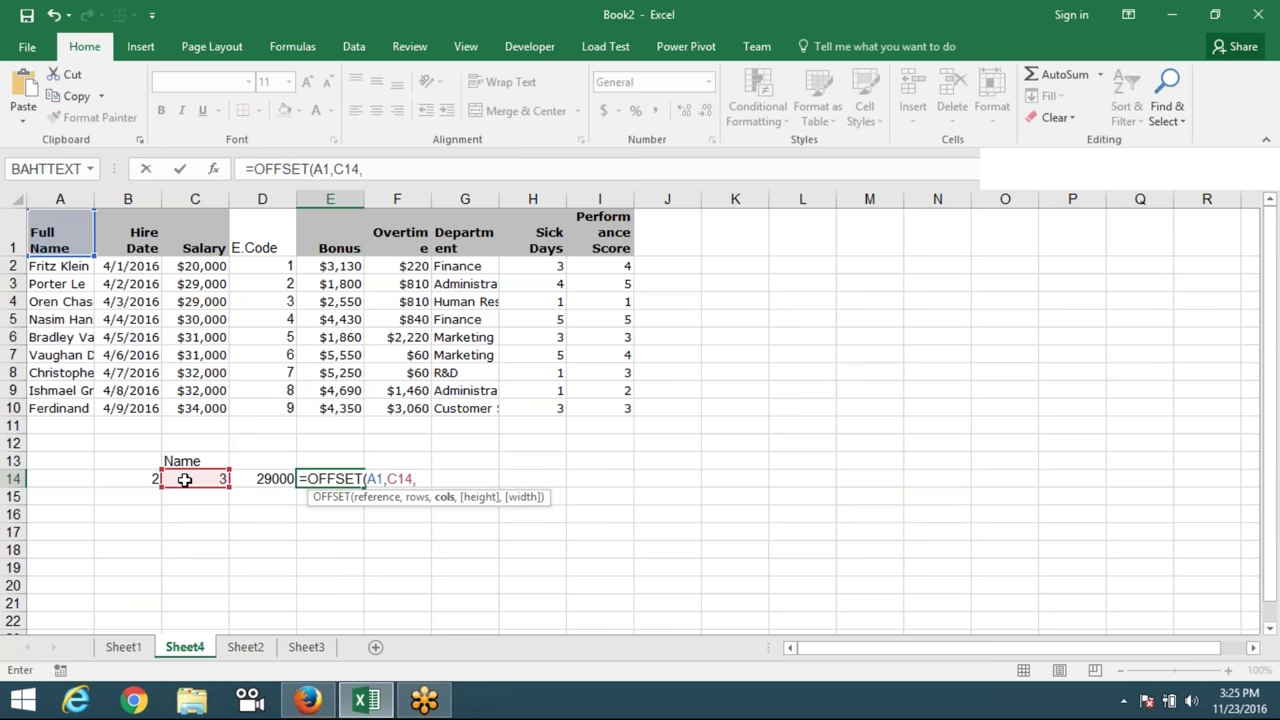
{"action": "key", "text": "Return"}
{"action": "key", "text": "Up"}
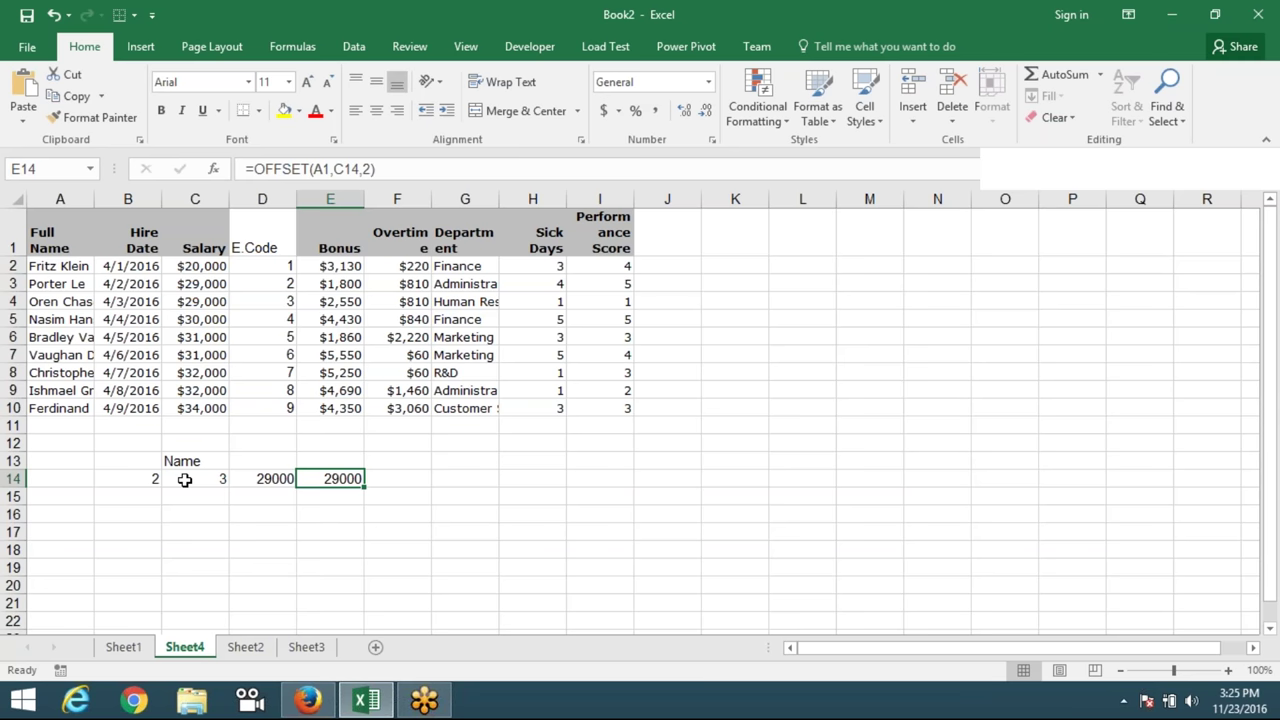
Edit E14's formula to =OFFSET(A1,C14-1,2), still returning 29000.
{"action": "left_click", "coordinate": [181, 460]}
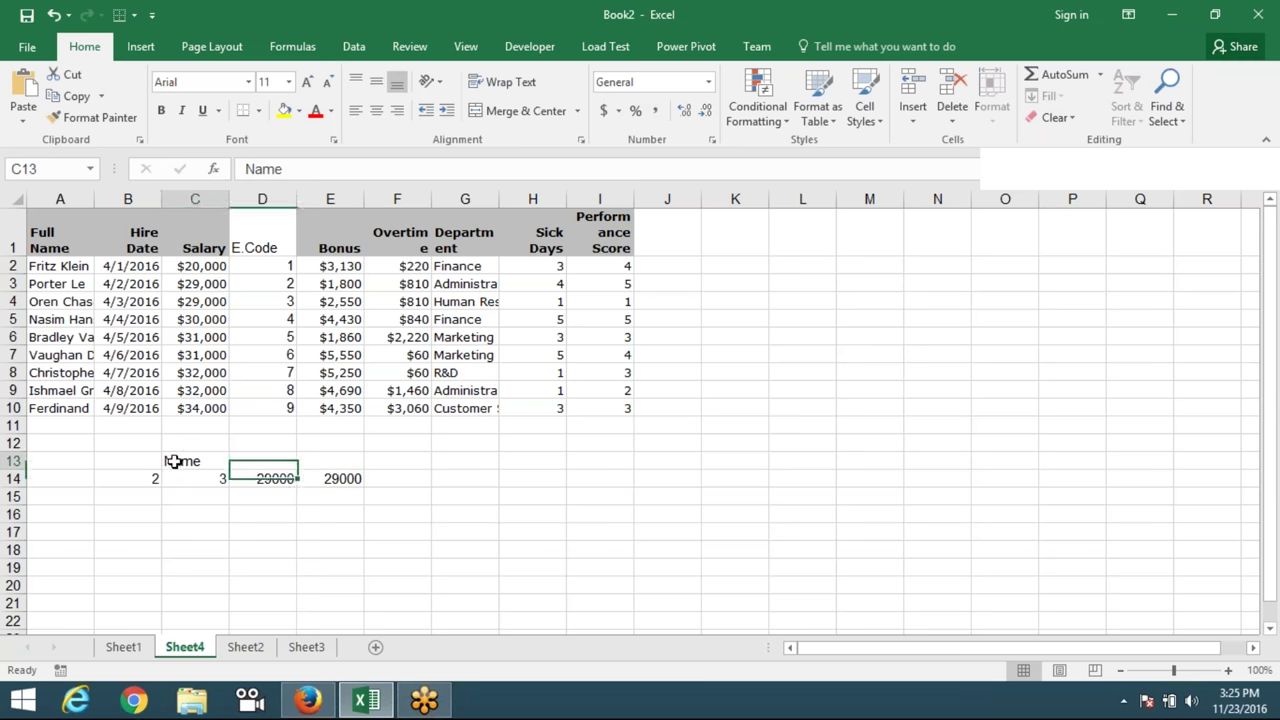
{"action": "left_click", "coordinate": [180, 478]}
{"action": "left_click", "coordinate": [319, 477]}
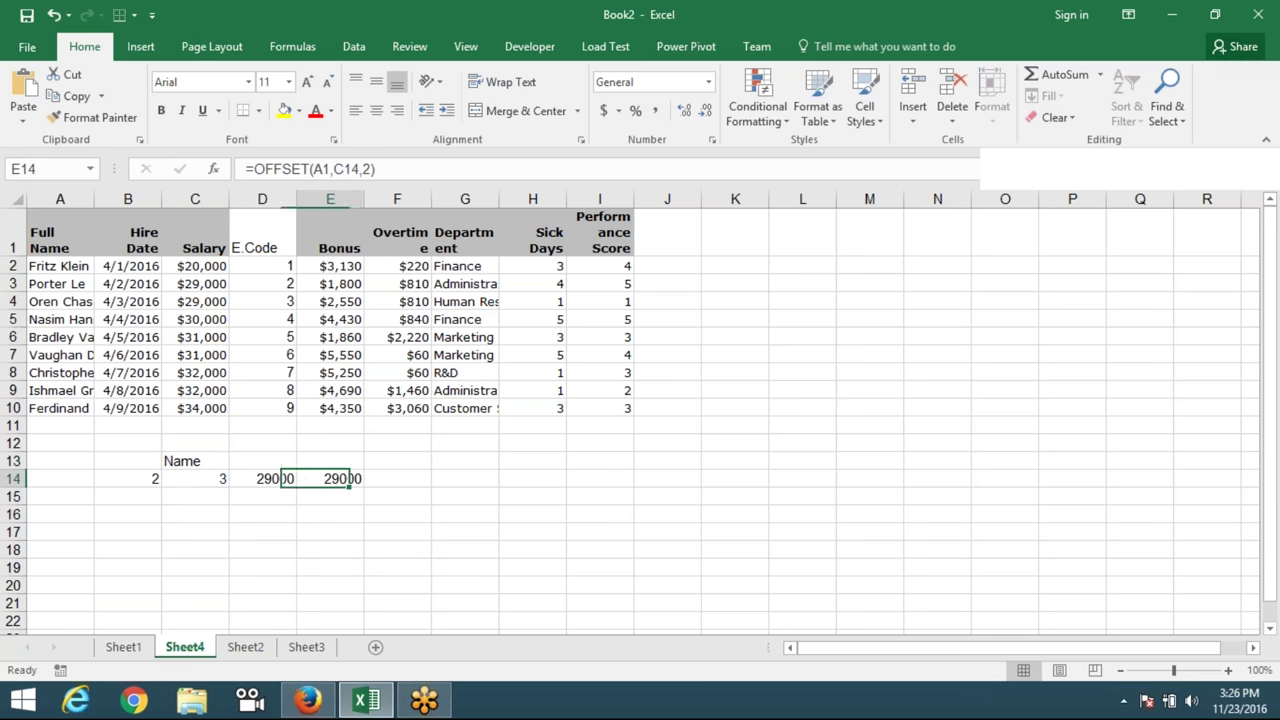
{"action": "double_click", "coordinate": [305, 483]}
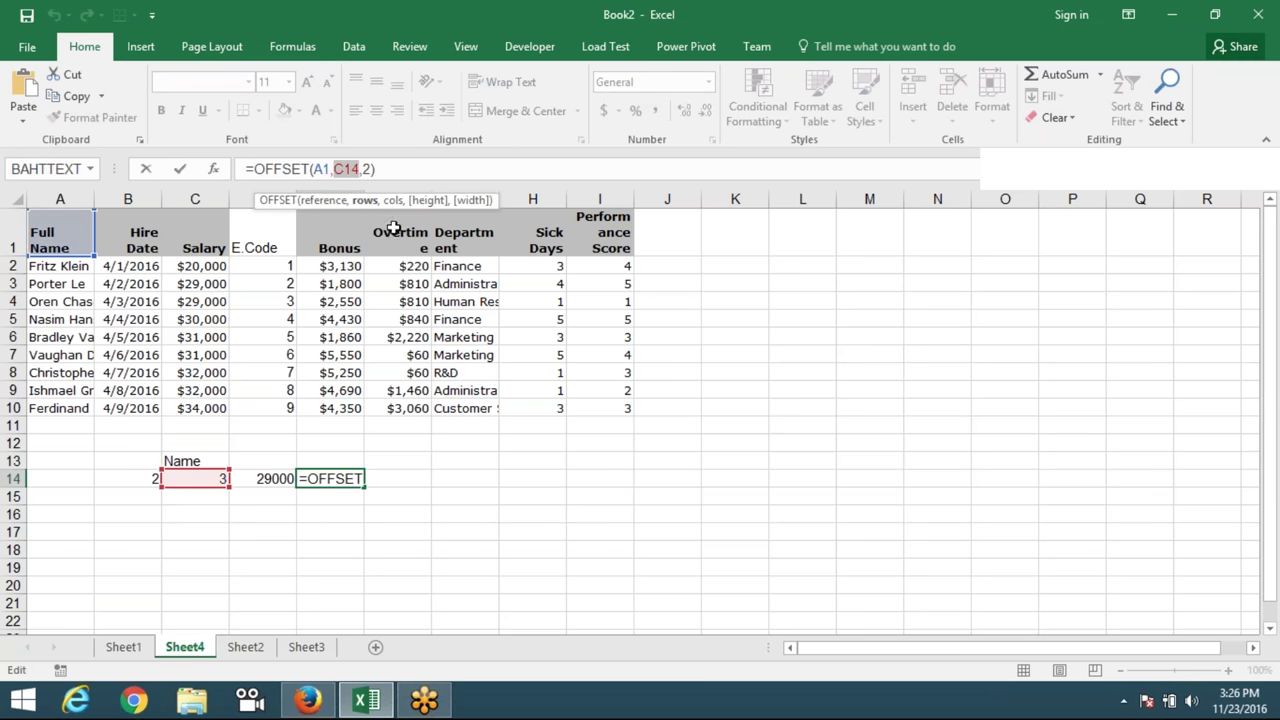
{"action": "key", "text": "BackSpace"}
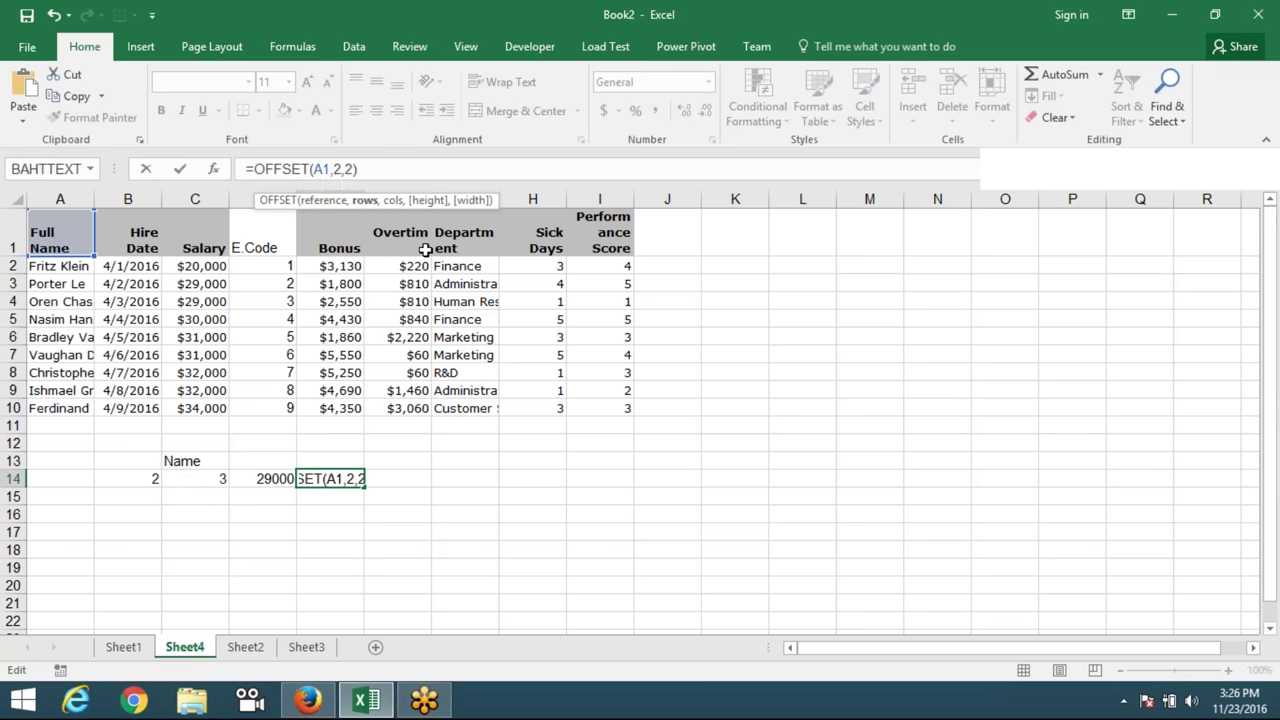
{"action": "left_click", "coordinate": [210, 476]}
{"action": "type", "text": "-1"}
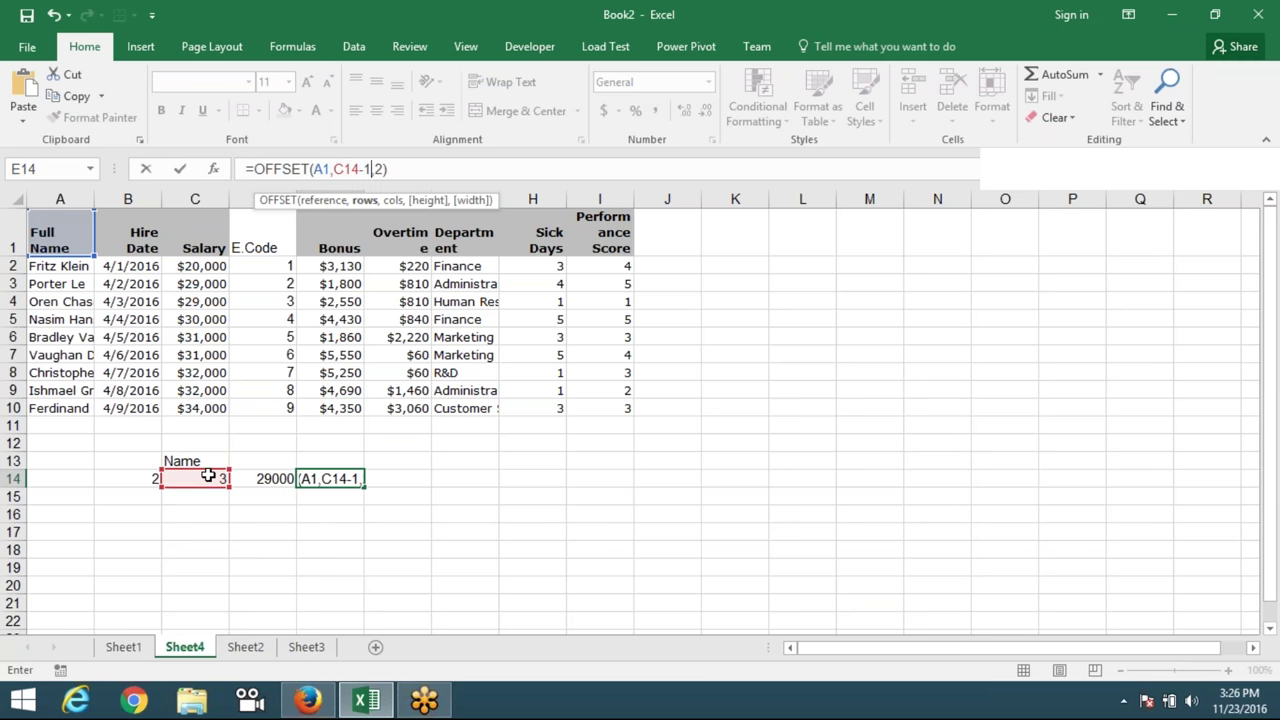
{"action": "key", "text": "Return"}
{"action": "key", "text": "Up"}
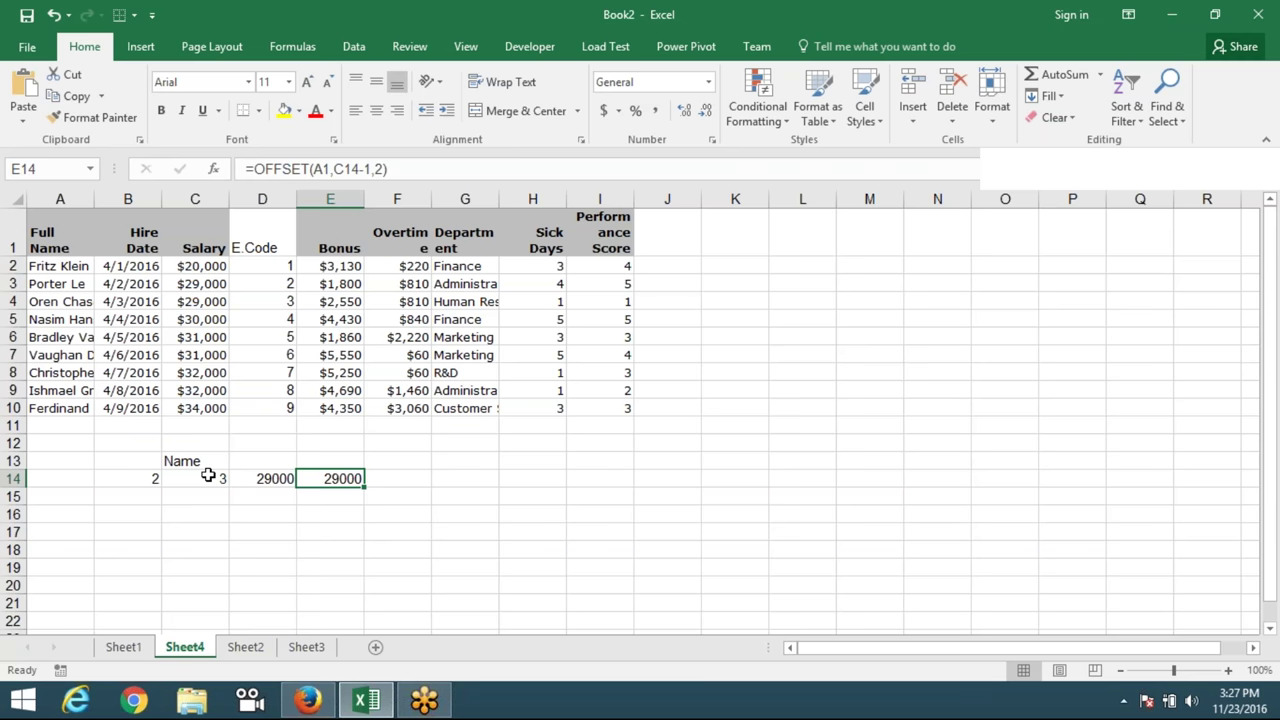
{"action": "key", "text": "Left"}
{"action": "key", "text": "Down"}
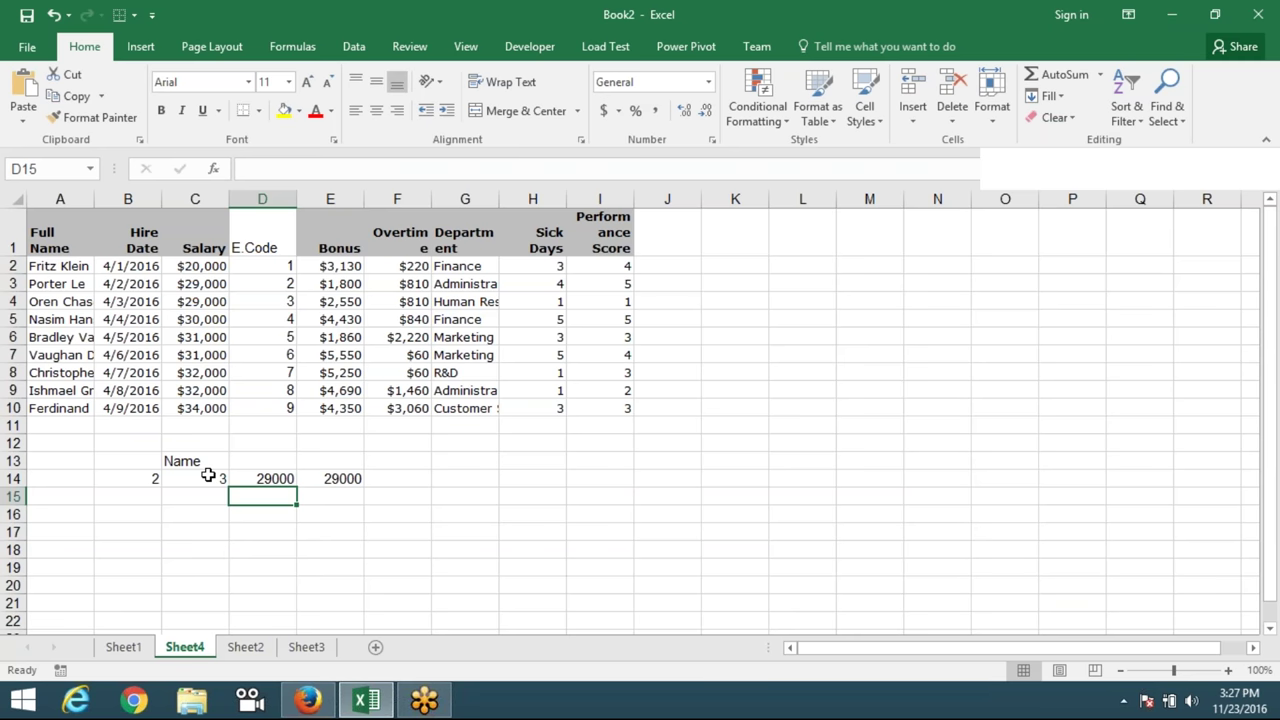
Cancel the unfinished VLOOKUP entries on Sheet4 and switch over to Sheet2, then Sheet3.
{"action": "type", "text": "=vl"}
{"action": "key", "text": "Tab"}
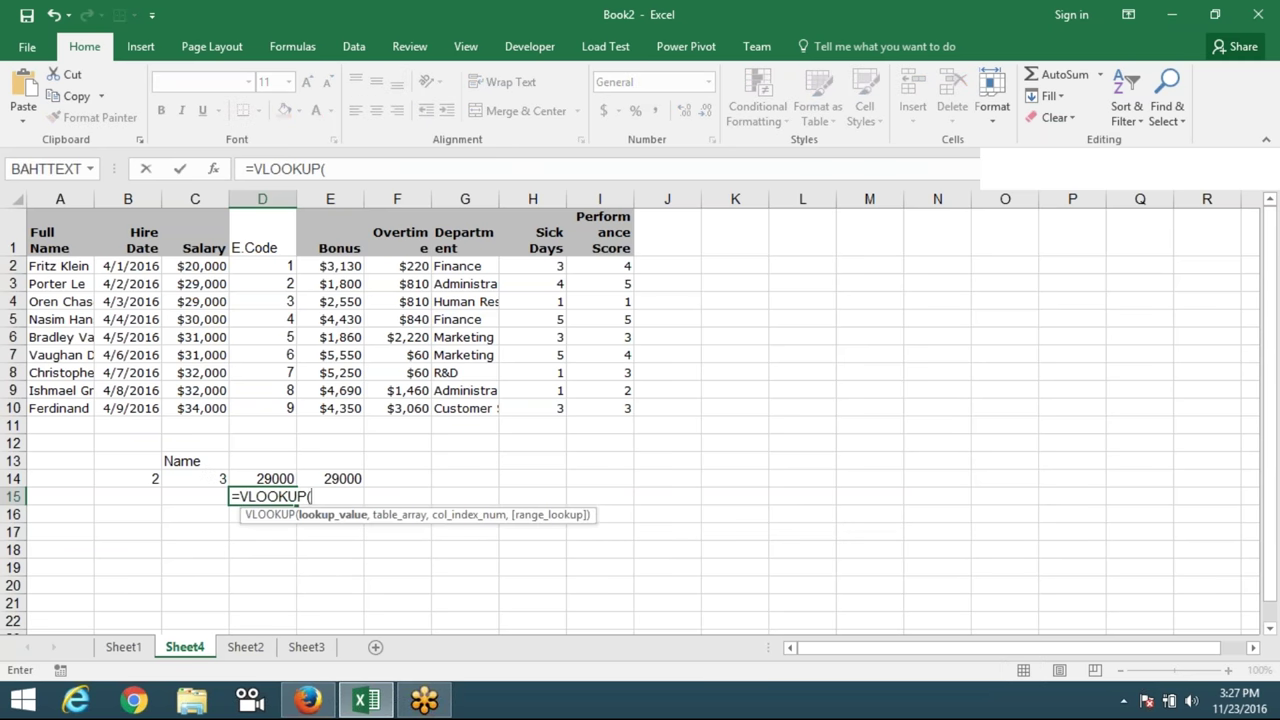
{"action": "key", "text": "Escape"}
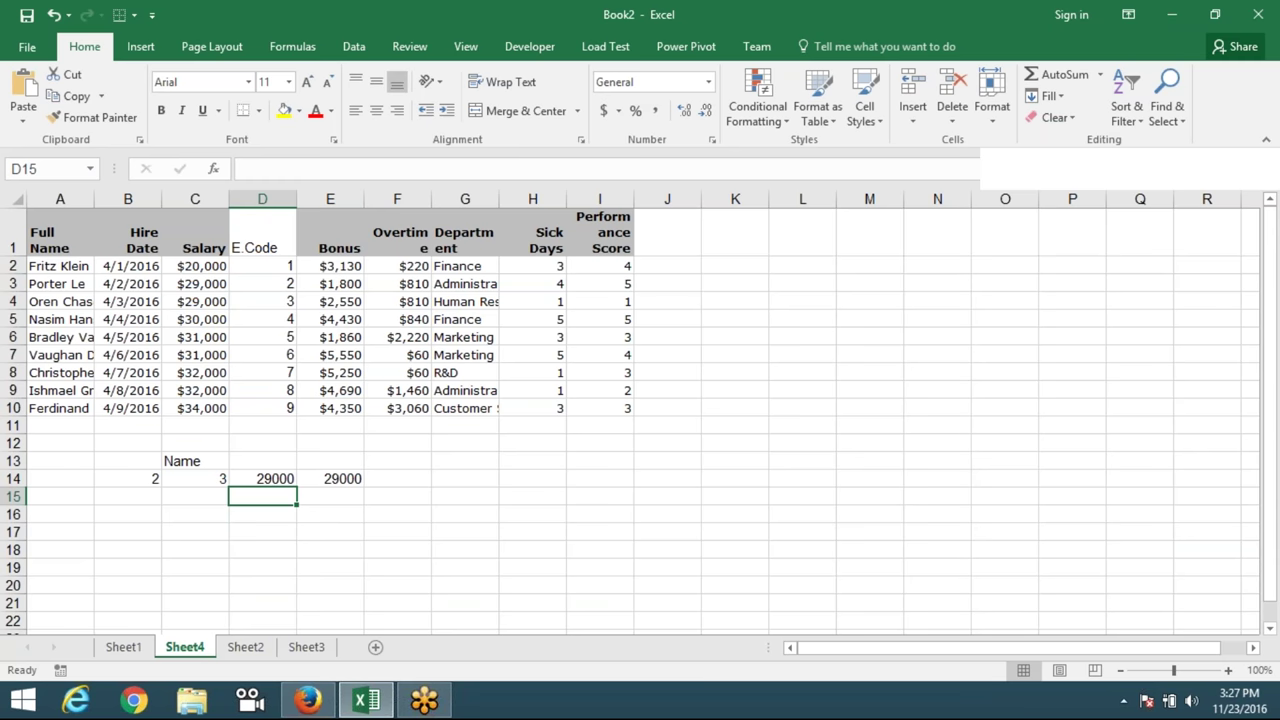
{"action": "left_click", "coordinate": [262, 478]}
{"action": "left_click", "coordinate": [397, 478]}
{"action": "type", "text": "=vl"}
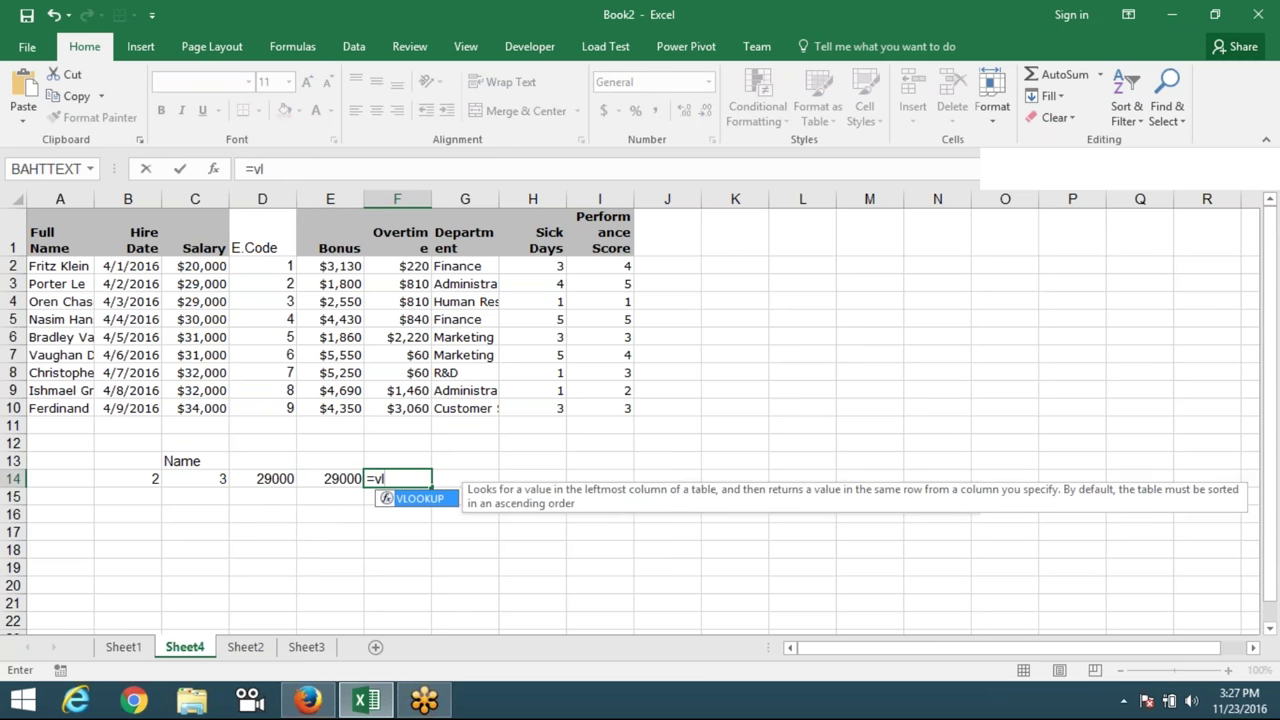
{"action": "key", "text": "Escape"}
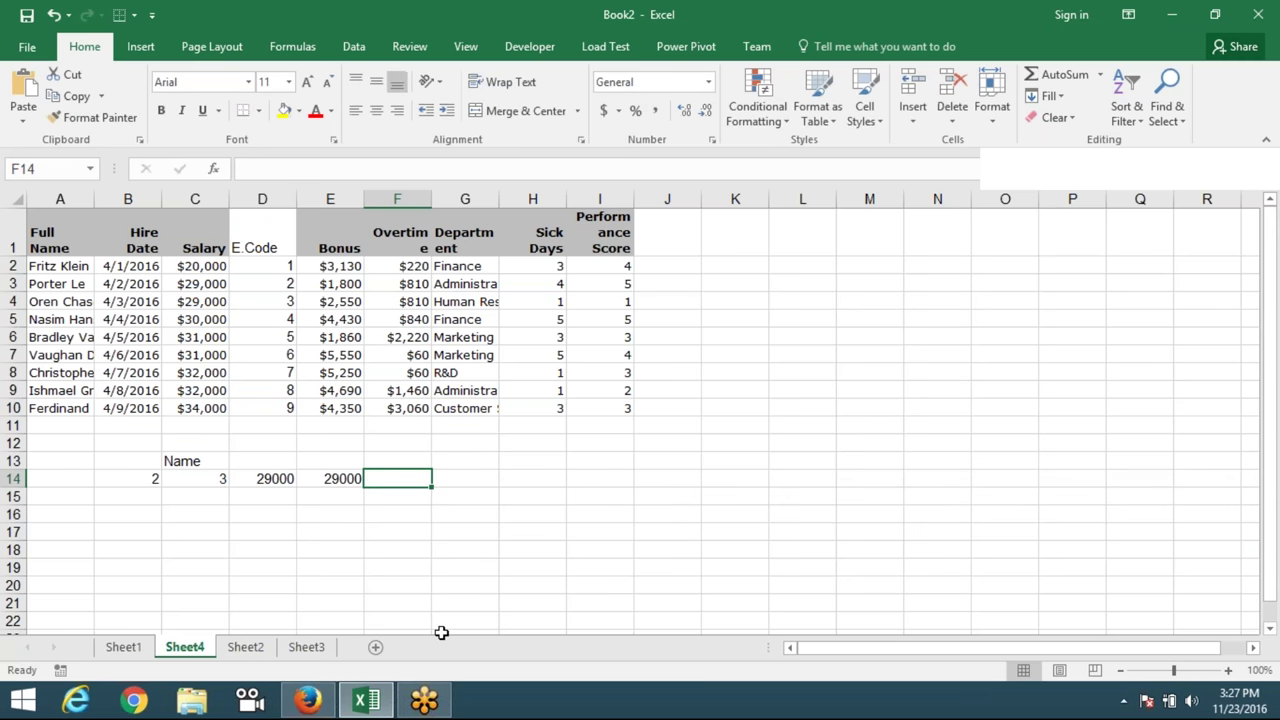
{"action": "left_click", "coordinate": [240, 650]}
{"action": "left_click", "coordinate": [306, 647]}
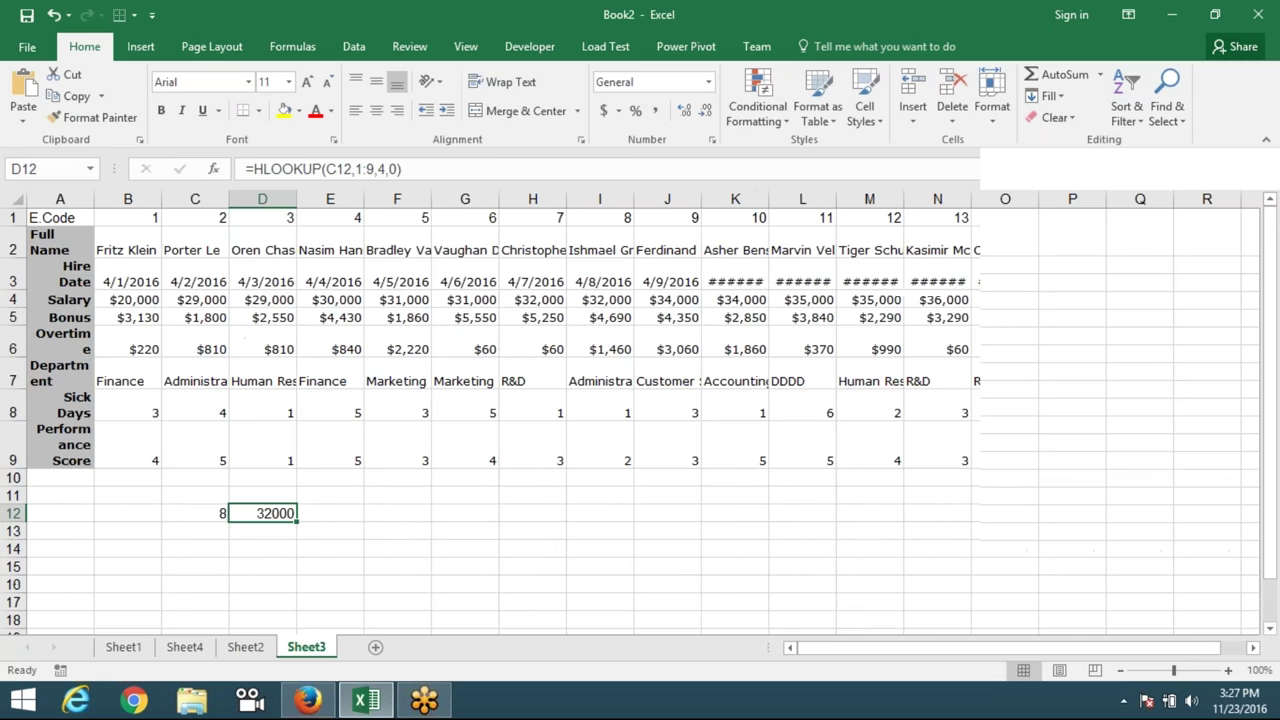
Add a new worksheet, Sheet5, with the heading Sales in A1.
{"action": "left_click", "coordinate": [374, 648]}
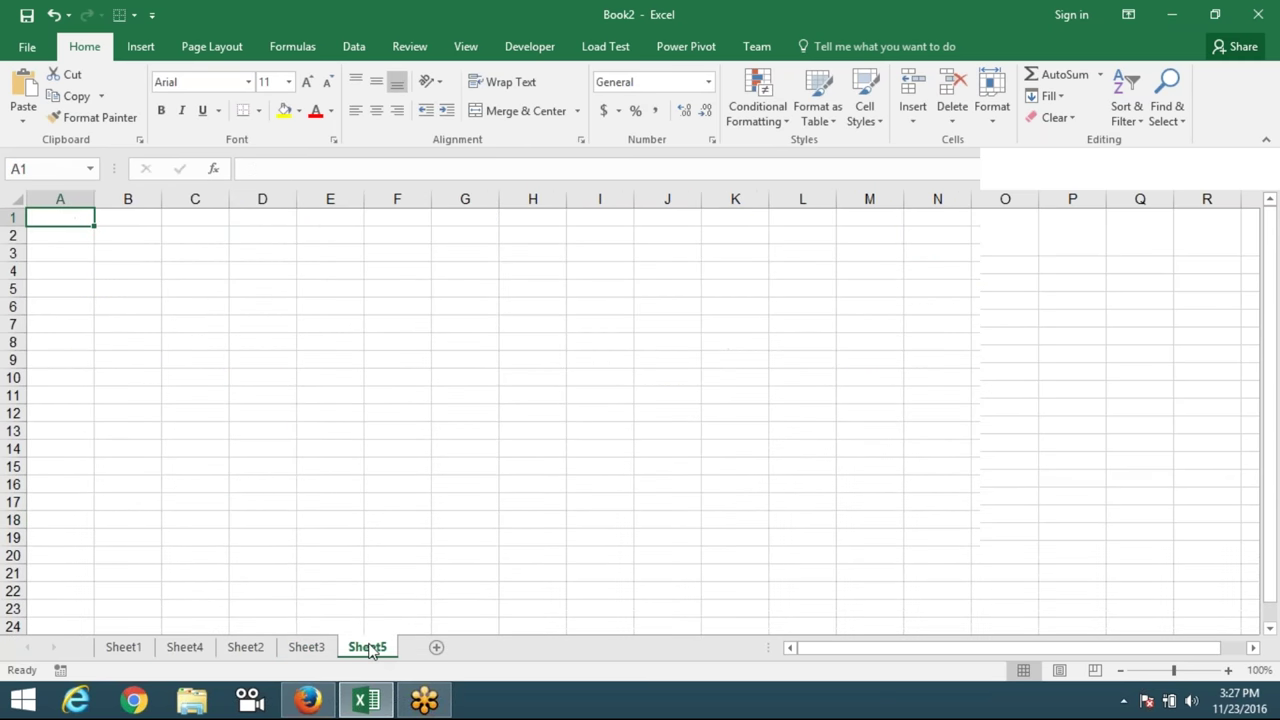
{"action": "type", "text": "Sales"}
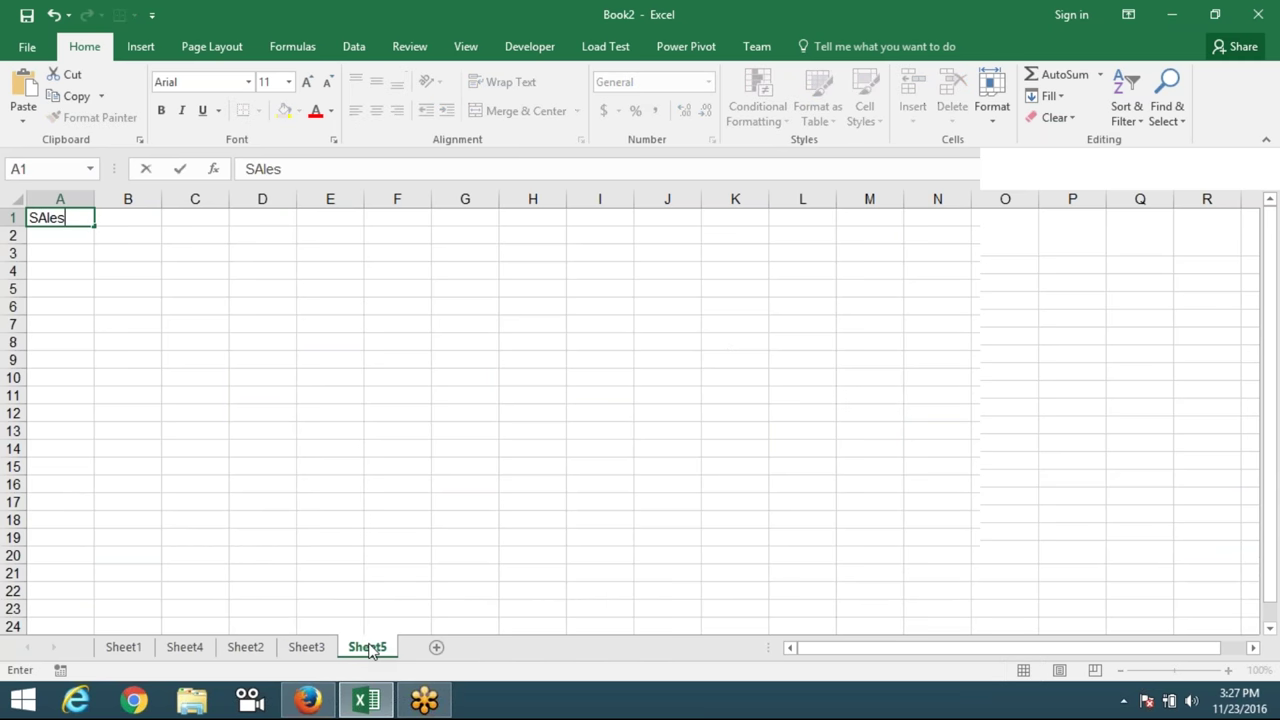
{"action": "key", "text": "Return"}
Fill column A below the heading with =RANDBETWEEN(10,90) formulas.
{"action": "type", "text": "=rq"}
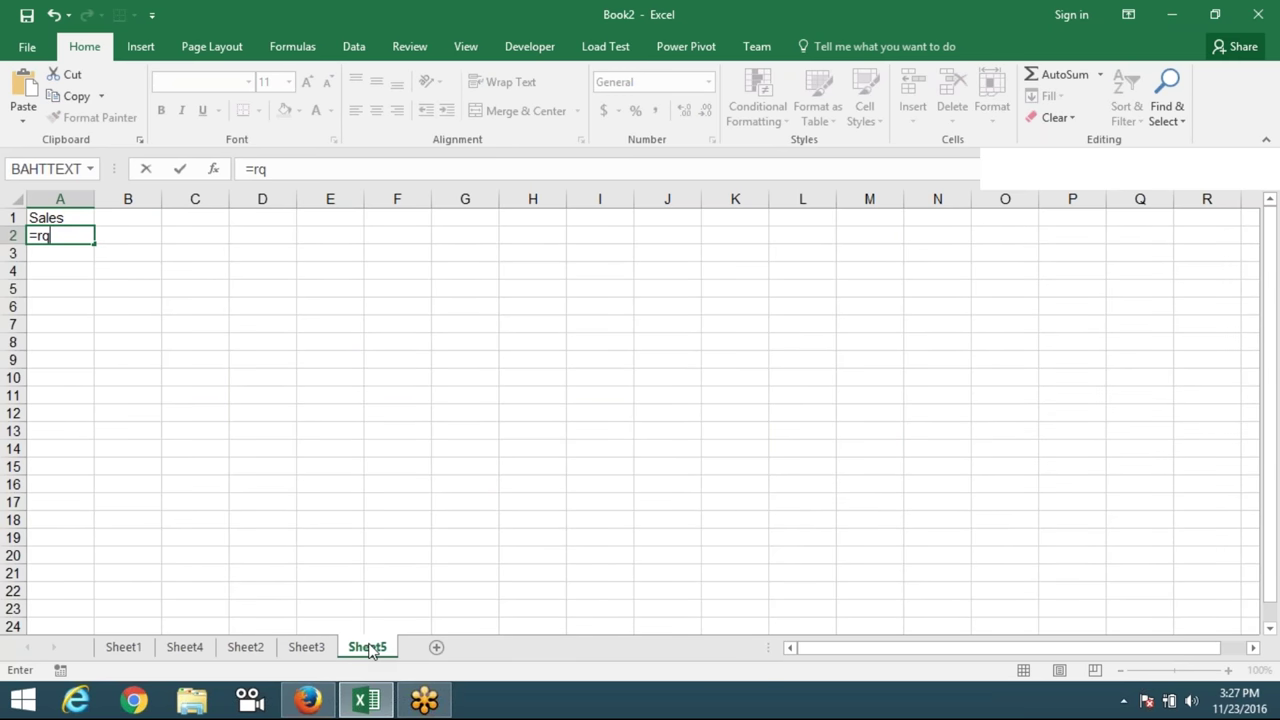
{"action": "key", "text": "BackSpace"}
{"action": "key", "text": "Down"}
{"action": "key", "text": "Down"}
{"action": "key", "text": "Tab"}
{"action": "type", "text": "10,100"}
{"action": "key", "text": "Return"}
{"action": "key", "text": "Up"}
{"action": "key", "text": "shift+Down"}
{"action": "key", "text": "shift+Down"}
{"action": "key", "text": "shift+Down"}
{"action": "key", "text": "shift+Down"}
{"action": "key", "text": "shift+Down"}
{"action": "key", "text": "shift+Down"}
{"action": "key", "text": "shift+Down"}
{"action": "key", "text": "shift+Down"}
{"action": "key", "text": "shift+Down"}
{"action": "key", "text": "shift+Down"}
{"action": "key", "text": "shift+Down"}
{"action": "key", "text": "shift+Down"}
{"action": "key", "text": "ctrl+d"}
Convert A2:A43 to fixed numbers with Paste Values and spot-check the results.
{"action": "key", "text": "ctrl+Home"}
{"action": "key", "text": "Down"}
{"action": "key", "text": "ctrl+shift+Down"}
{"action": "key", "text": "ctrl+c"}
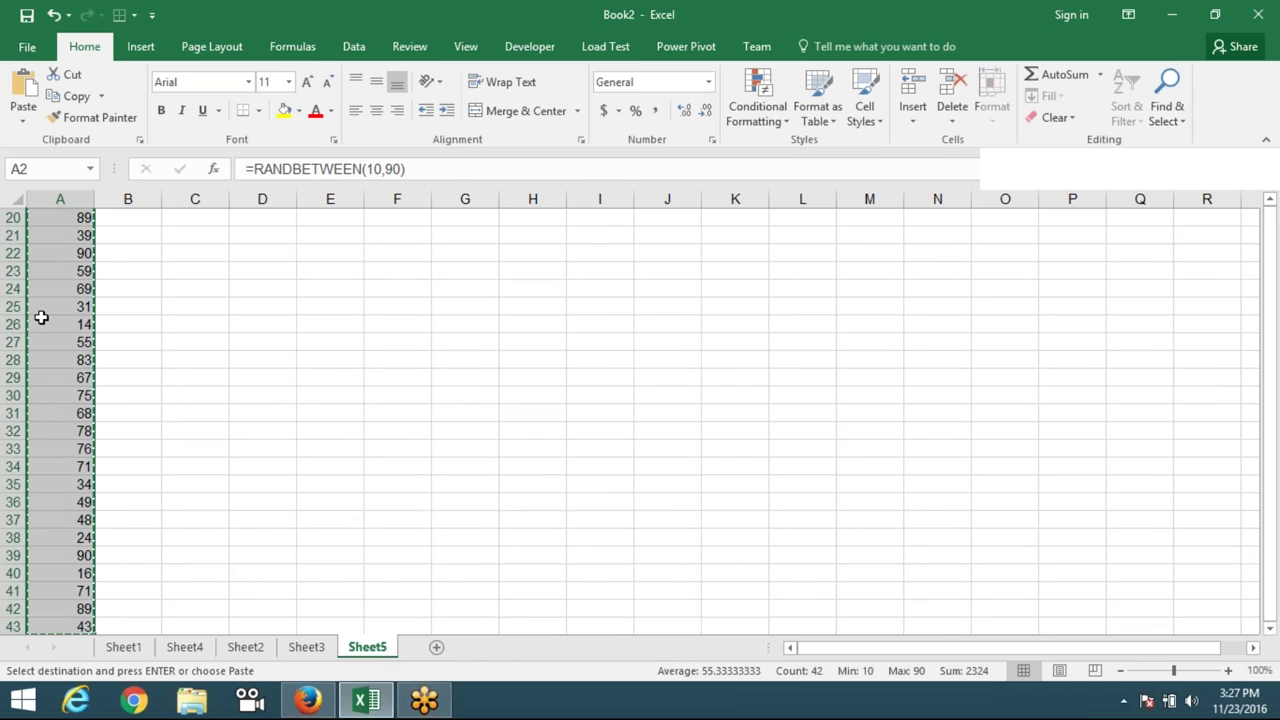
{"action": "left_click", "coordinate": [23, 120]}
{"action": "left_click", "coordinate": [20, 242]}
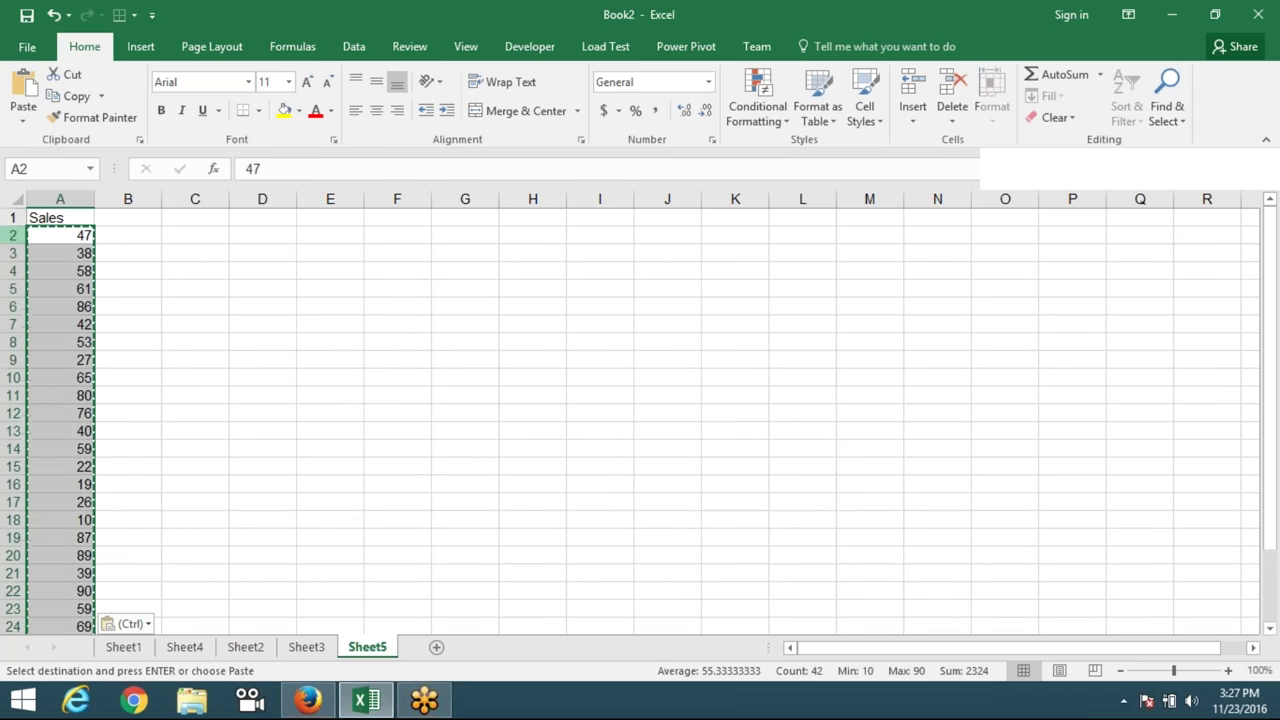
{"action": "key", "text": "Escape"}
{"action": "left_click", "coordinate": [144, 237]}
{"action": "left_click", "coordinate": [75, 256]}
{"action": "left_click", "coordinate": [75, 341]}
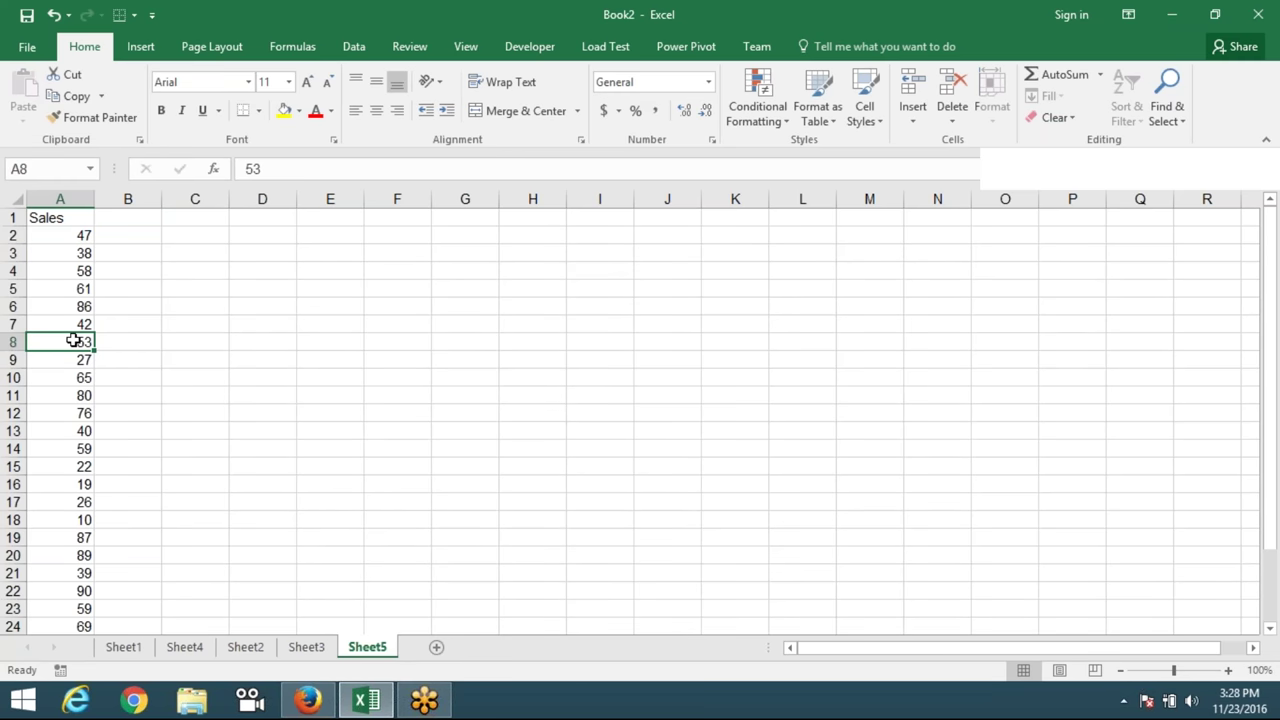
{"action": "key", "text": "ctrl+Home"}
Type the heading int in B1.
{"action": "key", "text": "Right"}
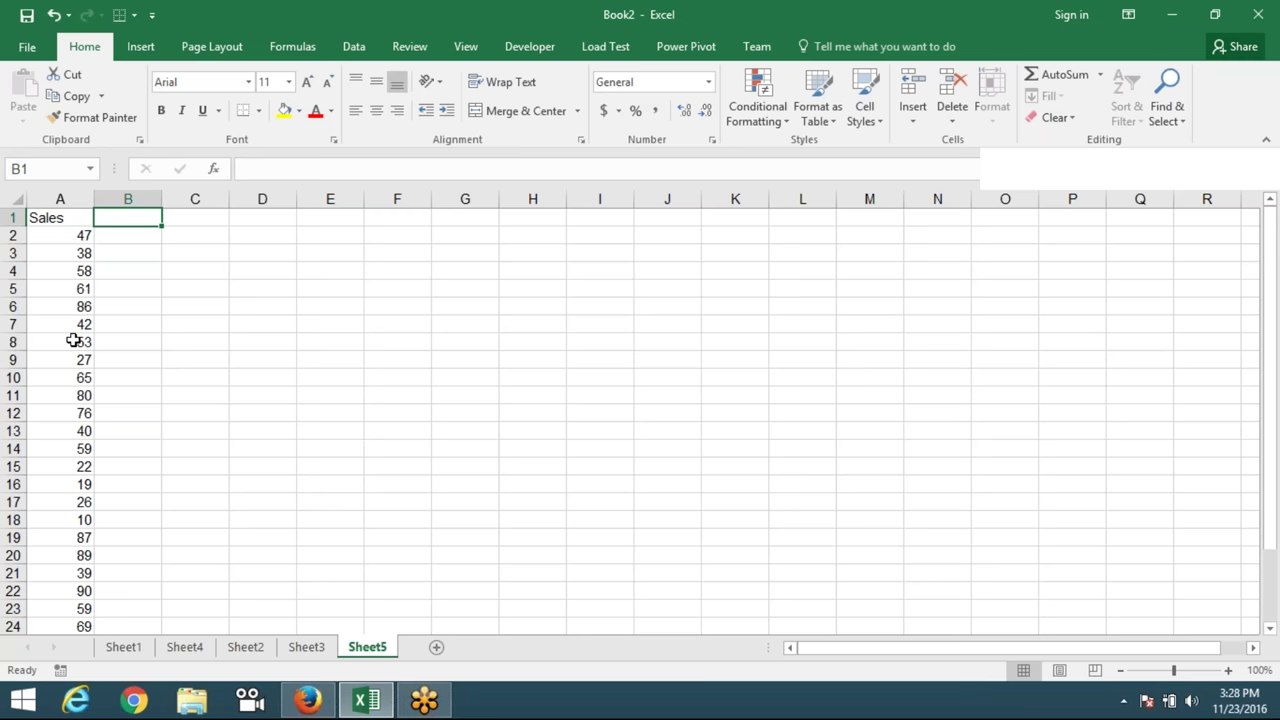
{"action": "type", "text": "int"}
{"action": "key", "text": "Right"}
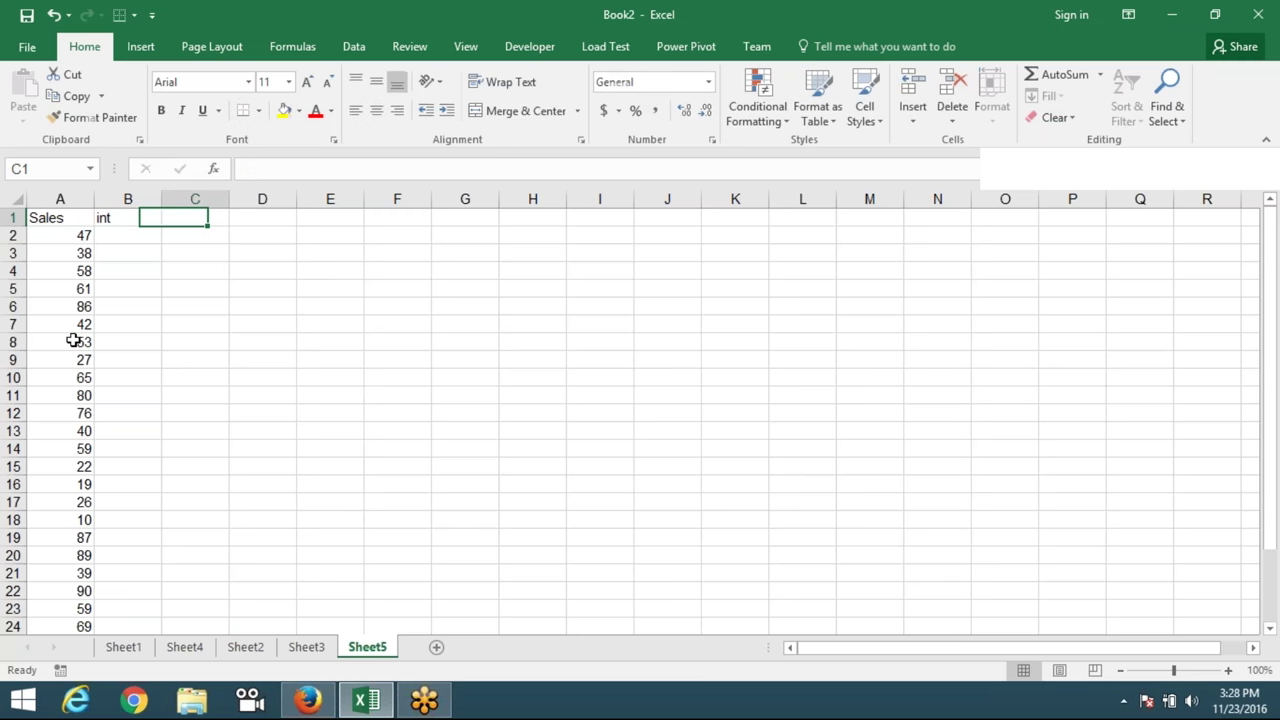
Enter the bands 0-40 → 500 and 41-60 → 1000 in D4:E5.
{"action": "key", "text": "Right"}
{"action": "key", "text": "Down"}
{"action": "key", "text": "Down"}
{"action": "key", "text": "Down"}
{"action": "type", "text": "0-40"}
{"action": "key", "text": "Return"}
{"action": "key", "text": "Up"}
{"action": "key", "text": "Right"}
{"action": "type", "text": "500"}
{"action": "key", "text": "Return"}
{"action": "key", "text": "Left"}
{"action": "type", "text": "41-5"}
{"action": "key", "text": "BackSpace"}
{"action": "type", "text": "60"}
{"action": "key", "text": "Right"}
{"action": "type", "text": "1000"}
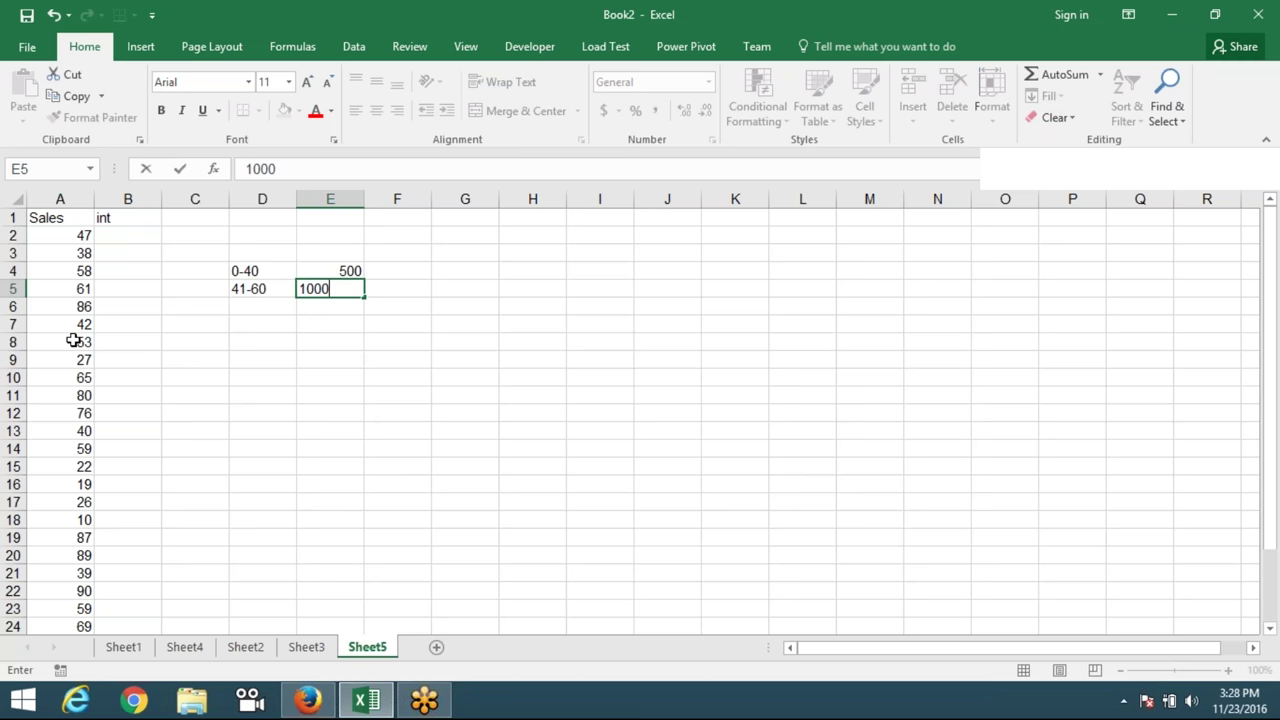
{"action": "key", "text": "Return"}
Enter the bands 61-80 → 1500, 81-100 → 2000 and >100 → 5000 in D6:E8.
{"action": "key", "text": "Left"}
{"action": "type", "text": "61-"}
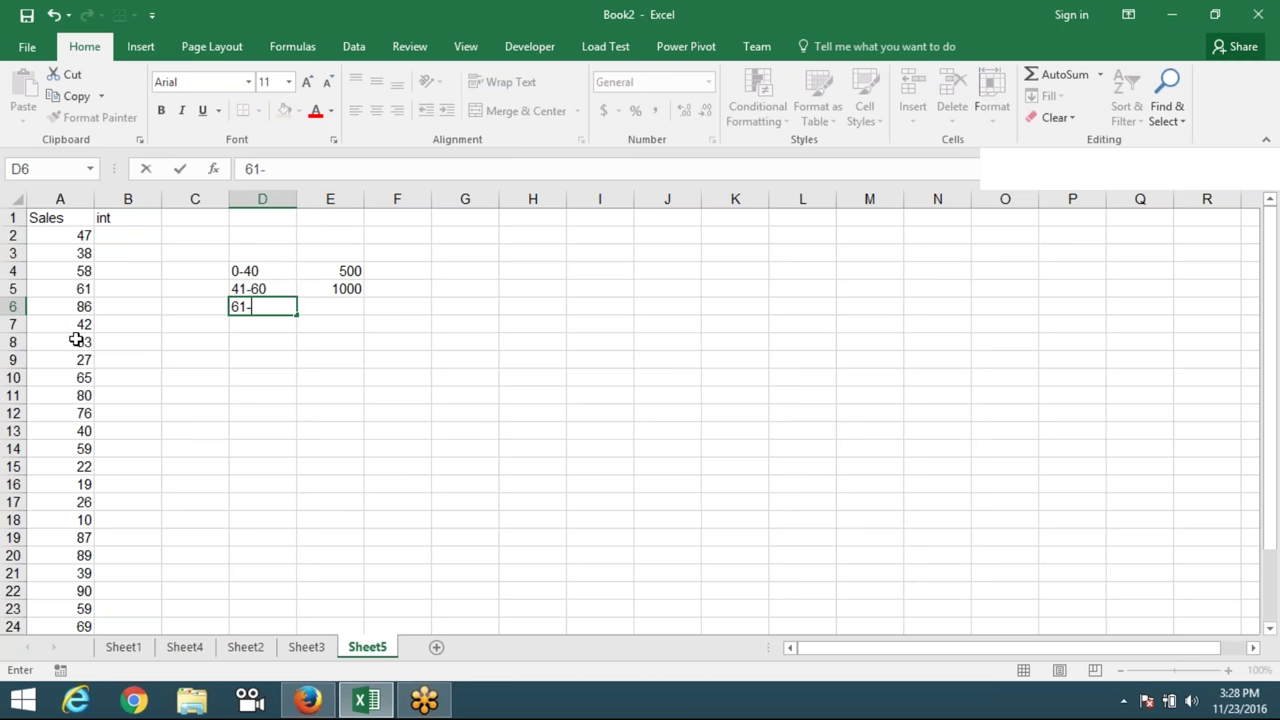
{"action": "type", "text": "8"}
{"action": "type", "text": "0"}
{"action": "key", "text": "Right"}
{"action": "type", "text": "1500"}
{"action": "key", "text": "Return"}
{"action": "type", "text": "81-8"}
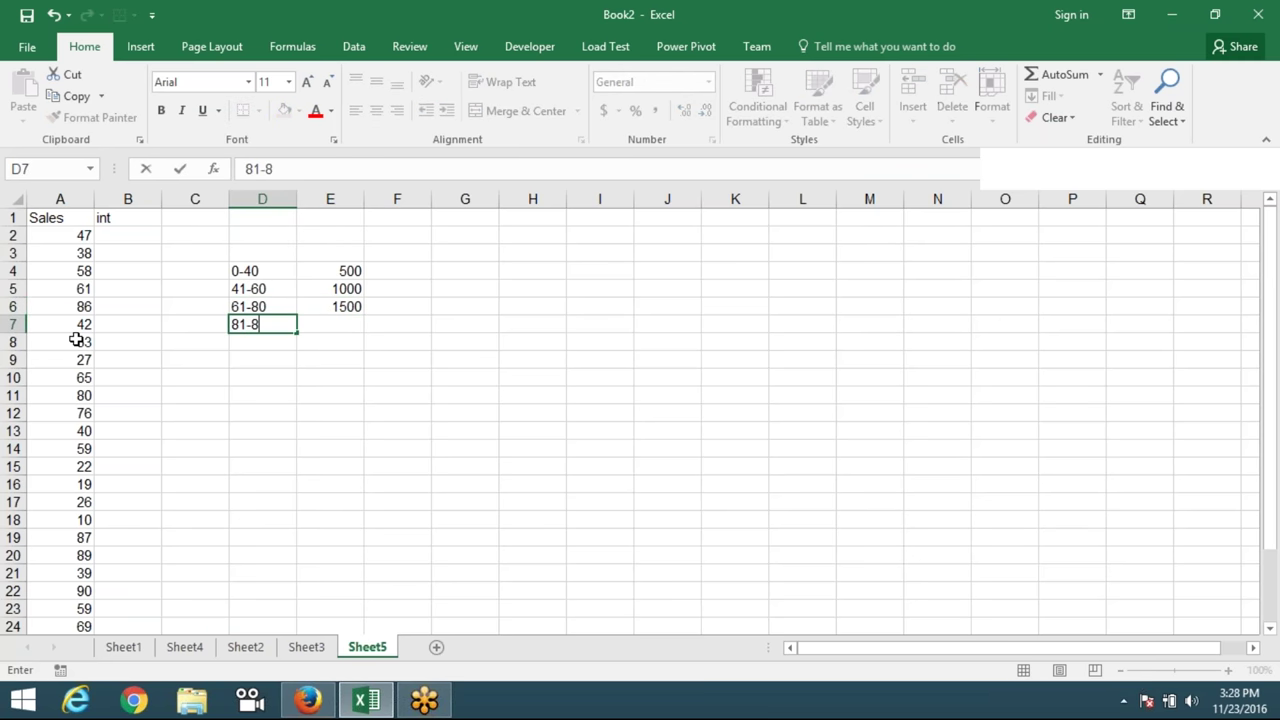
{"action": "key", "text": "BackSpace"}
{"action": "type", "text": "100"}
{"action": "key", "text": "Right"}
{"action": "type", "text": "2000"}
{"action": "key", "text": "Return"}
{"action": "key", "text": "Left"}
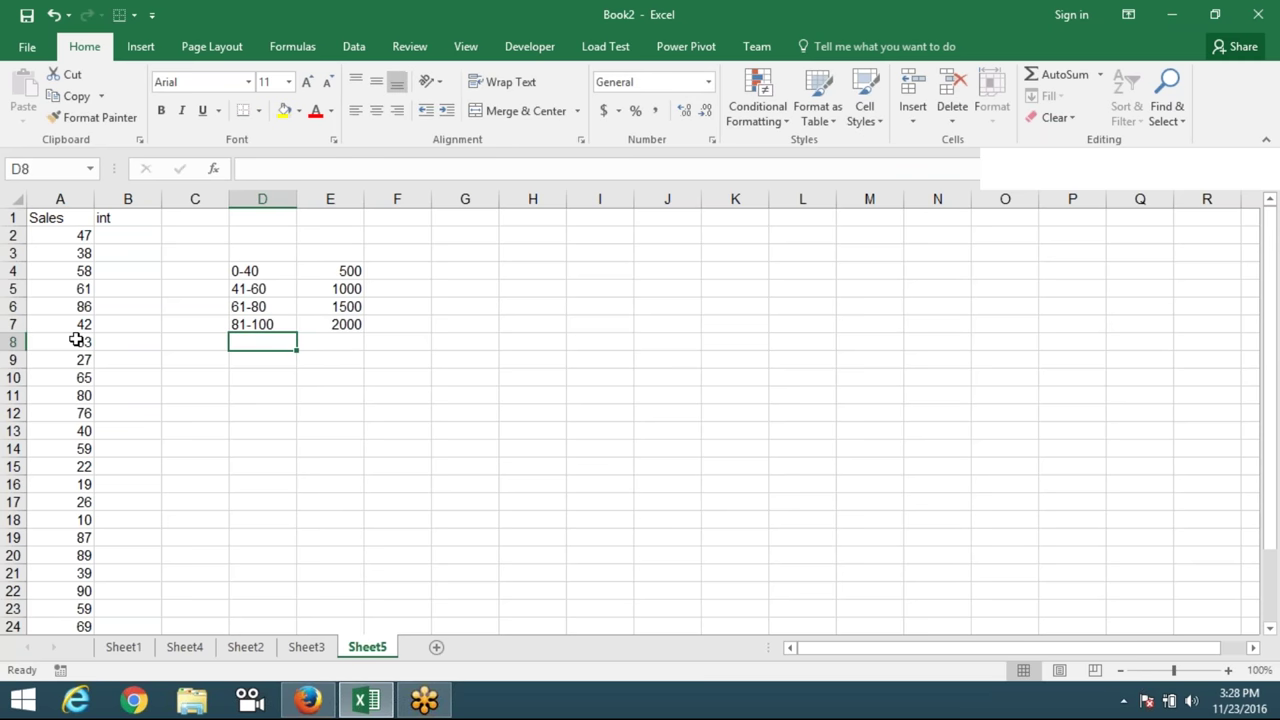
{"action": "type", "text": ">100"}
{"action": "key", "text": "Right"}
{"action": "type", "text": "5000"}
{"action": "key", "text": "Return"}
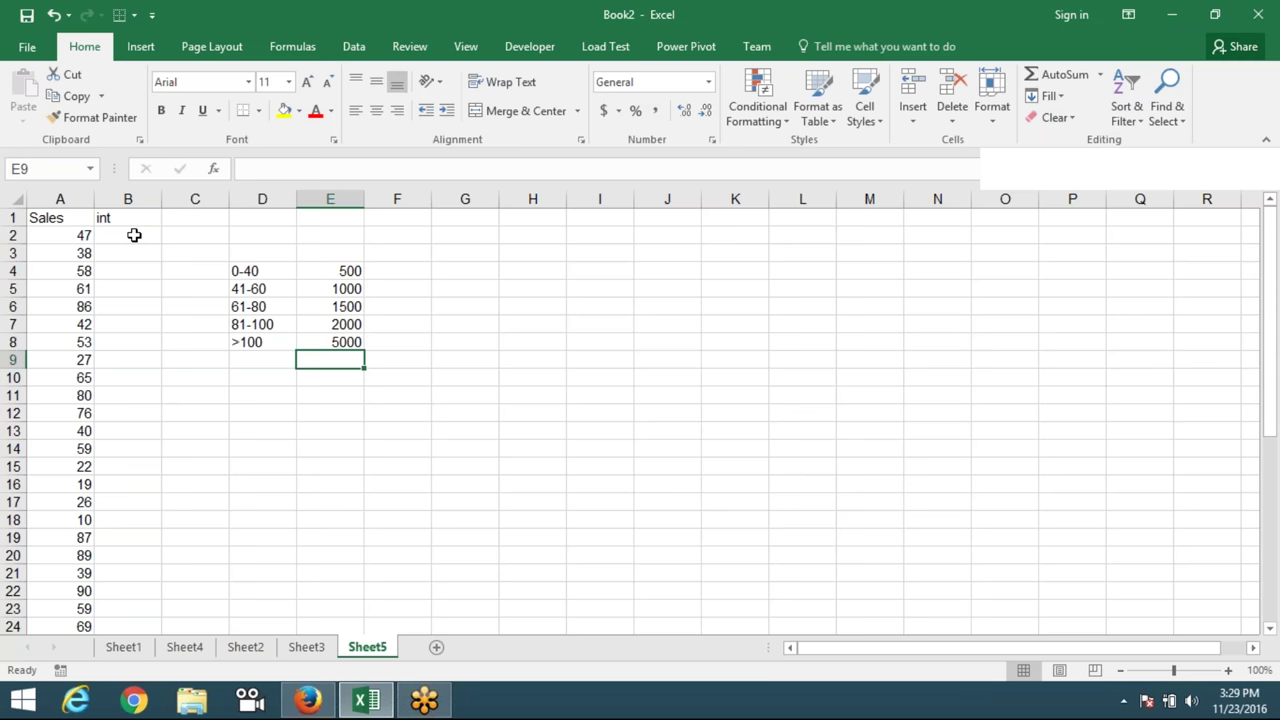
{"action": "key", "text": "Down"}
{"action": "key", "text": "Down"}
Enter the lower bounds 0, 41, 61, 81 and 101 in D11:D15.
{"action": "key", "text": "Left"}
{"action": "type", "text": "0"}
{"action": "key", "text": "Return"}
{"action": "type", "text": "41"}
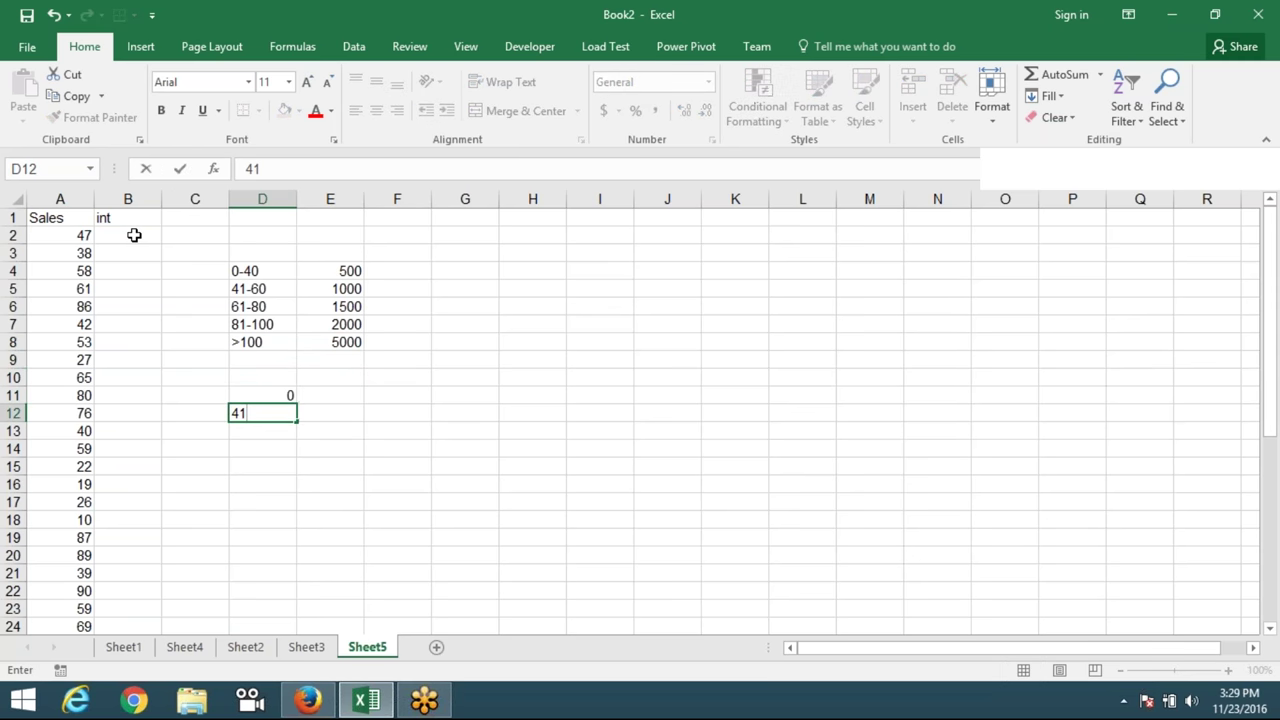
{"action": "key", "text": "Return"}
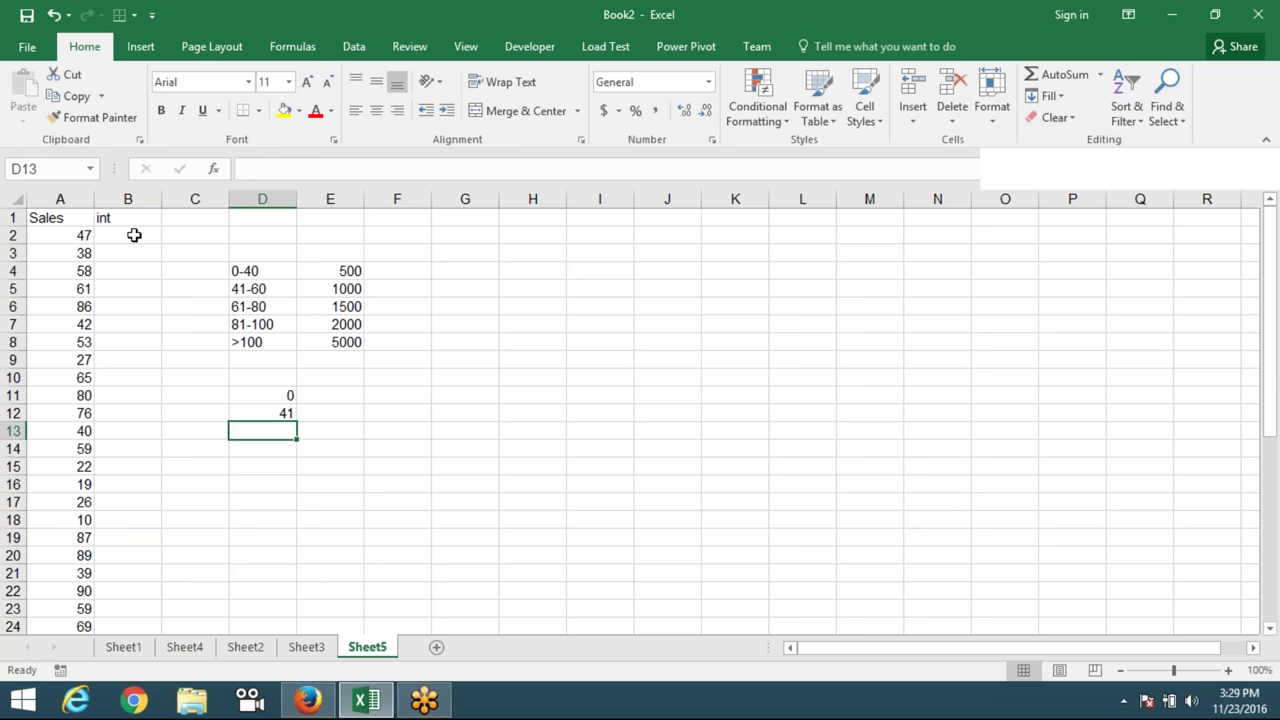
{"action": "type", "text": "61"}
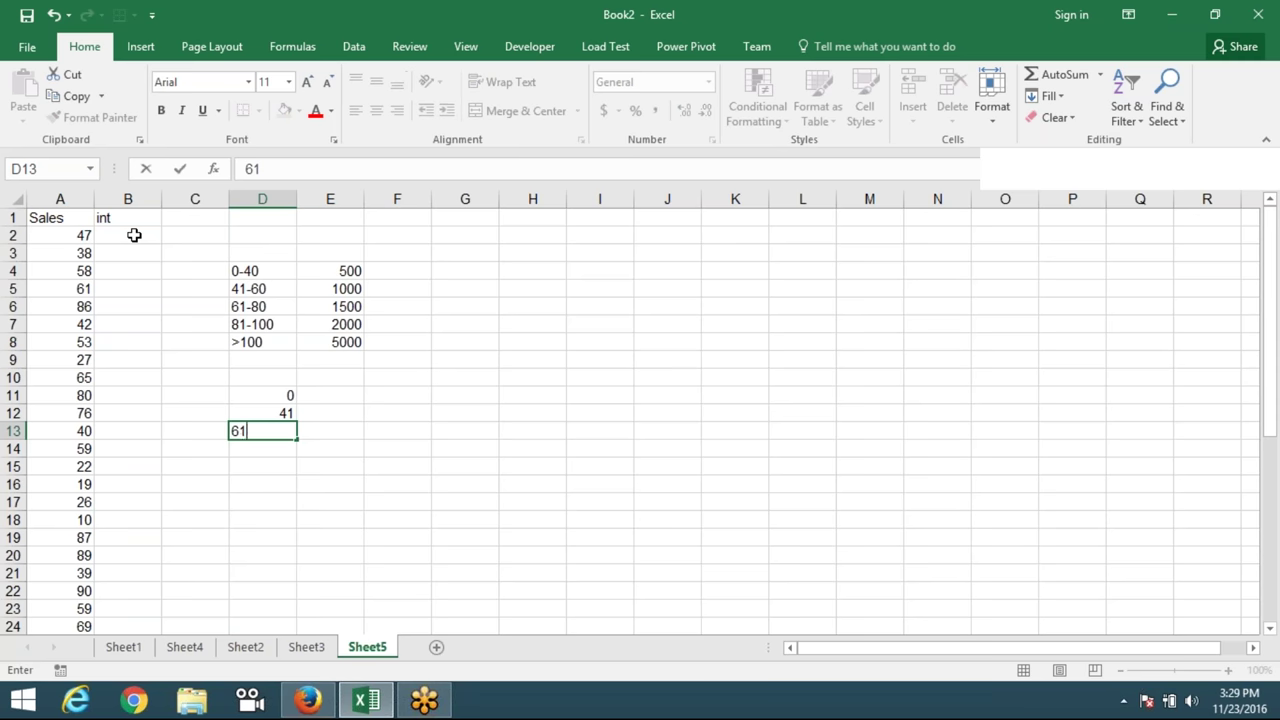
{"action": "key", "text": "Return"}
{"action": "type", "text": "81"}
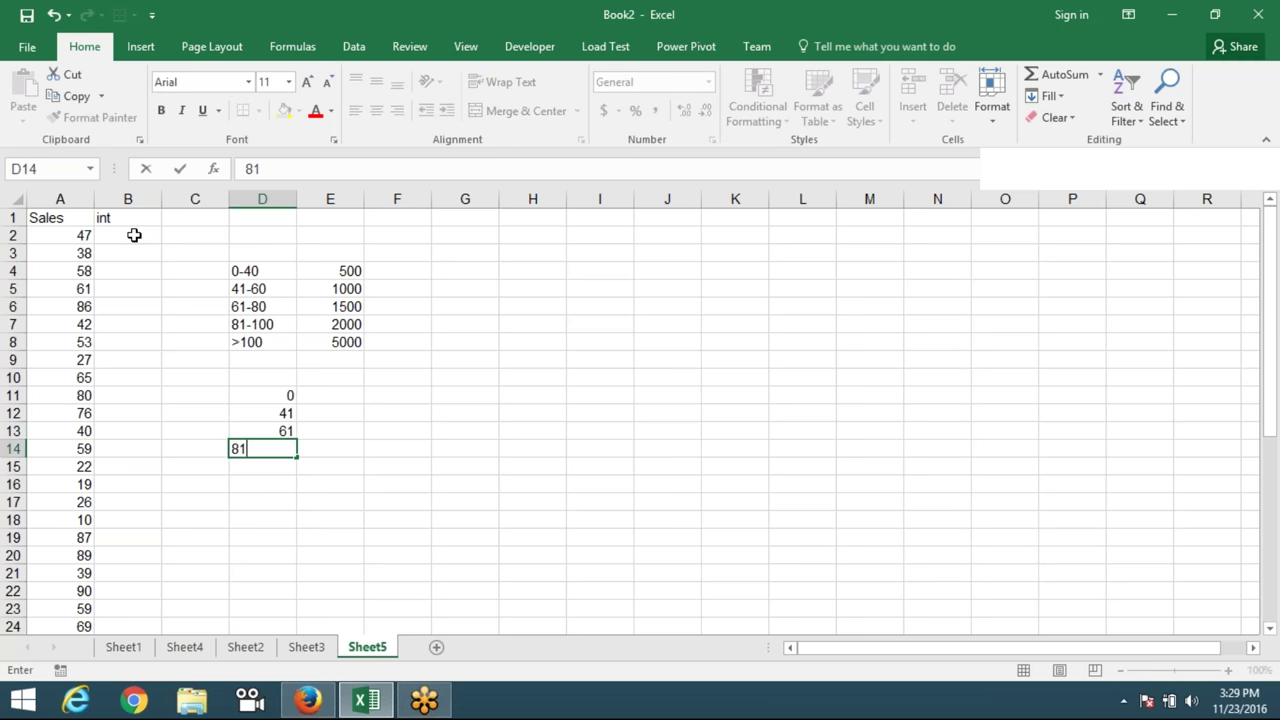
{"action": "key", "text": "Return"}
{"action": "type", "text": "101"}
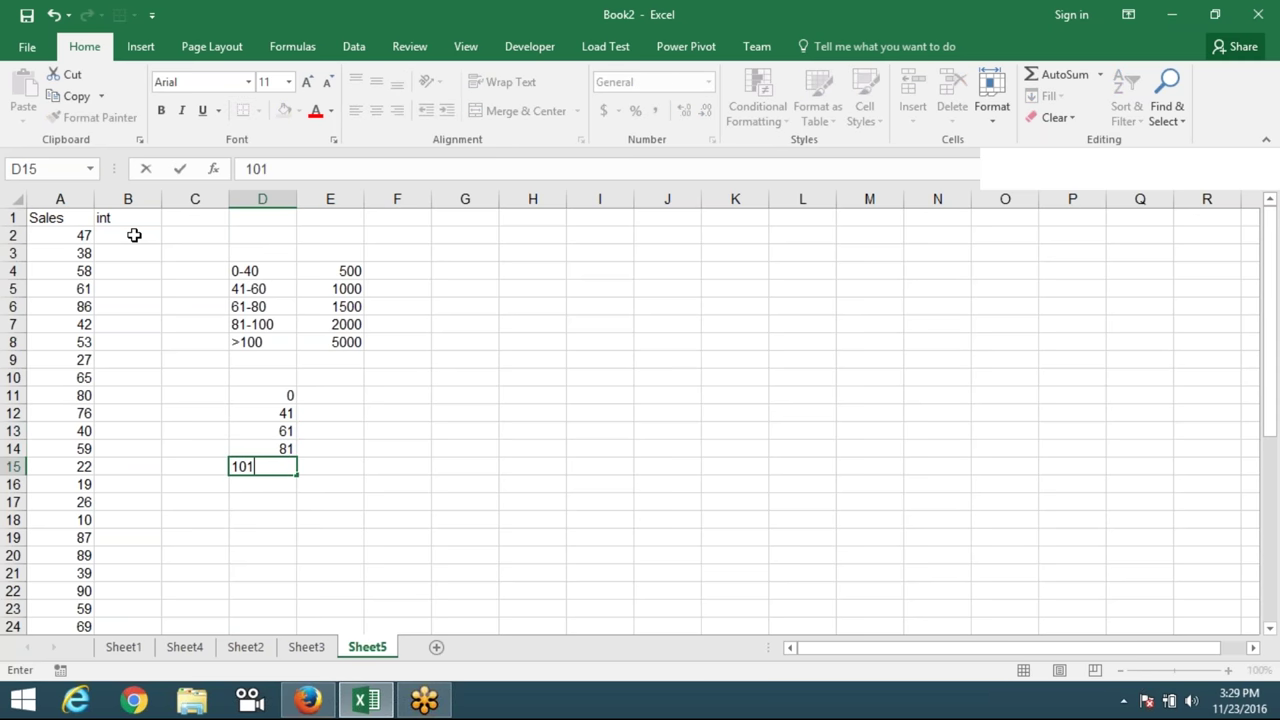
{"action": "key", "text": "Tab"}
Copy the incentives 500–5000 from E4:E8 into E11:E15.
{"action": "left_click_drag", "start_coordinate": [303, 269], "coordinate": [316, 338]}
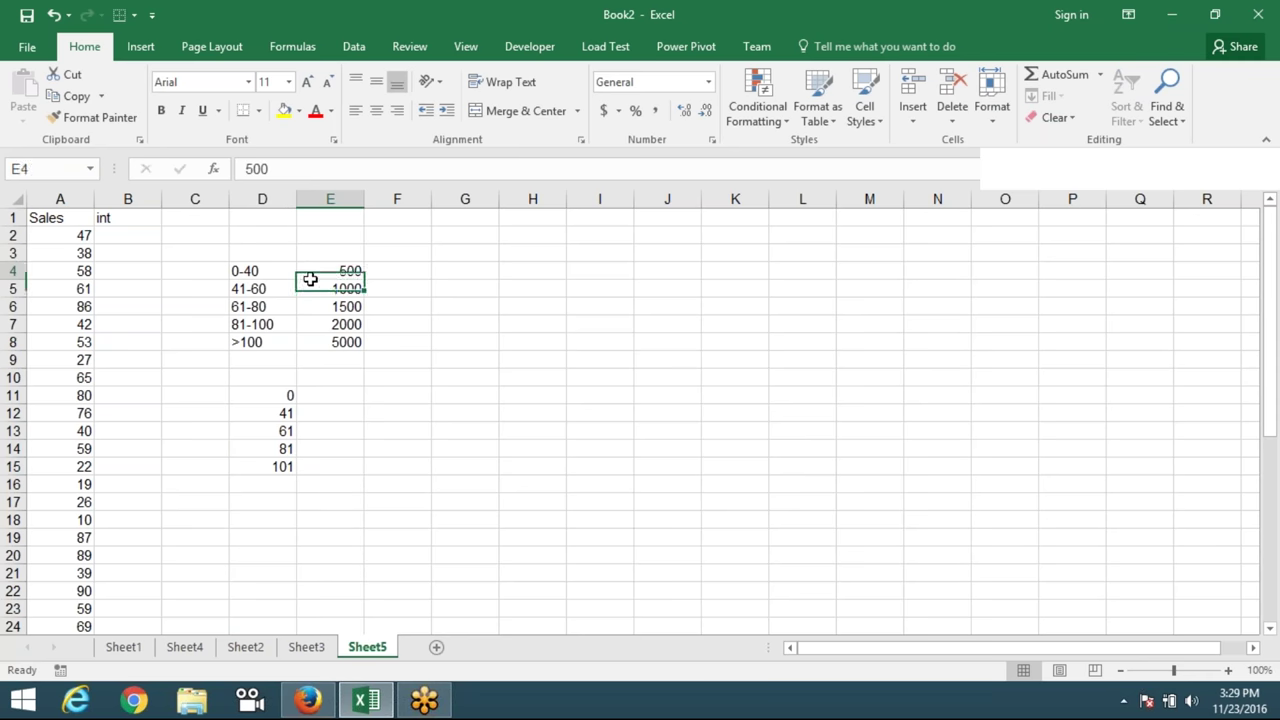
{"action": "key", "text": "ctrl+c"}
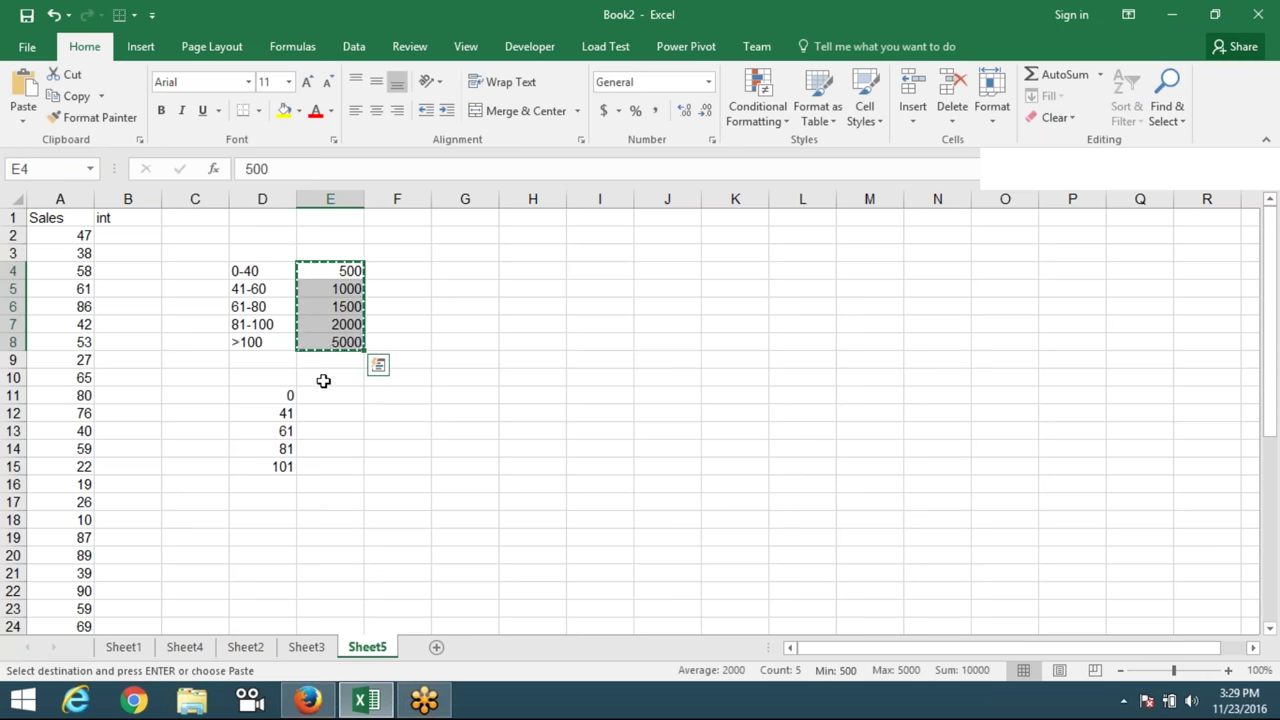
{"action": "left_click", "coordinate": [323, 378]}
{"action": "left_click", "coordinate": [322, 395]}
{"action": "key", "text": "ctrl+v"}
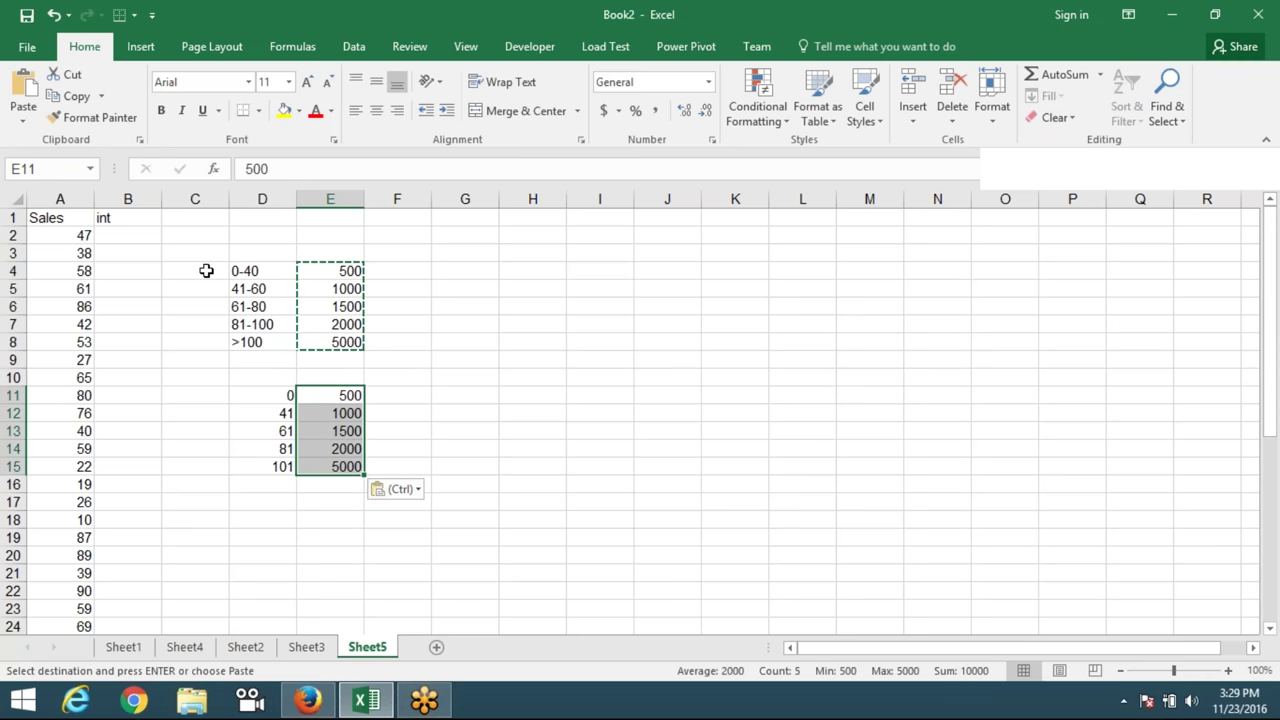
{"action": "left_click", "coordinate": [143, 237]}
Enter =VLOOKUP(A2,D11:E15,2,TRUE) in B2, returning incentive 1000 for sales of 47.
{"action": "type", "text": "="}
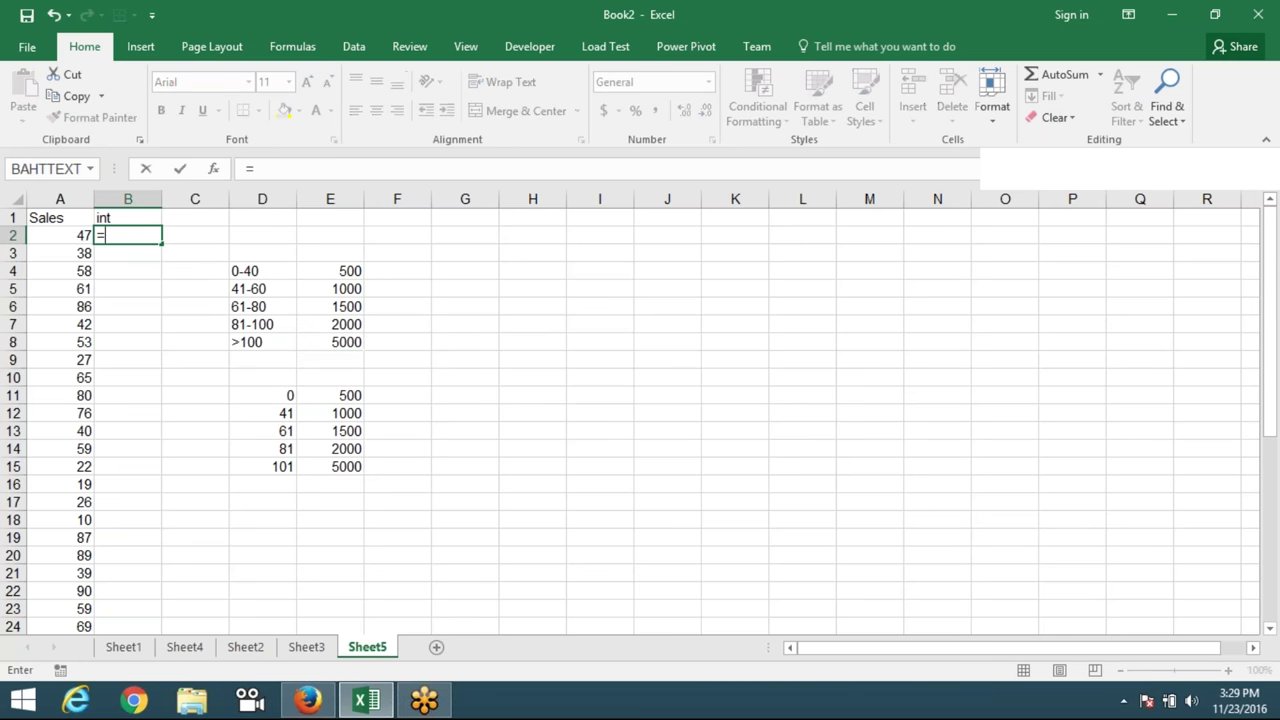
{"action": "type", "text": "vl"}
{"action": "key", "text": "Tab"}
{"action": "left_click", "coordinate": [60, 235]}
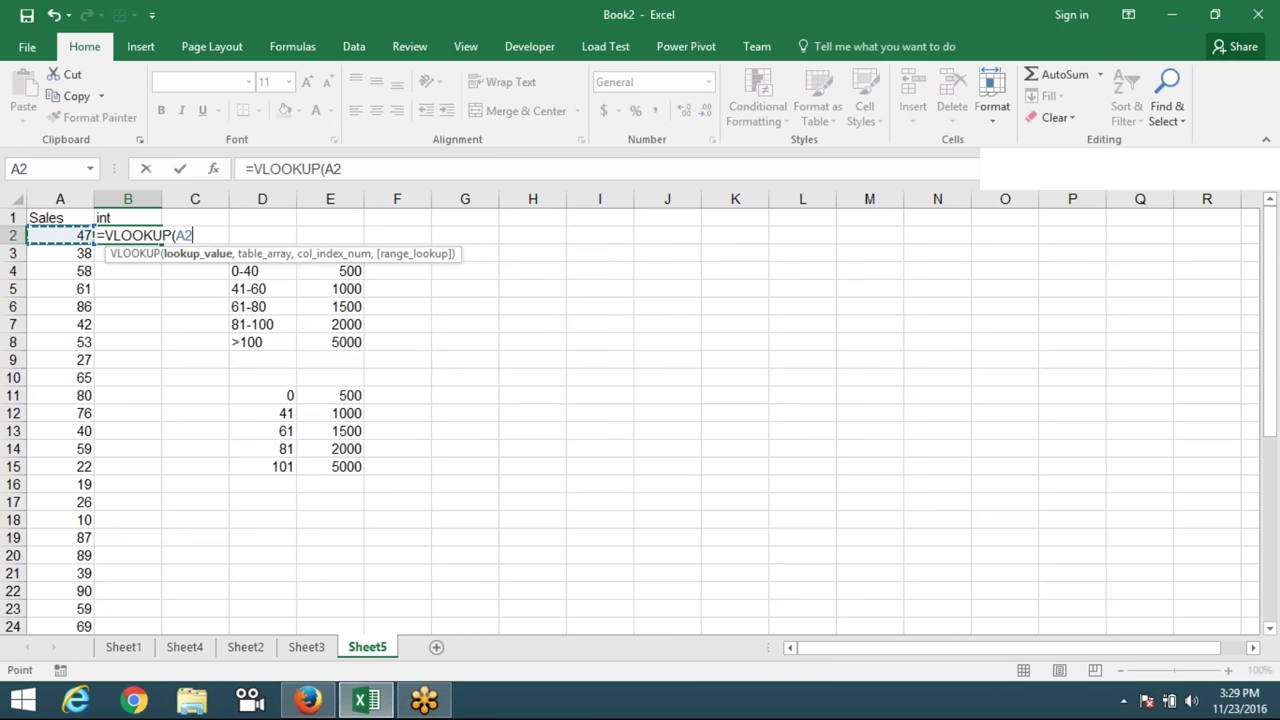
{"action": "type", "text": ","}
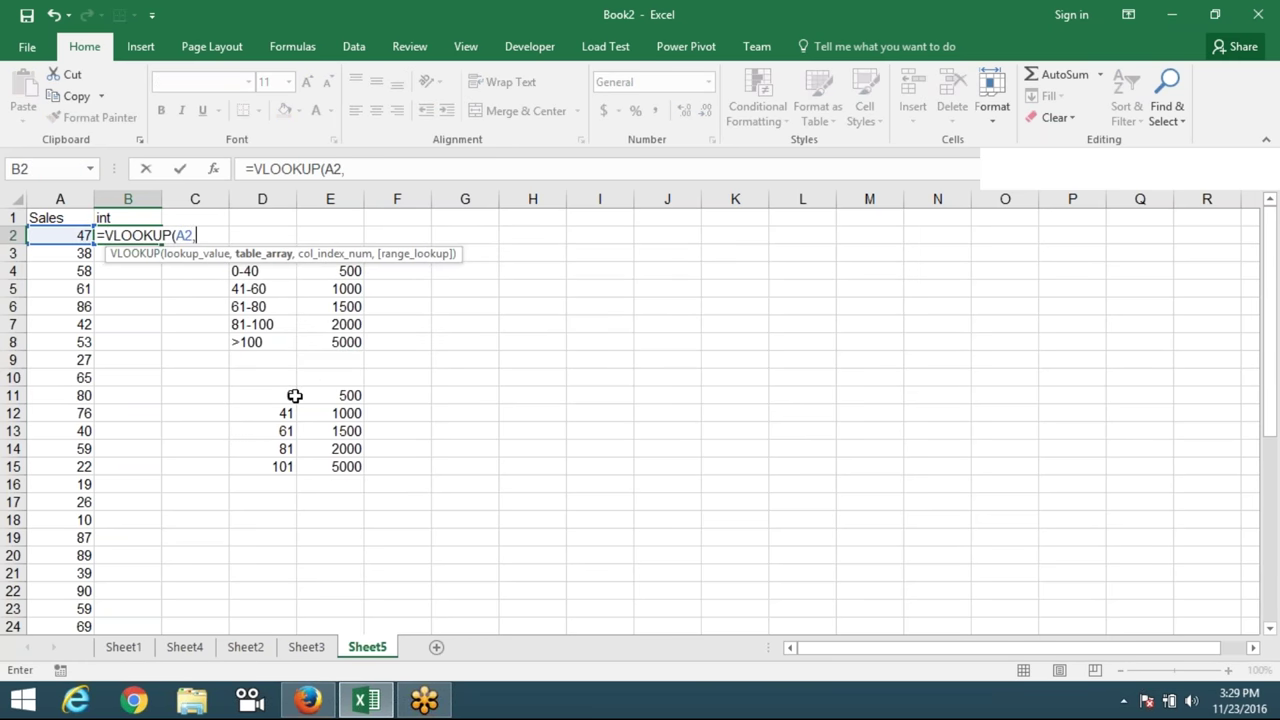
{"action": "left_click_drag", "start_coordinate": [290, 396], "coordinate": [338, 467]}
{"action": "type", "text": ",2,"}
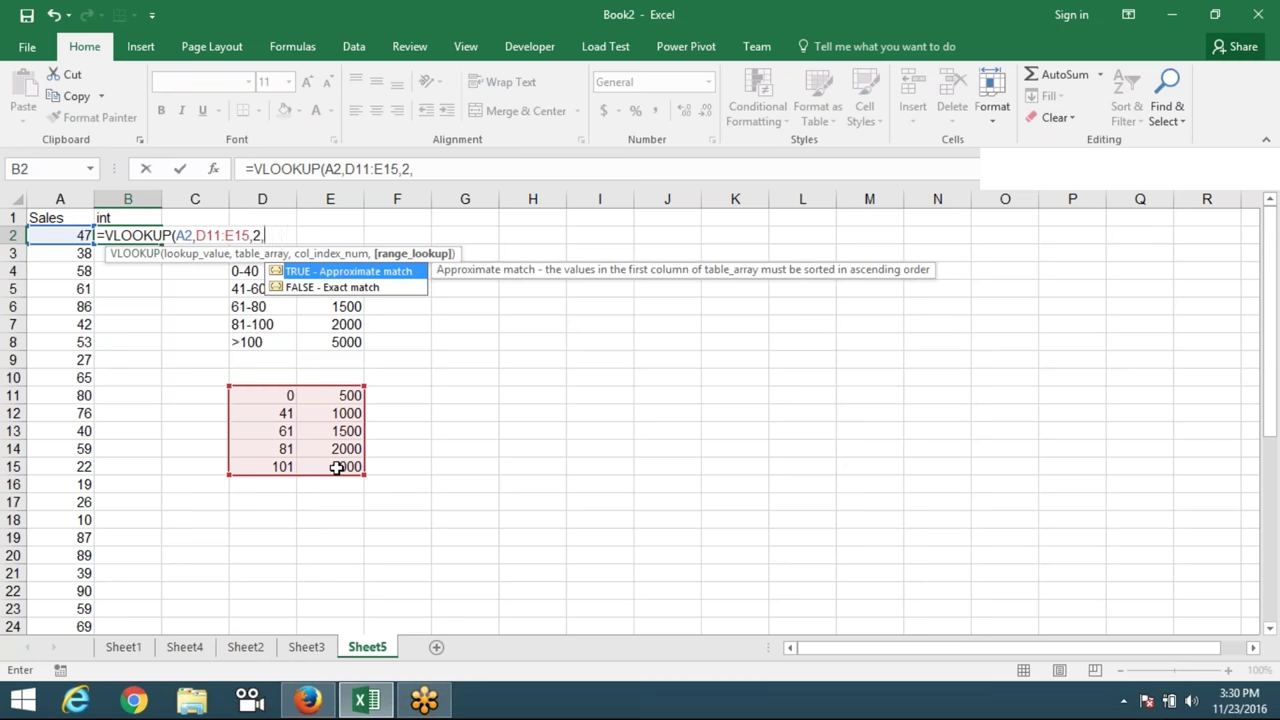
{"action": "key", "text": "Tab"}
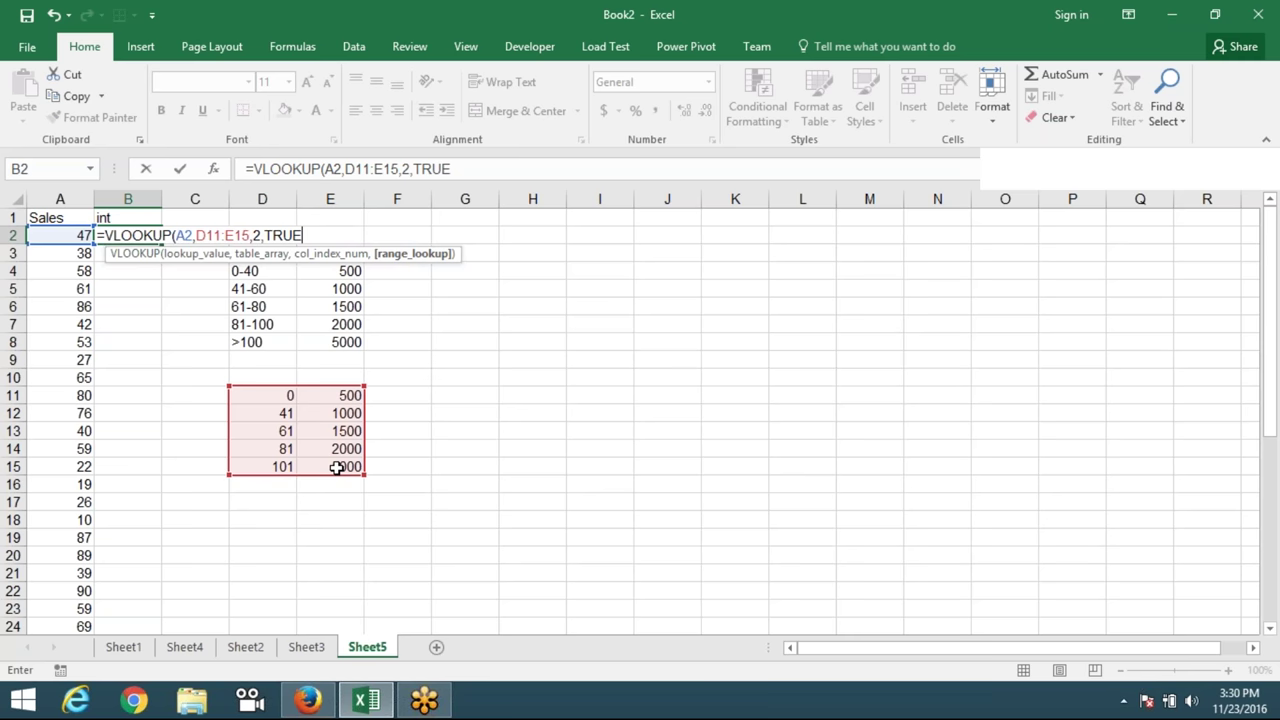
{"action": "key", "text": "ctrl+Return"}
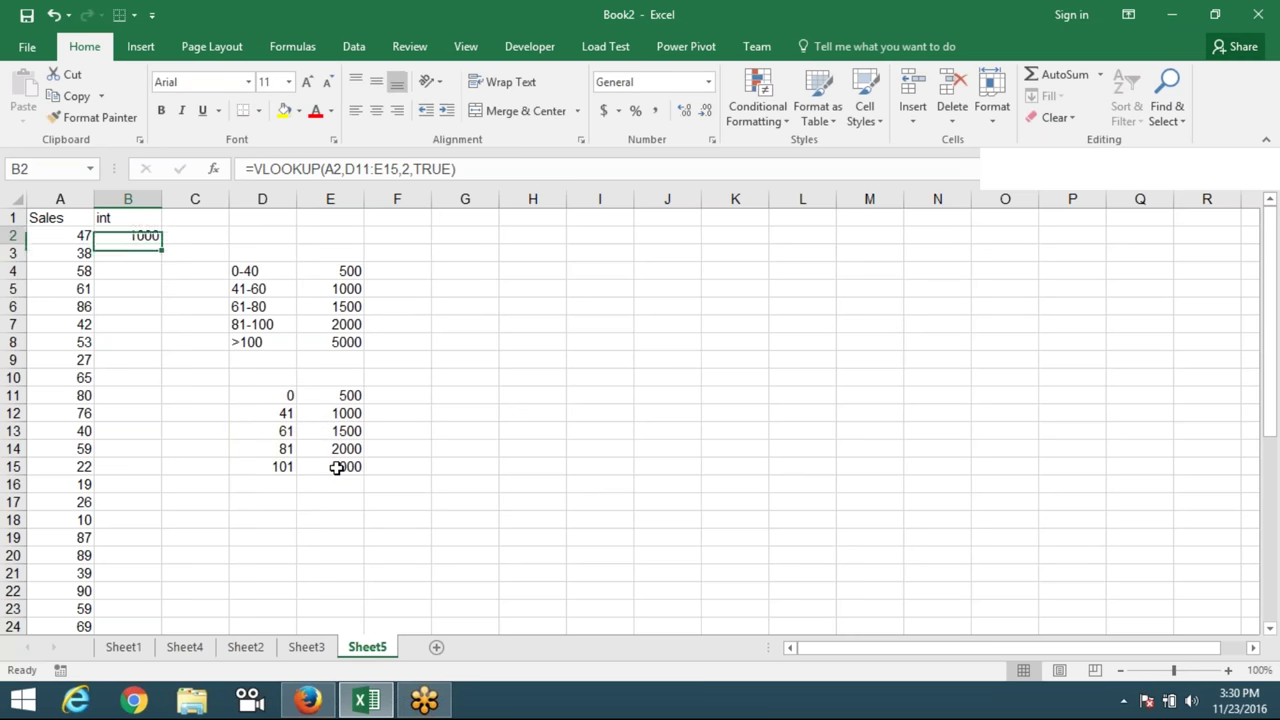
{"action": "left_click", "coordinate": [280, 398]}
{"action": "left_click_drag", "start_coordinate": [280, 405], "coordinate": [284, 411]}
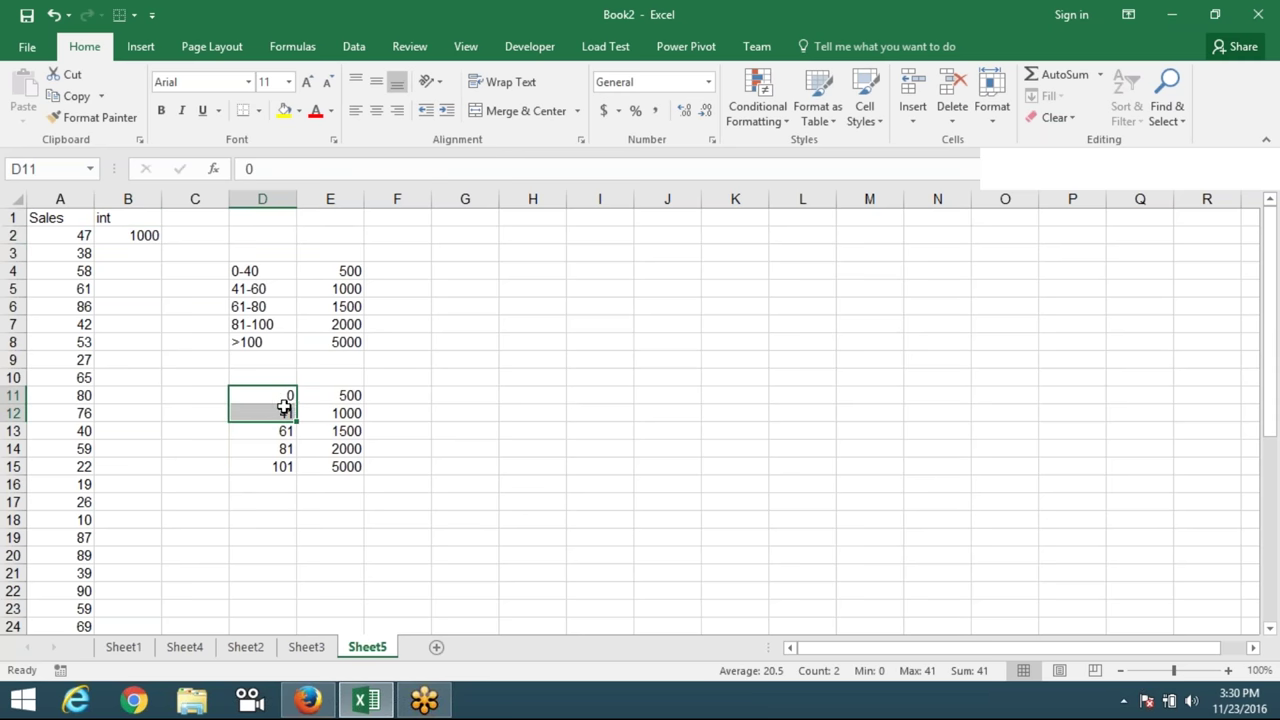
{"action": "left_click", "coordinate": [326, 397]}
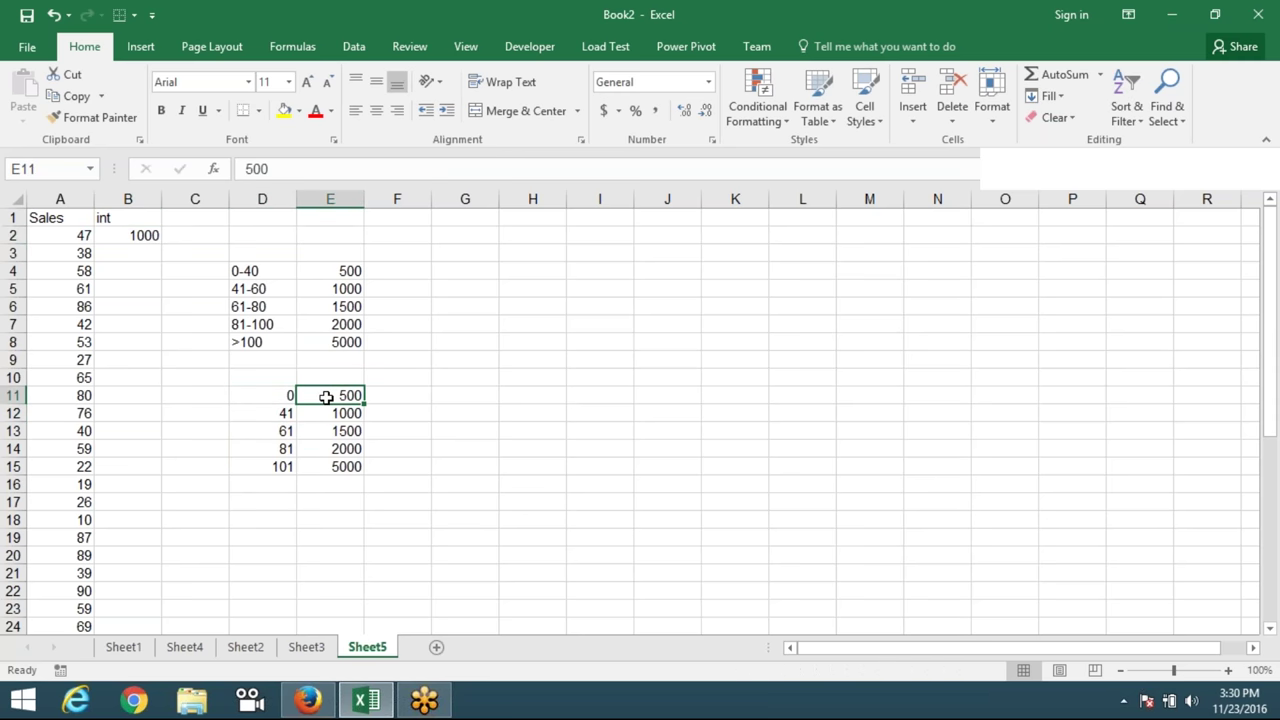
{"action": "left_click", "coordinate": [276, 414]}
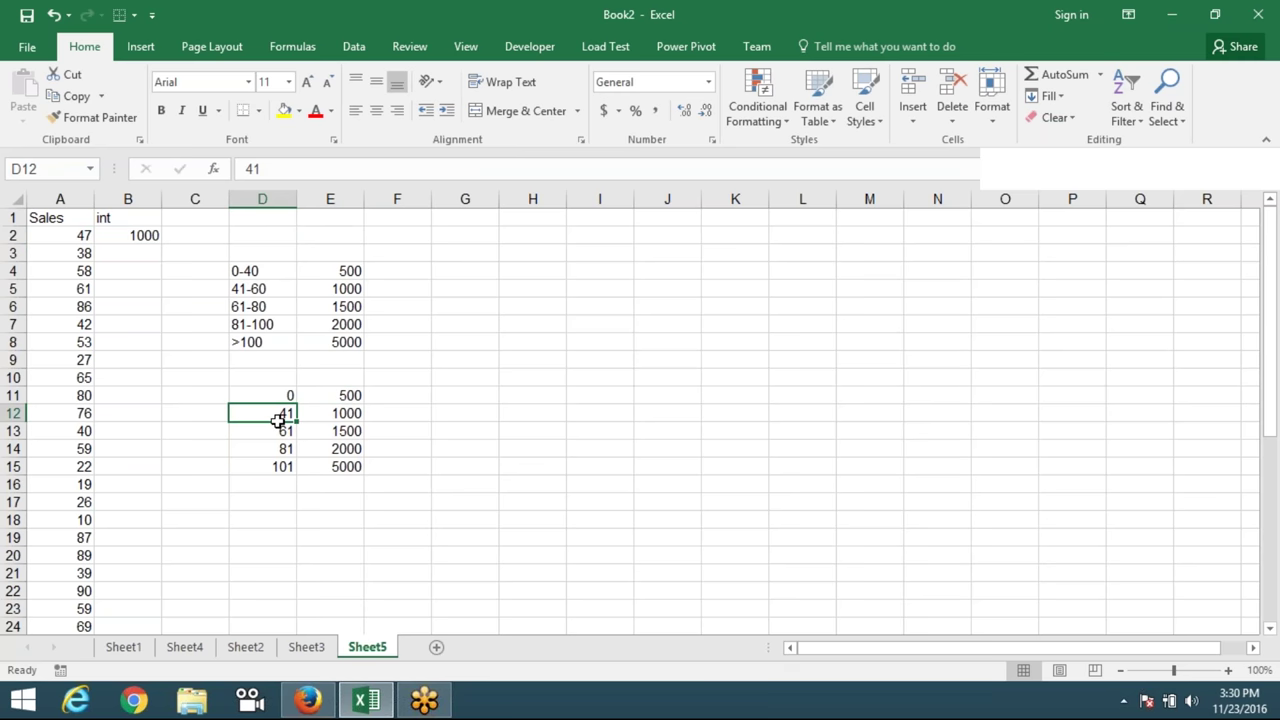
{"action": "left_click_drag", "start_coordinate": [278, 420], "coordinate": [285, 430]}
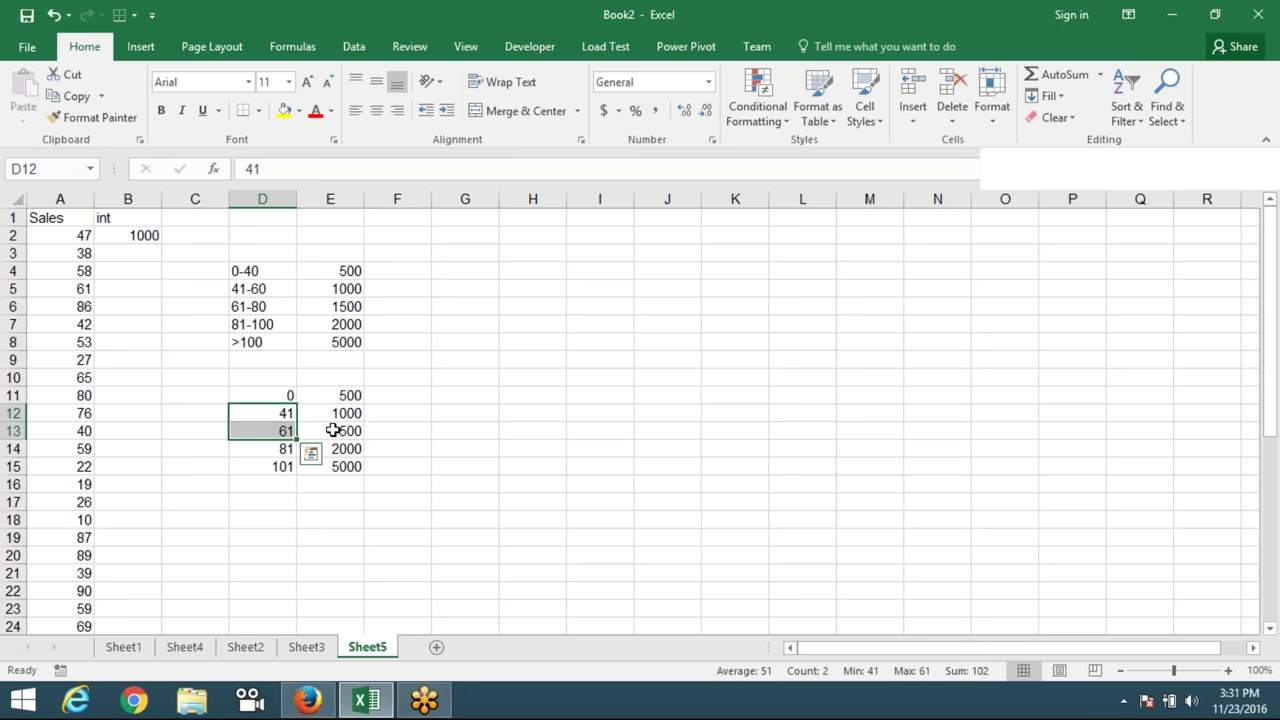
{"action": "left_click", "coordinate": [258, 399]}
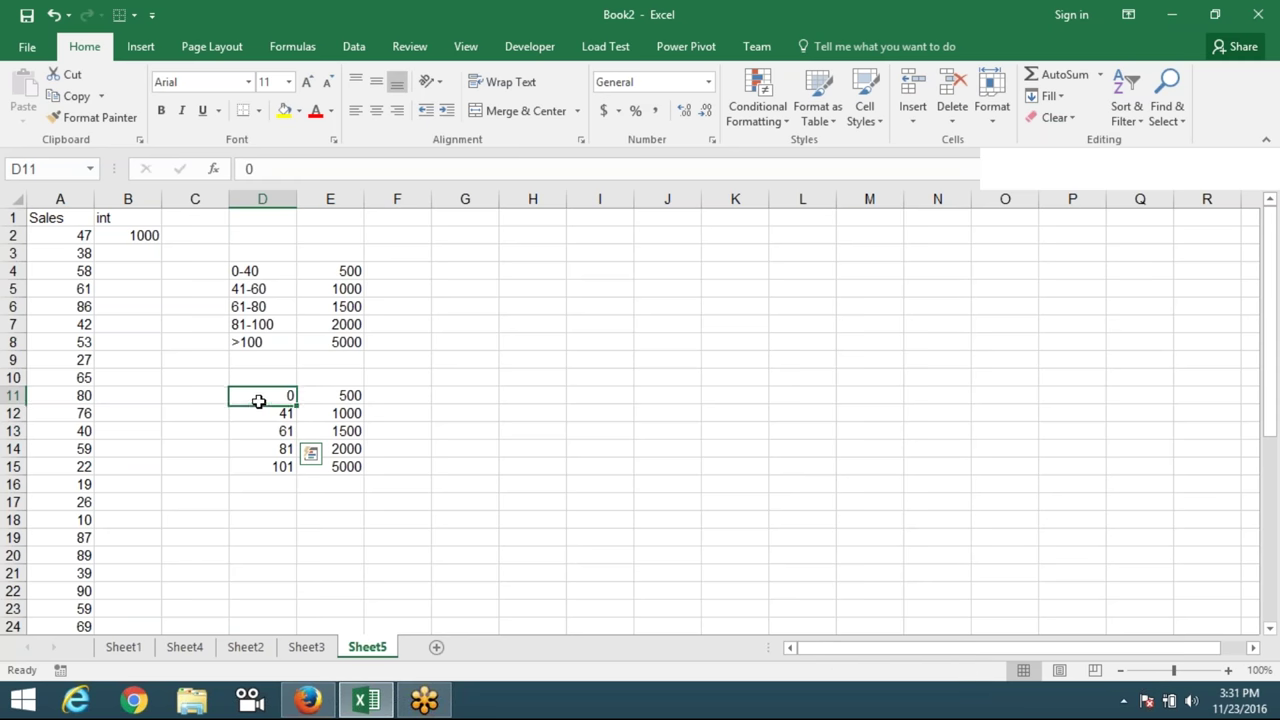
{"action": "left_click_drag", "start_coordinate": [263, 395], "coordinate": [263, 413]}
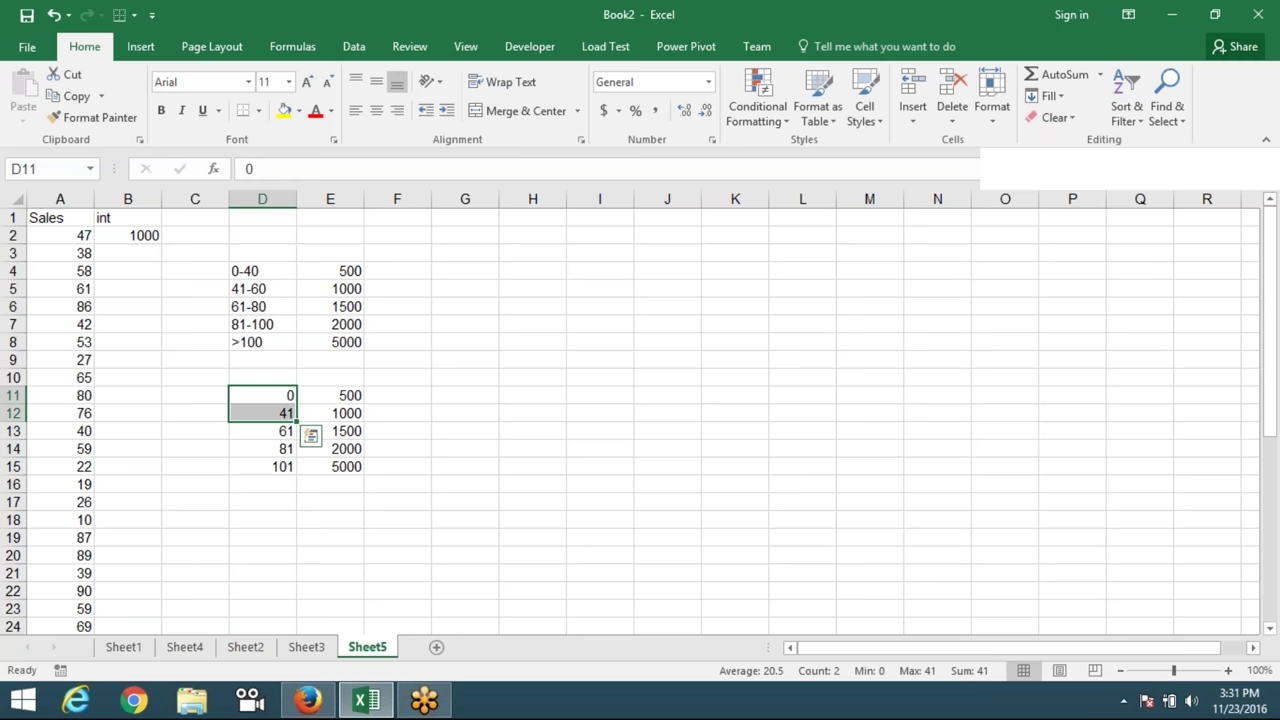
{"action": "left_click", "coordinate": [141, 236]}
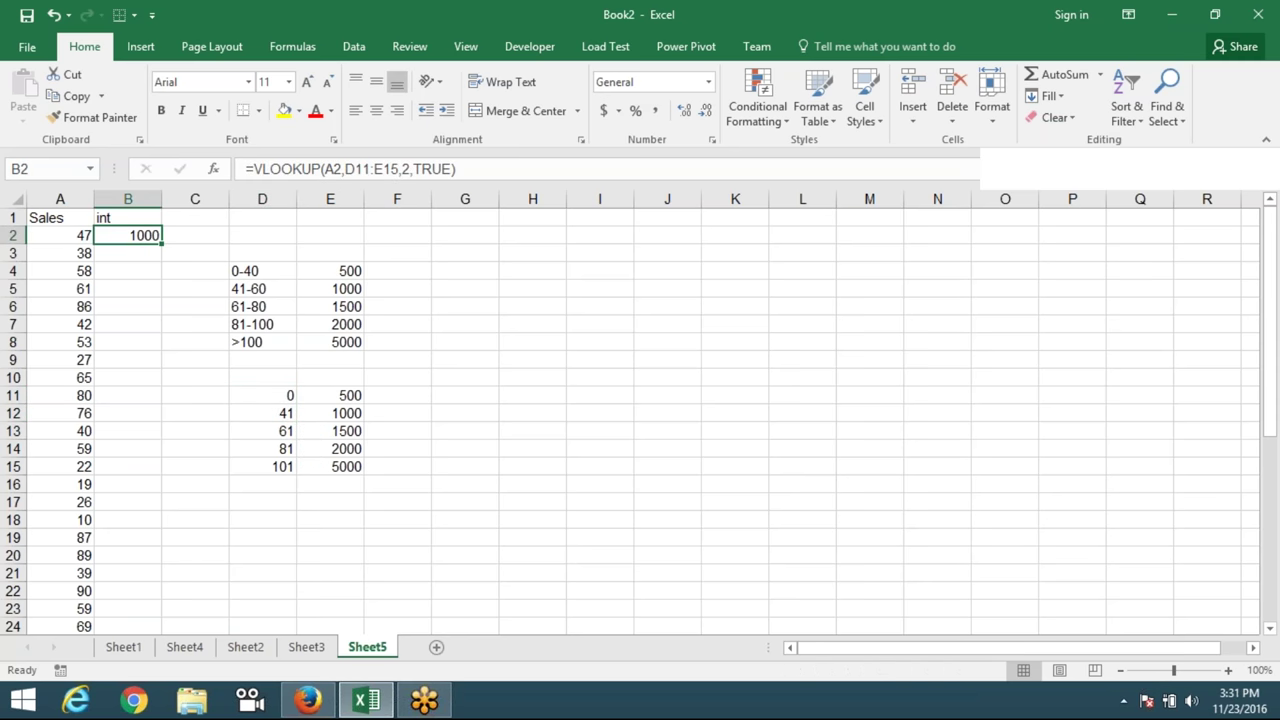
{"action": "double_click", "coordinate": [427, 169]}
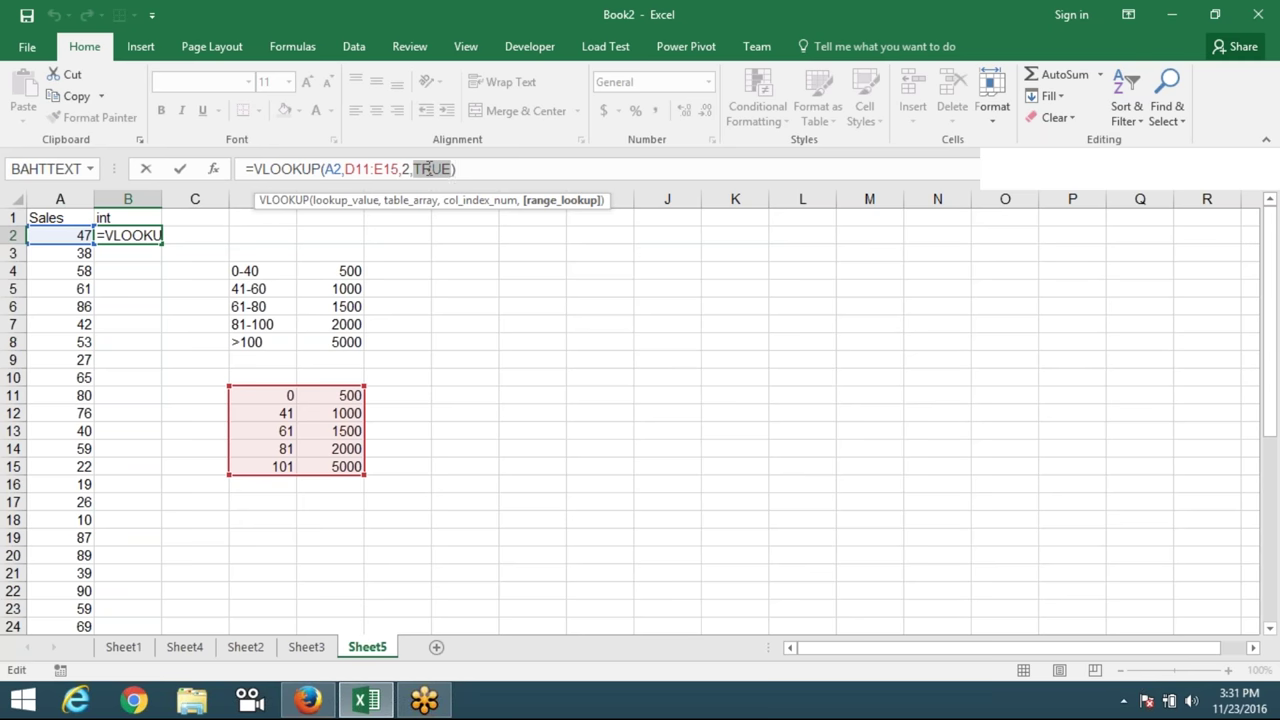
Commit the B2 formula unchanged and review the 0-40 to >100 band labels and thresholds.
{"action": "key", "text": "ctrl+Return"}
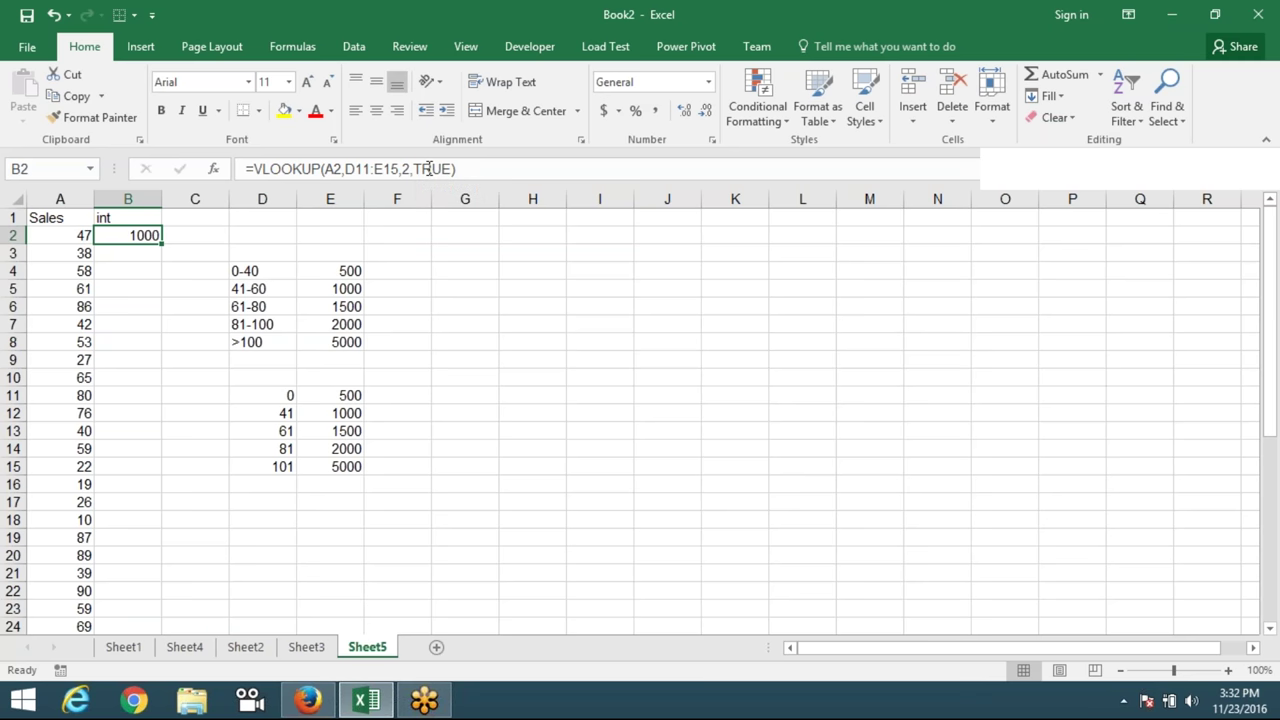
{"action": "left_click_drag", "start_coordinate": [248, 272], "coordinate": [250, 340]}
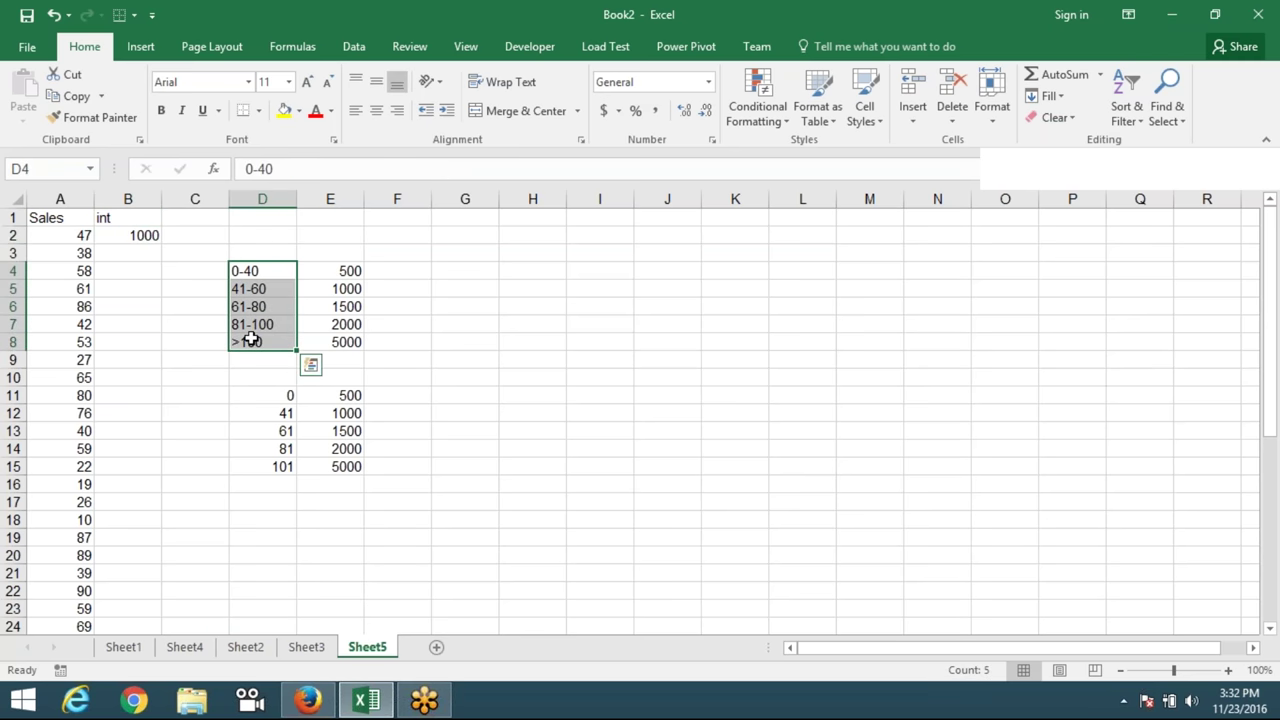
{"action": "left_click", "coordinate": [241, 272]}
{"action": "left_click", "coordinate": [255, 289]}
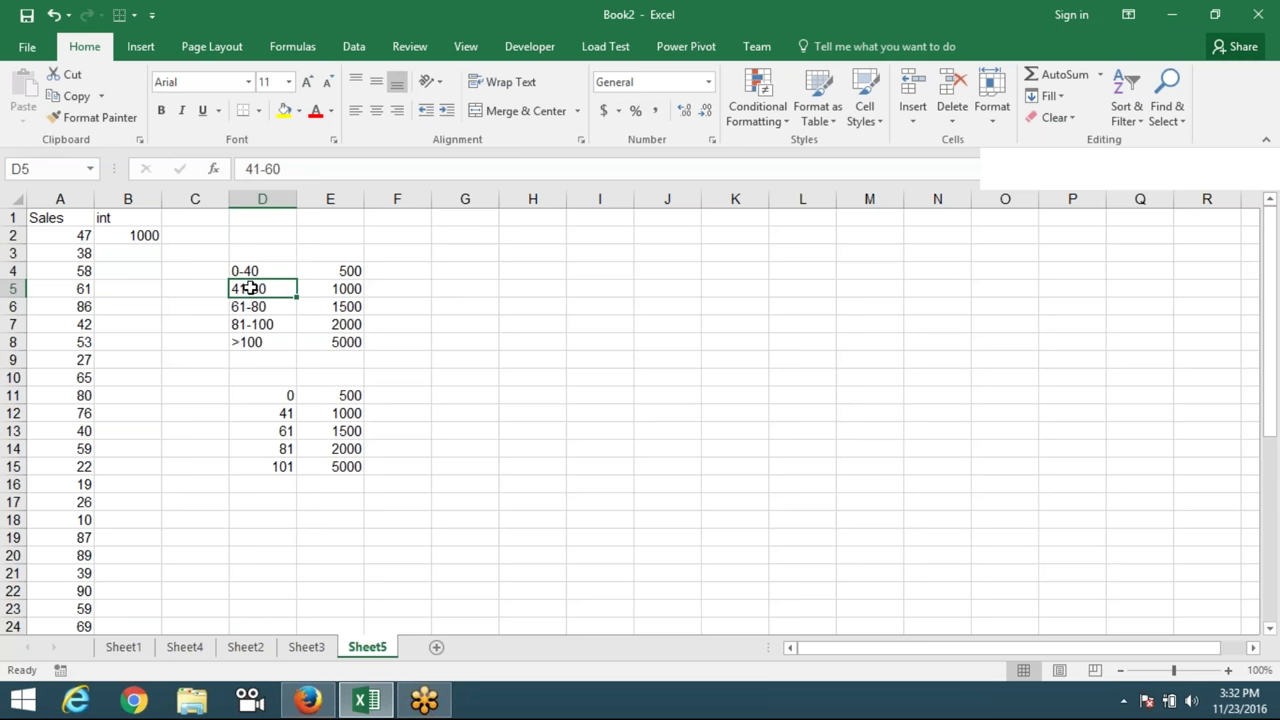
{"action": "left_click_drag", "start_coordinate": [282, 395], "coordinate": [283, 413]}
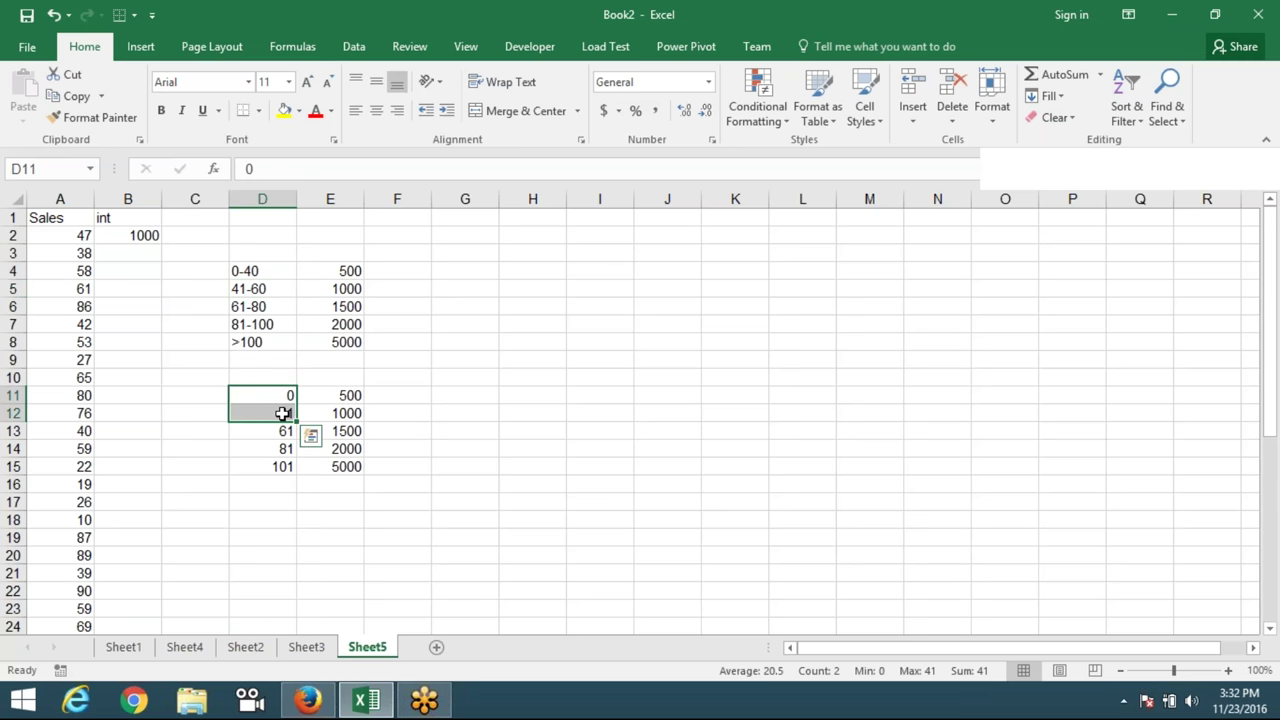
Lock the band table reference in B2's formula as $D$11:$E$15.
{"action": "left_click", "coordinate": [123, 235]}
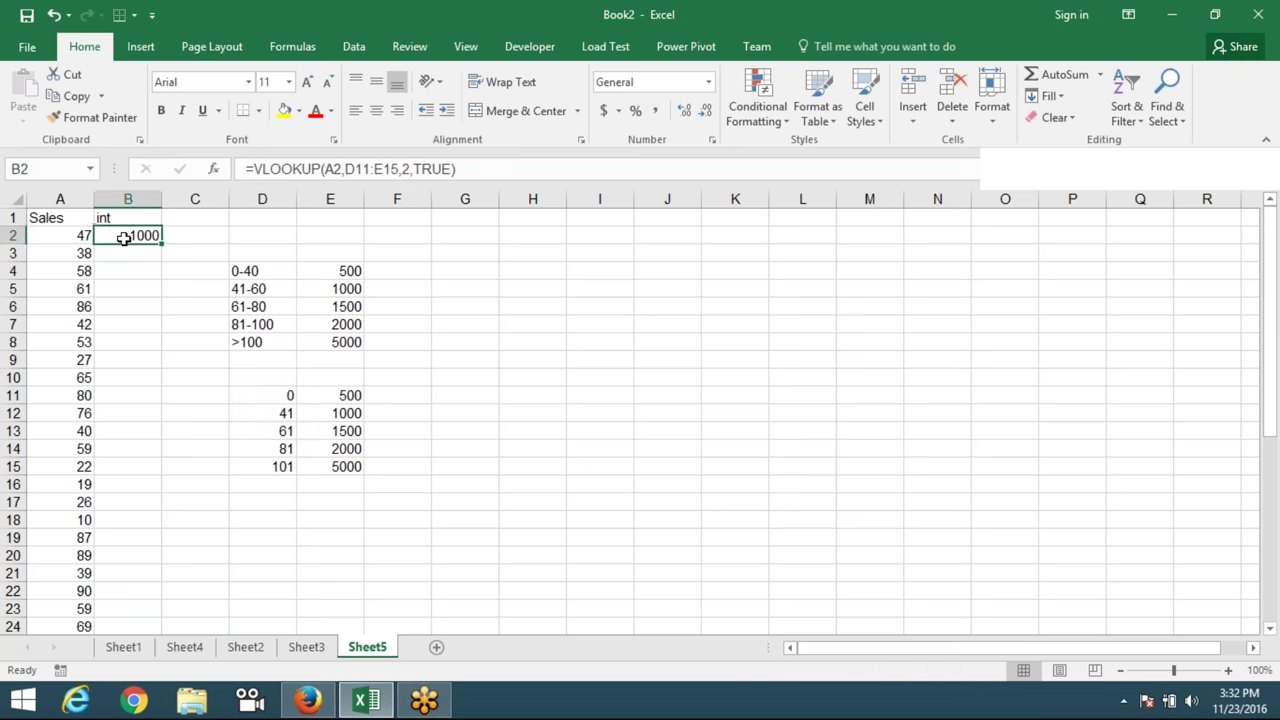
{"action": "double_click", "coordinate": [120, 235]}
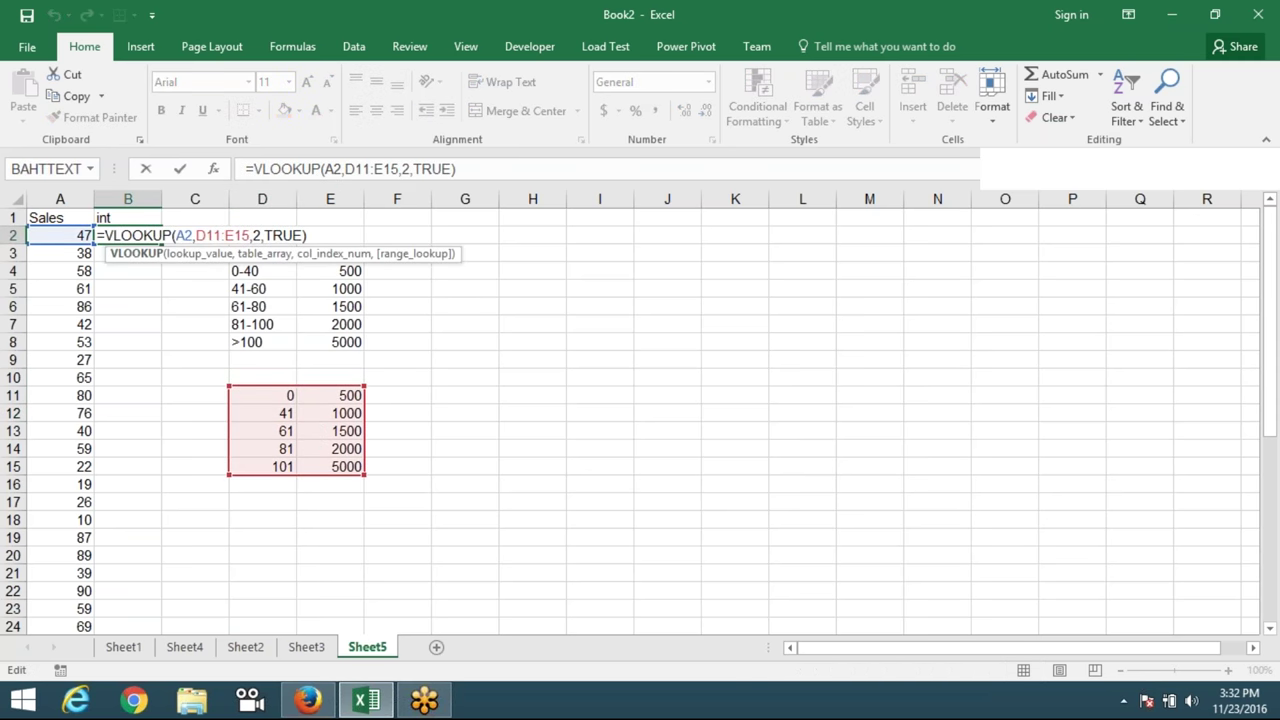
{"action": "left_click", "coordinate": [211, 237]}
{"action": "key", "text": "F4"}
{"action": "left_click", "coordinate": [250, 236]}
{"action": "key", "text": "F4"}
{"action": "key", "text": "Return"}
Fill the incentive formula from B2 down column B for every Sales value.
{"action": "left_click", "coordinate": [143, 237]}
{"action": "double_click", "coordinate": [159, 244]}
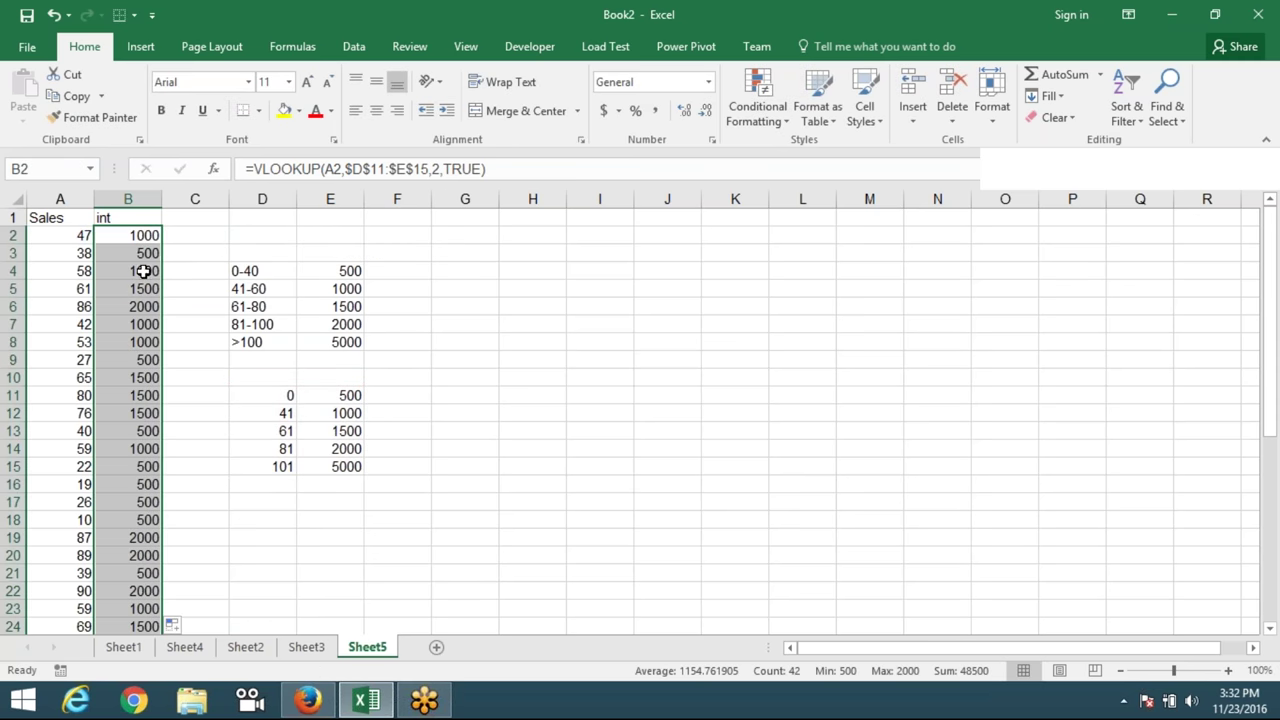
{"action": "left_click", "coordinate": [137, 269]}
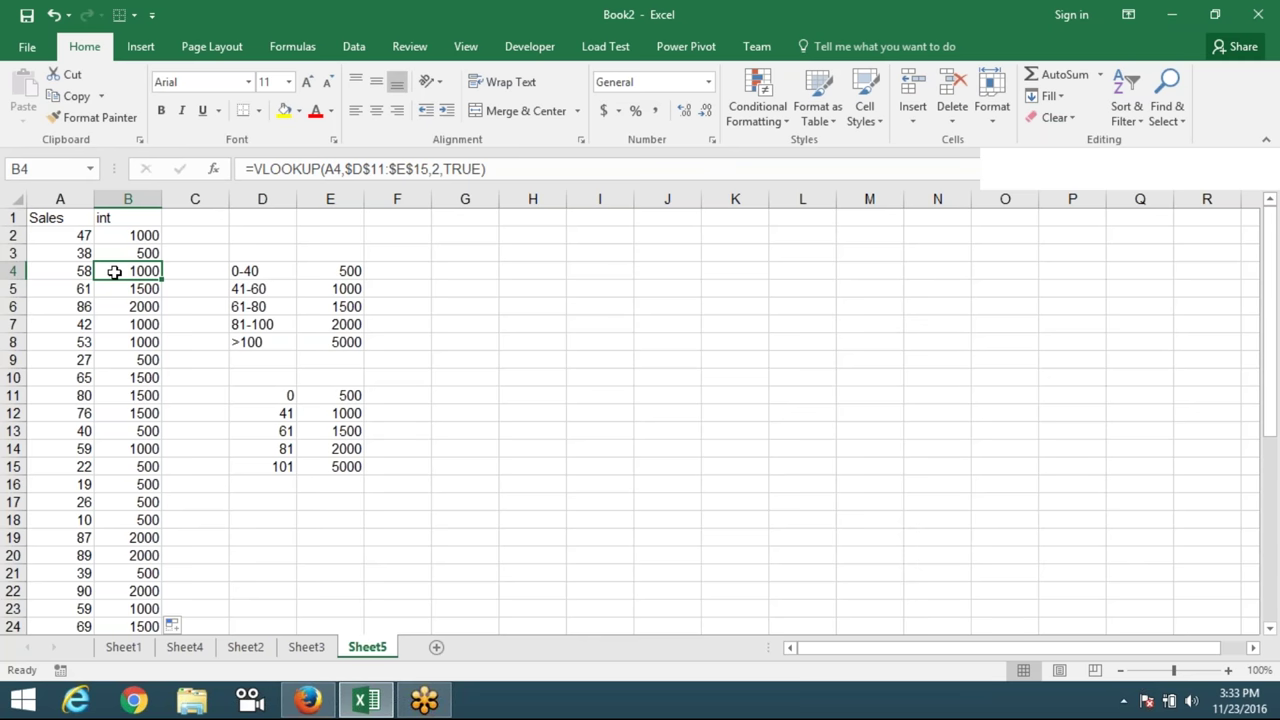
{"action": "key", "text": "Up"}
{"action": "key", "text": "Up"}
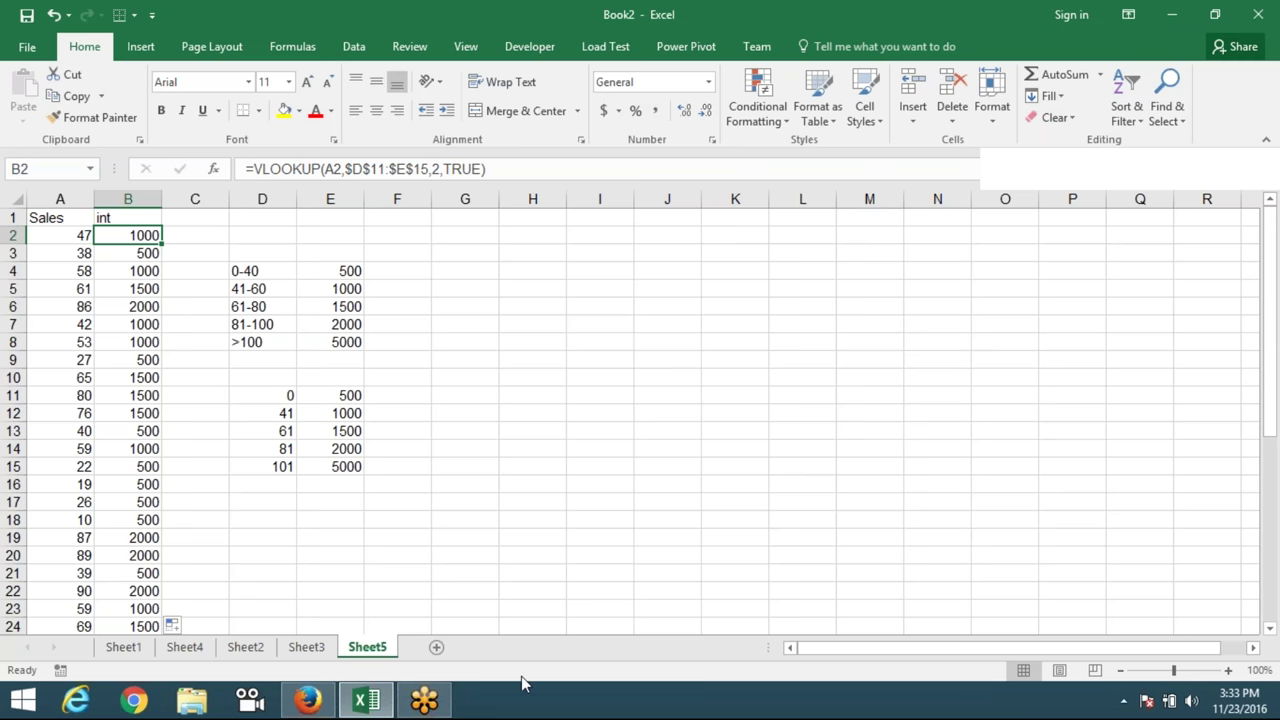
Add a new sheet with Name and City headers and a first name in A2.
{"action": "left_click", "coordinate": [436, 647]}
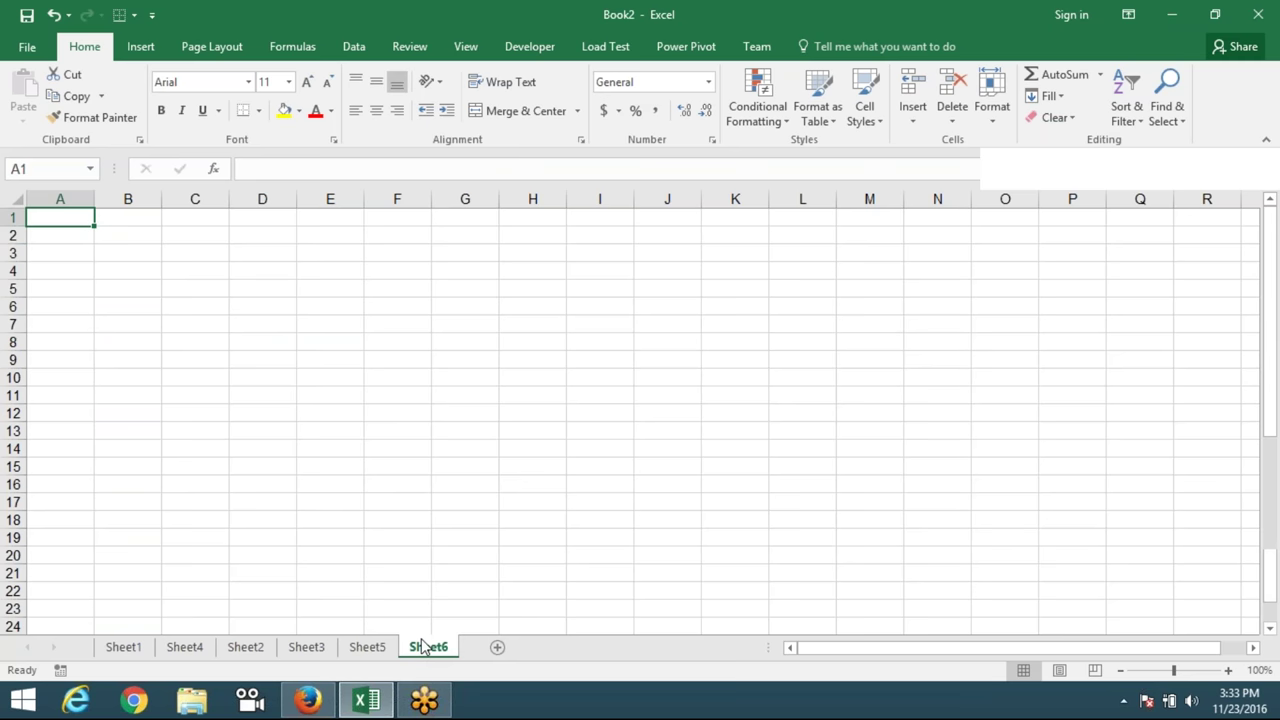
{"action": "type", "text": "Name"}
{"action": "key", "text": "Tab"}
{"action": "type", "text": "City"}
{"action": "key", "text": "Return"}
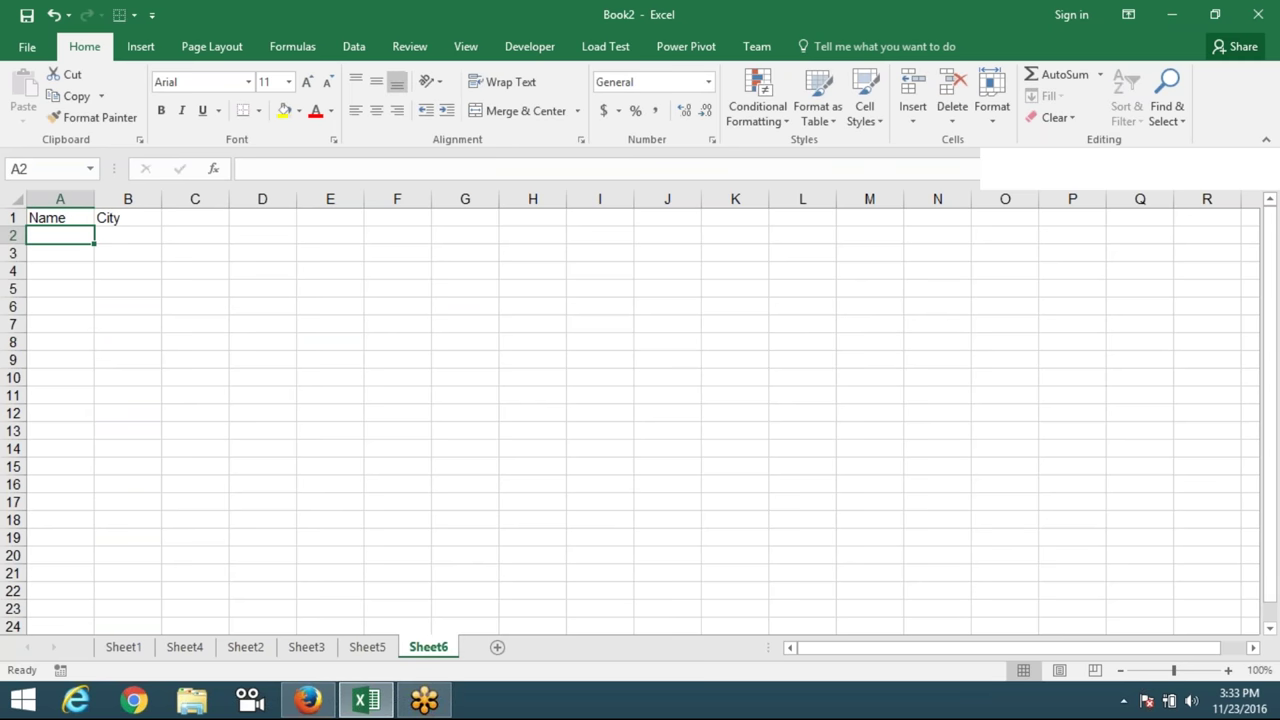
{"action": "type", "text": "Punee"}
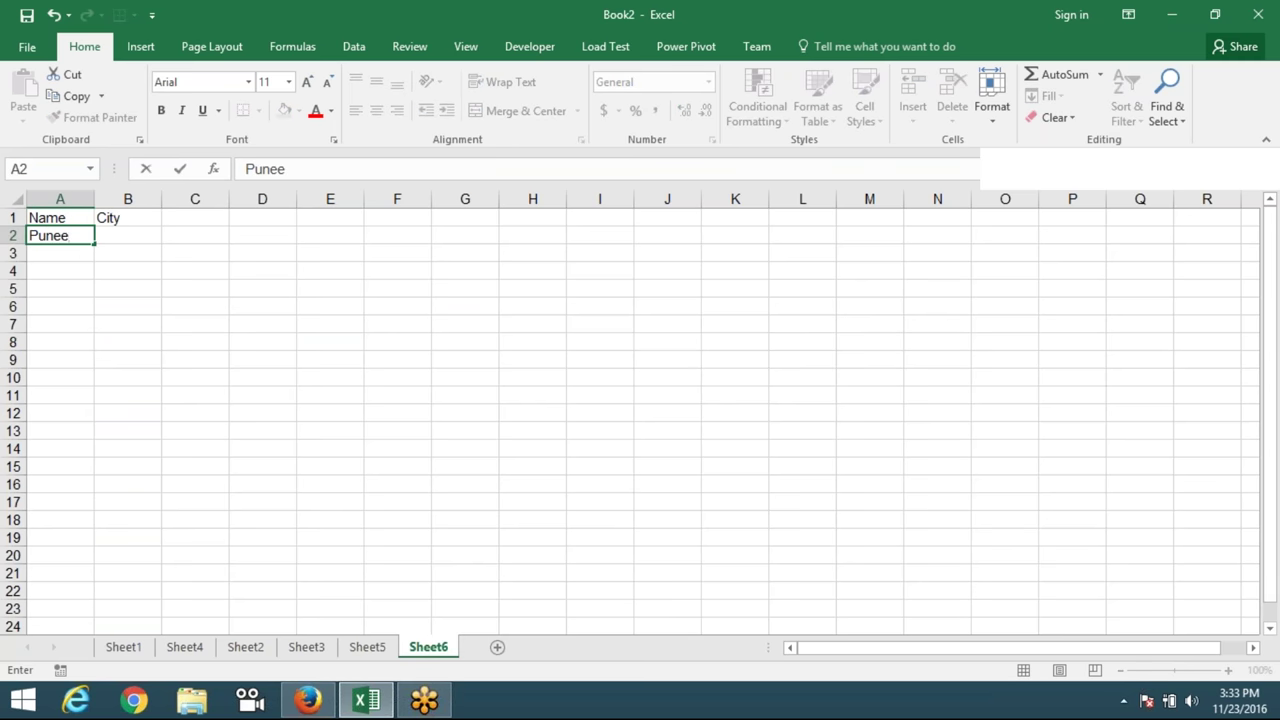
{"action": "type", "text": "t"}
{"action": "key", "text": "Return"}
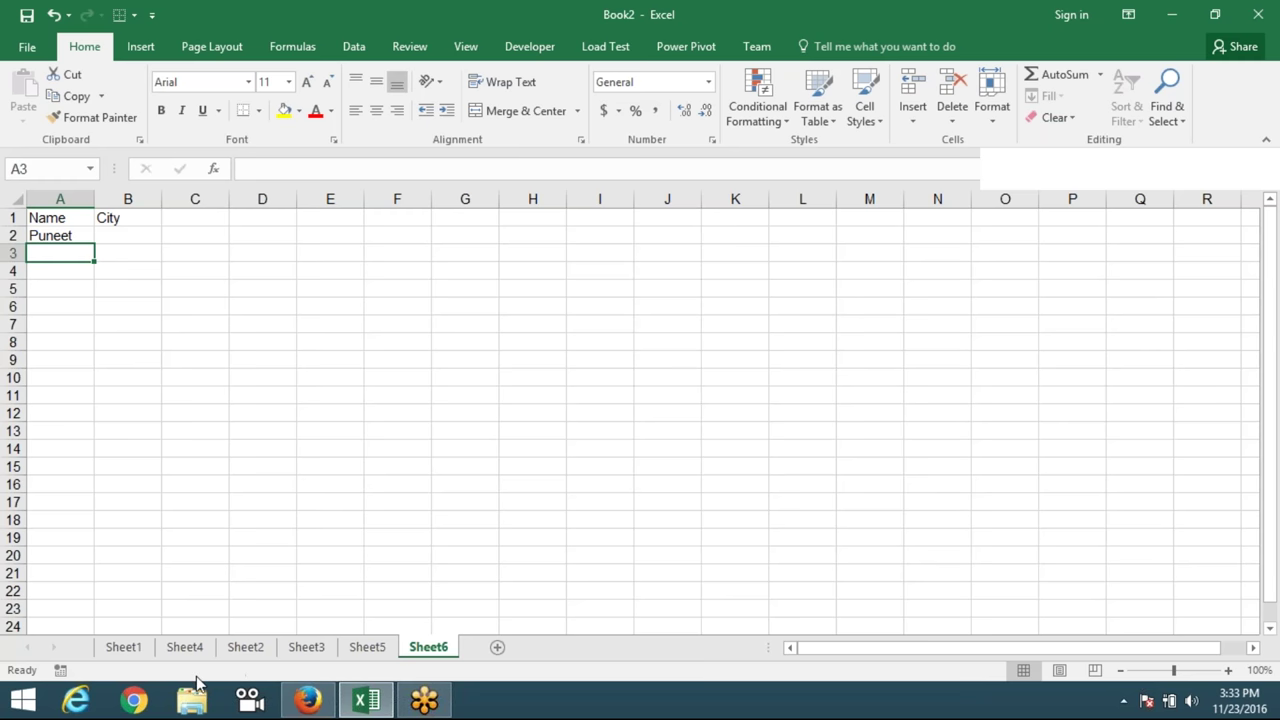
Fill the name list down column A and the city Delhi down column B.
{"action": "left_click", "coordinate": [88, 240]}
{"action": "left_click_drag", "start_coordinate": [93, 248], "coordinate": [94, 540]}
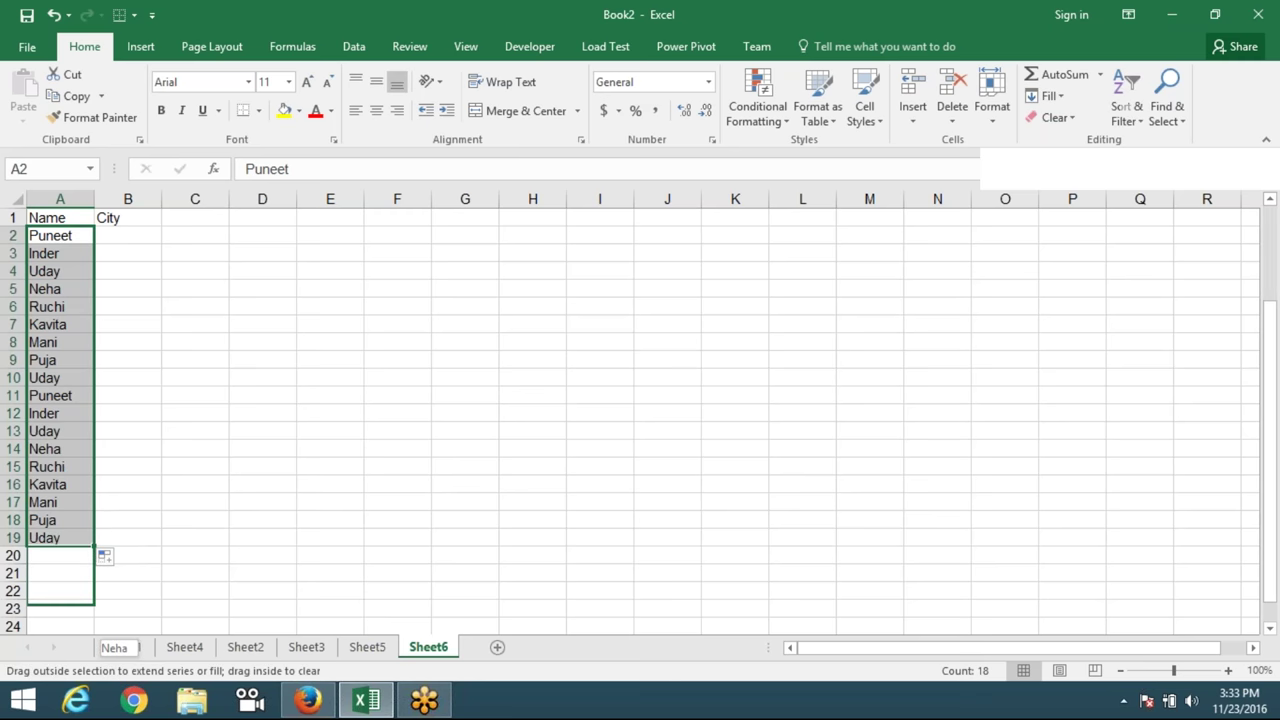
{"action": "left_click_drag", "start_coordinate": [92, 561], "coordinate": [94, 625]}
{"action": "left_click", "coordinate": [121, 240]}
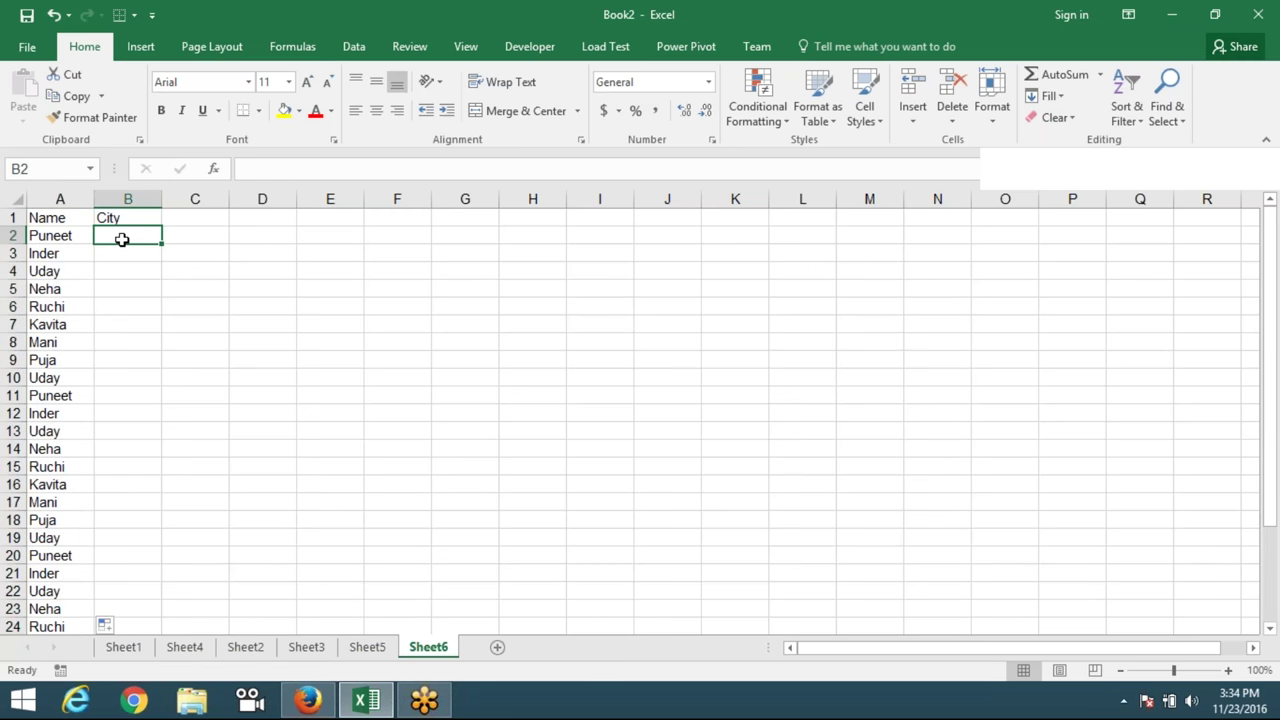
{"action": "type", "text": "Delhi"}
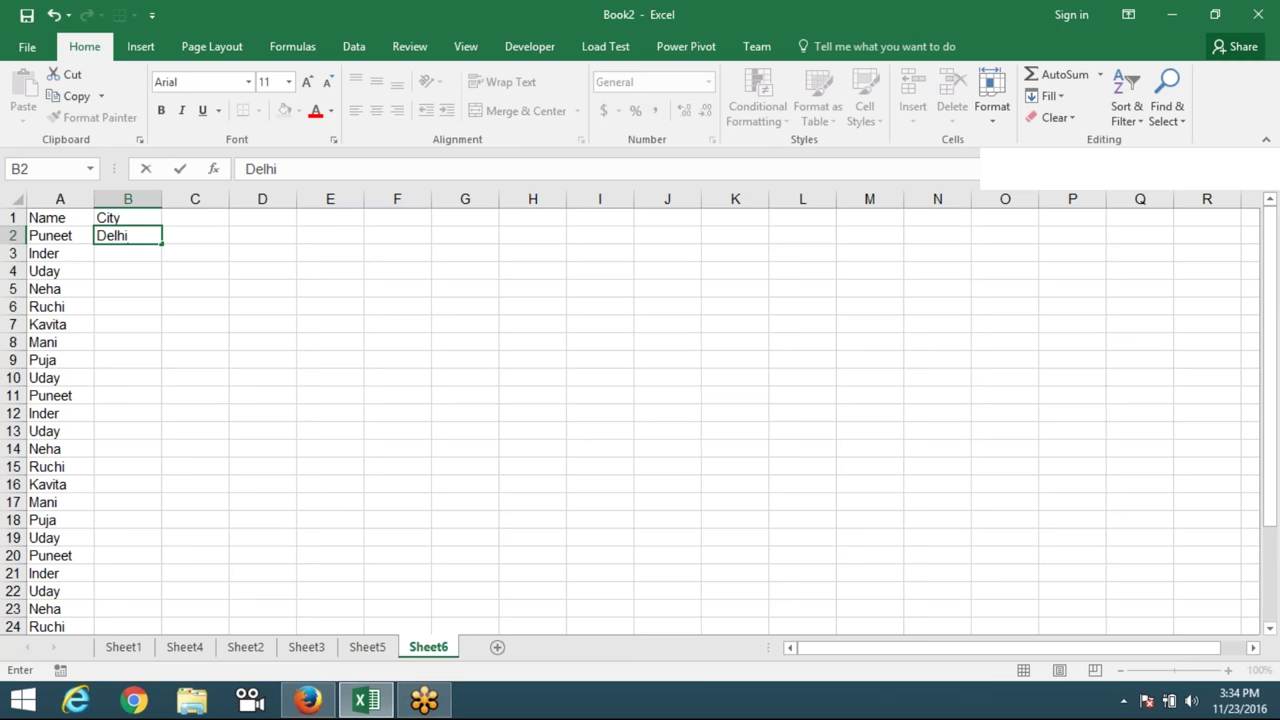
{"action": "key", "text": "Return"}
{"action": "left_click", "coordinate": [123, 236]}
{"action": "double_click", "coordinate": [164, 246]}
Add a Sales header in C1 and fill =RANDBETWEEN(10,90) down column C.
{"action": "left_click", "coordinate": [200, 216]}
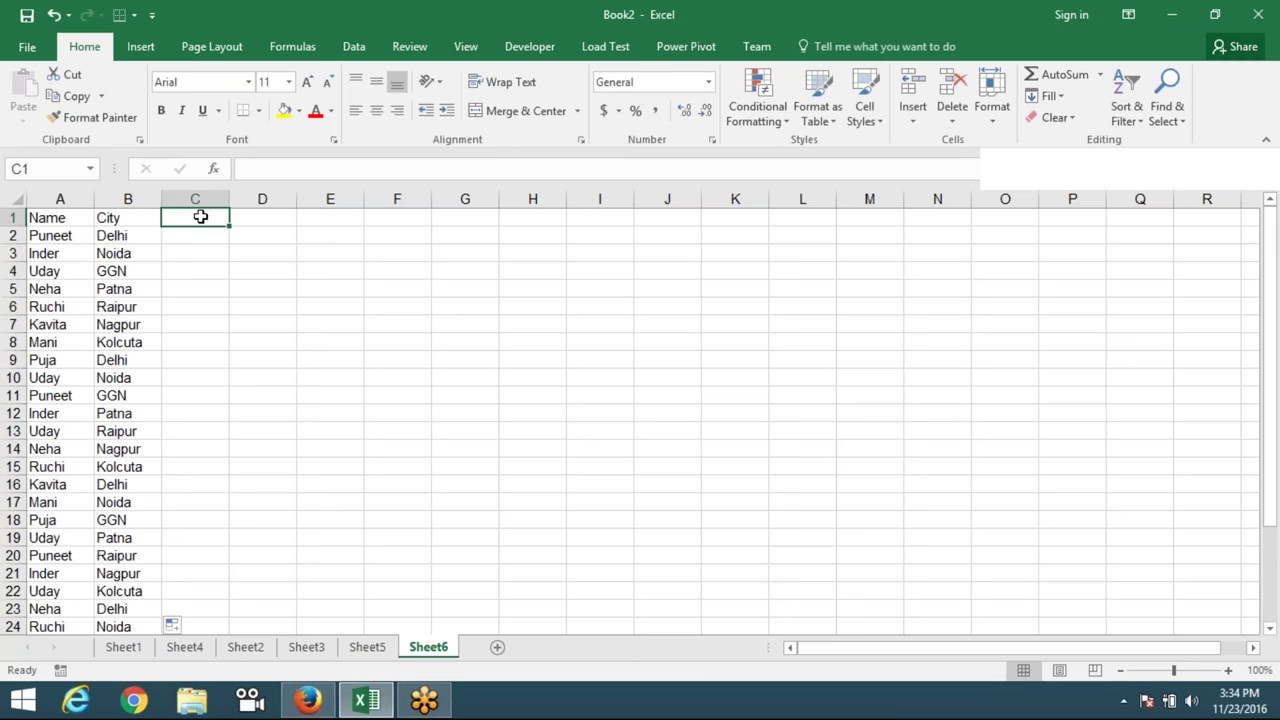
{"action": "type", "text": "Sales"}
{"action": "key", "text": "Return"}
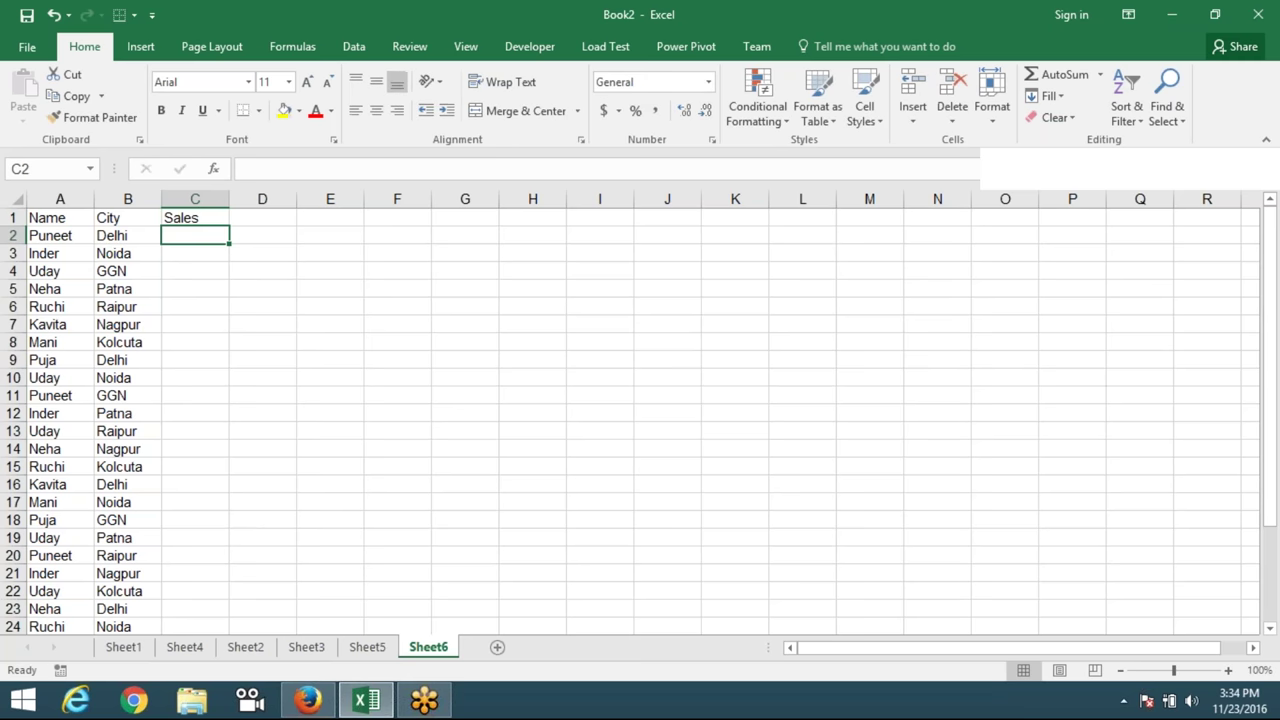
{"action": "type", "text": "=ra"}
{"action": "key", "text": "Down"}
{"action": "key", "text": "Down"}
{"action": "key", "text": "Tab"}
{"action": "type", "text": "10"}
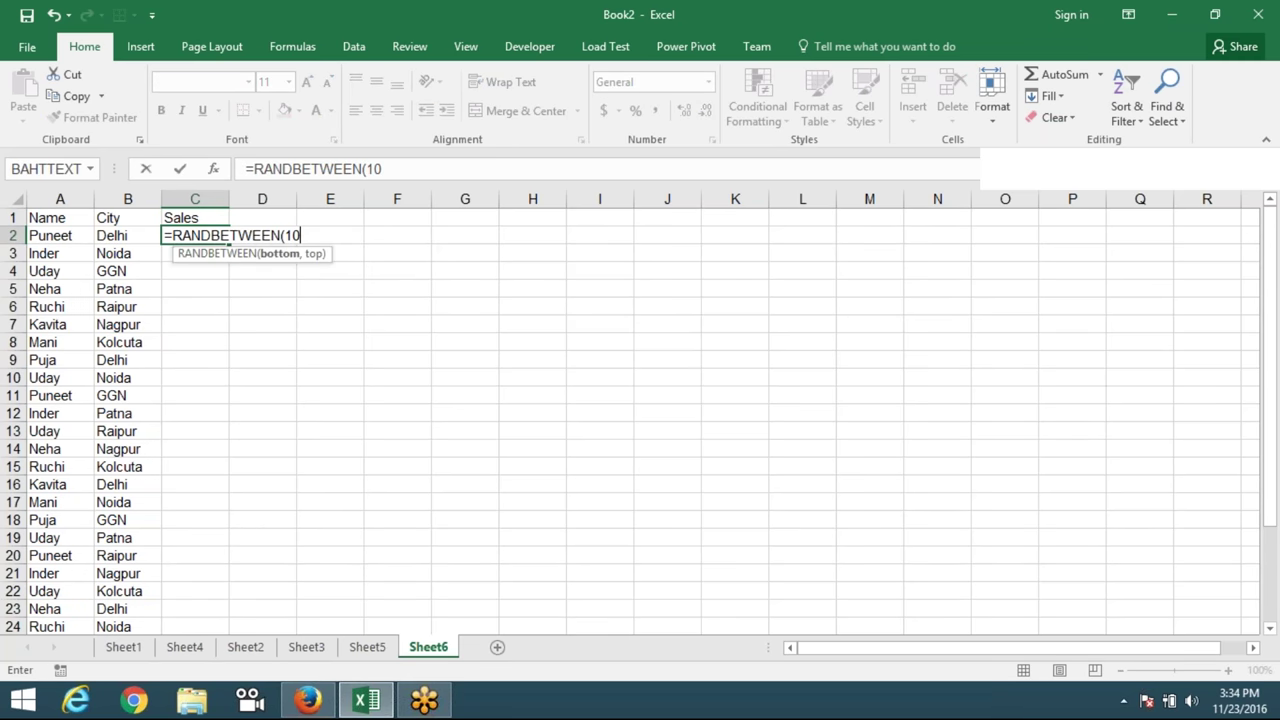
{"action": "type", "text": ",90"}
{"action": "key", "text": "Return"}
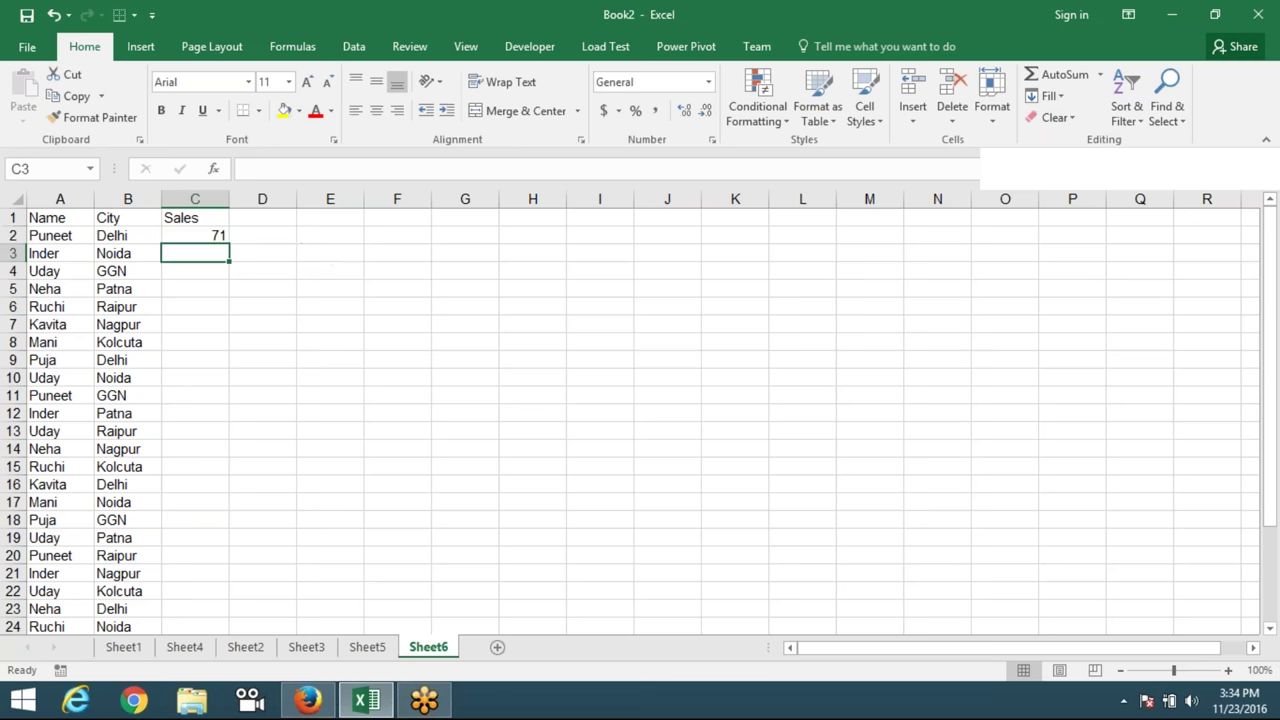
{"action": "left_click", "coordinate": [200, 233]}
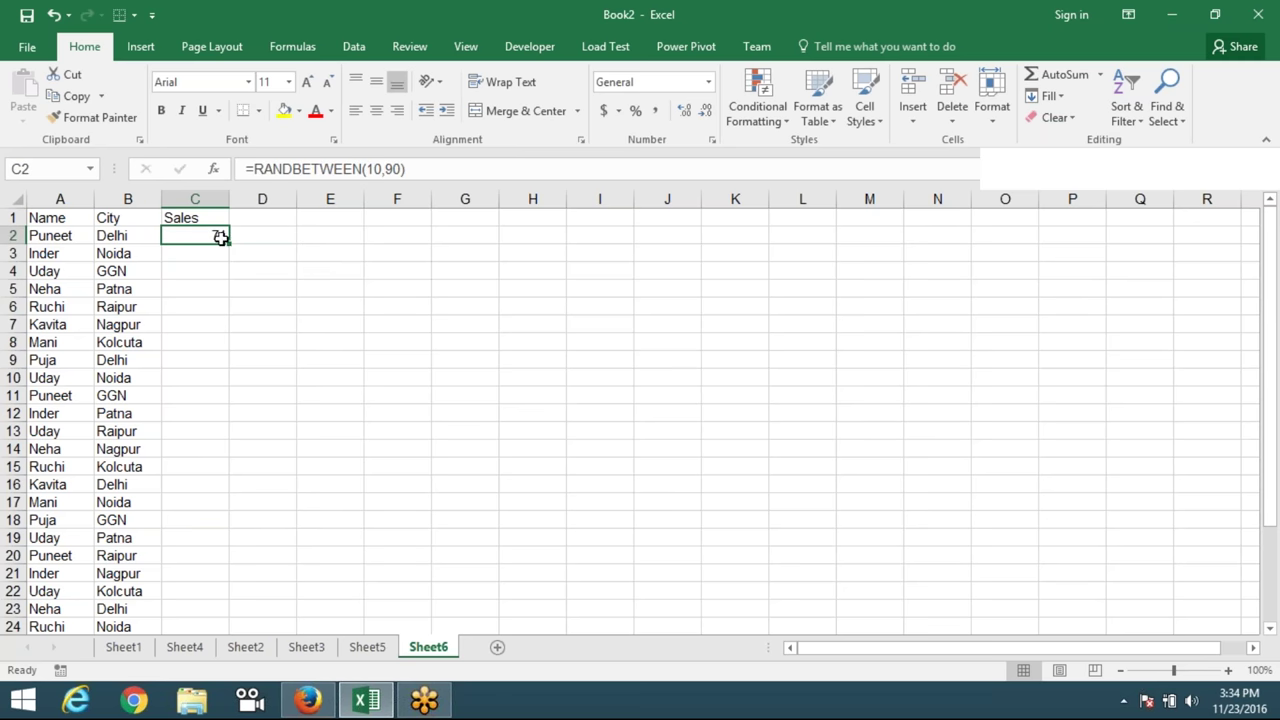
{"action": "double_click", "coordinate": [224, 240]}
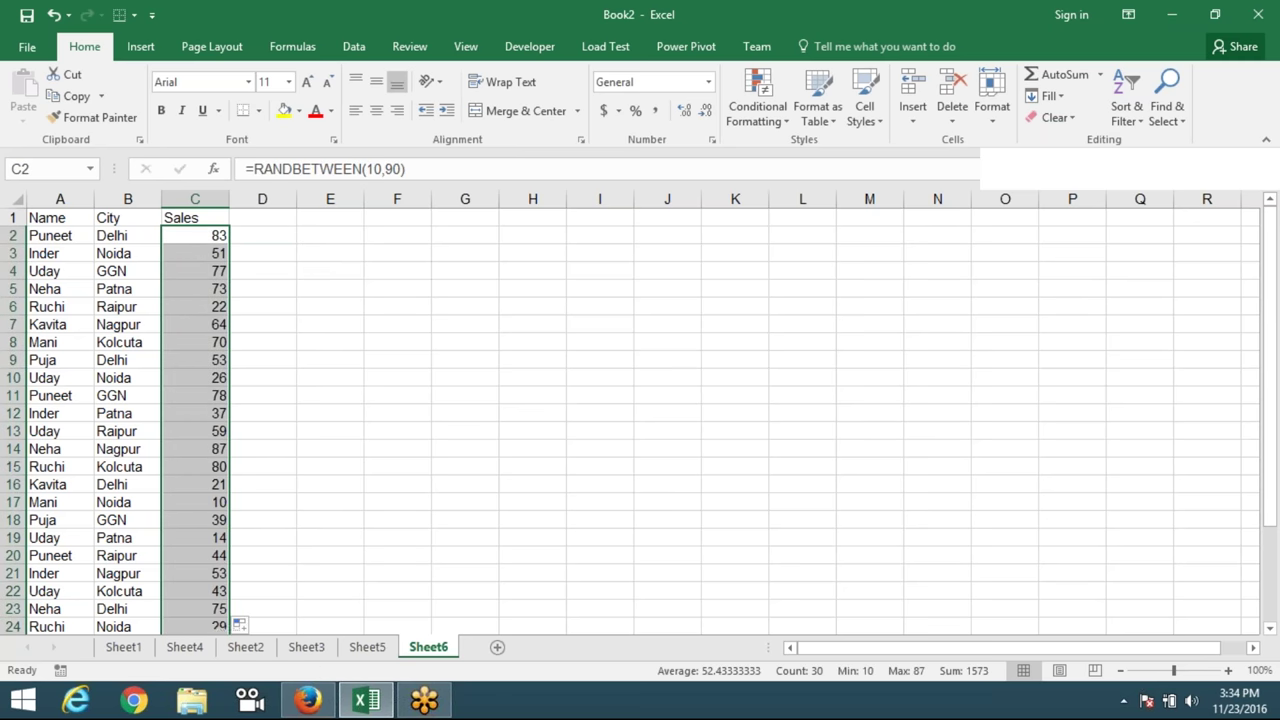
Paste the random sales back over themselves as fixed values.
{"action": "key", "text": "ctrl+c"}
{"action": "left_click", "coordinate": [23, 121]}
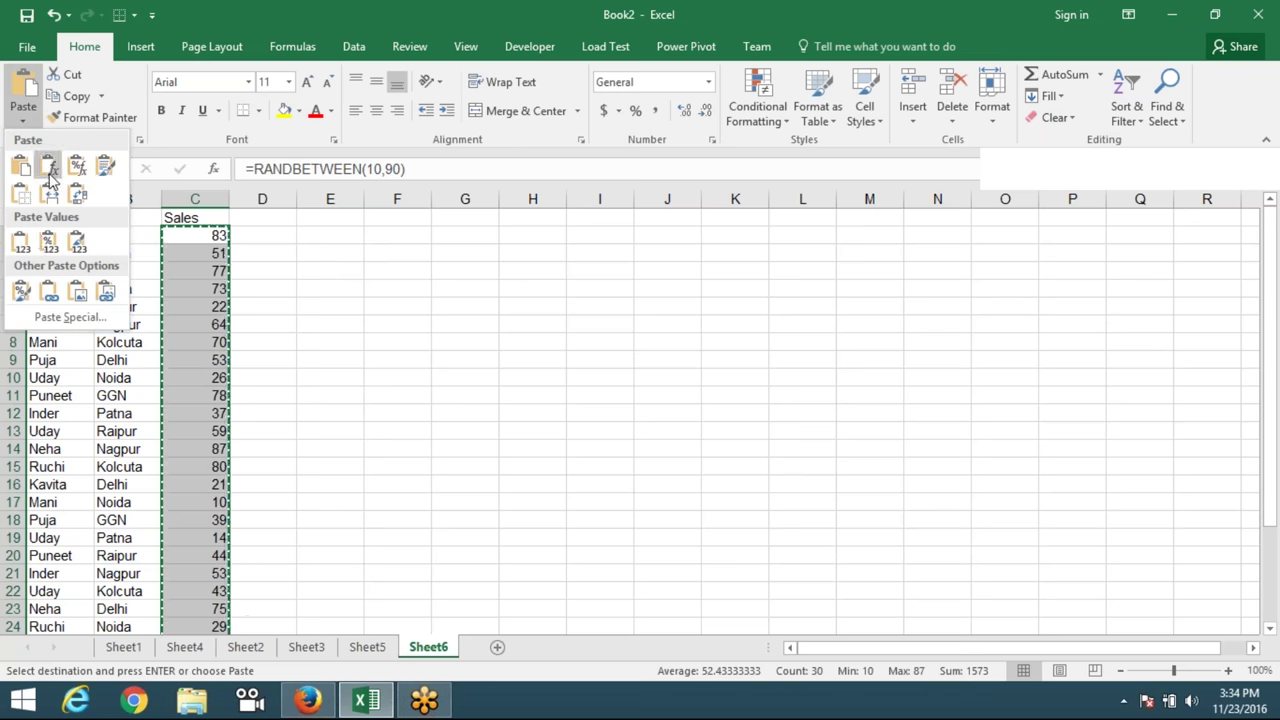
{"action": "left_click", "coordinate": [21, 242]}
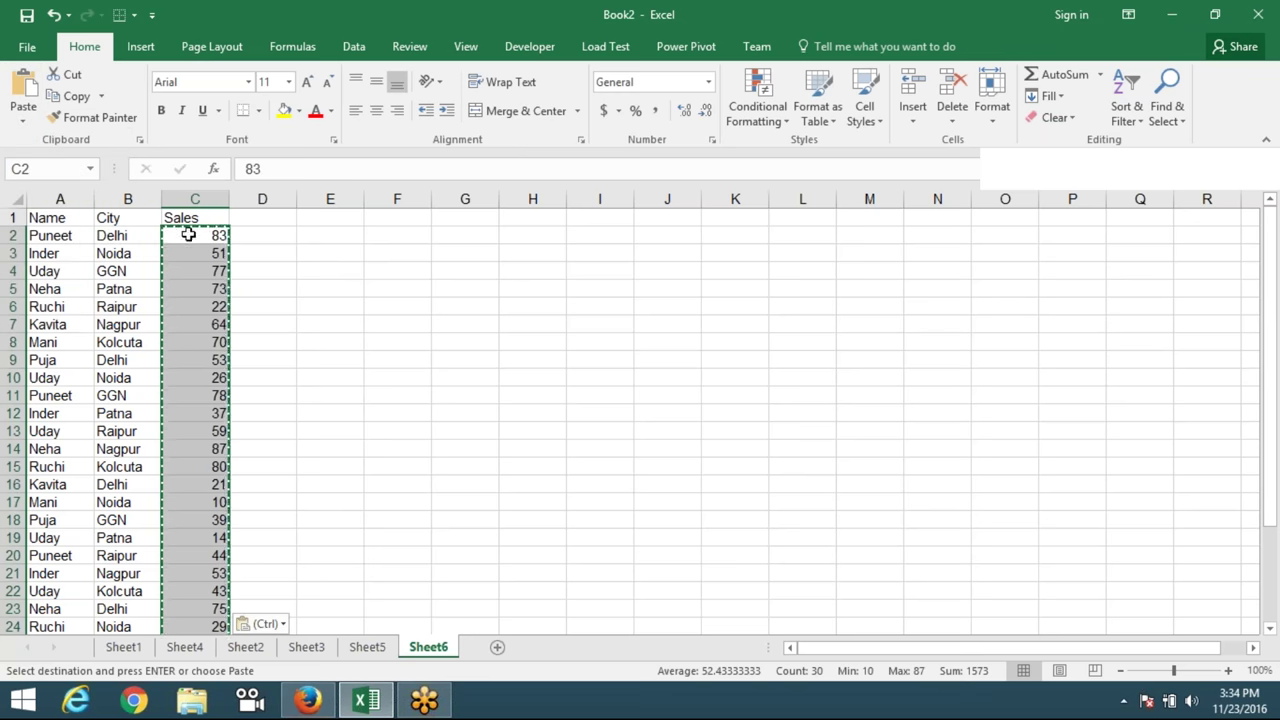
Copy the Sales header into cell I3.
{"action": "left_click", "coordinate": [188, 218]}
{"action": "key", "text": "ctrl+c"}
{"action": "left_click", "coordinate": [577, 251]}
{"action": "key", "text": "ctrl+v"}
Copy the Name and City headings to G3 and the first name and Delhi to G4.
{"action": "left_click", "coordinate": [391, 277]}
{"action": "left_click_drag", "start_coordinate": [70, 217], "coordinate": [125, 217]}
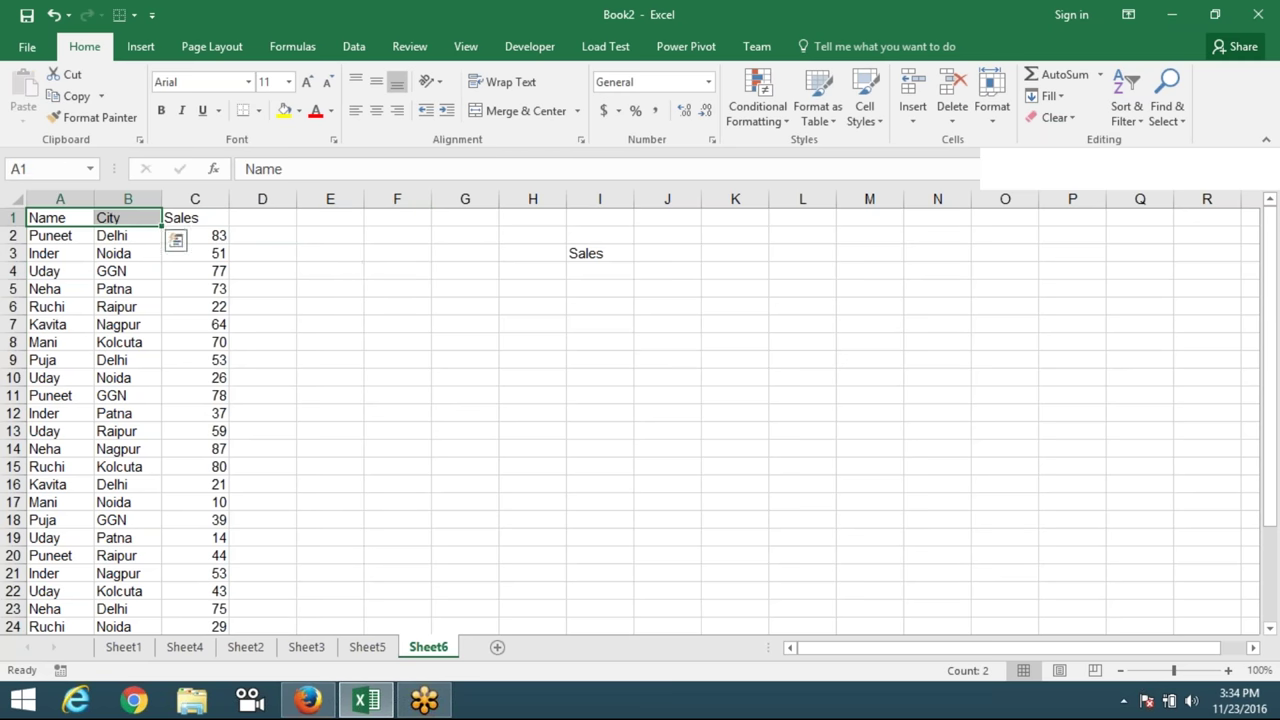
{"action": "key", "text": "ctrl+c"}
{"action": "left_click", "coordinate": [456, 254]}
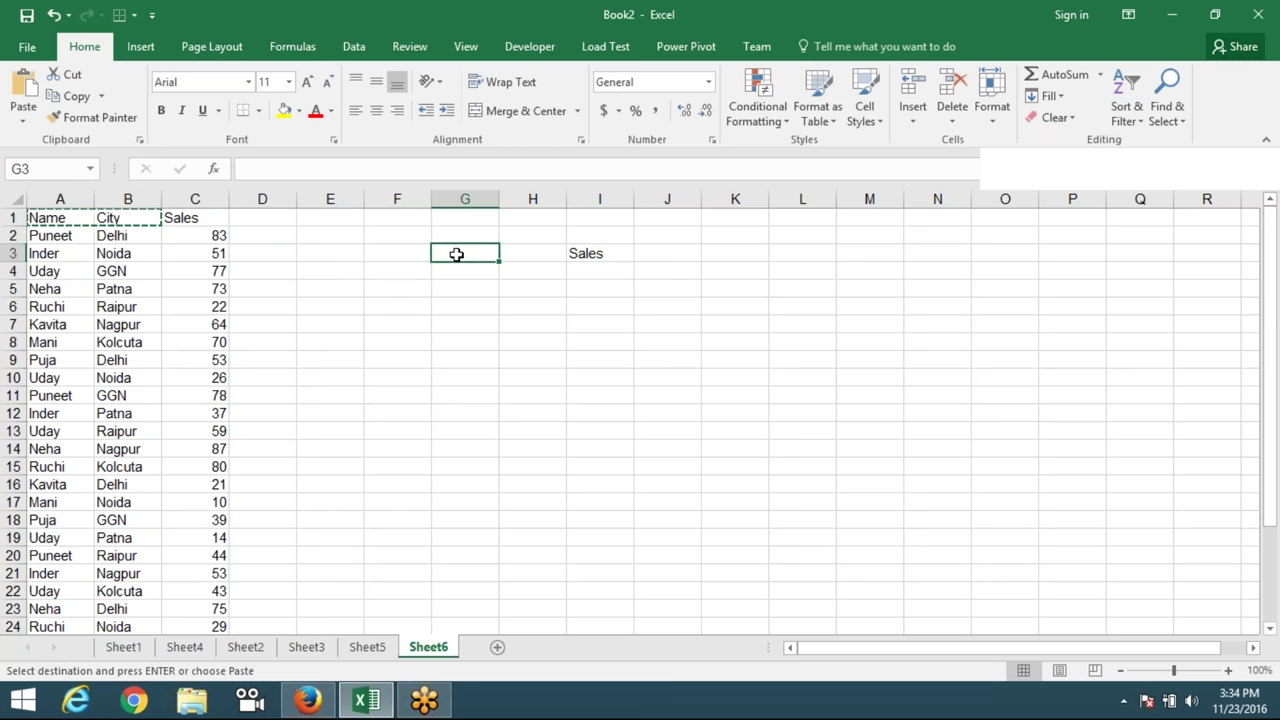
{"action": "key", "text": "ctrl+v"}
{"action": "left_click", "coordinate": [435, 283]}
{"action": "left_click_drag", "start_coordinate": [62, 236], "coordinate": [104, 236]}
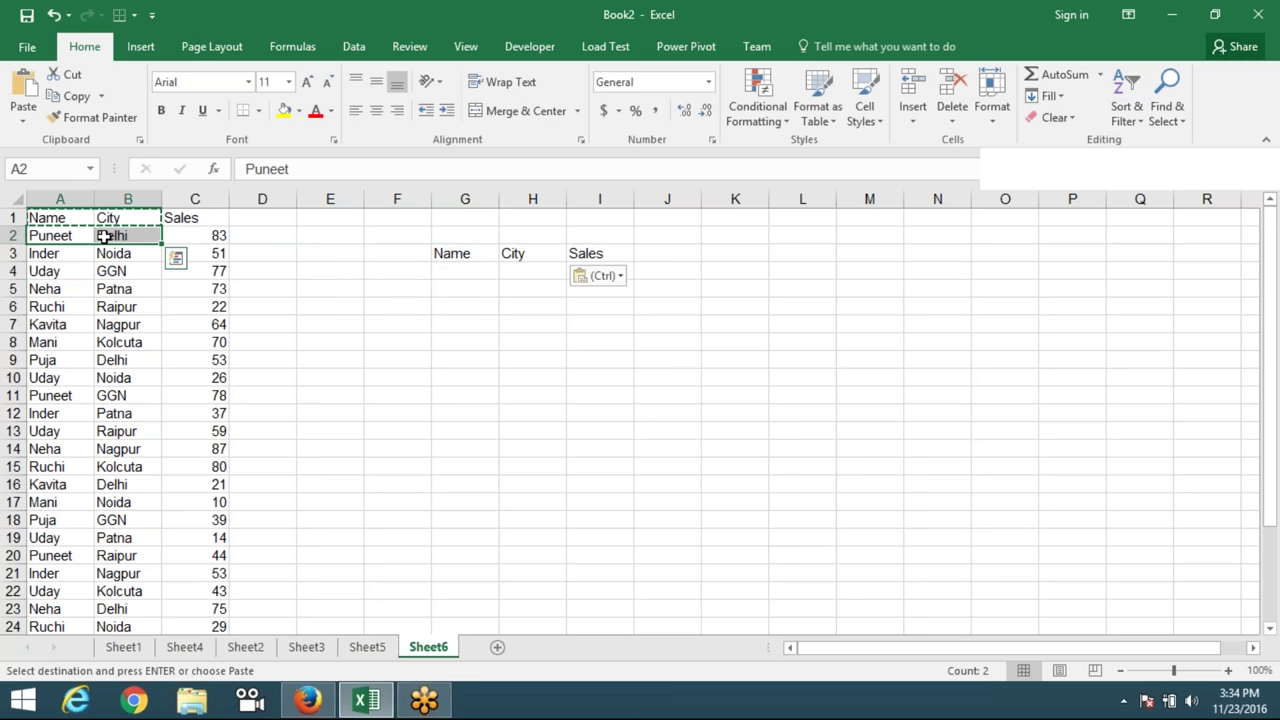
{"action": "key", "text": "ctrl+c"}
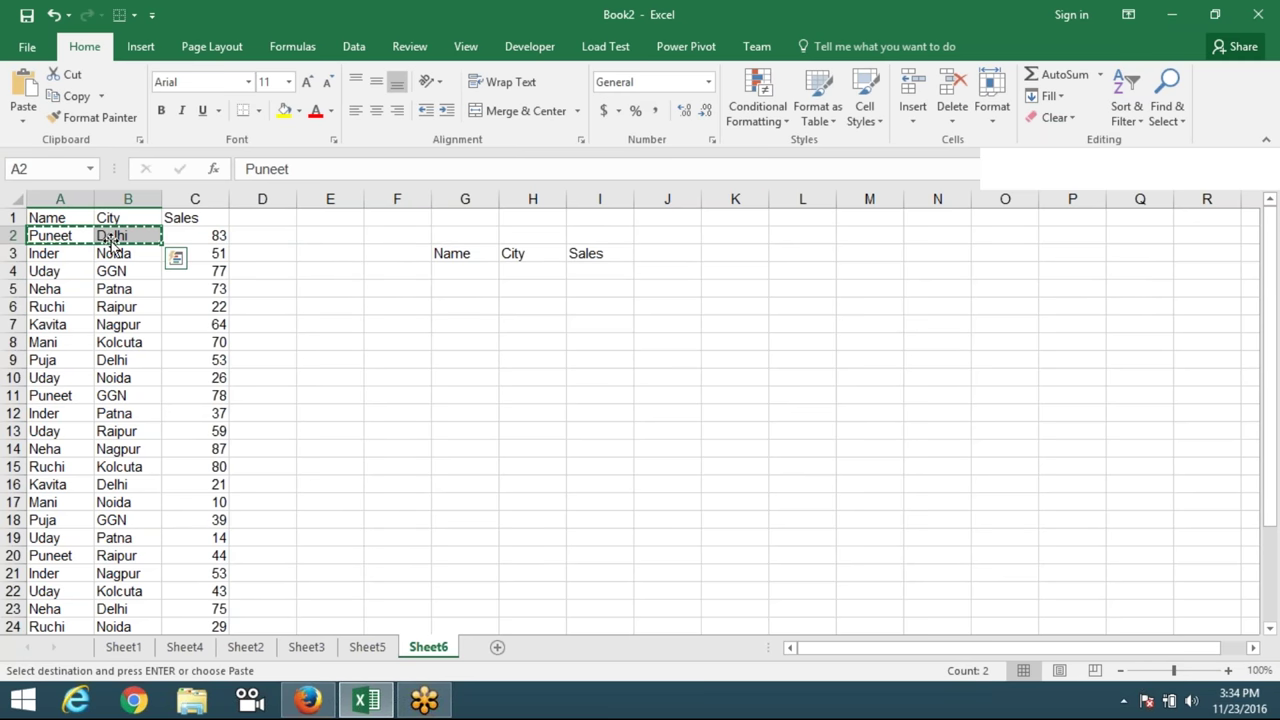
{"action": "left_click", "coordinate": [450, 269]}
{"action": "key", "text": "ctrl+v"}
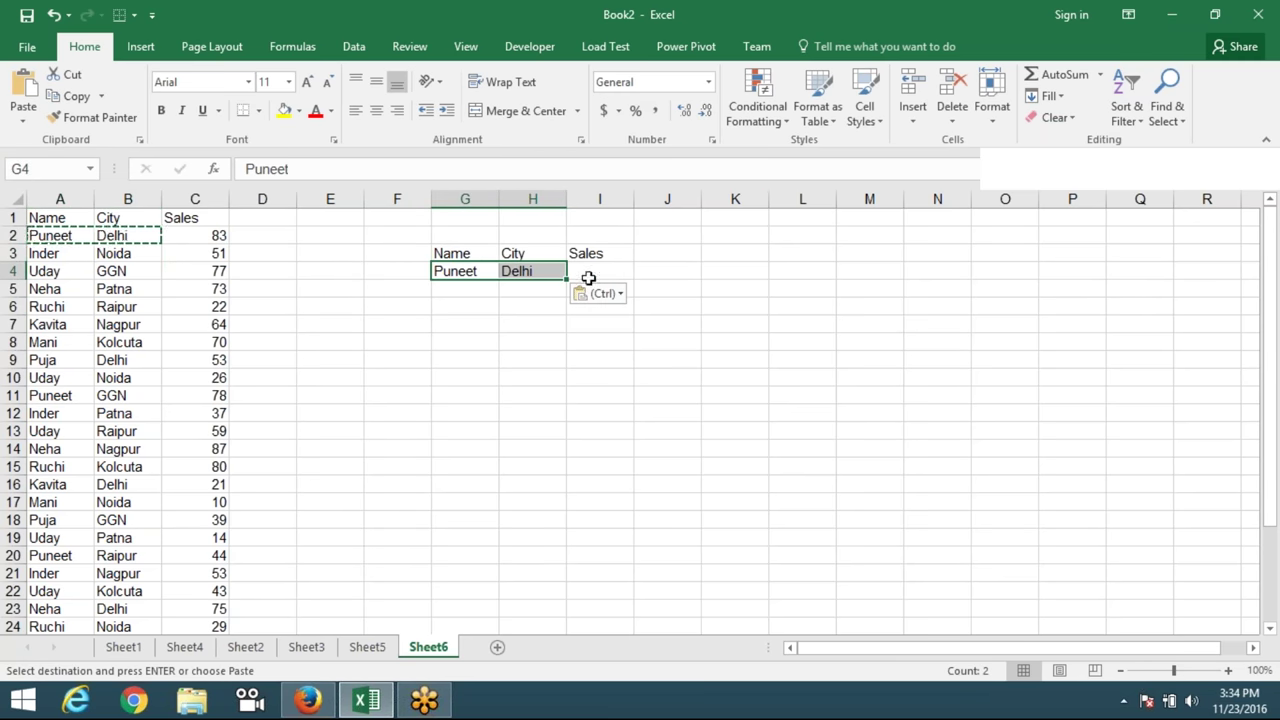
{"action": "key", "text": "Escape"}
Select the whole of column A, abandoning a formula started in I4.
{"action": "left_click", "coordinate": [589, 273]}
{"action": "type", "text": "="}
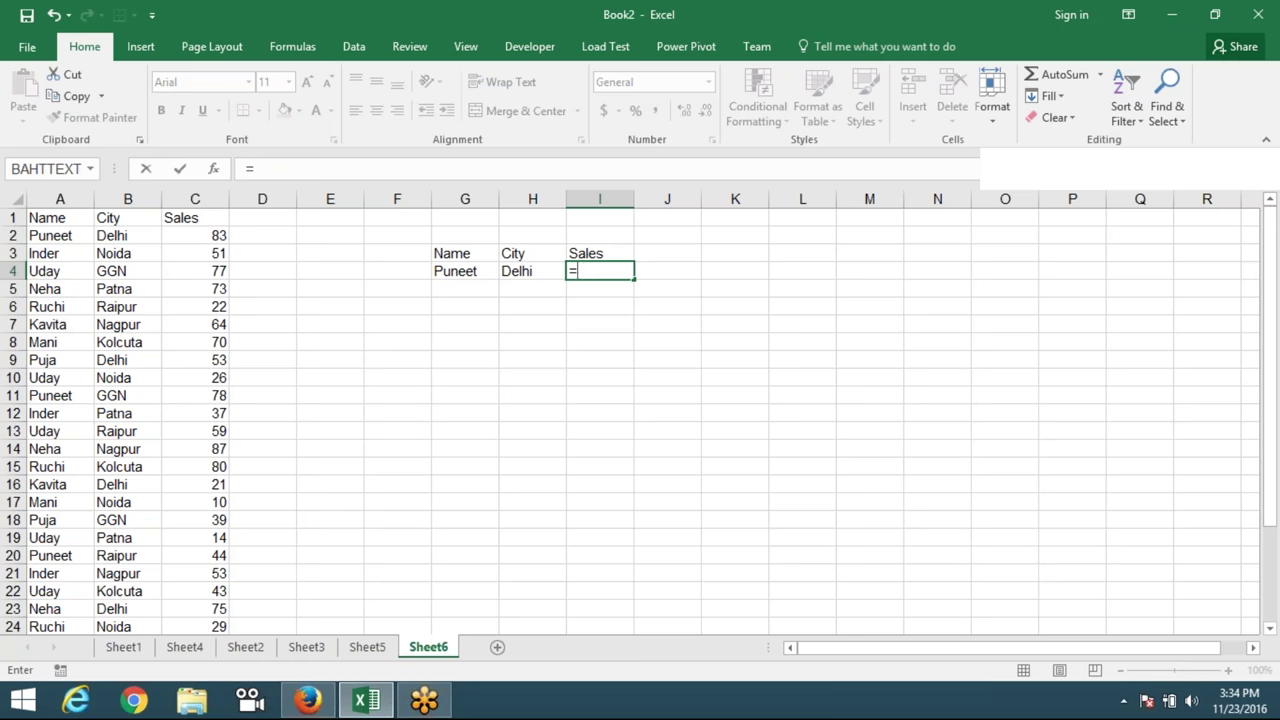
{"action": "key", "text": "Escape"}
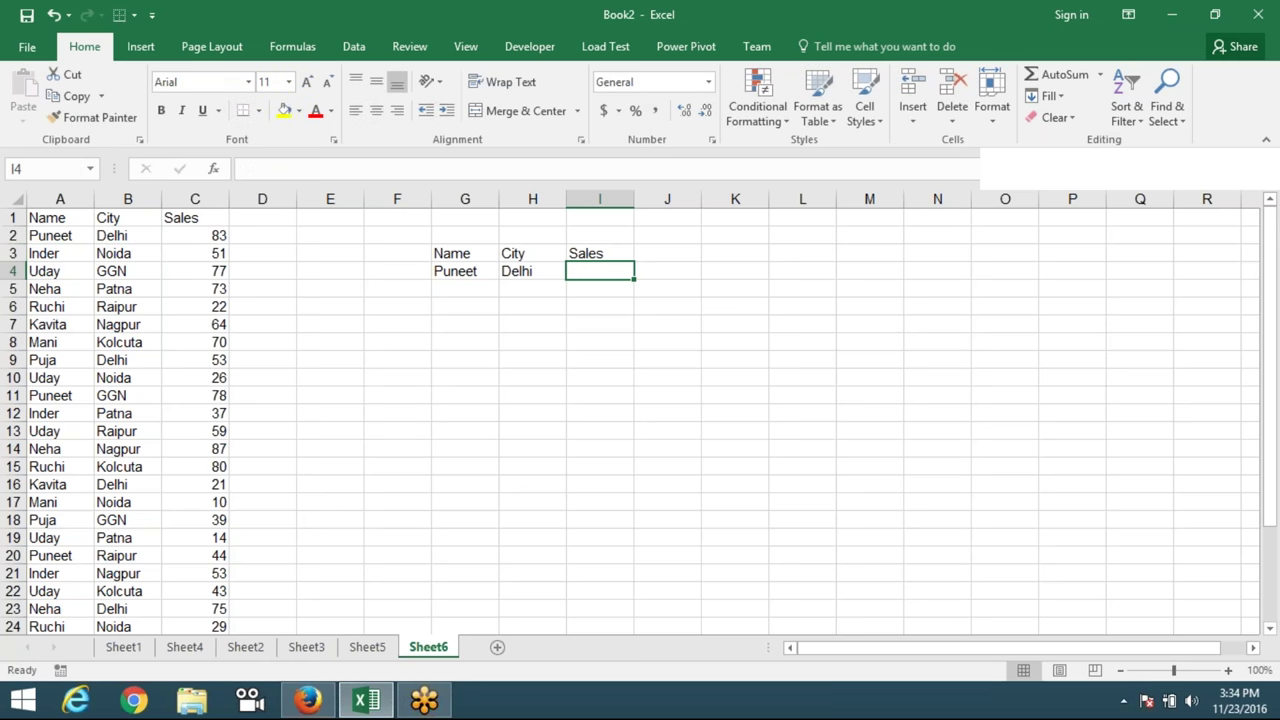
{"action": "key", "text": "Left"}
{"action": "key", "text": "Left"}
{"action": "key", "text": "Left"}
{"action": "key", "text": "Left"}
{"action": "key", "text": "Left"}
{"action": "key", "text": "Left"}
{"action": "key", "text": "Left"}
{"action": "key", "text": "Left"}
{"action": "key", "text": "ctrl+space"}
Insert a blank column before Name and join row 2's name and city in A2.
{"action": "key", "text": "ctrl+shift+plus"}
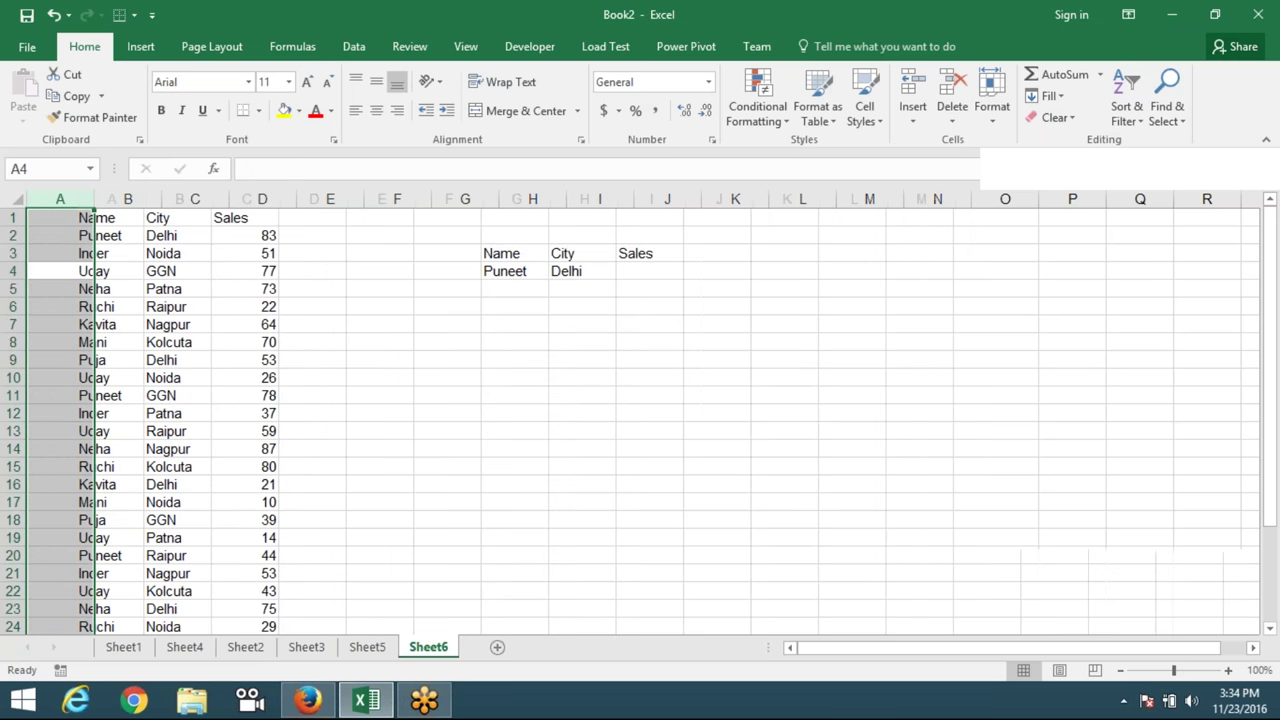
{"action": "key", "text": "Up"}
{"action": "key", "text": "Up"}
{"action": "type", "text": "="}
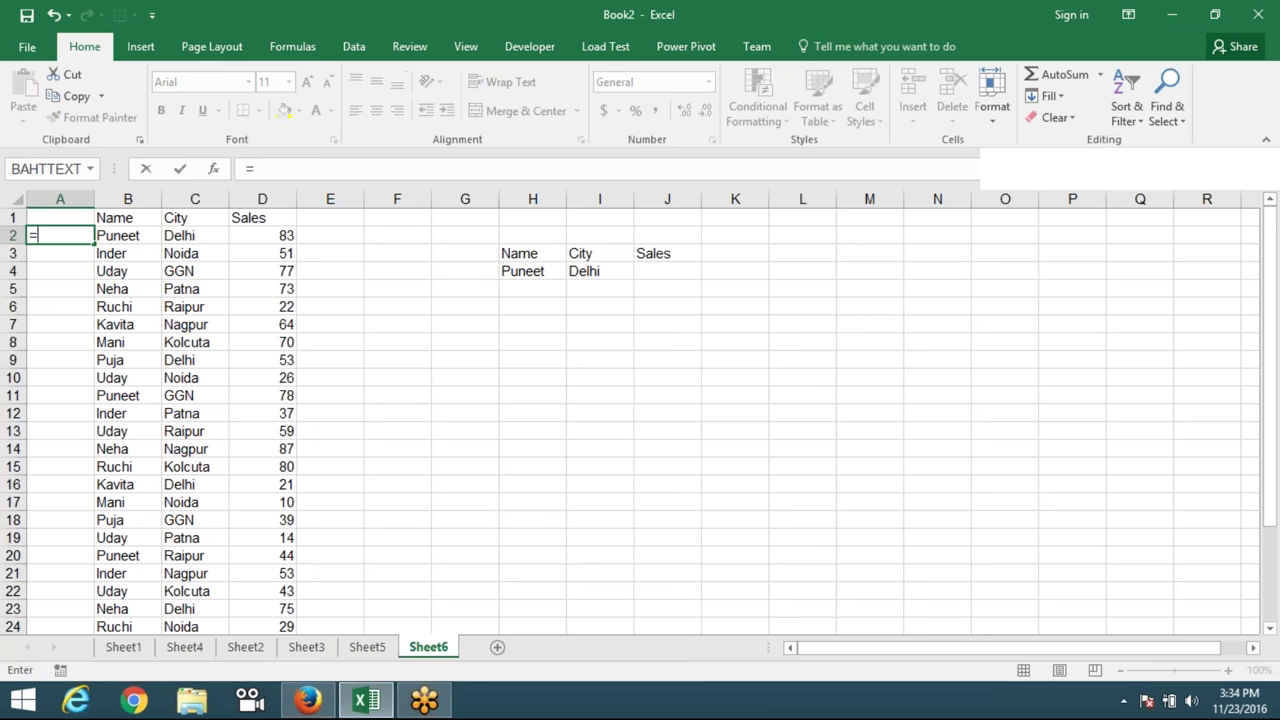
{"action": "key", "text": "Right"}
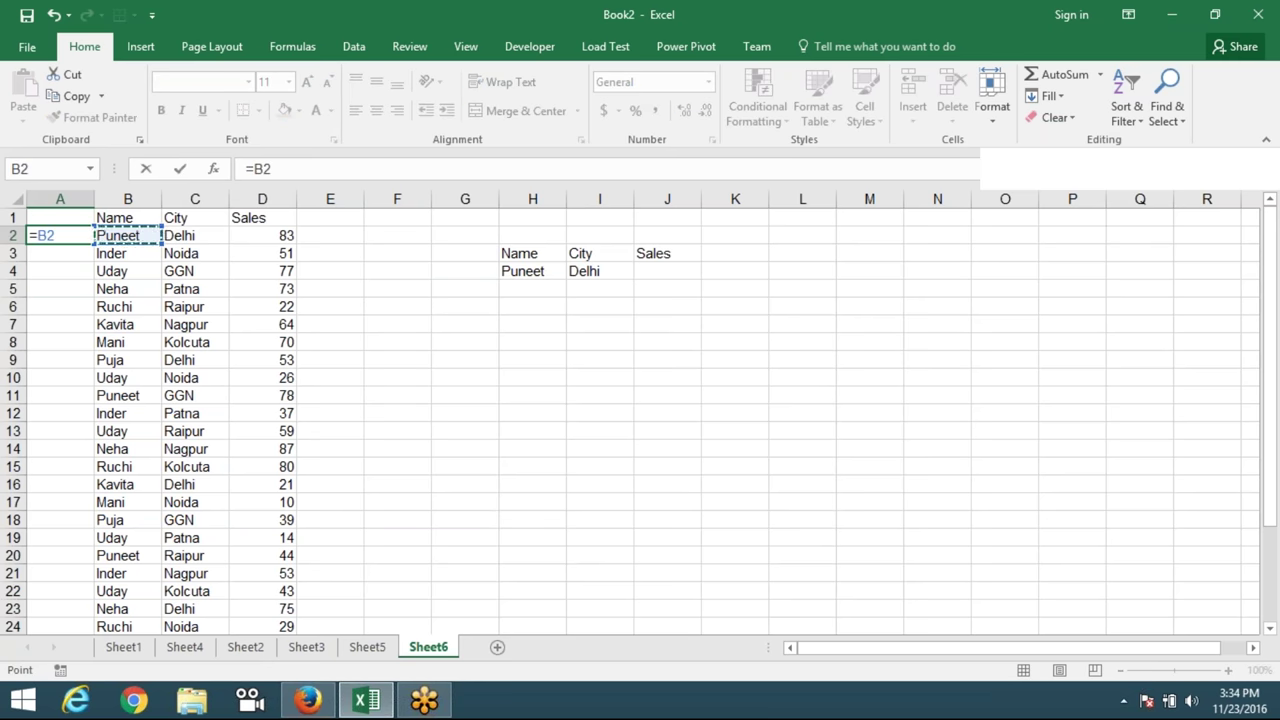
{"action": "type", "text": "&"}
{"action": "key", "text": "Right"}
{"action": "key", "text": "Right"}
{"action": "key", "text": "Right"}
{"action": "key", "text": "Left"}
{"action": "key", "text": "Return"}
{"action": "key", "text": "Up"}
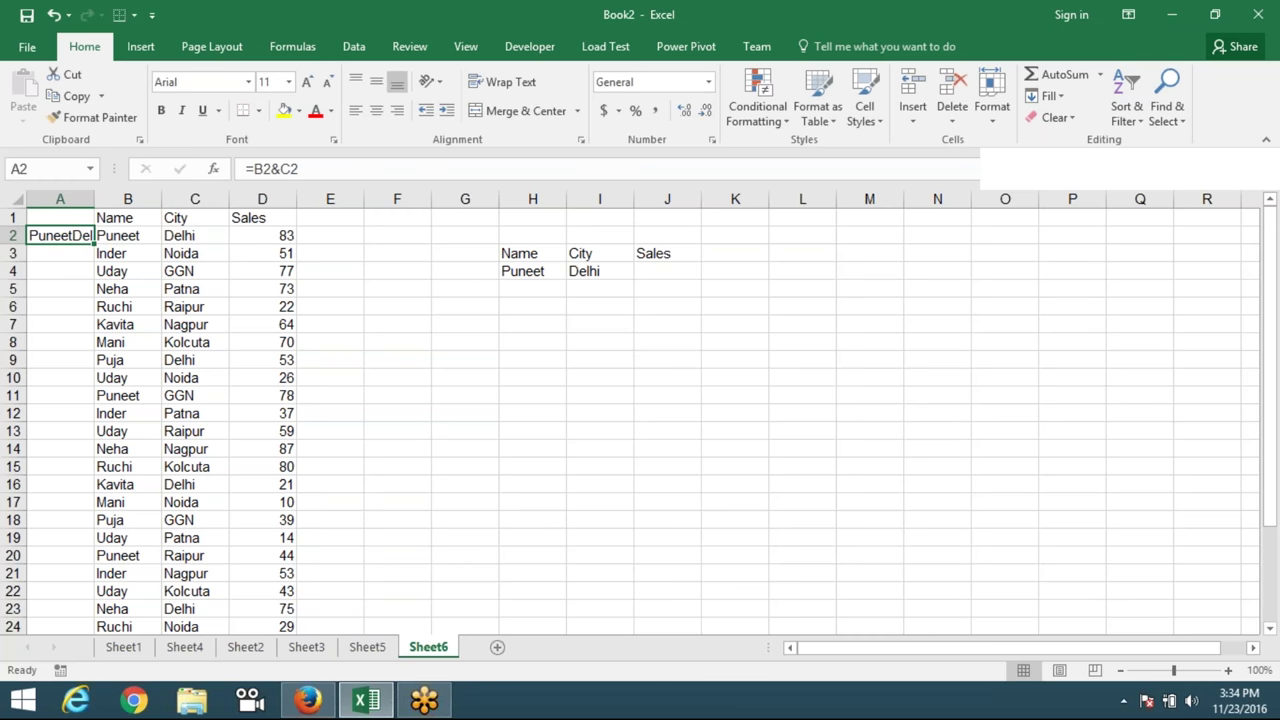
{"action": "double_click", "coordinate": [95, 199]}
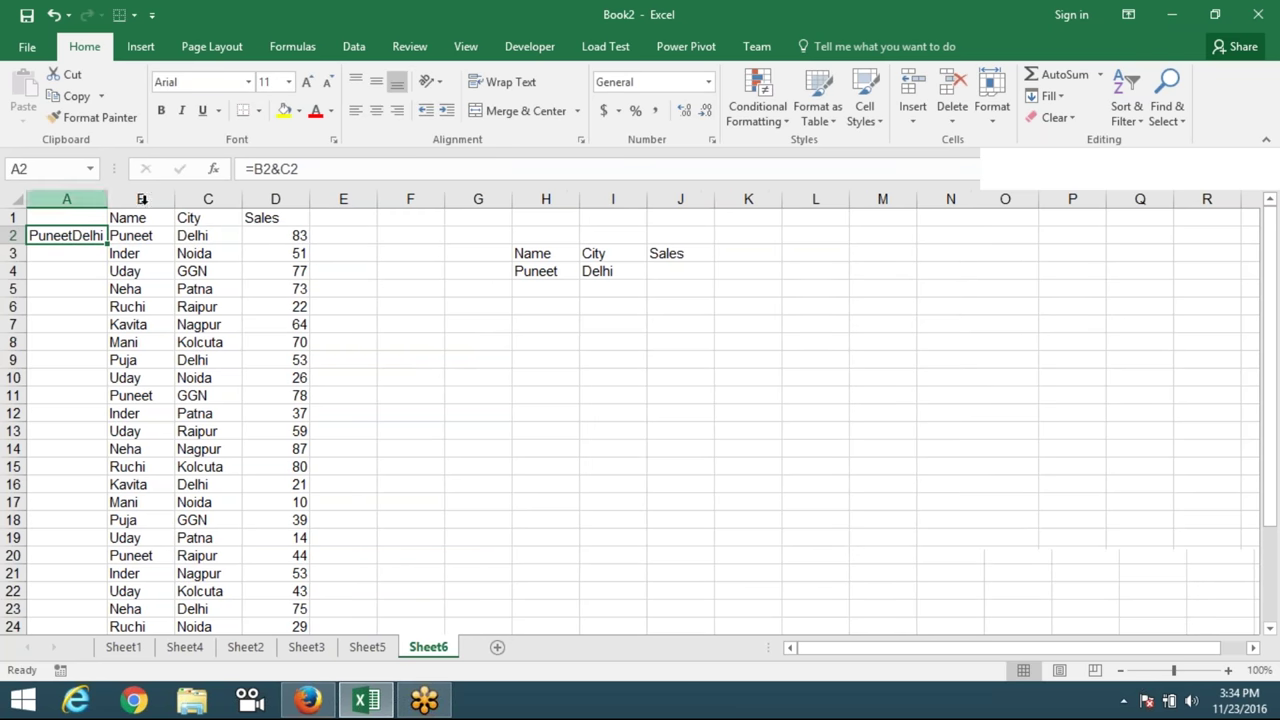
Change A2 to =B2&"-"&C2, autofit column A, and fill the key down every row.
{"action": "left_click", "coordinate": [280, 168]}
{"action": "type", "text": "\"-\""}
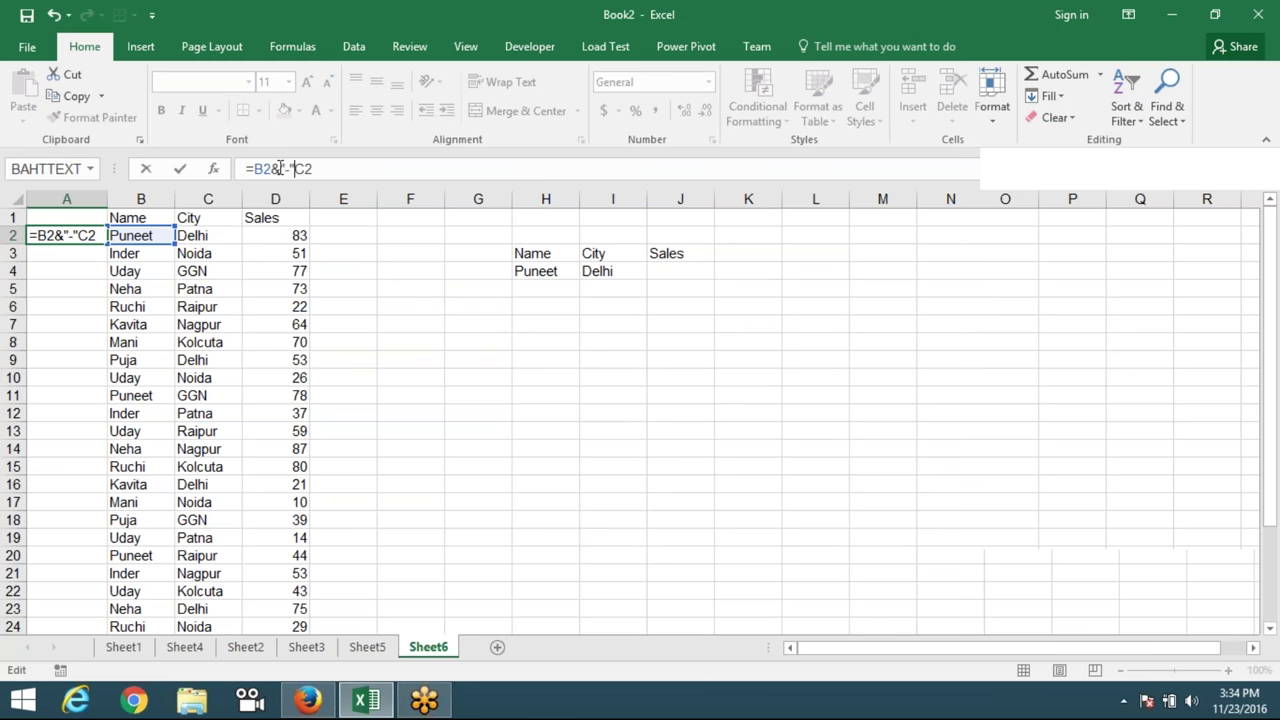
{"action": "type", "text": "&"}
{"action": "key", "text": "Return"}
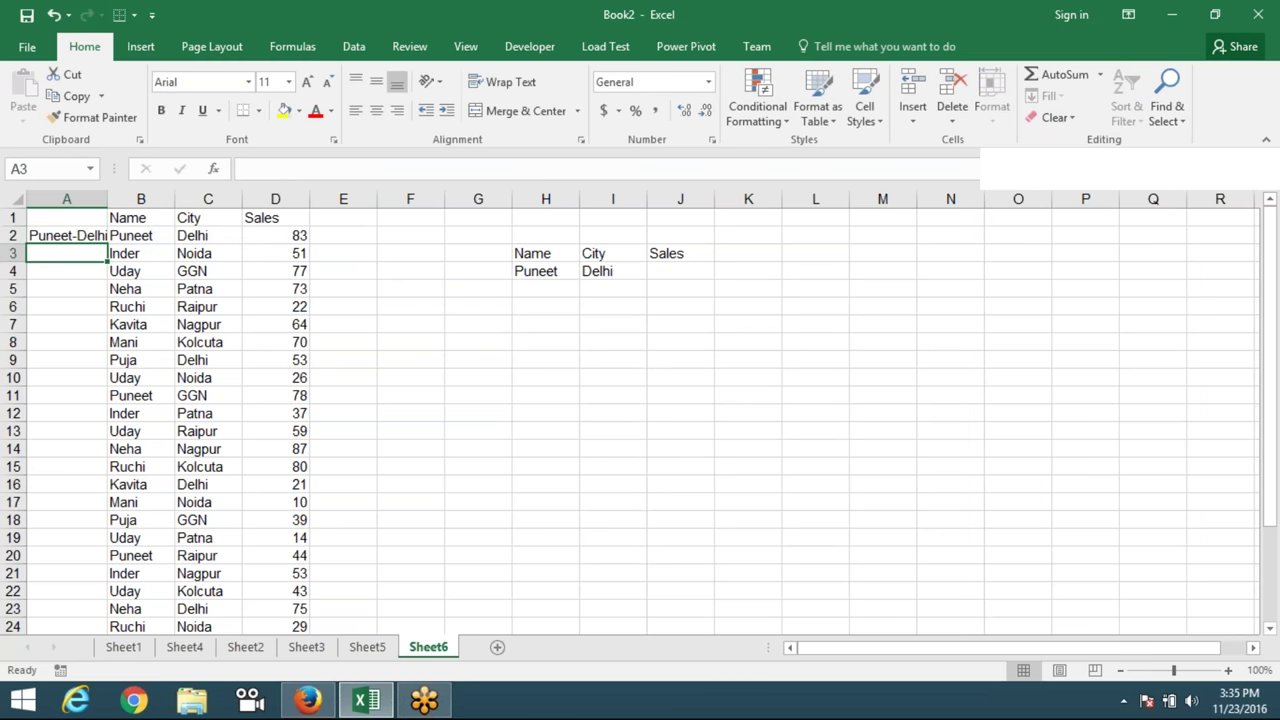
{"action": "key", "text": "Up"}
{"action": "left_click", "coordinate": [100, 212]}
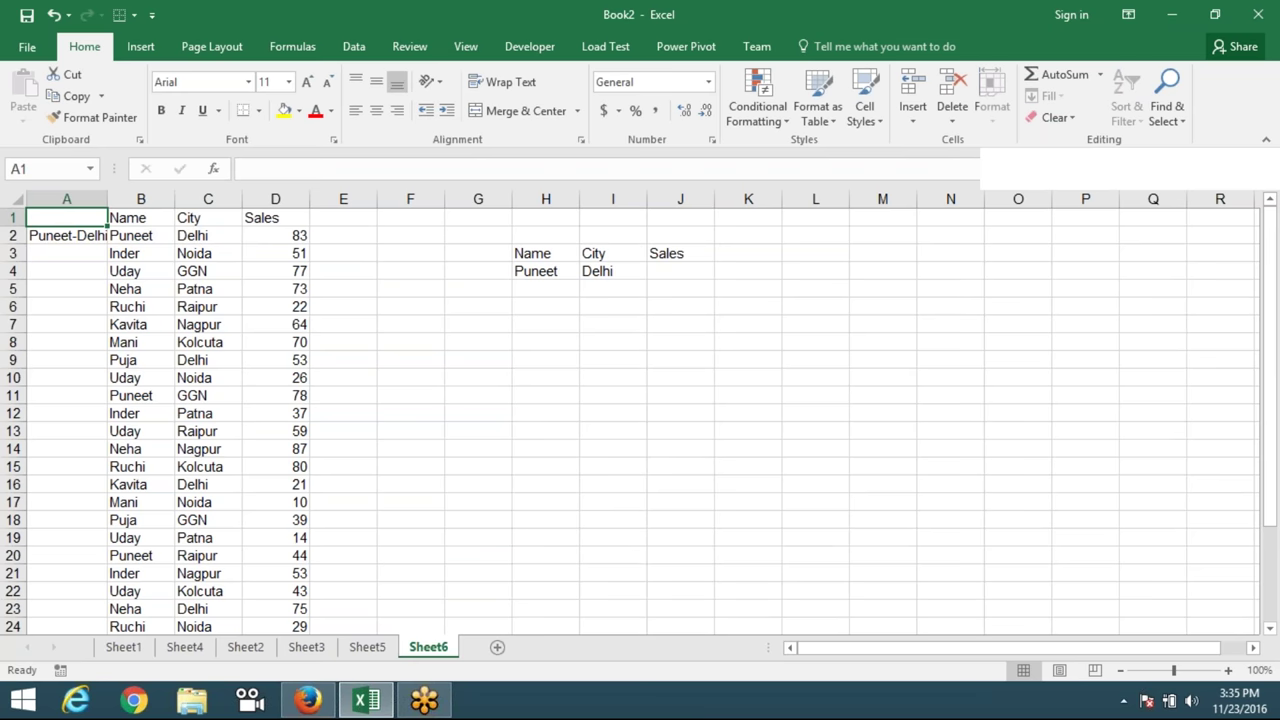
{"action": "double_click", "coordinate": [108, 199]}
{"action": "left_click", "coordinate": [100, 237]}
{"action": "double_click", "coordinate": [111, 244]}
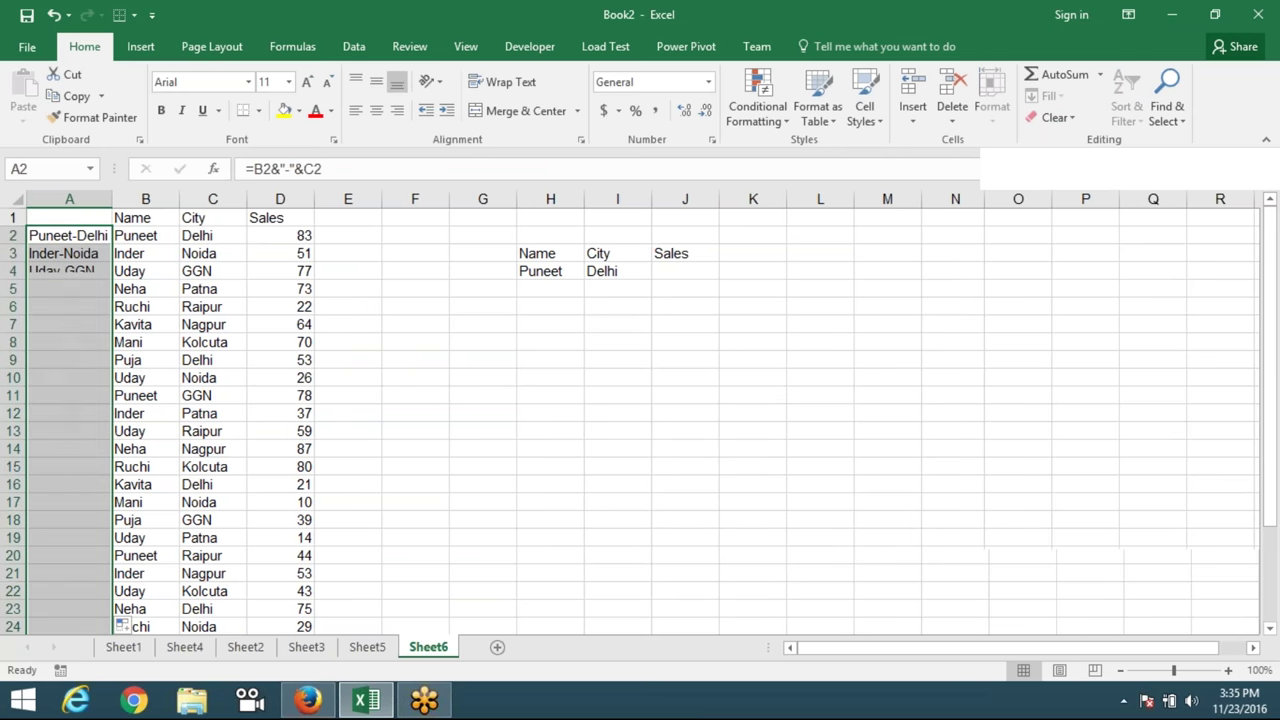
{"action": "left_click", "coordinate": [69, 254]}
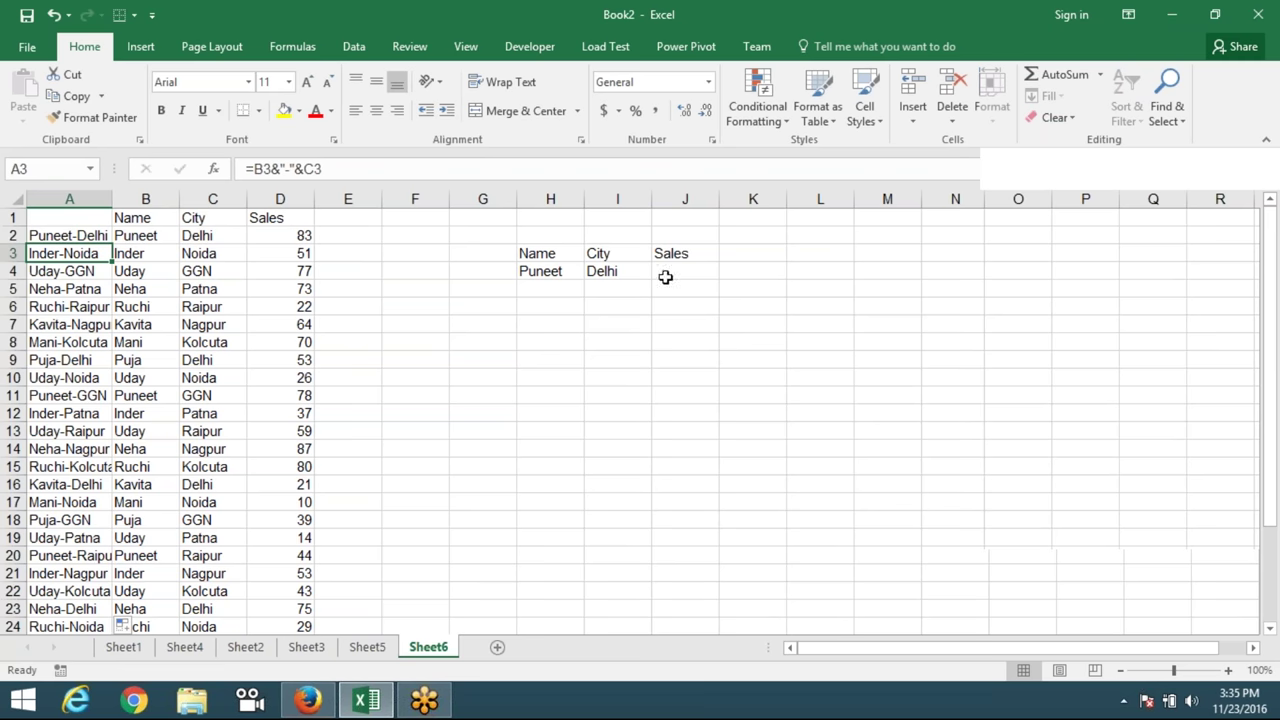
{"action": "left_click", "coordinate": [665, 277]}
Enter =VLOOKUP(H4&"-"&I4,A:D,4,0) in J4, returning Sales of 83.
{"action": "type", "text": "=vl"}
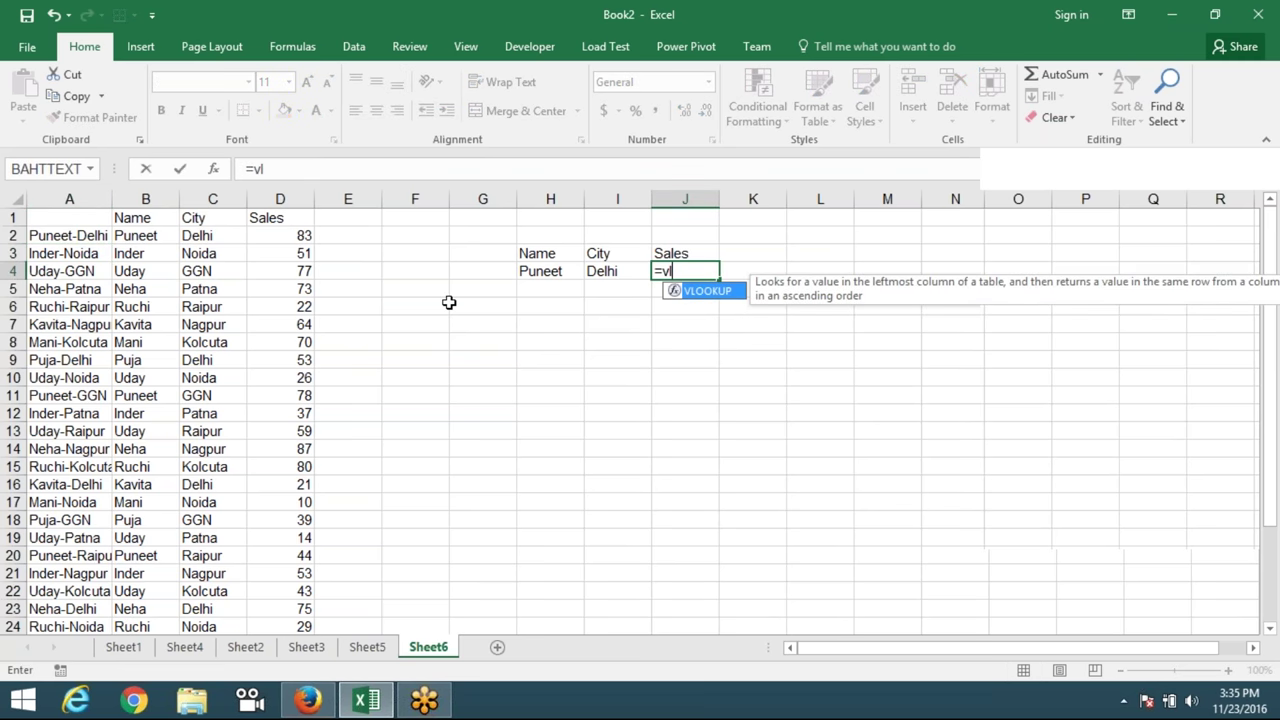
{"action": "key", "text": "Tab"}
{"action": "left_click", "coordinate": [525, 272]}
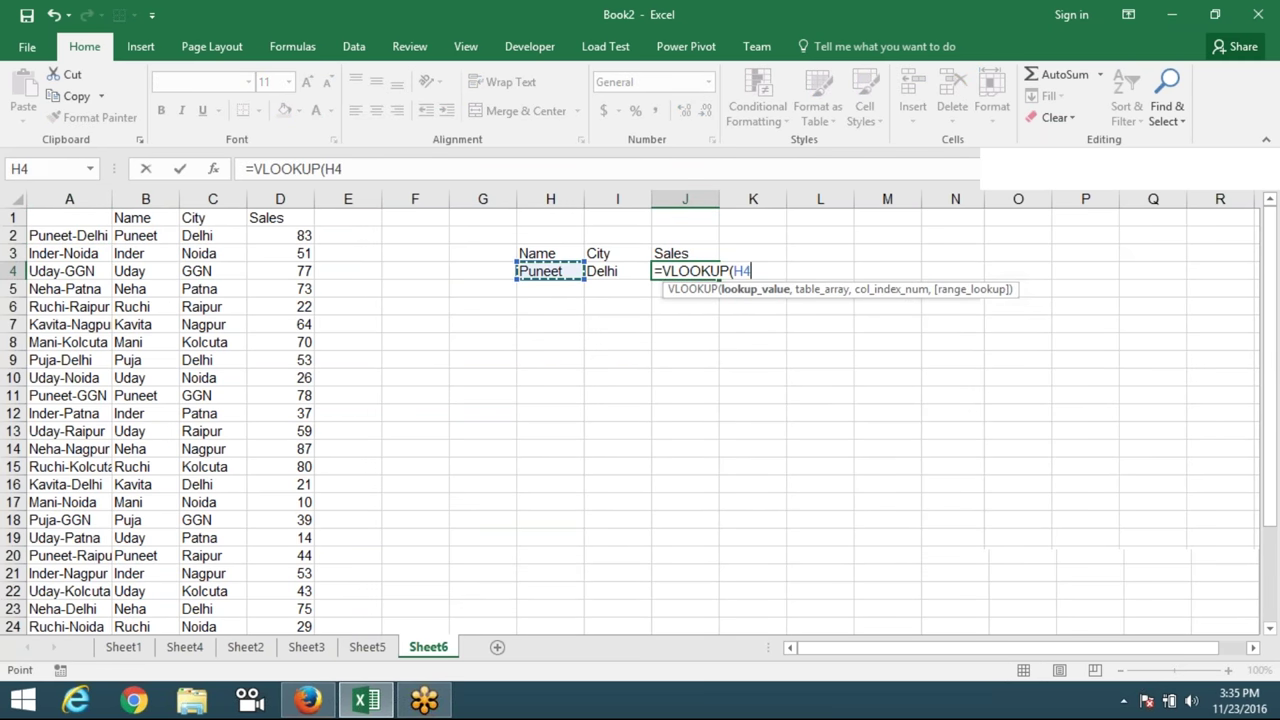
{"action": "type", "text": "&"}
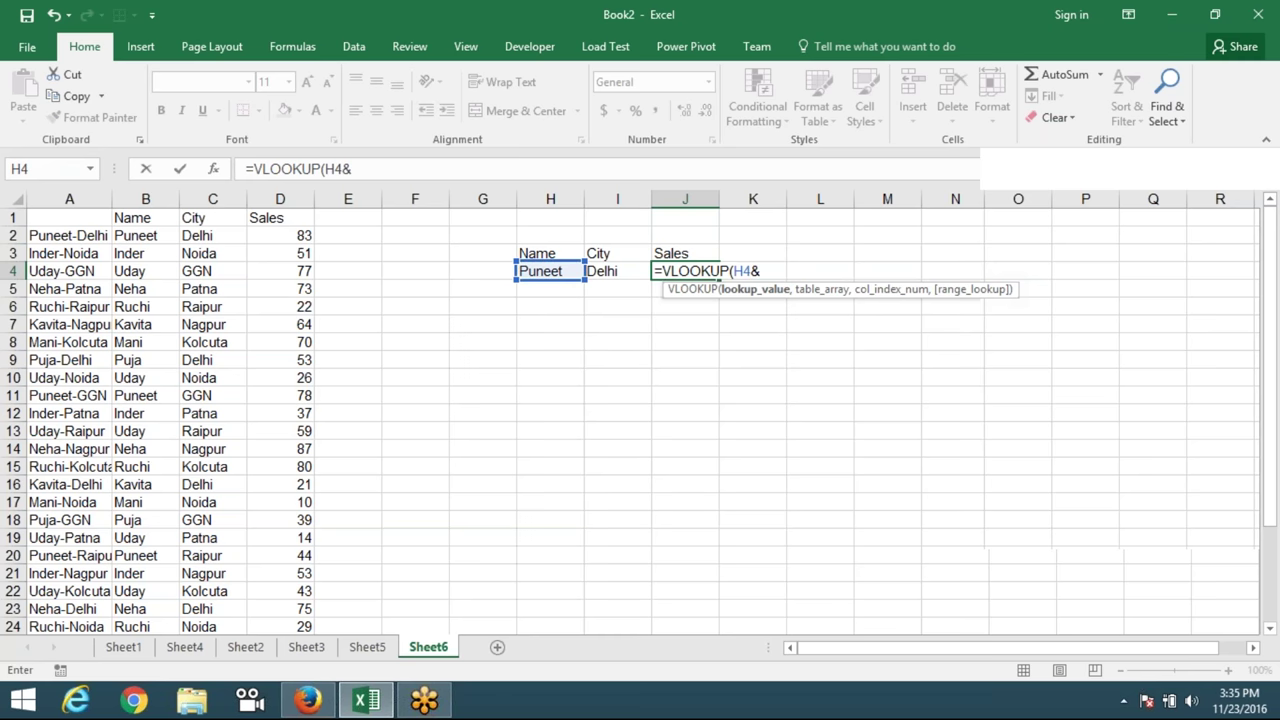
{"action": "type", "text": "\"-\"&"}
{"action": "left_click", "coordinate": [601, 278]}
{"action": "type", "text": ","}
{"action": "left_click_drag", "start_coordinate": [78, 200], "coordinate": [268, 200]}
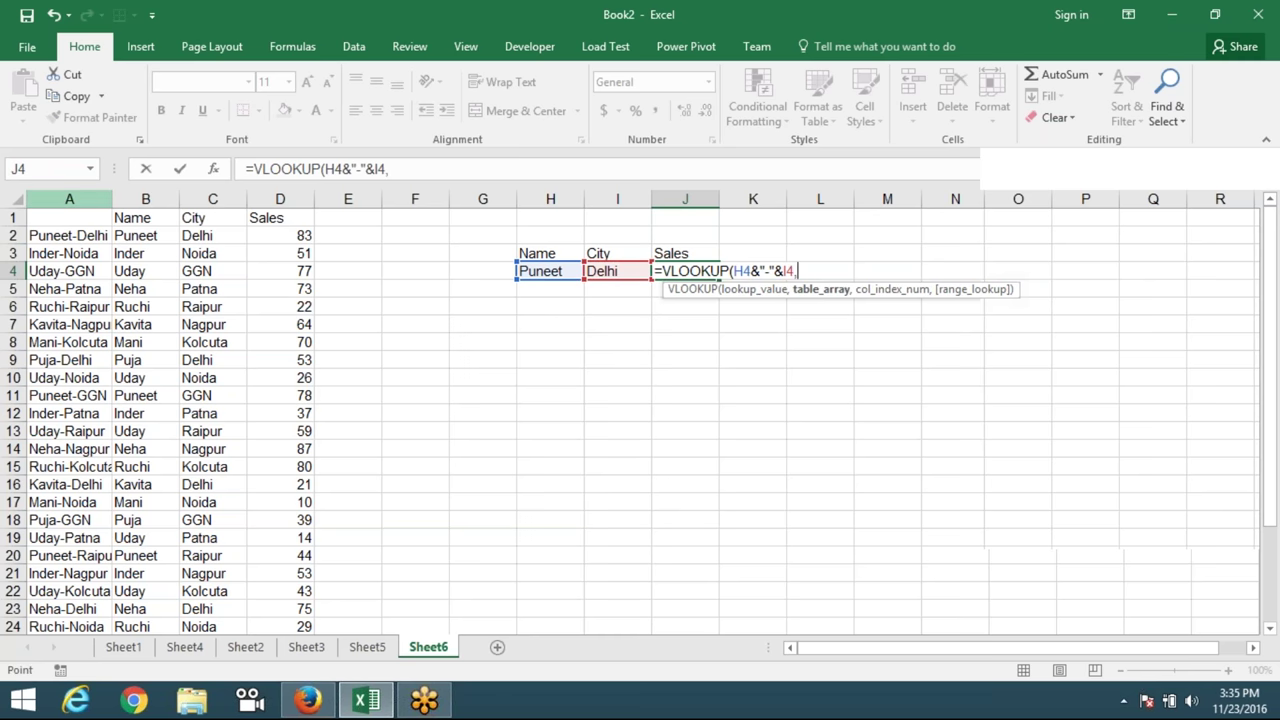
{"action": "type", "text": ","}
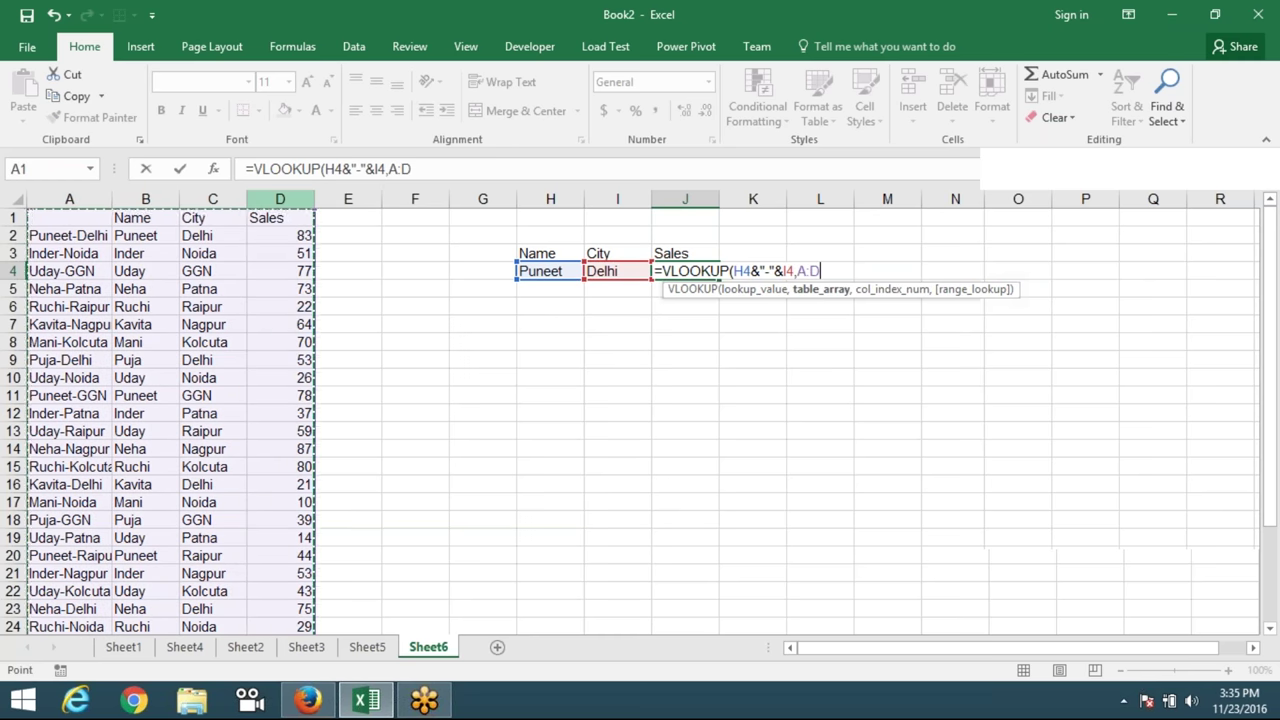
{"action": "type", "text": "4,0"}
{"action": "key", "text": "Return"}
{"action": "key", "text": "Up"}
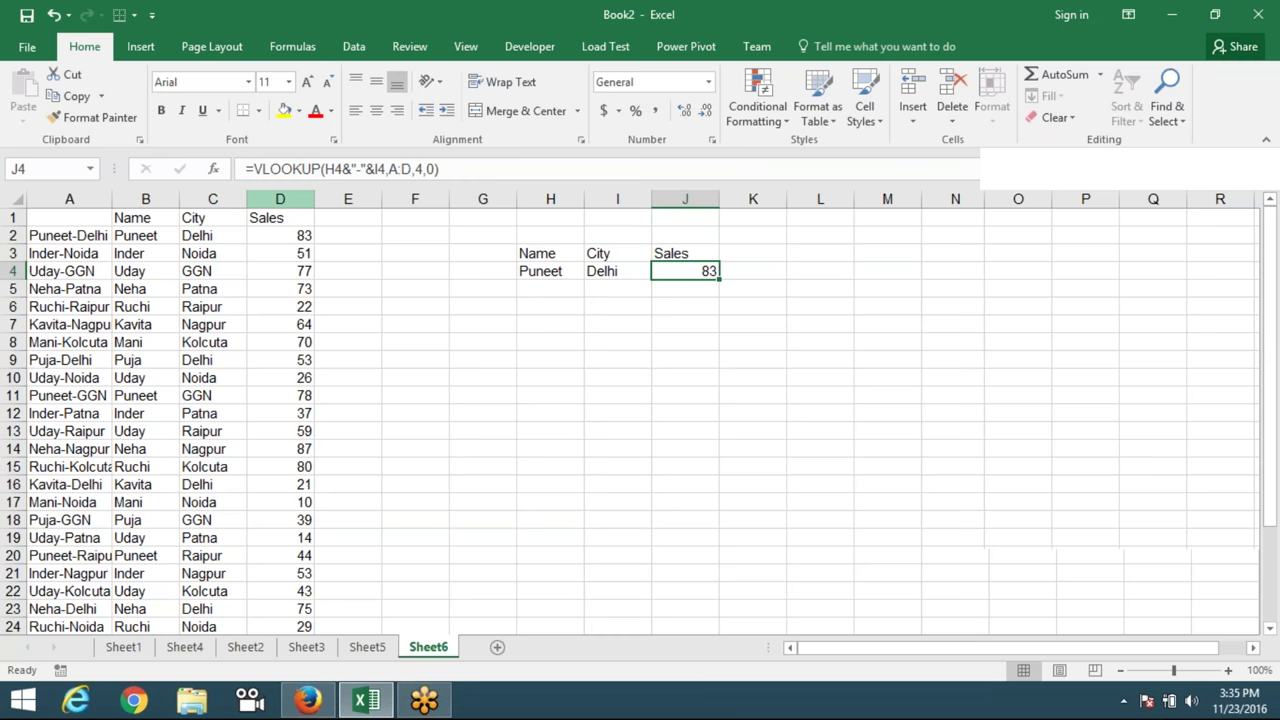
{"action": "left_click", "coordinate": [27, 15]}
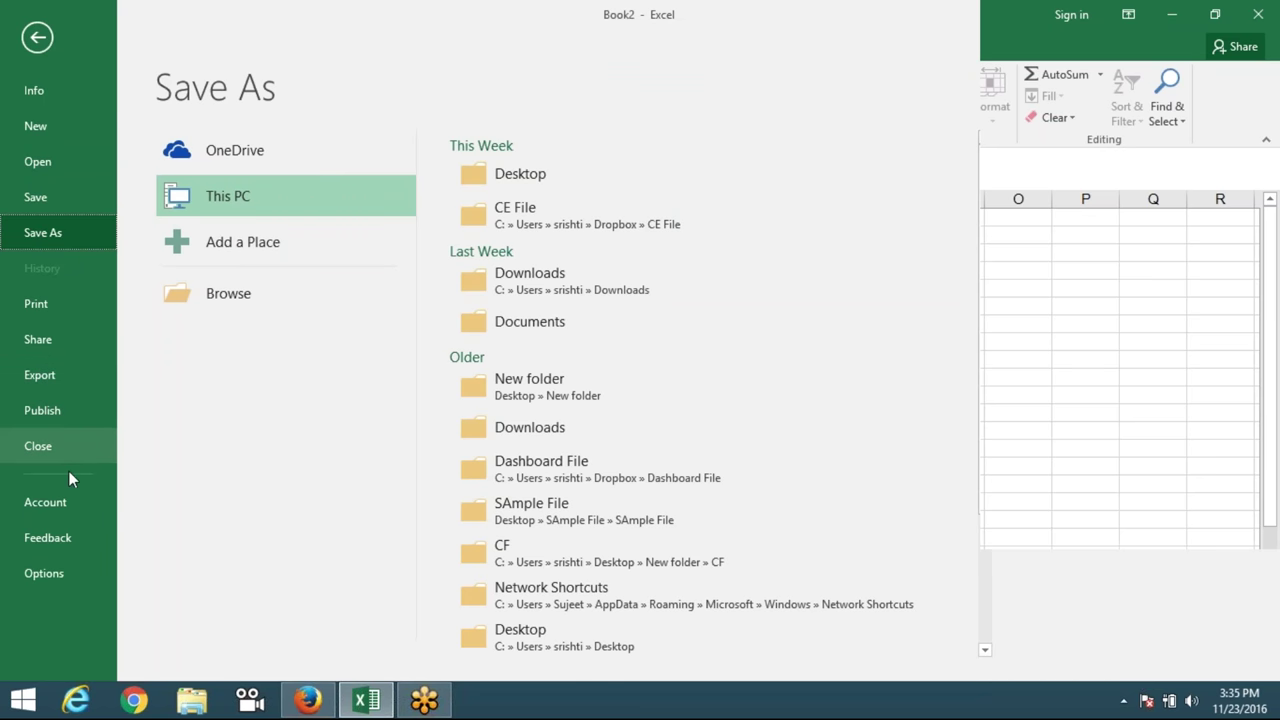
Save the workbook to the Desktop with the file name VLookup.
{"action": "left_click", "coordinate": [208, 306]}
{"action": "left_click", "coordinate": [80, 143]}
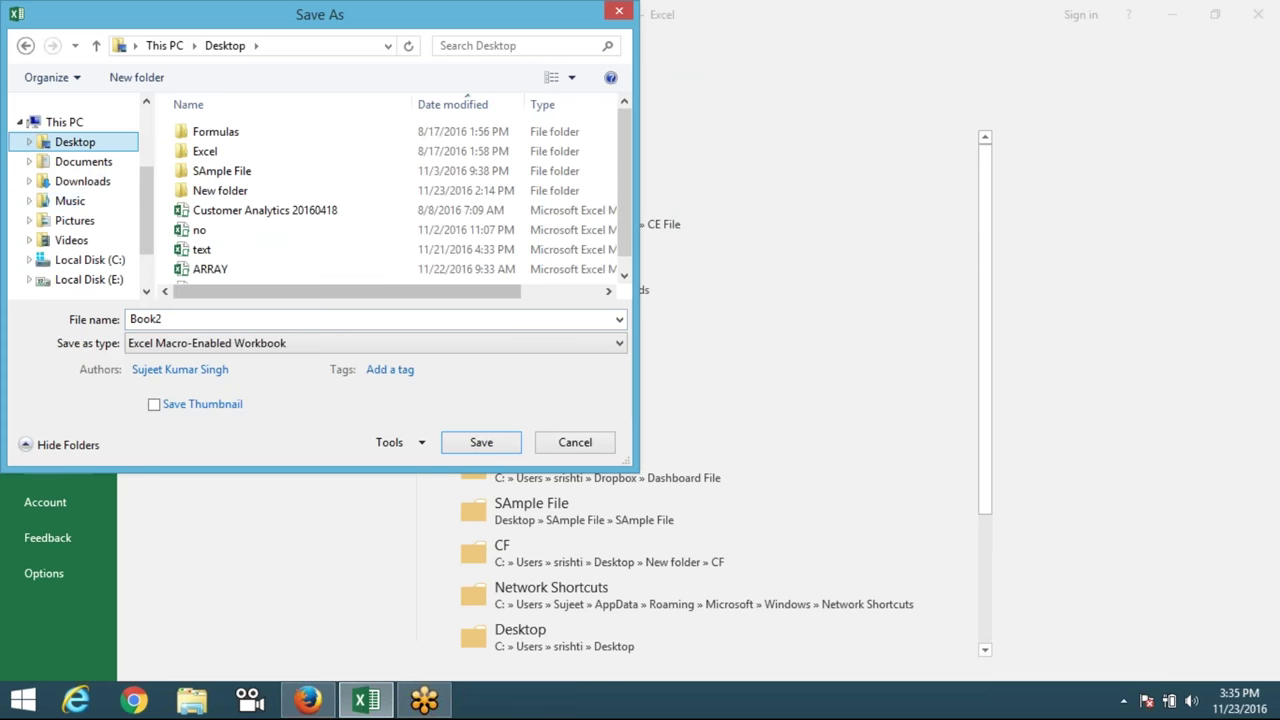
{"action": "type", "text": "V"}
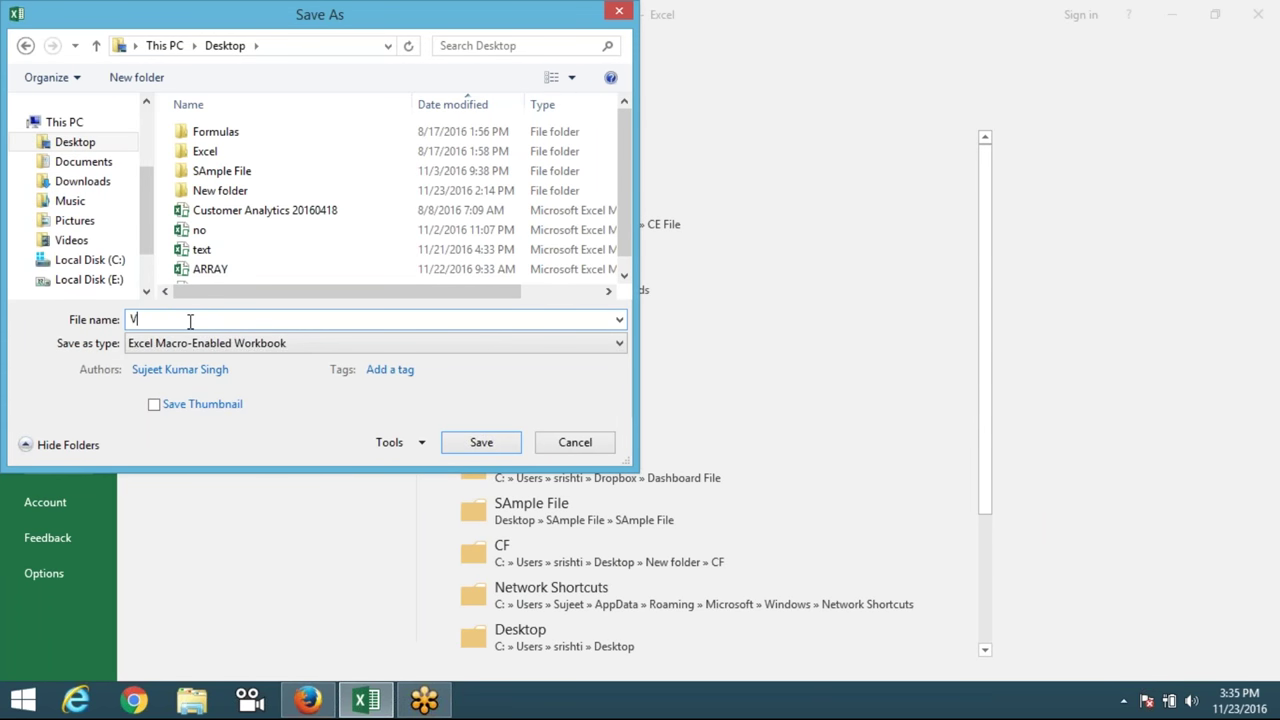
{"action": "type", "text": "Lookup"}
{"action": "left_click", "coordinate": [478, 446]}
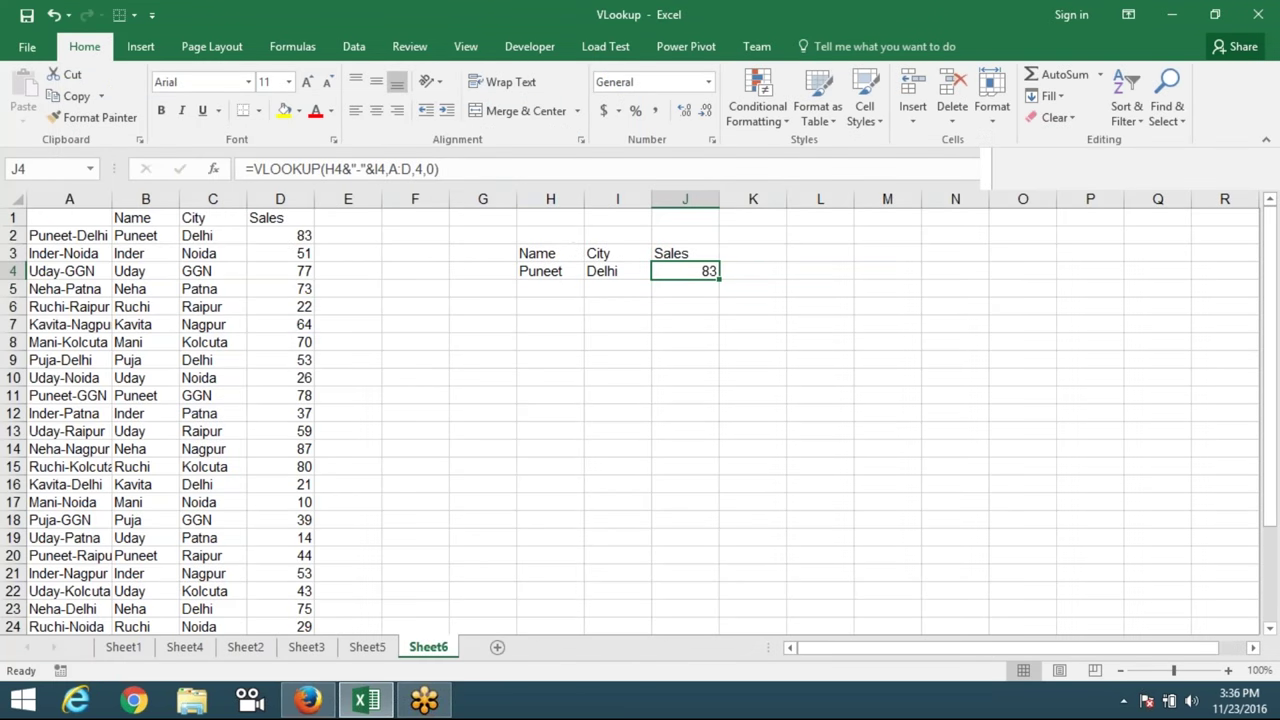
{"action": "left_click", "coordinate": [360, 377]}
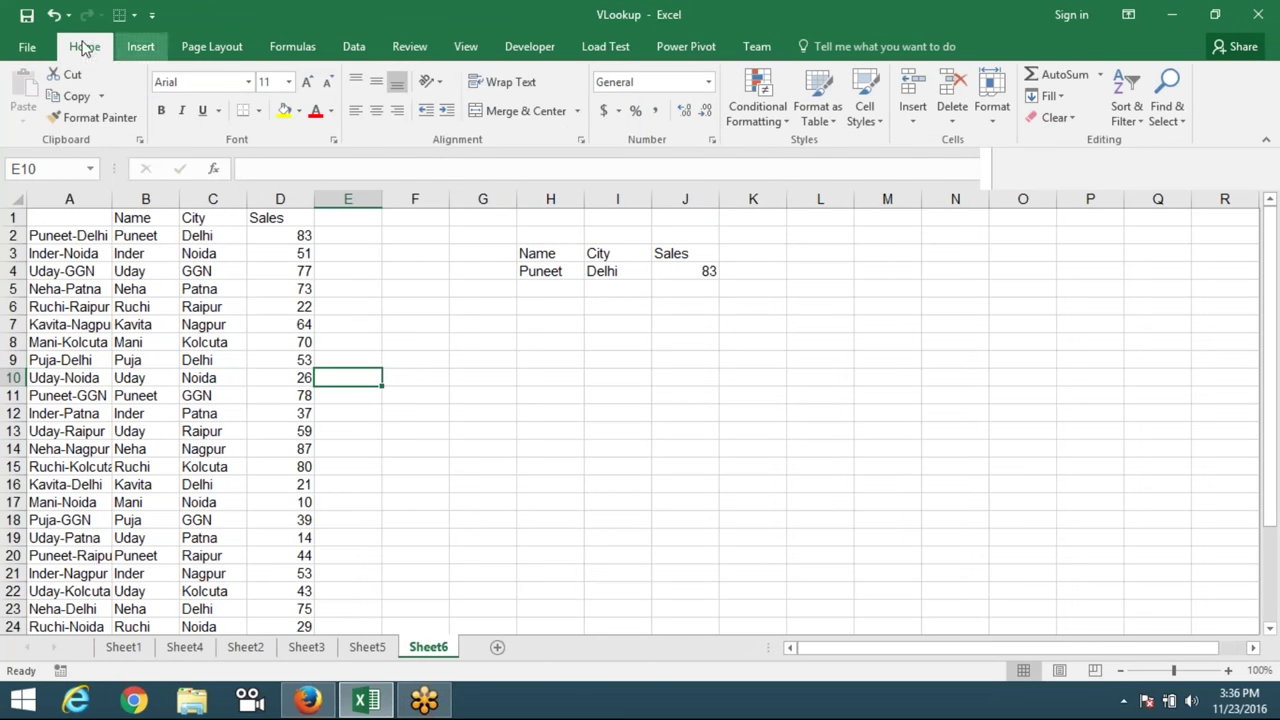